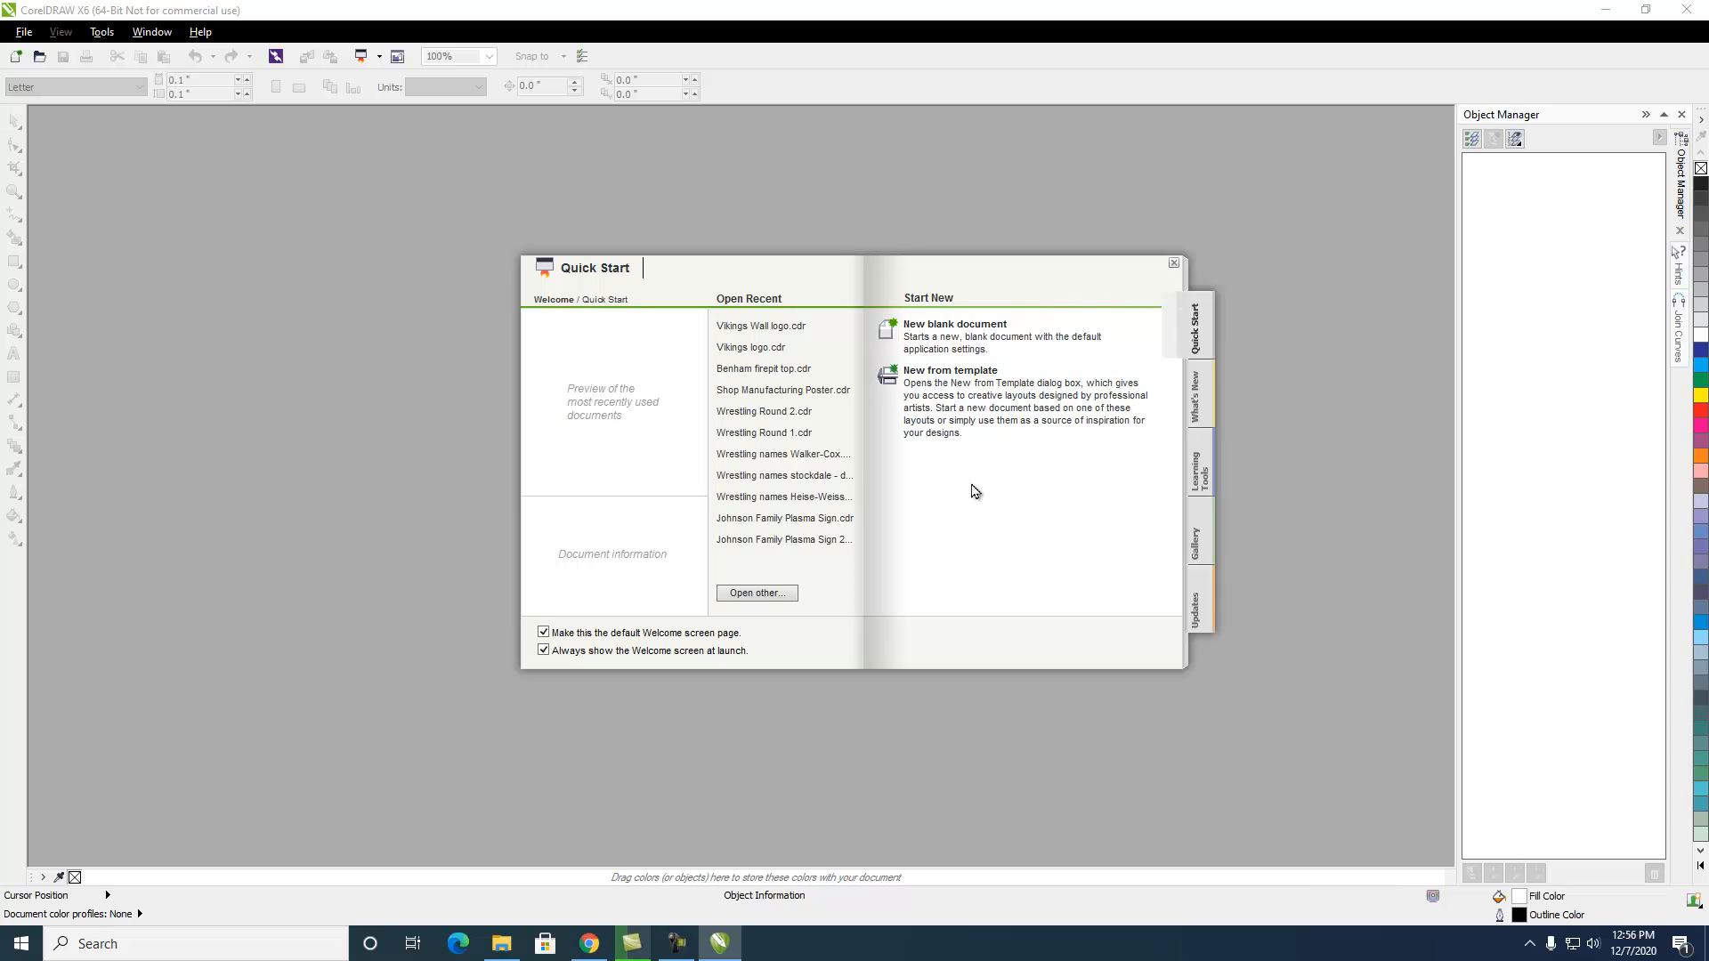
Create a new blank 12 × 12 inch document in RGB at 300 dpi
{"action": "left_click", "coordinate": [977, 333]}
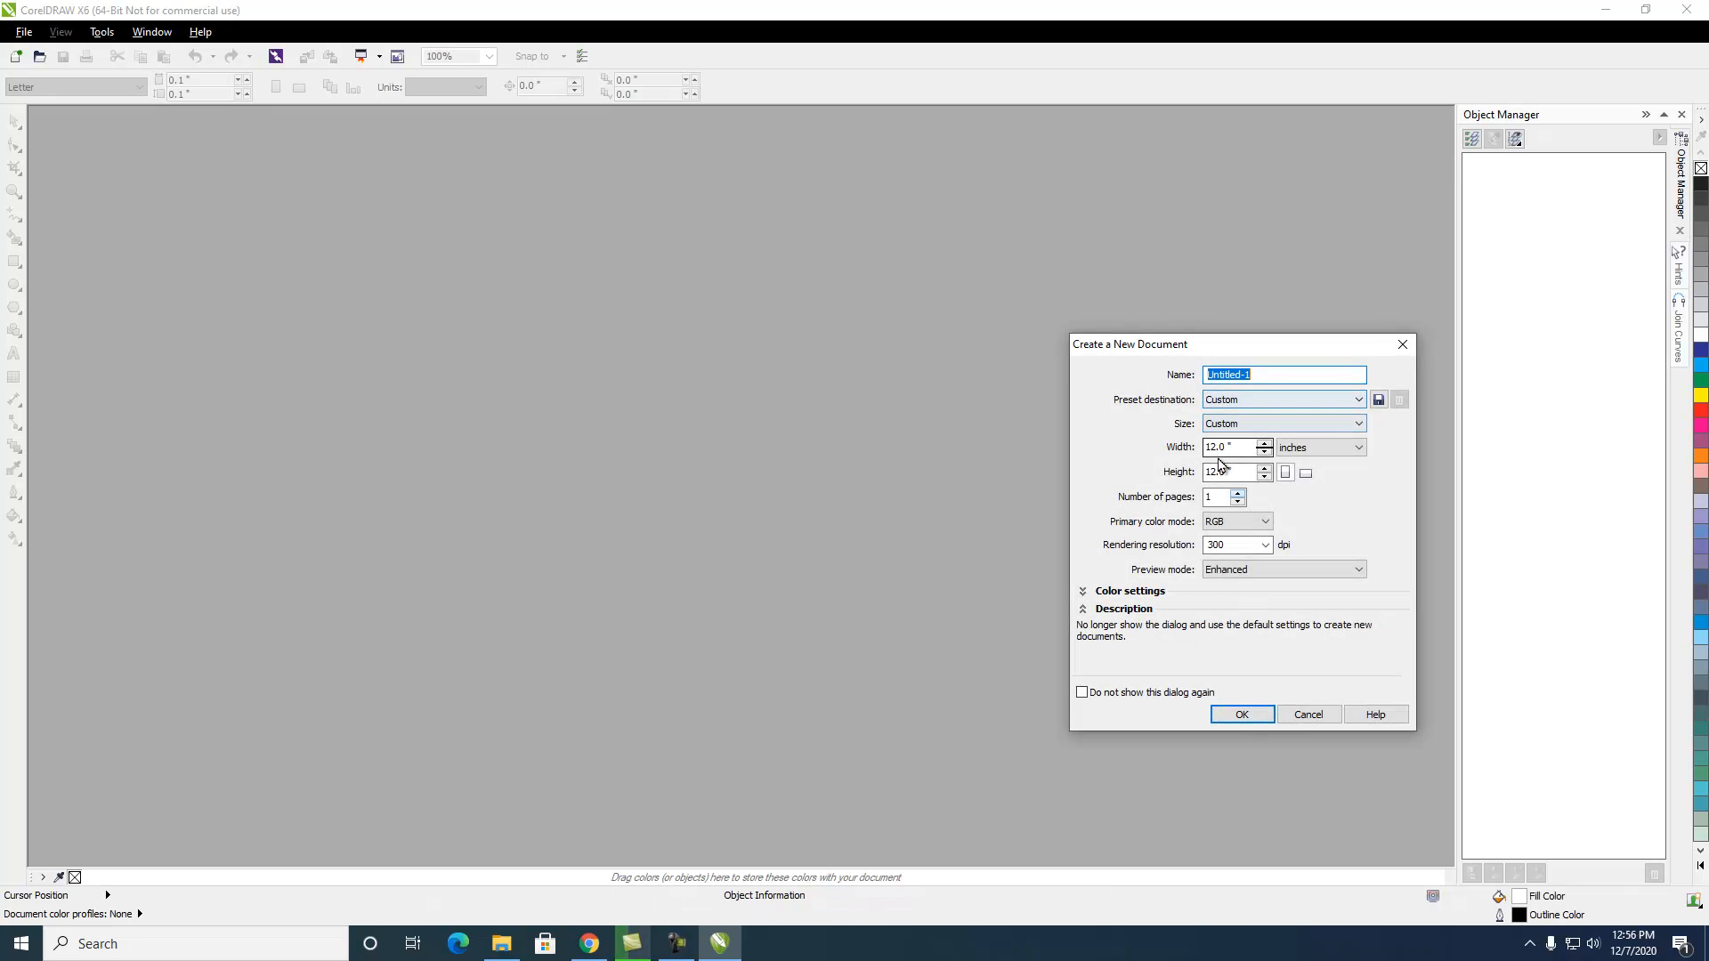
{"action": "left_click", "coordinate": [1240, 713]}
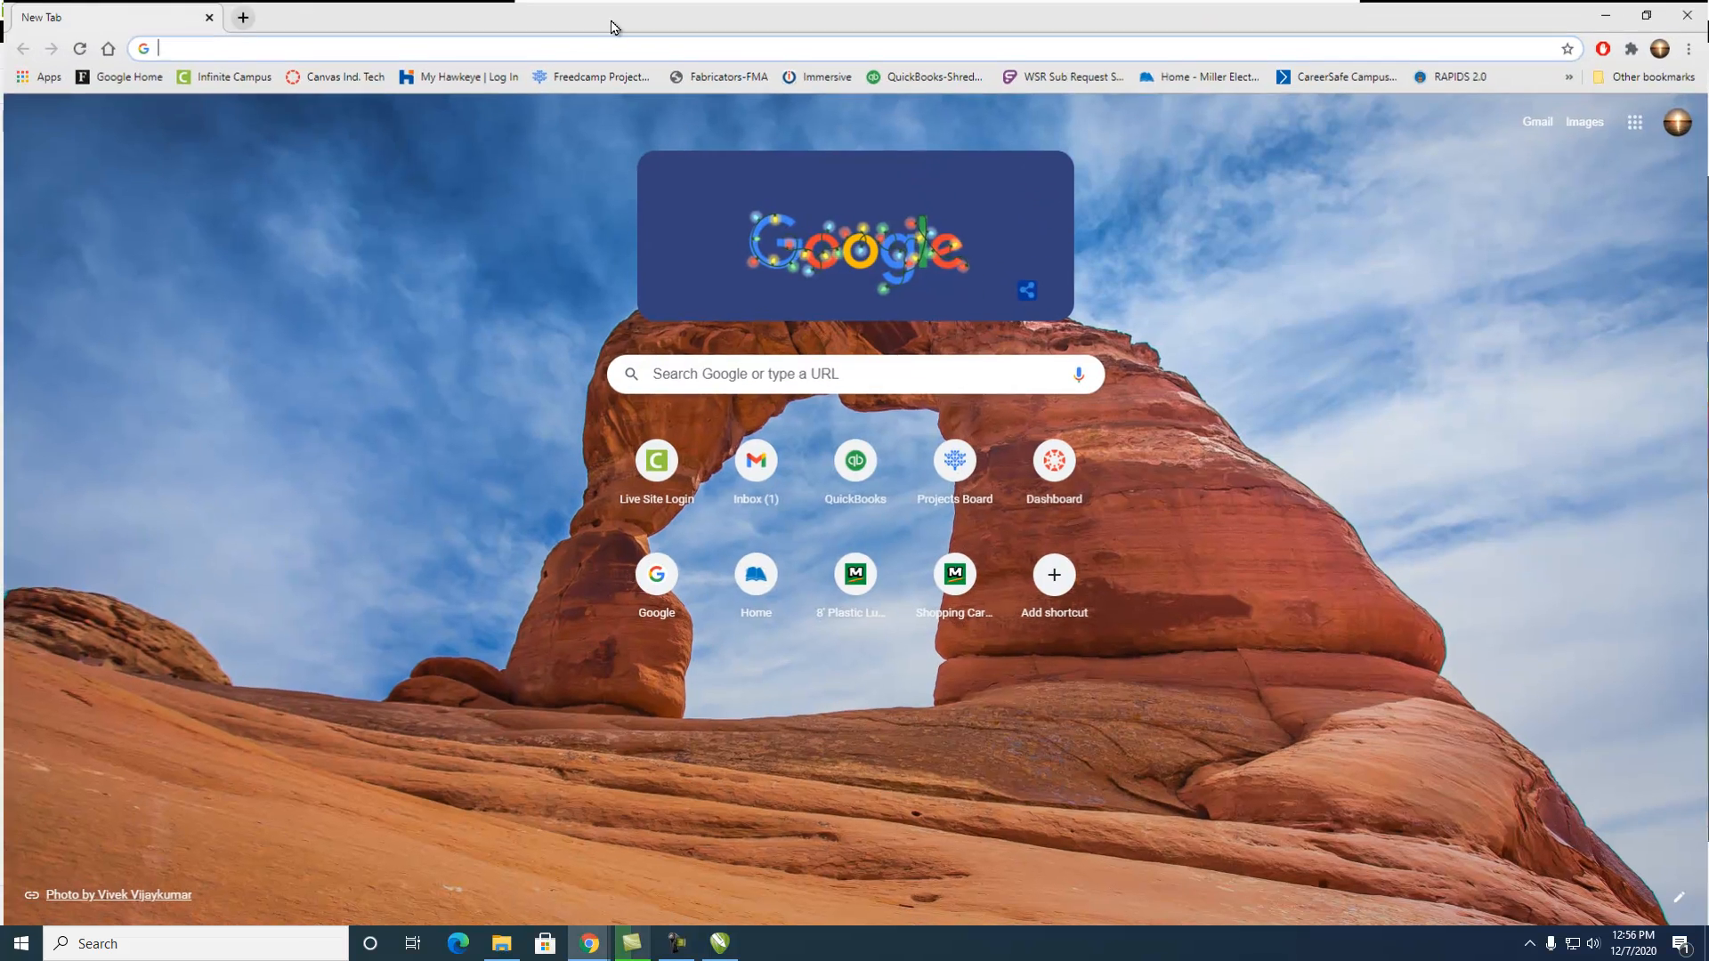
Search Google Images in Chrome for "iowa hawkeyes" and narrow the results to black and white
{"action": "type", "text": "iowa hawkeyes"}
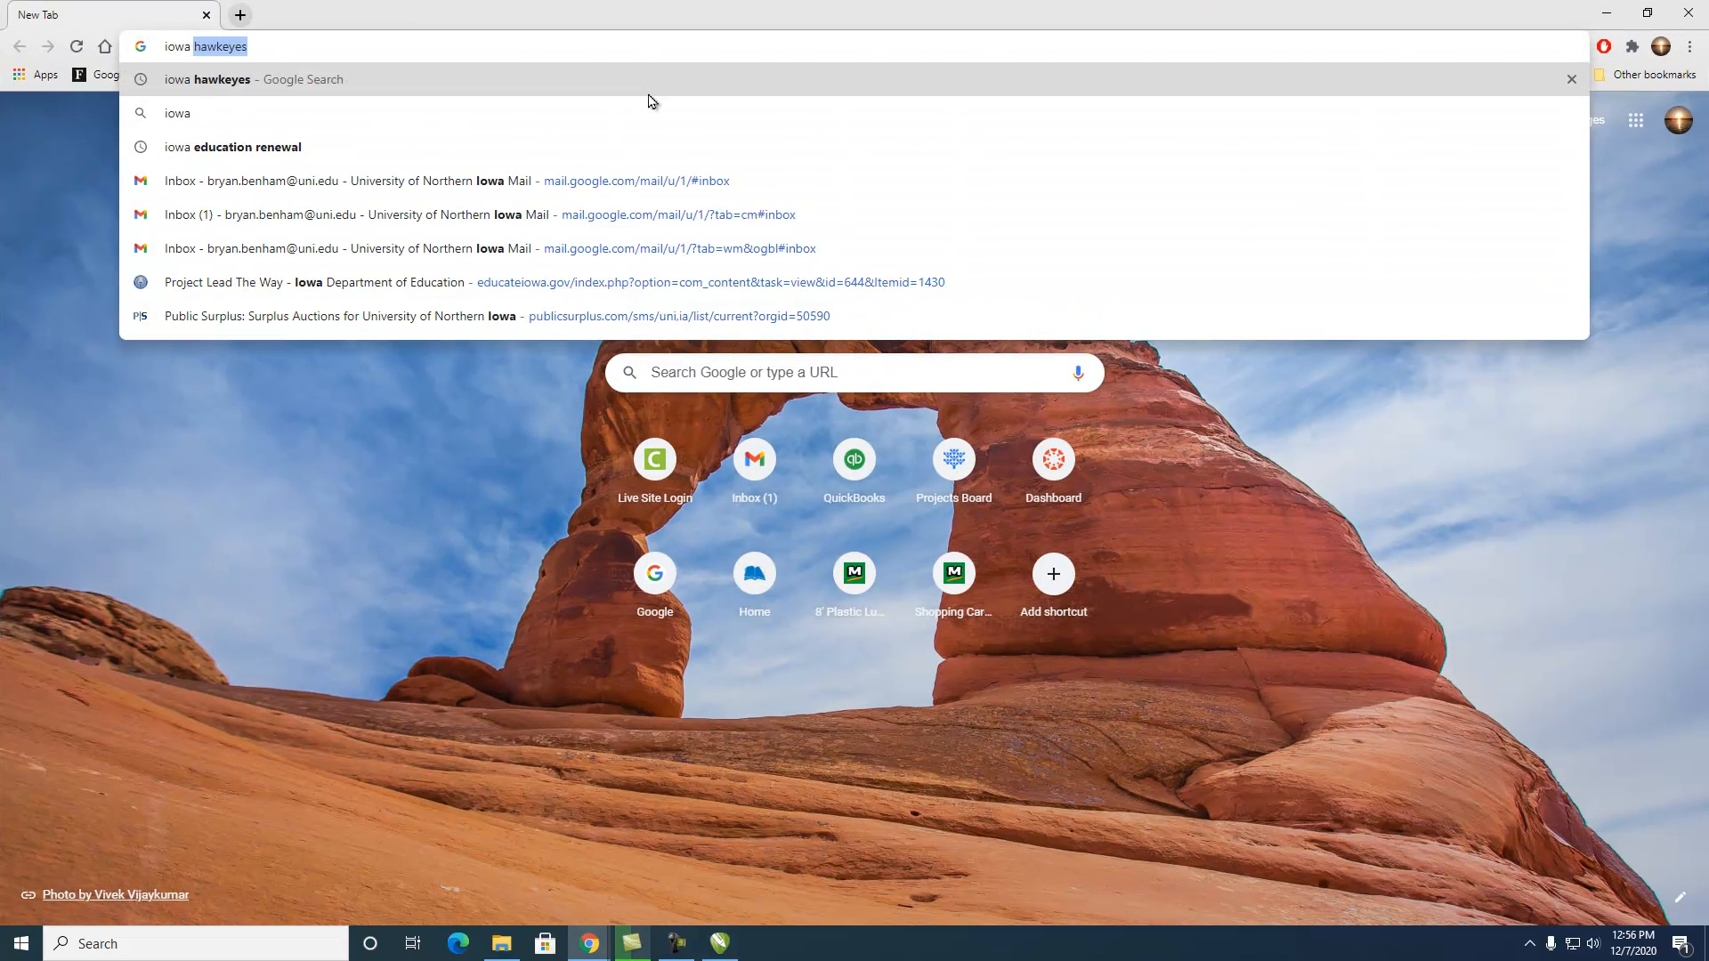
{"action": "key", "text": "Return"}
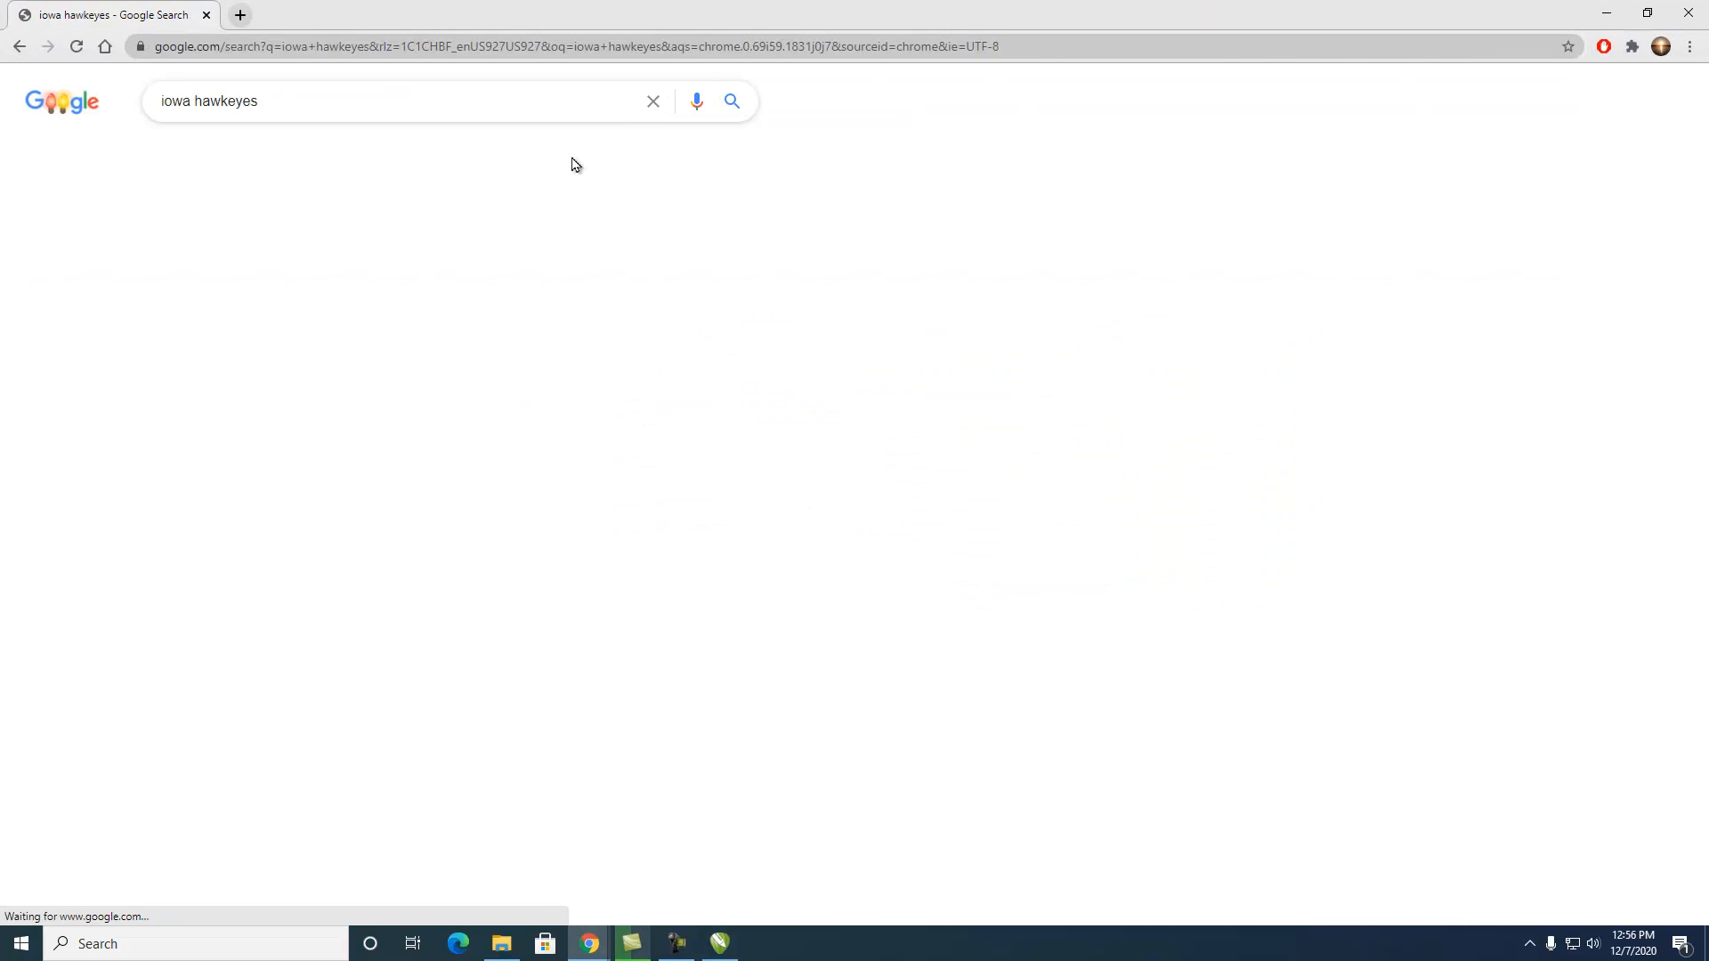
{"action": "left_click", "coordinate": [321, 158]}
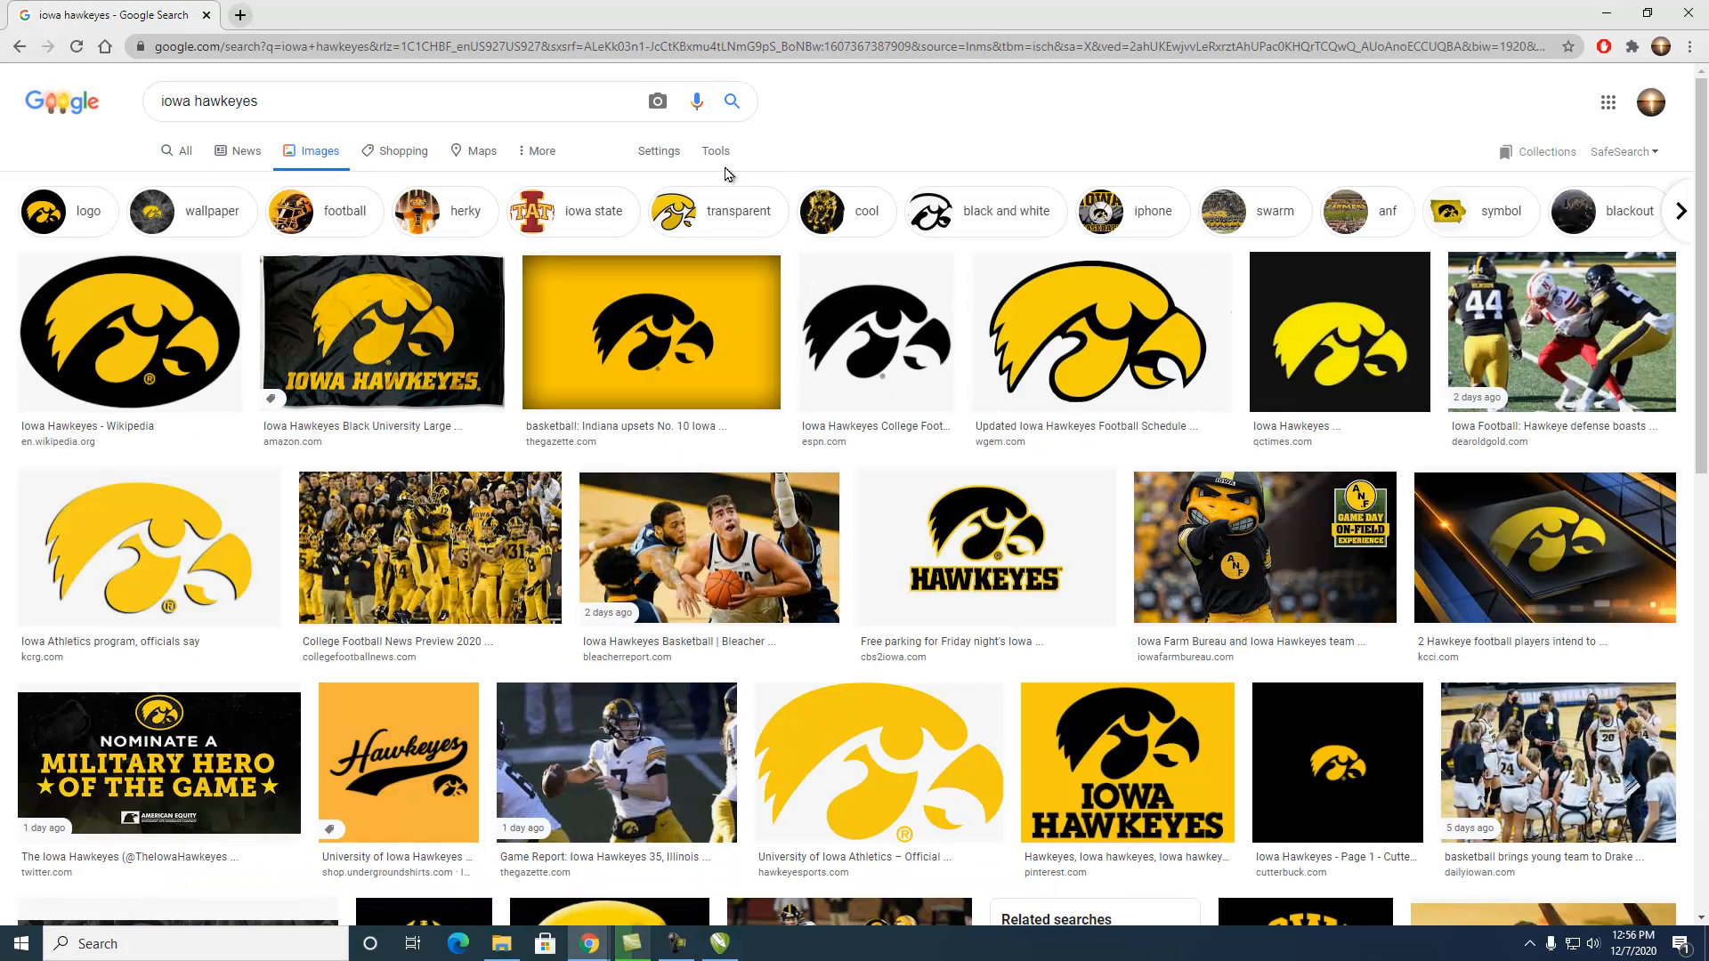
{"action": "left_click", "coordinate": [962, 214]}
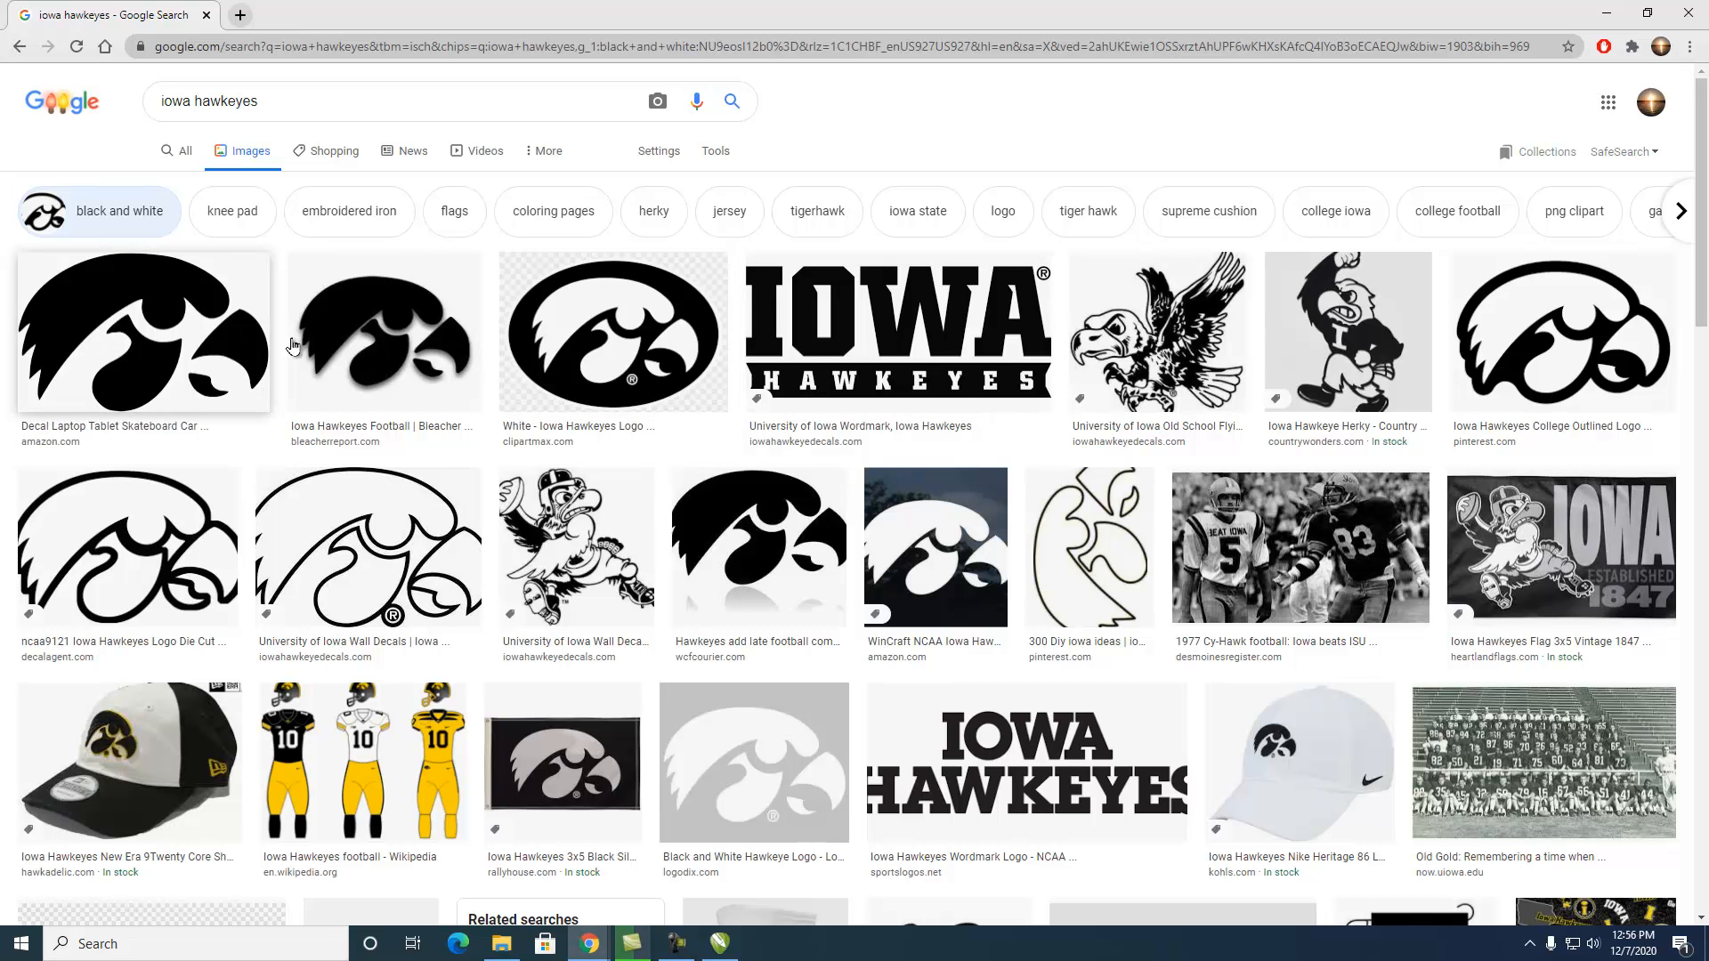
Copy the white-on-black oval Hawkeye logo from ClipartMax and paste it onto the blank page in CorelDRAW
{"action": "left_click", "coordinate": [560, 340]}
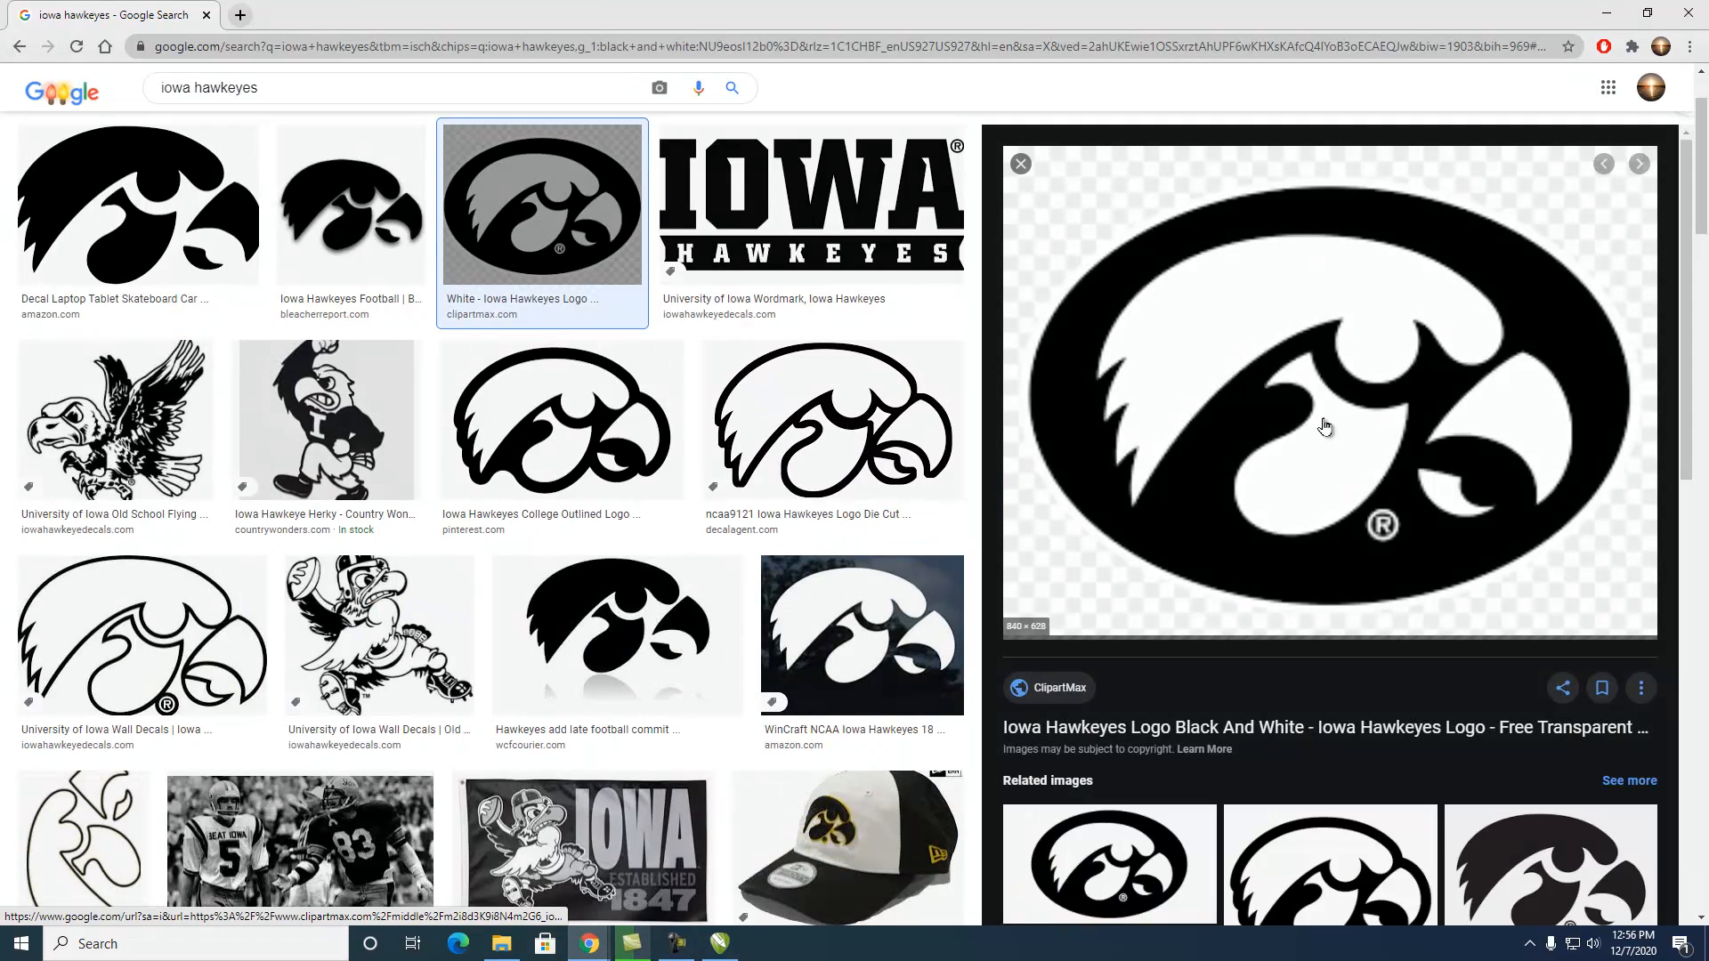
{"action": "right_click", "coordinate": [1307, 381]}
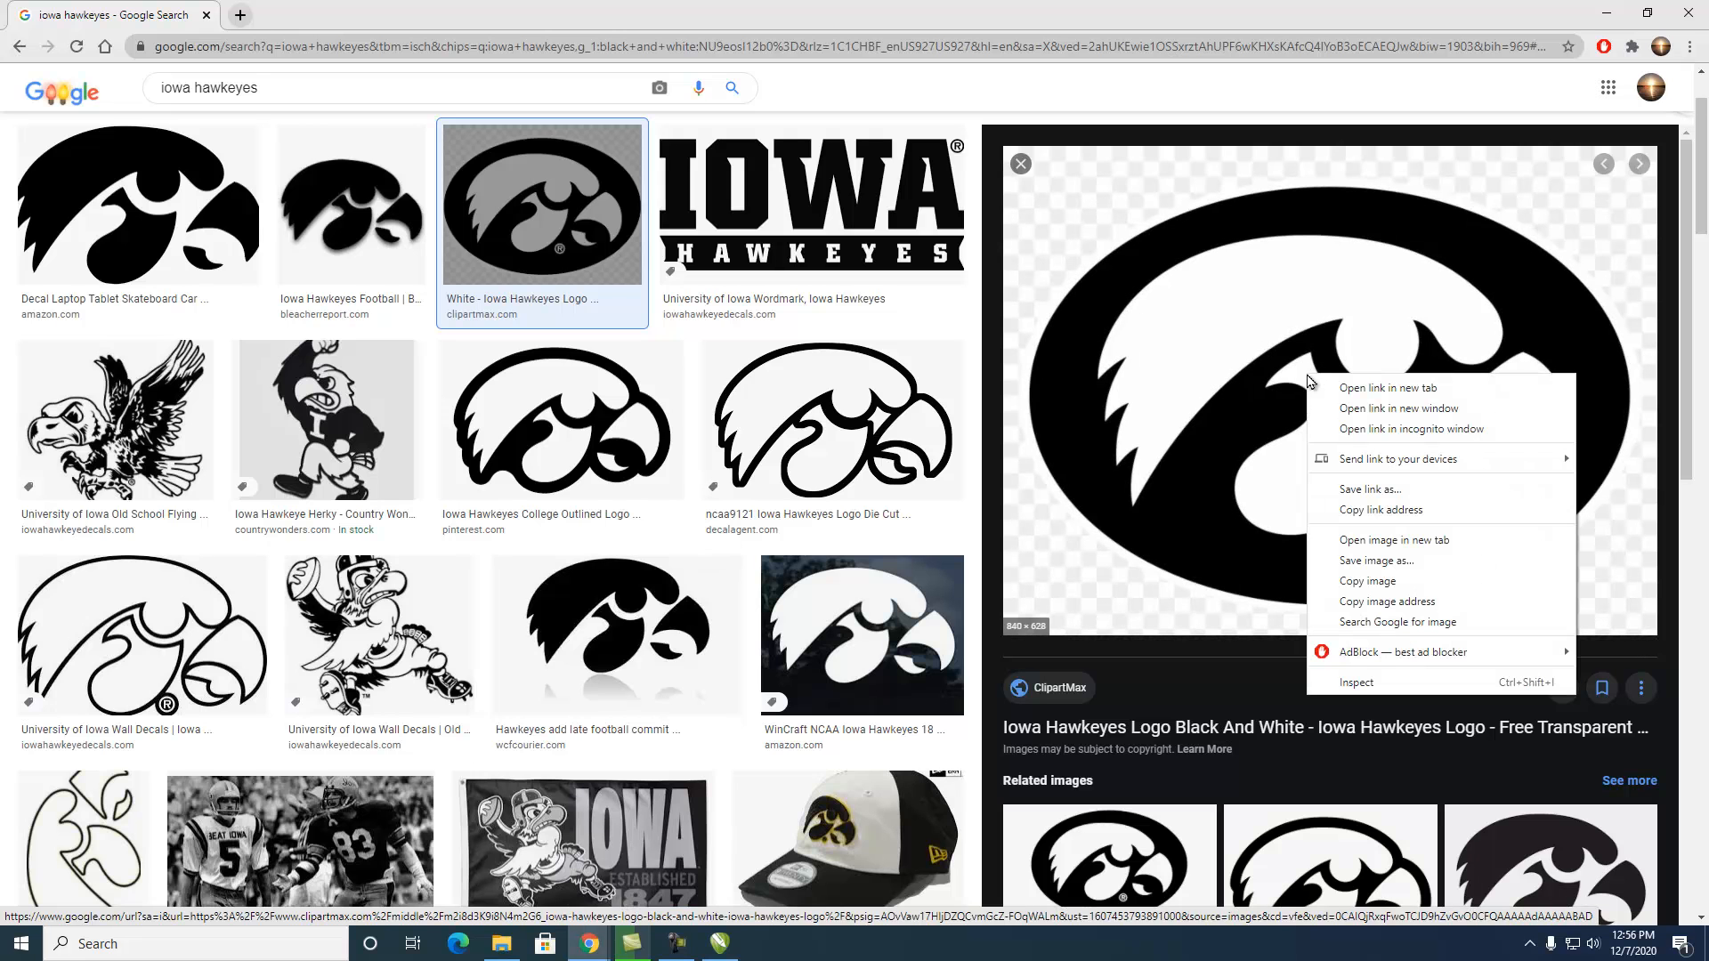
{"action": "left_click", "coordinate": [1356, 584]}
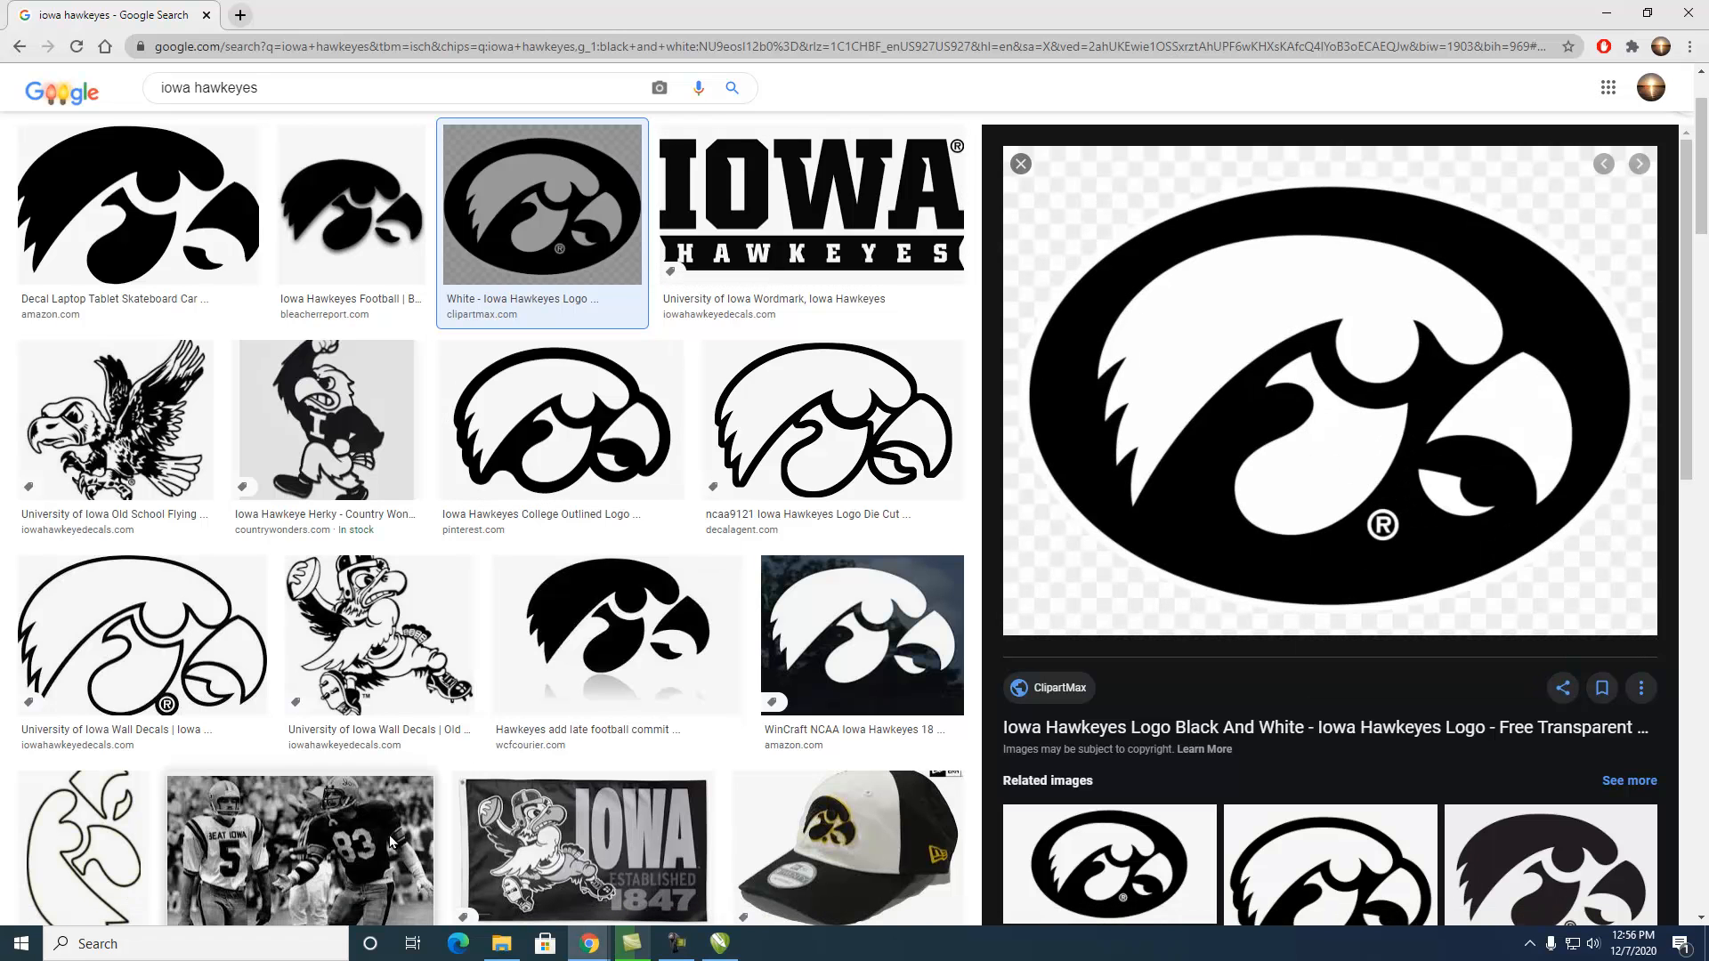
{"action": "left_click", "coordinate": [720, 943]}
{"action": "right_click", "coordinate": [653, 341]}
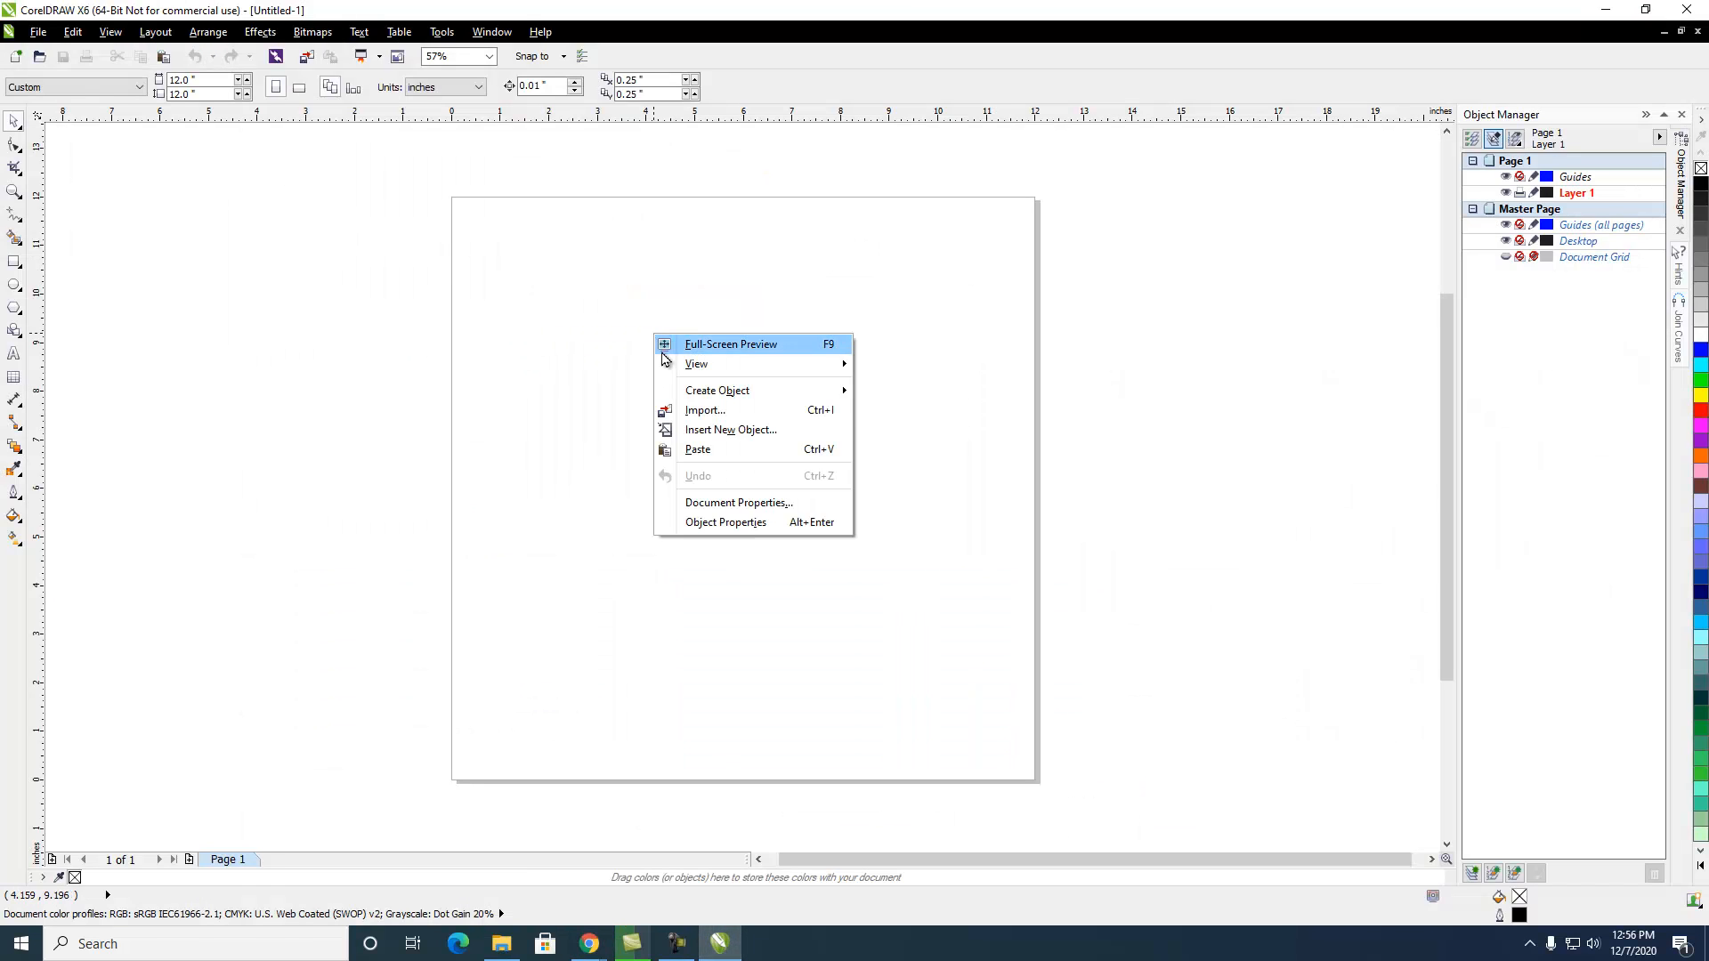
{"action": "left_click", "coordinate": [711, 451]}
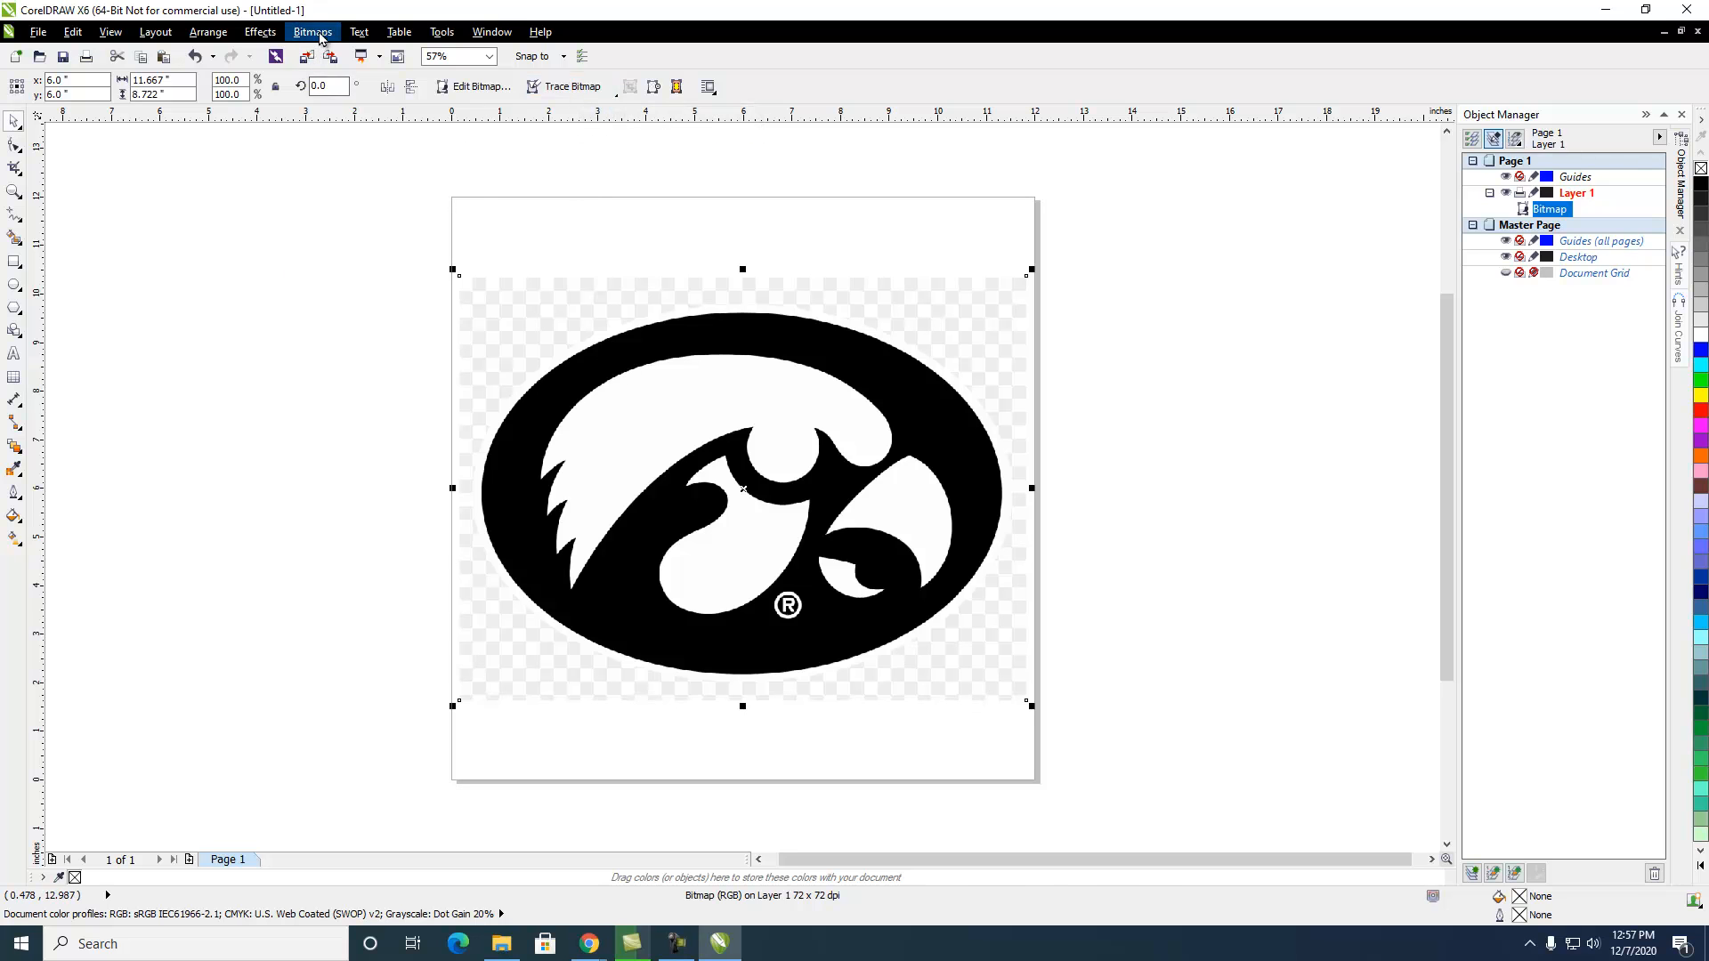
Convert the pasted logo to a Black and White (1-bit) bitmap at 300 dpi
{"action": "left_click", "coordinate": [312, 31]}
{"action": "left_click", "coordinate": [328, 53]}
{"action": "left_click", "coordinate": [881, 412]}
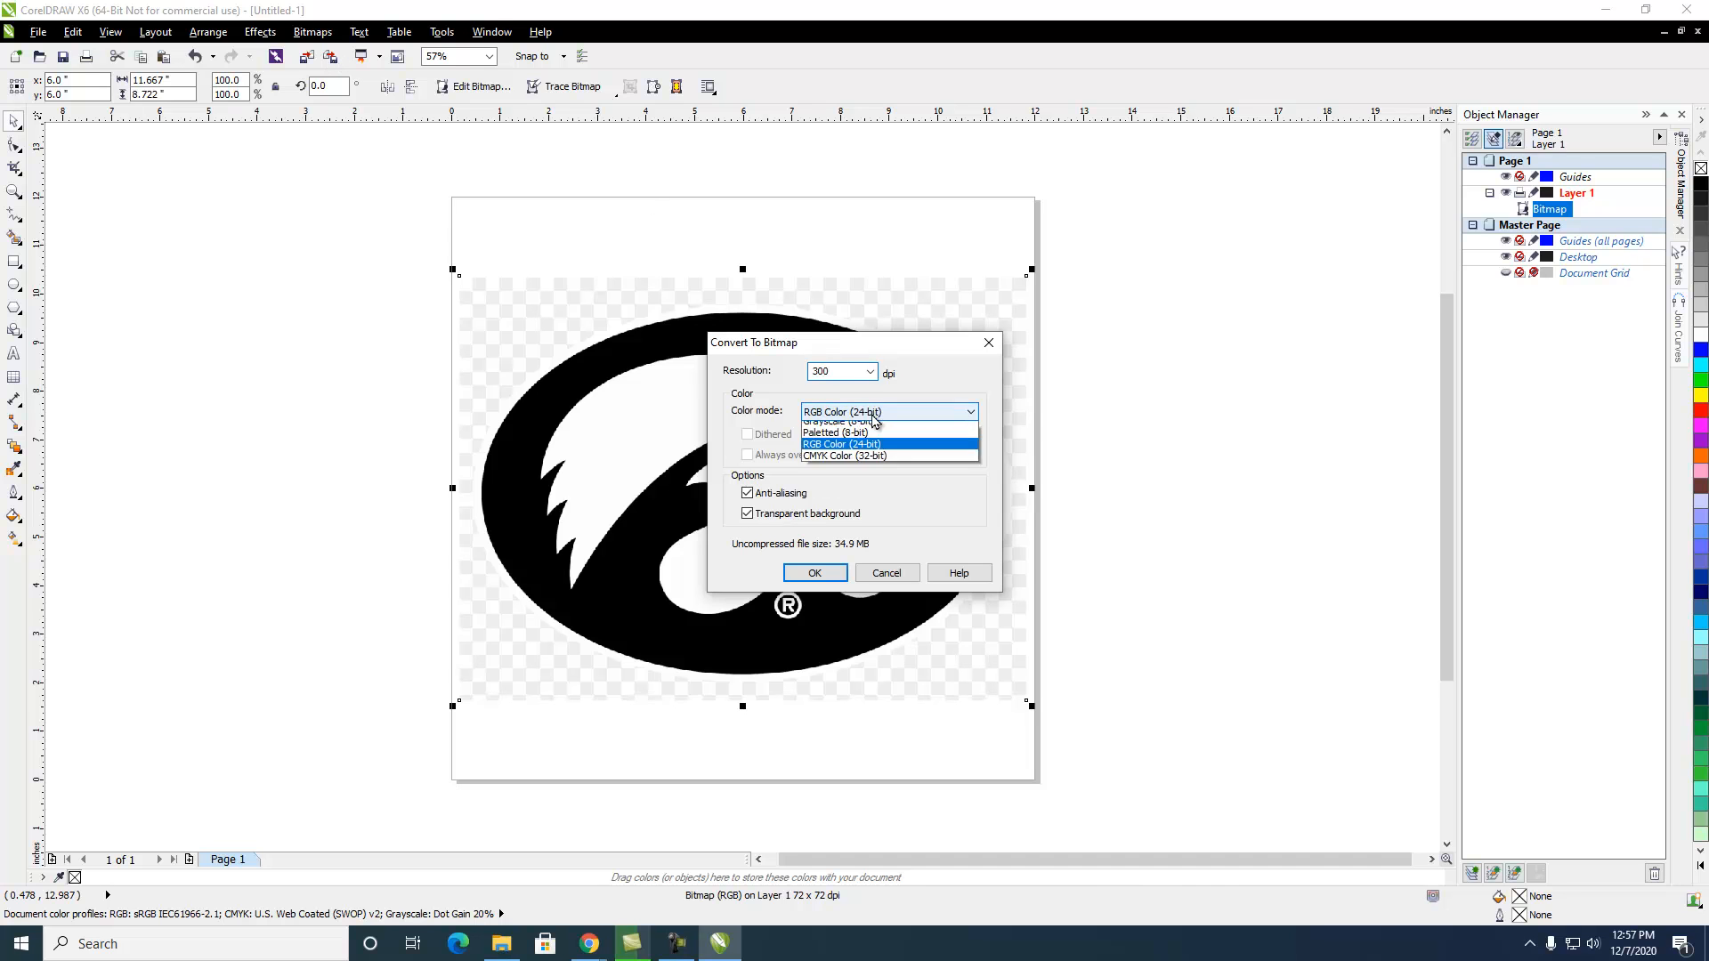
{"action": "left_click", "coordinate": [872, 432]}
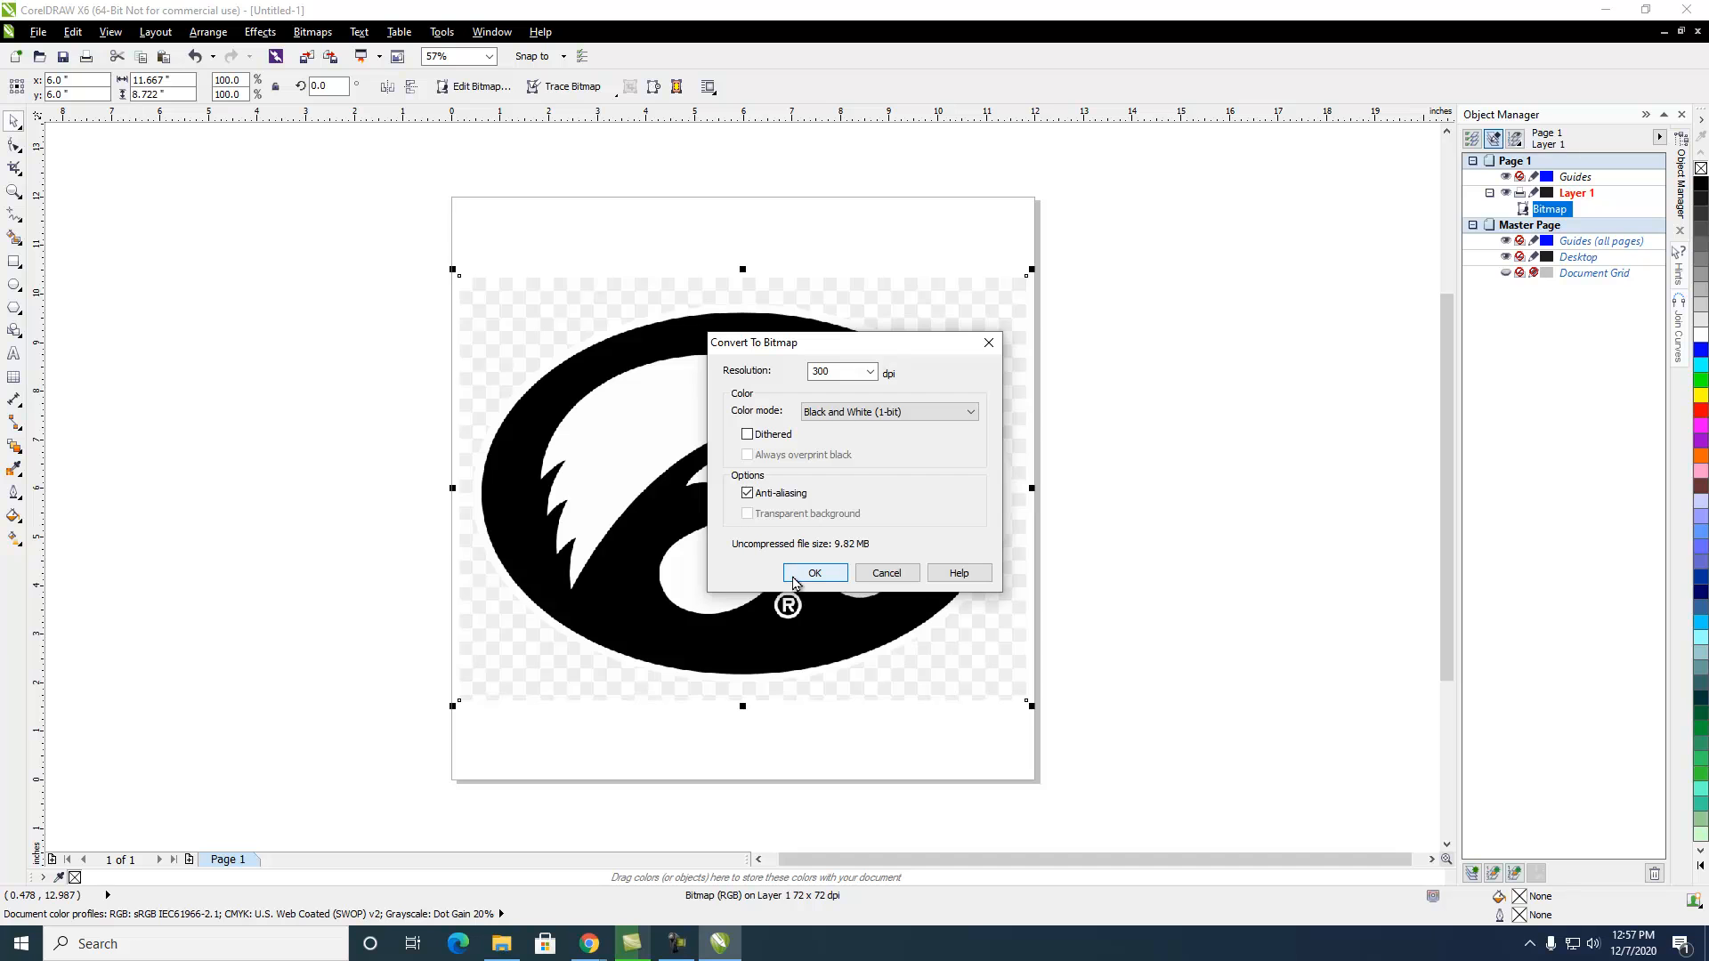
{"action": "left_click", "coordinate": [794, 579]}
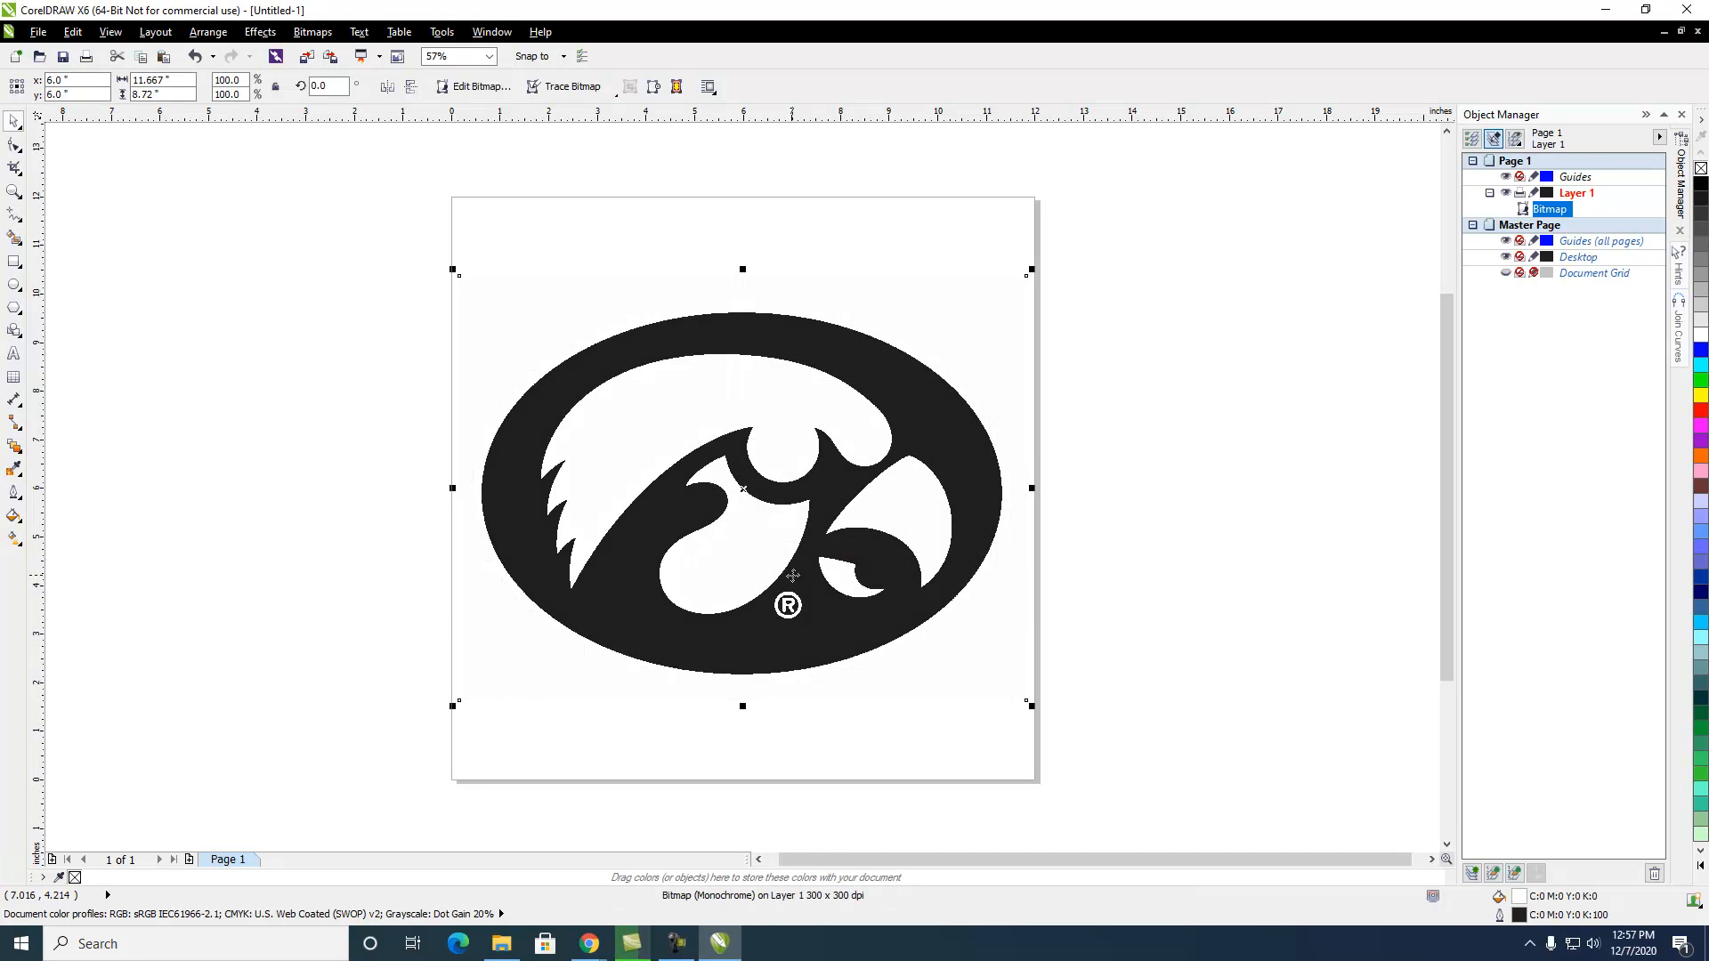
Outline-trace the logo bitmap as Clipart, letting it be reduced in size, check the trace's colors and accept it
{"action": "left_click", "coordinate": [570, 86]}
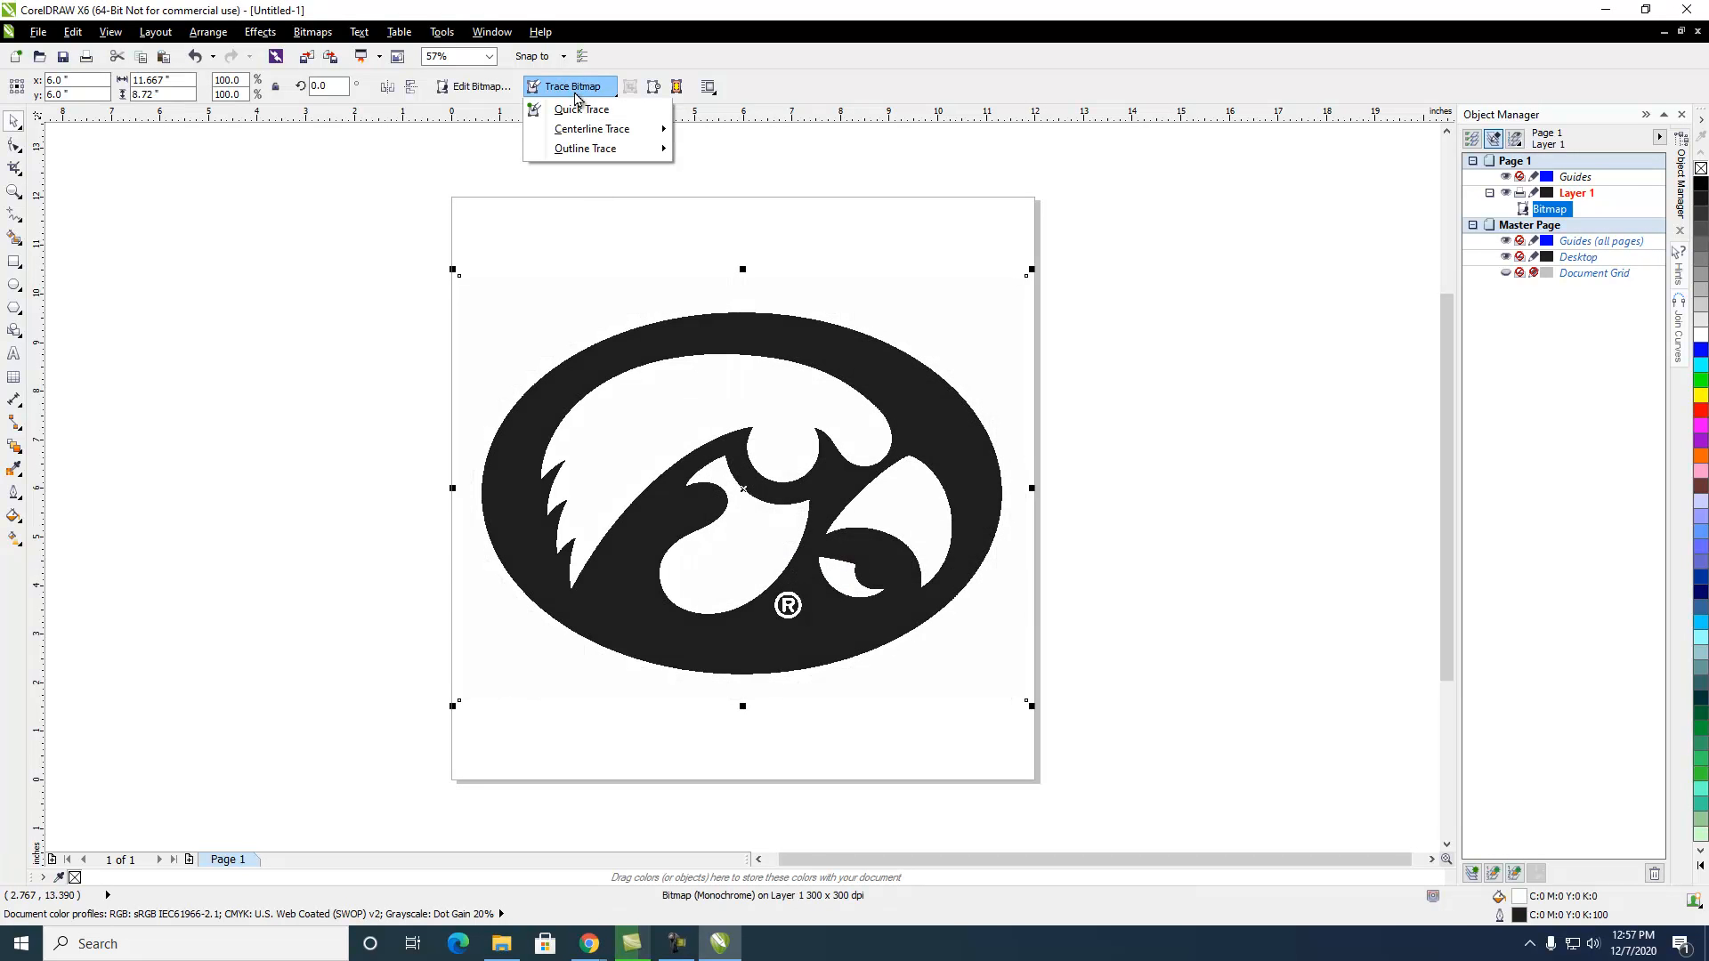
{"action": "mouse_move", "coordinate": [572, 149]}
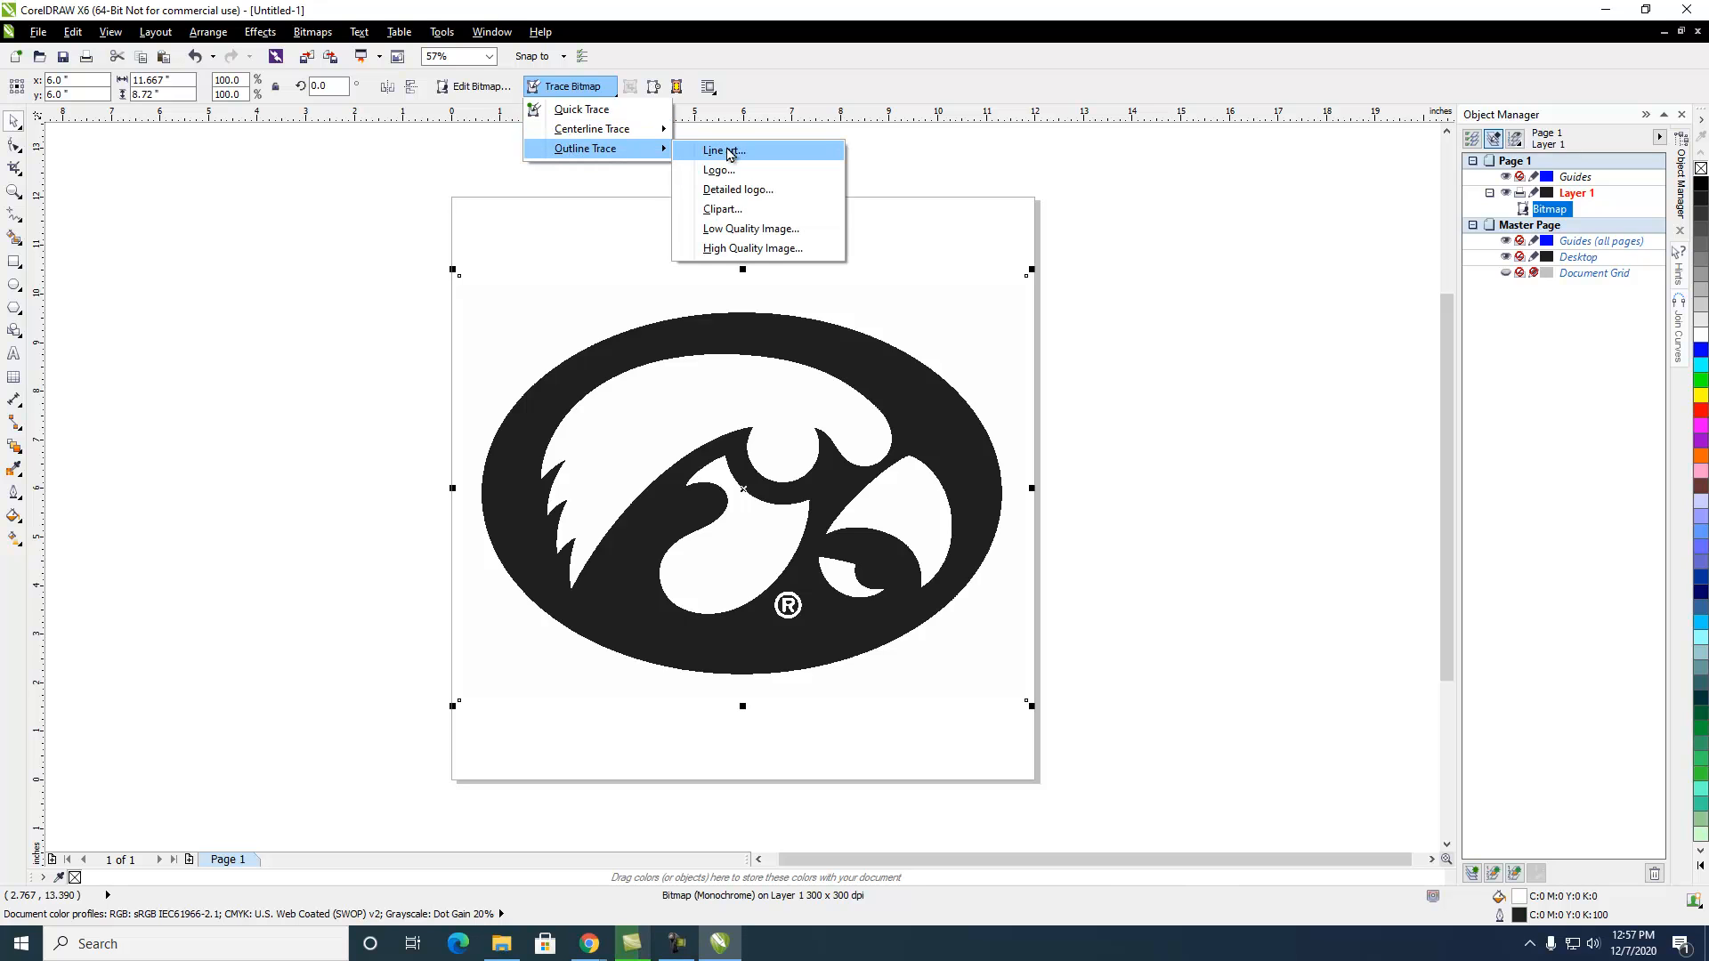
{"action": "left_click", "coordinate": [726, 213]}
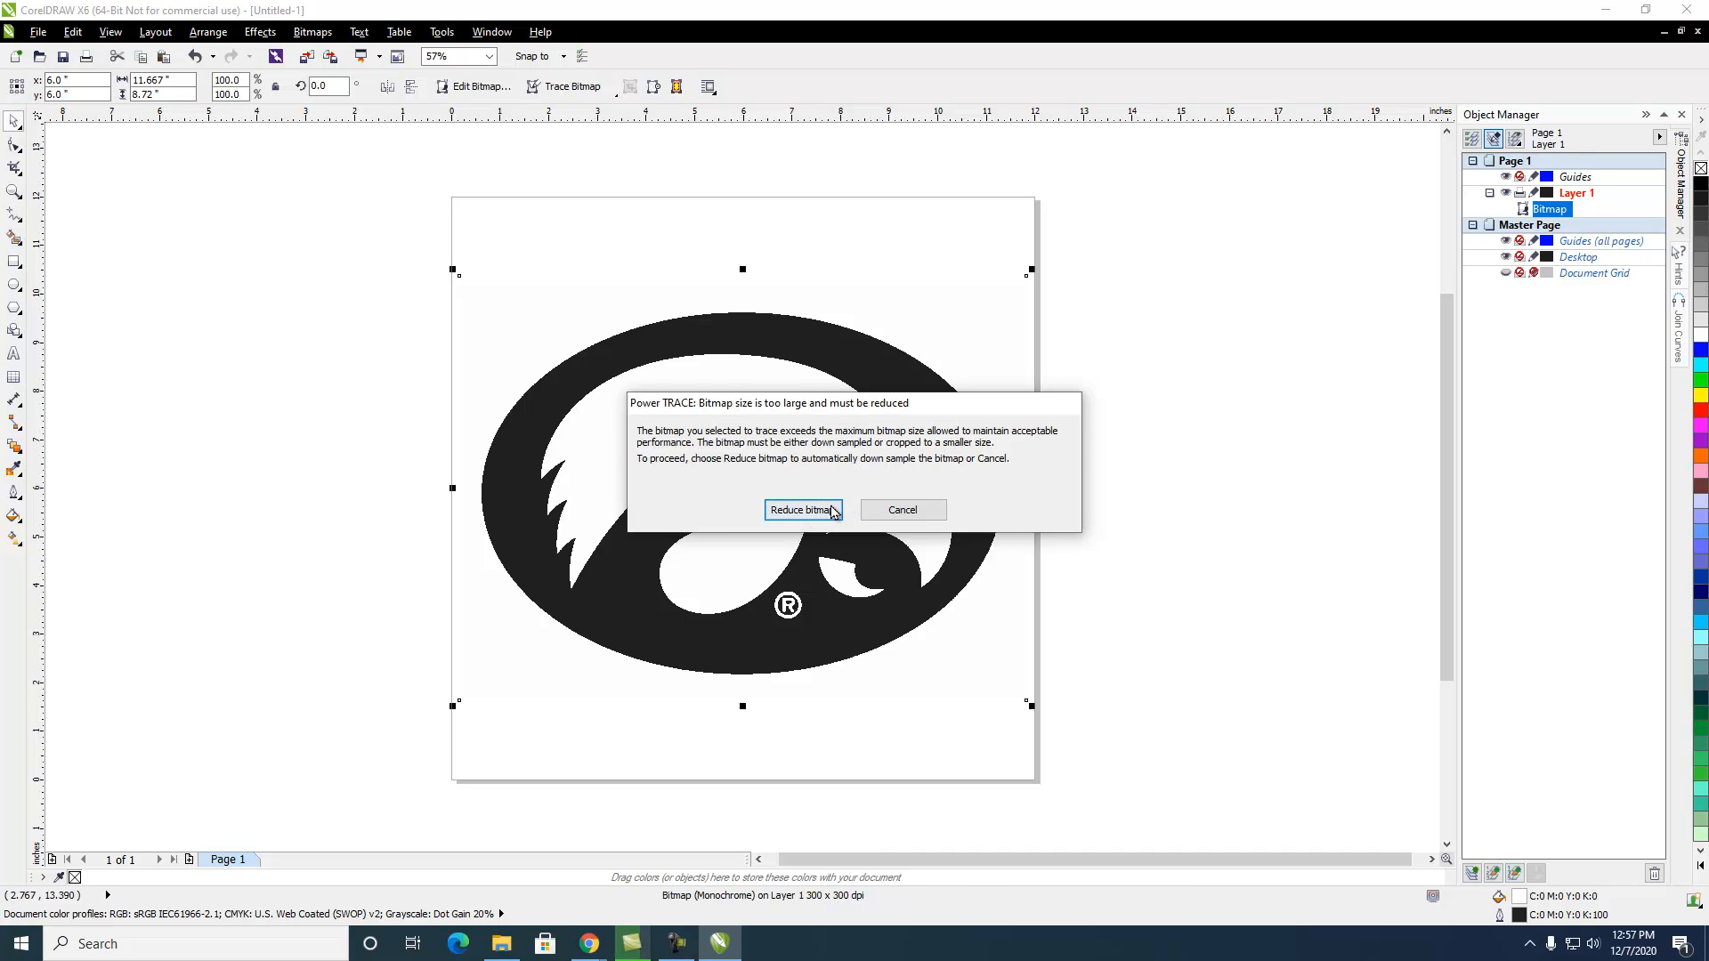
{"action": "left_click", "coordinate": [801, 510]}
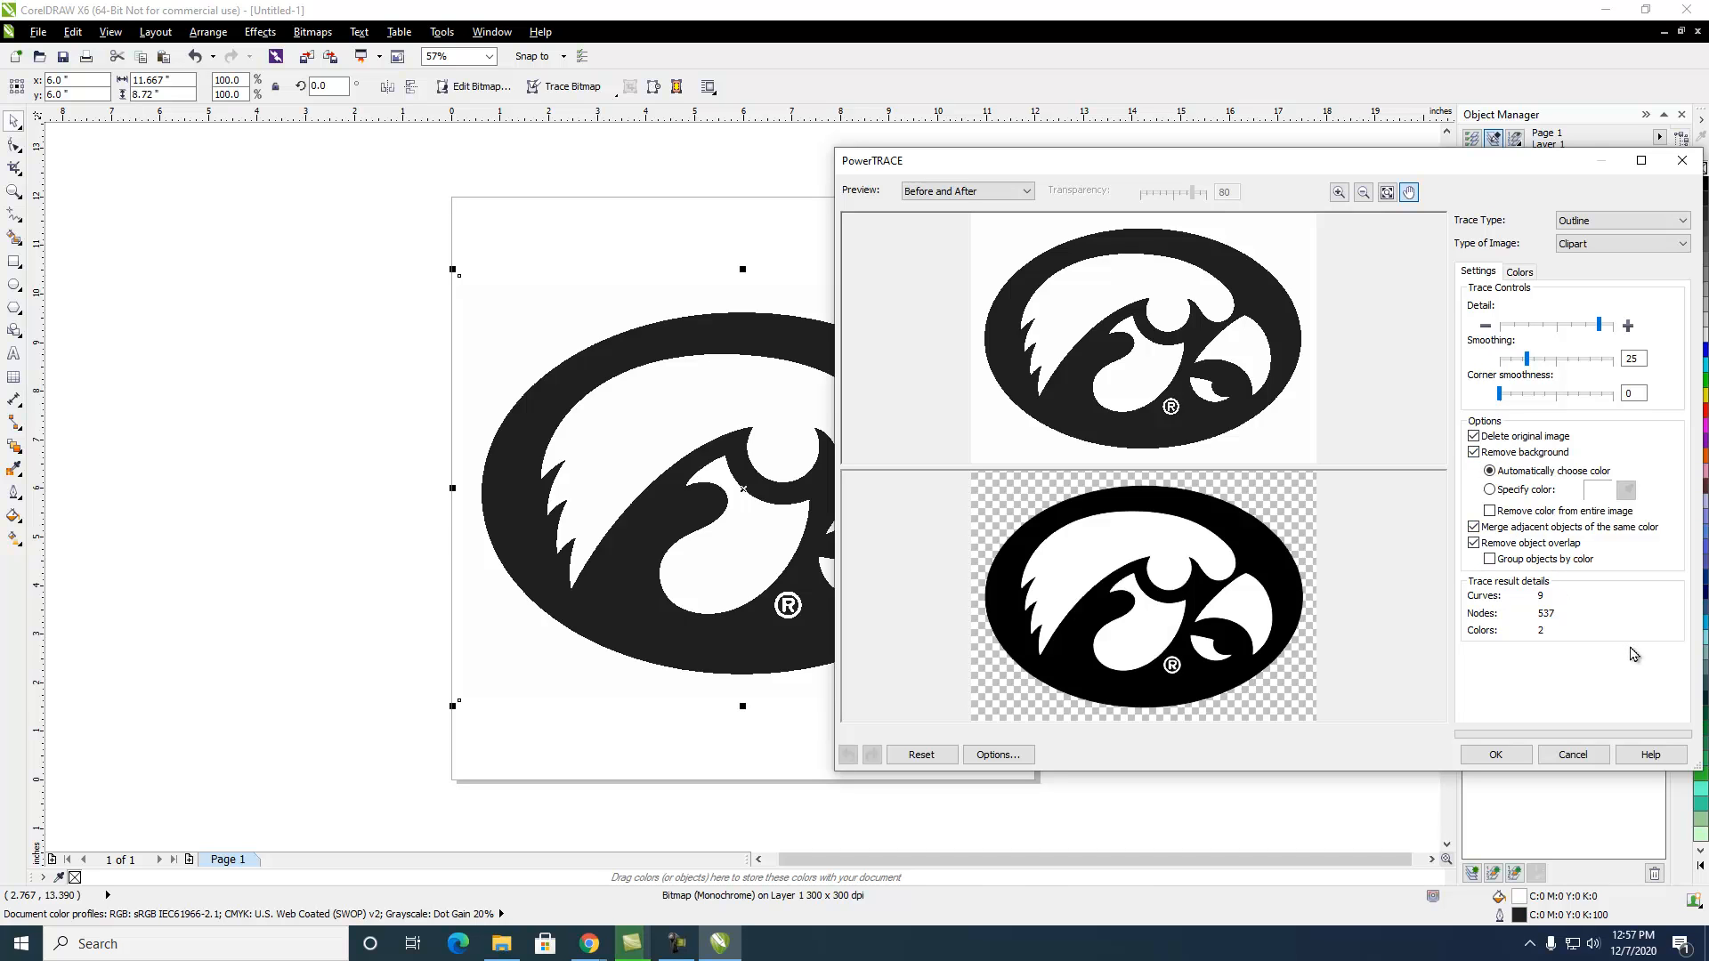
{"action": "left_click", "coordinate": [1519, 273]}
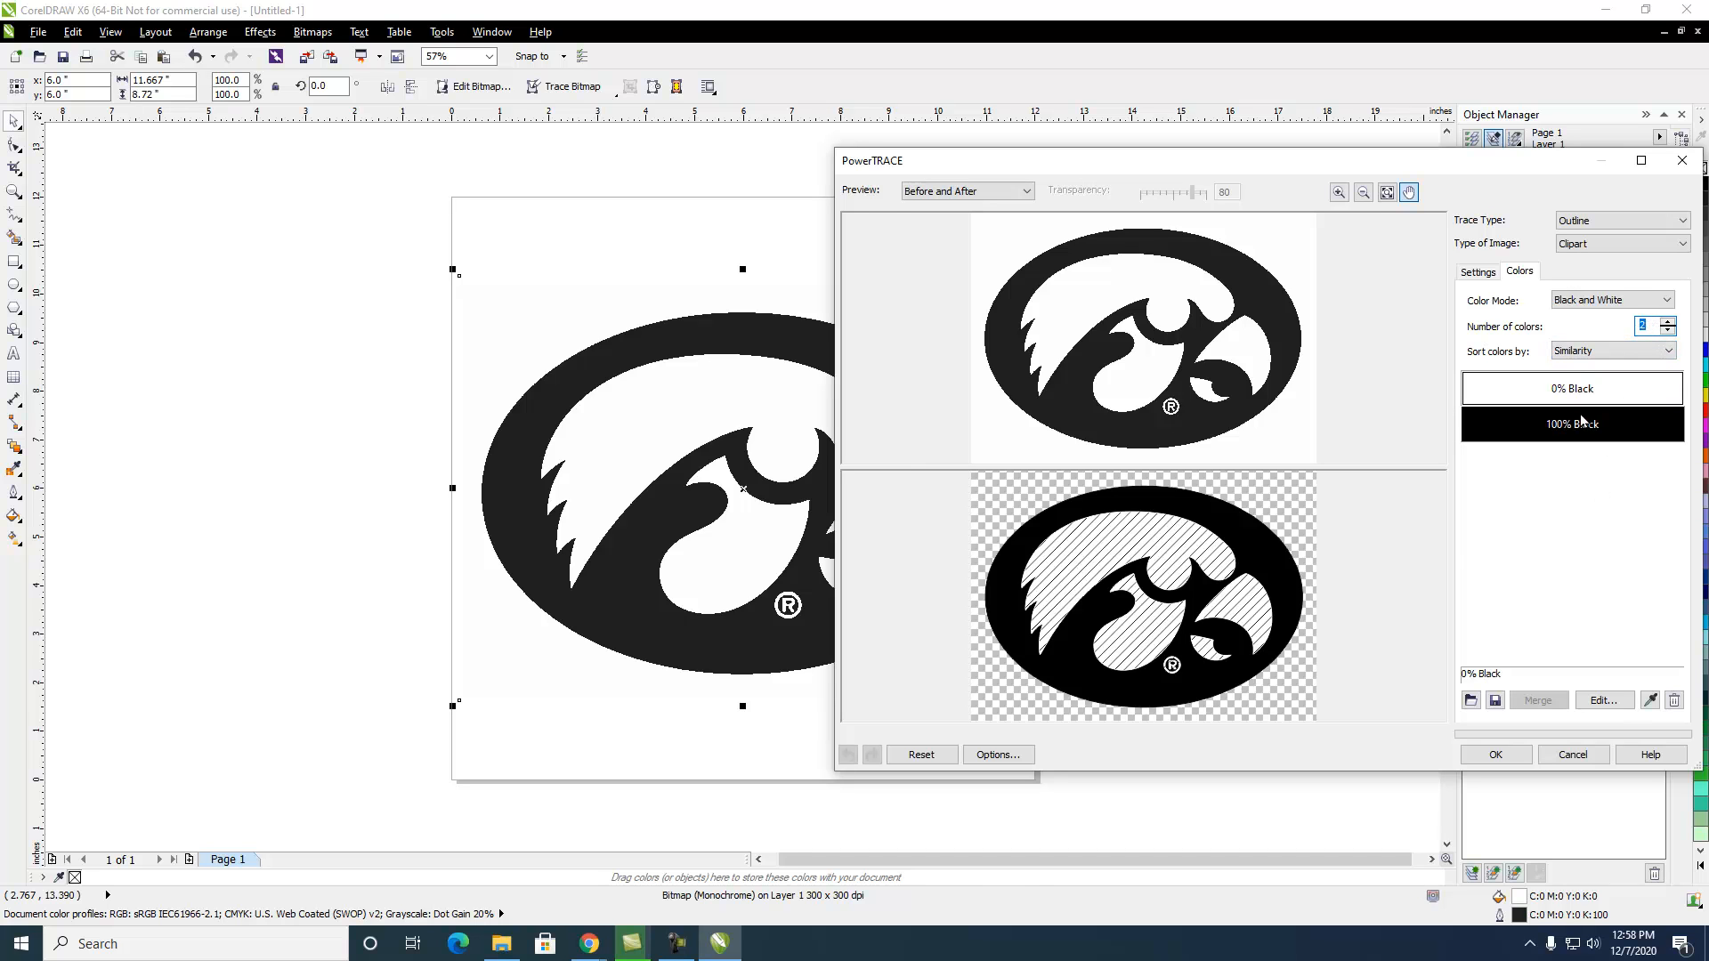
{"action": "left_click", "coordinate": [1601, 389]}
{"action": "left_click", "coordinate": [1495, 754]}
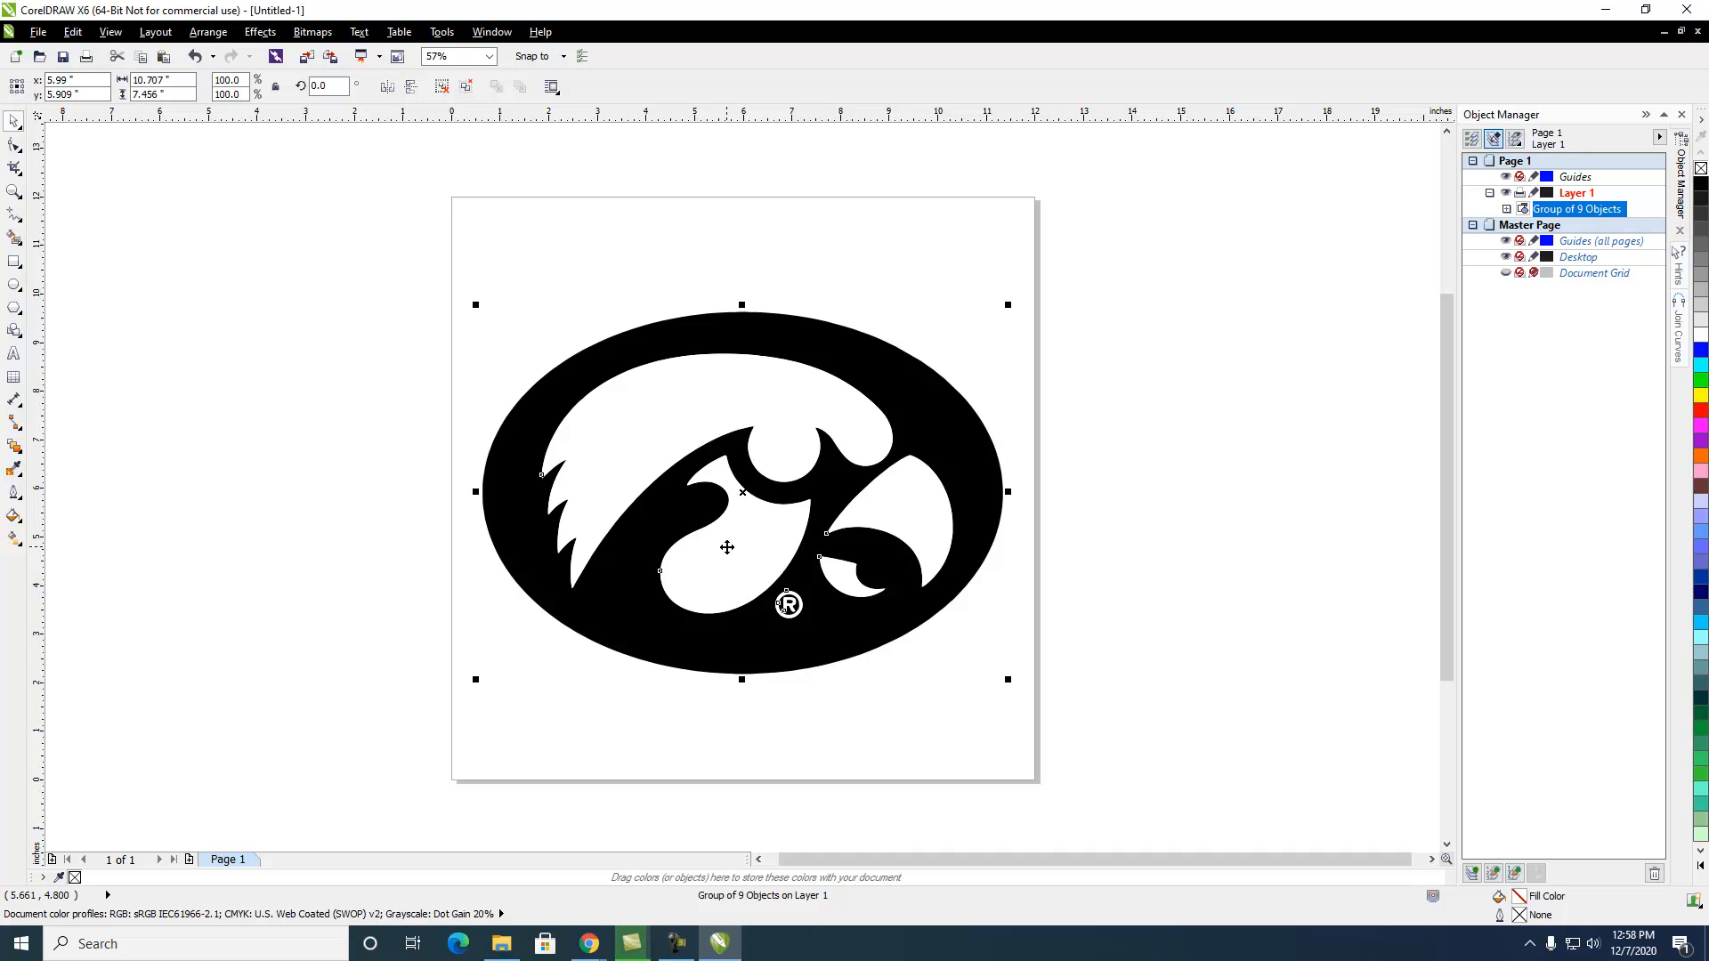
Check the traced edges up close, ungroup all of the logo's objects, and select single shapes to test that they are separate
{"action": "scroll", "coordinate": [727, 548], "scroll_direction": "up", "scroll_amount": 4}
{"action": "scroll", "coordinate": [724, 511], "scroll_direction": "up", "scroll_amount": 6}
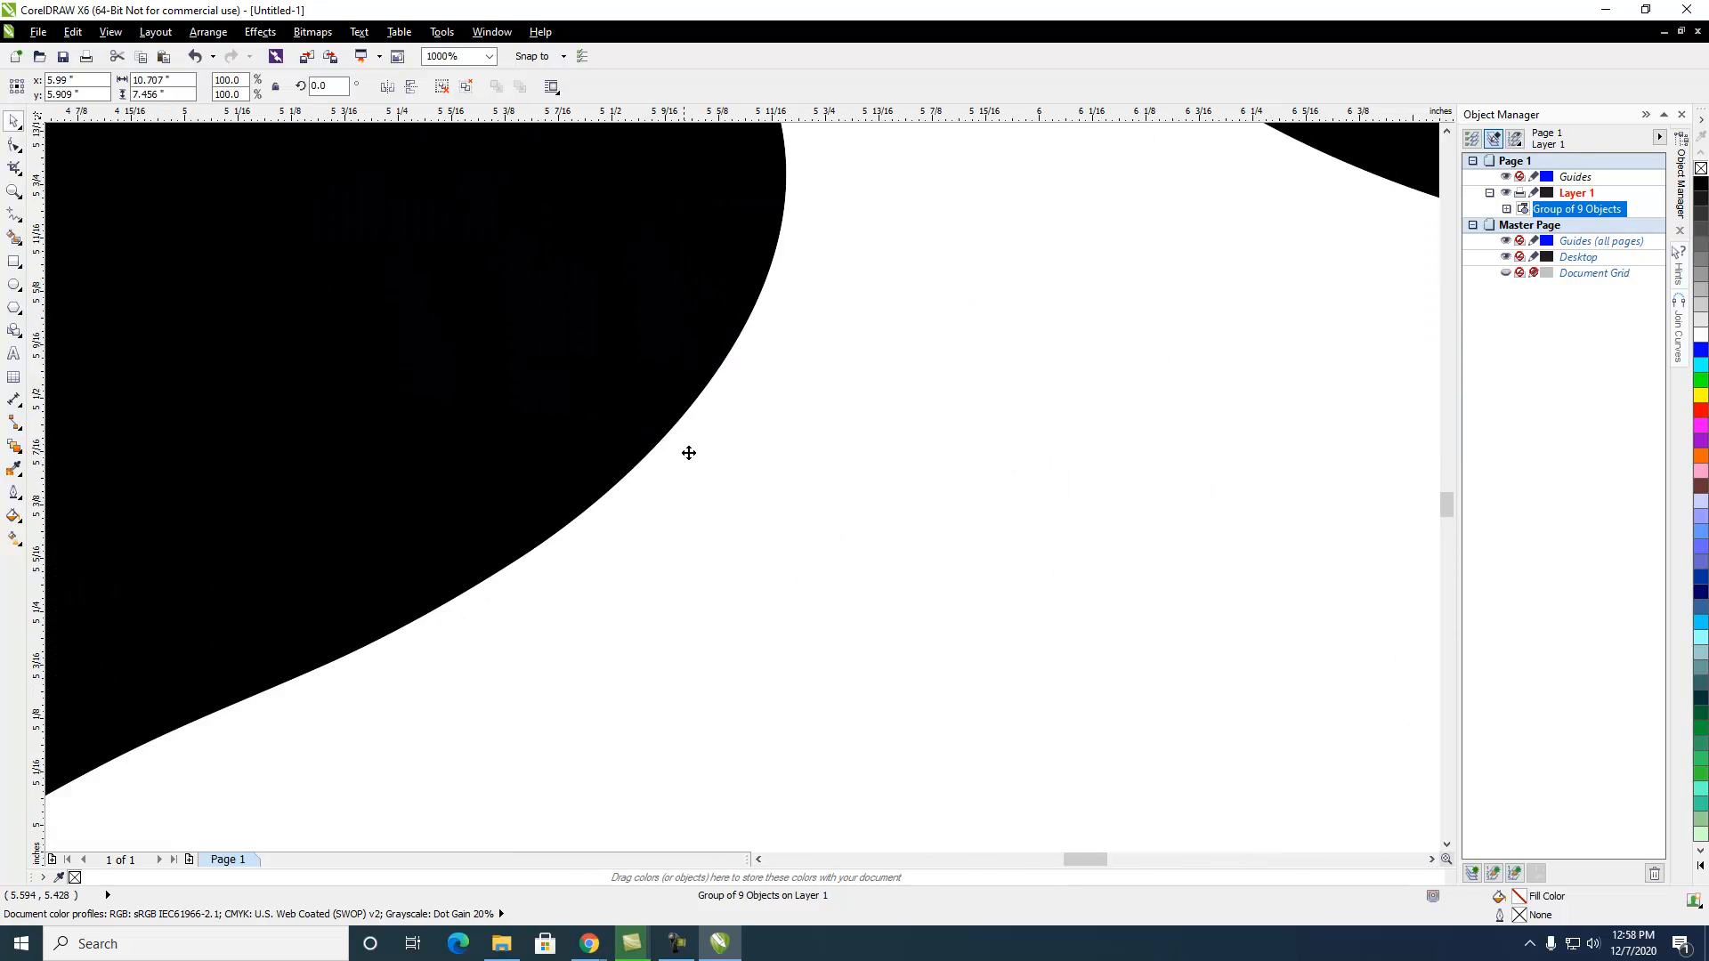
{"action": "scroll", "coordinate": [558, 542], "scroll_direction": "up", "scroll_amount": 1}
{"action": "scroll", "coordinate": [600, 538], "scroll_direction": "down", "scroll_amount": 9}
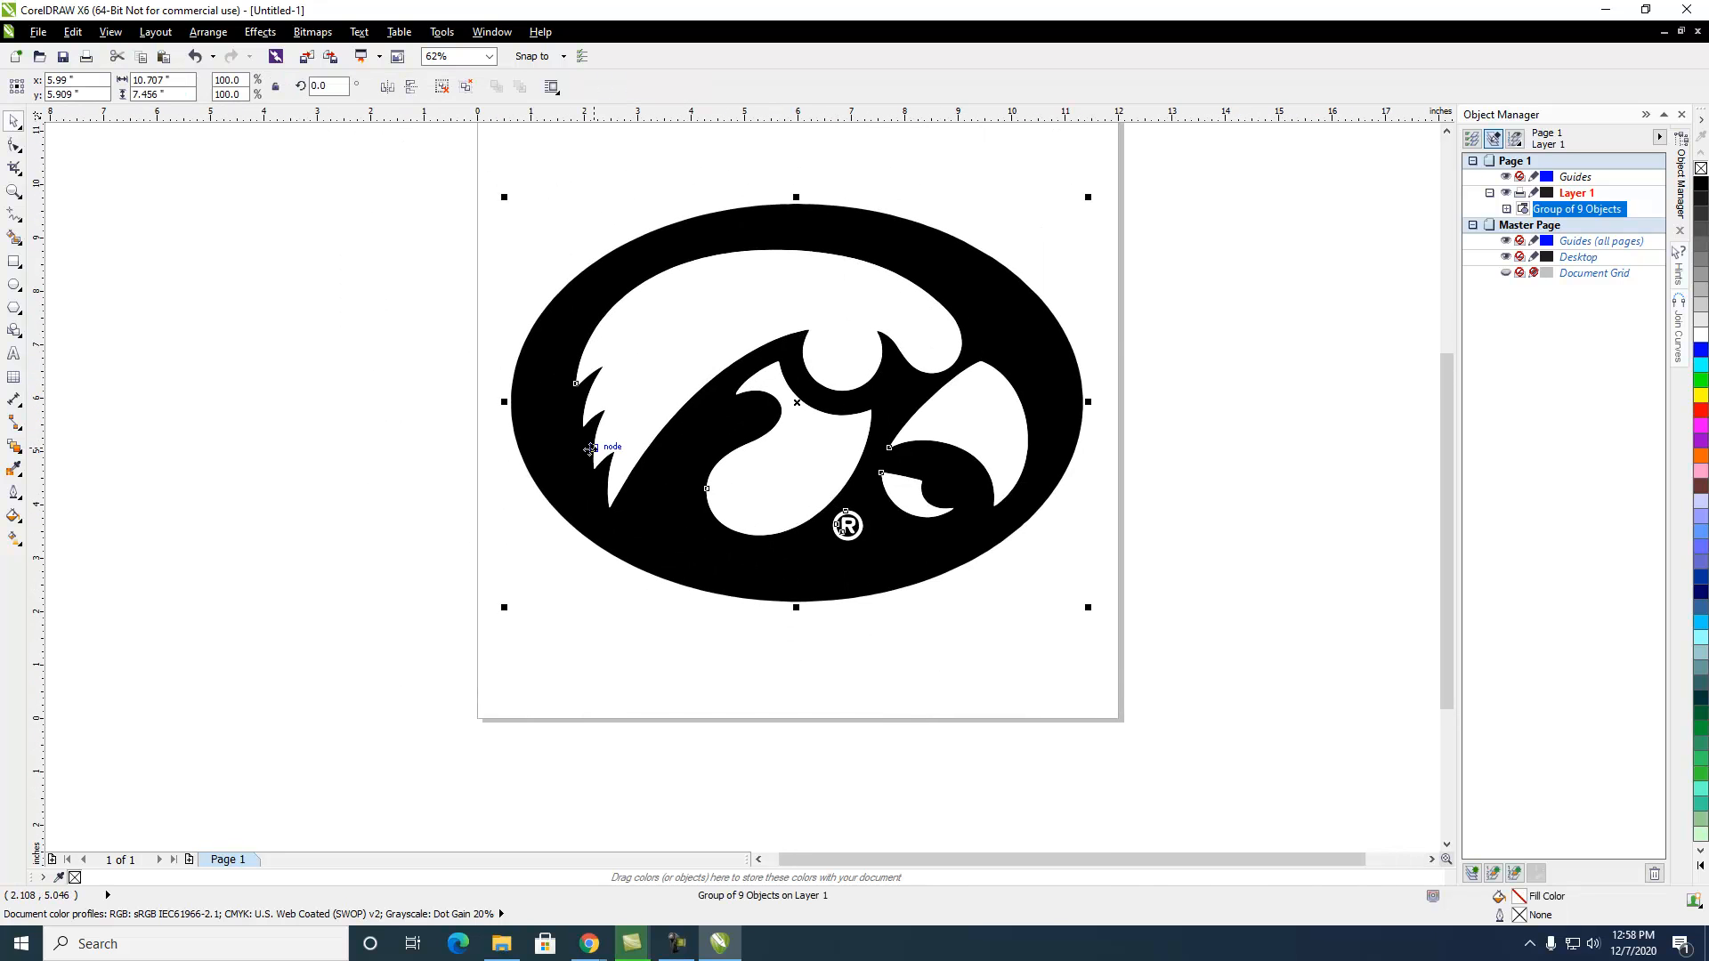
{"action": "left_click", "coordinate": [156, 32]}
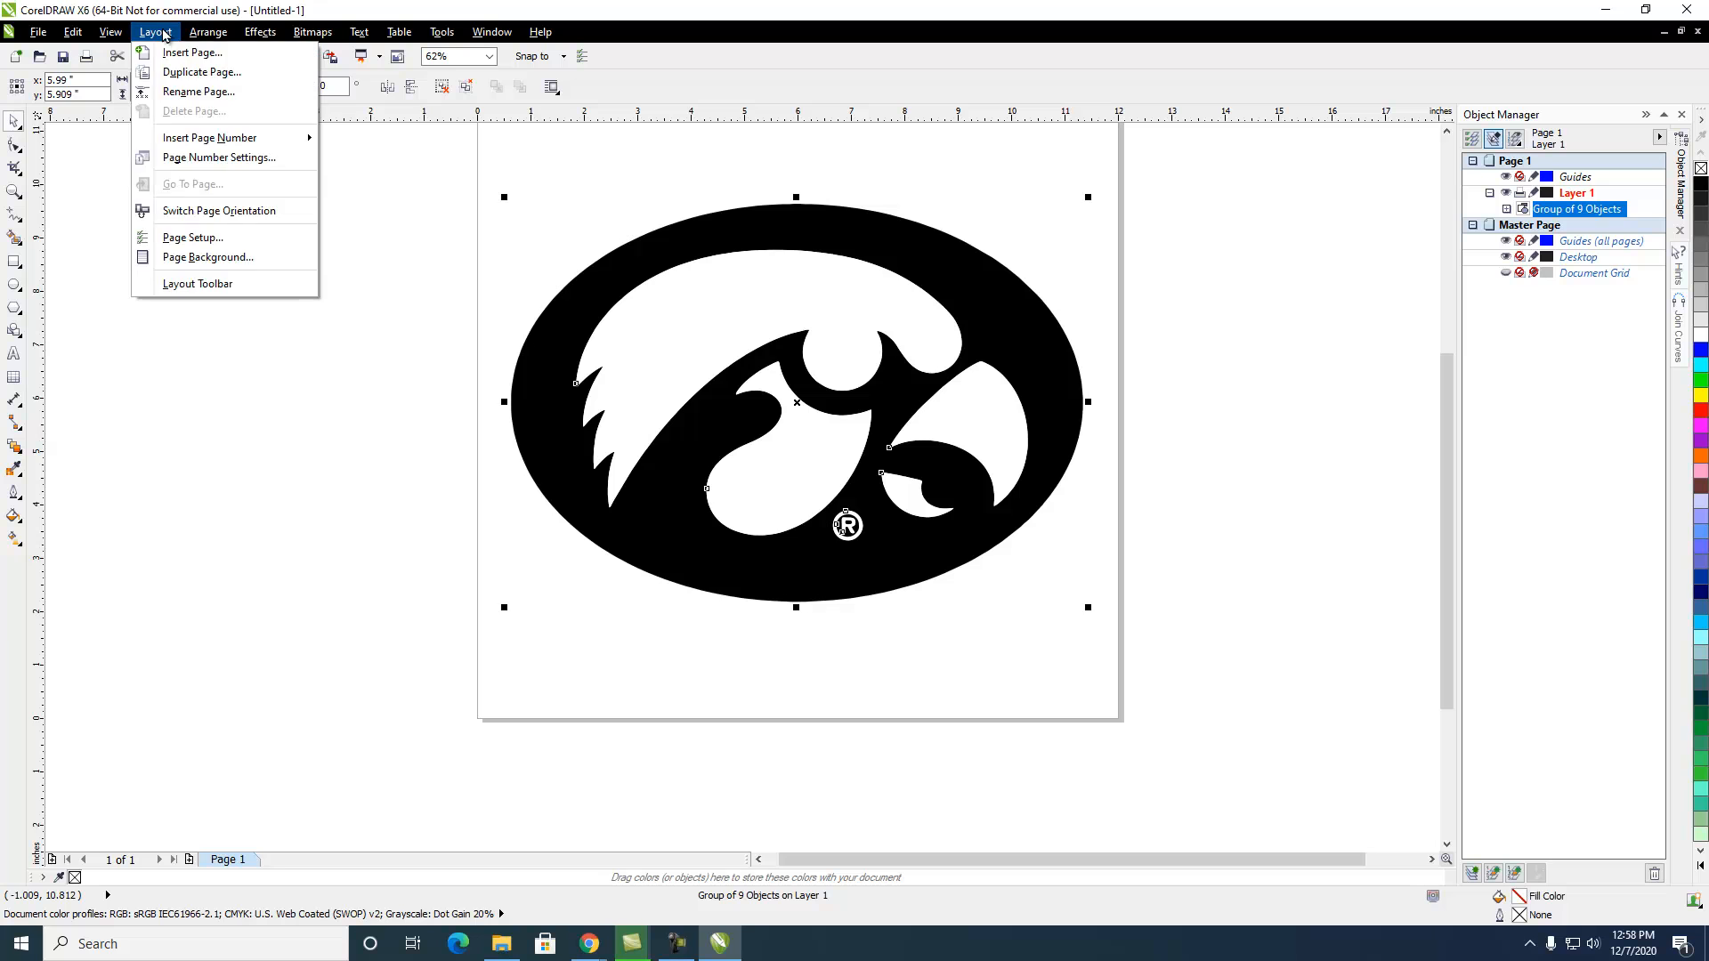
{"action": "mouse_move", "coordinate": [197, 35]}
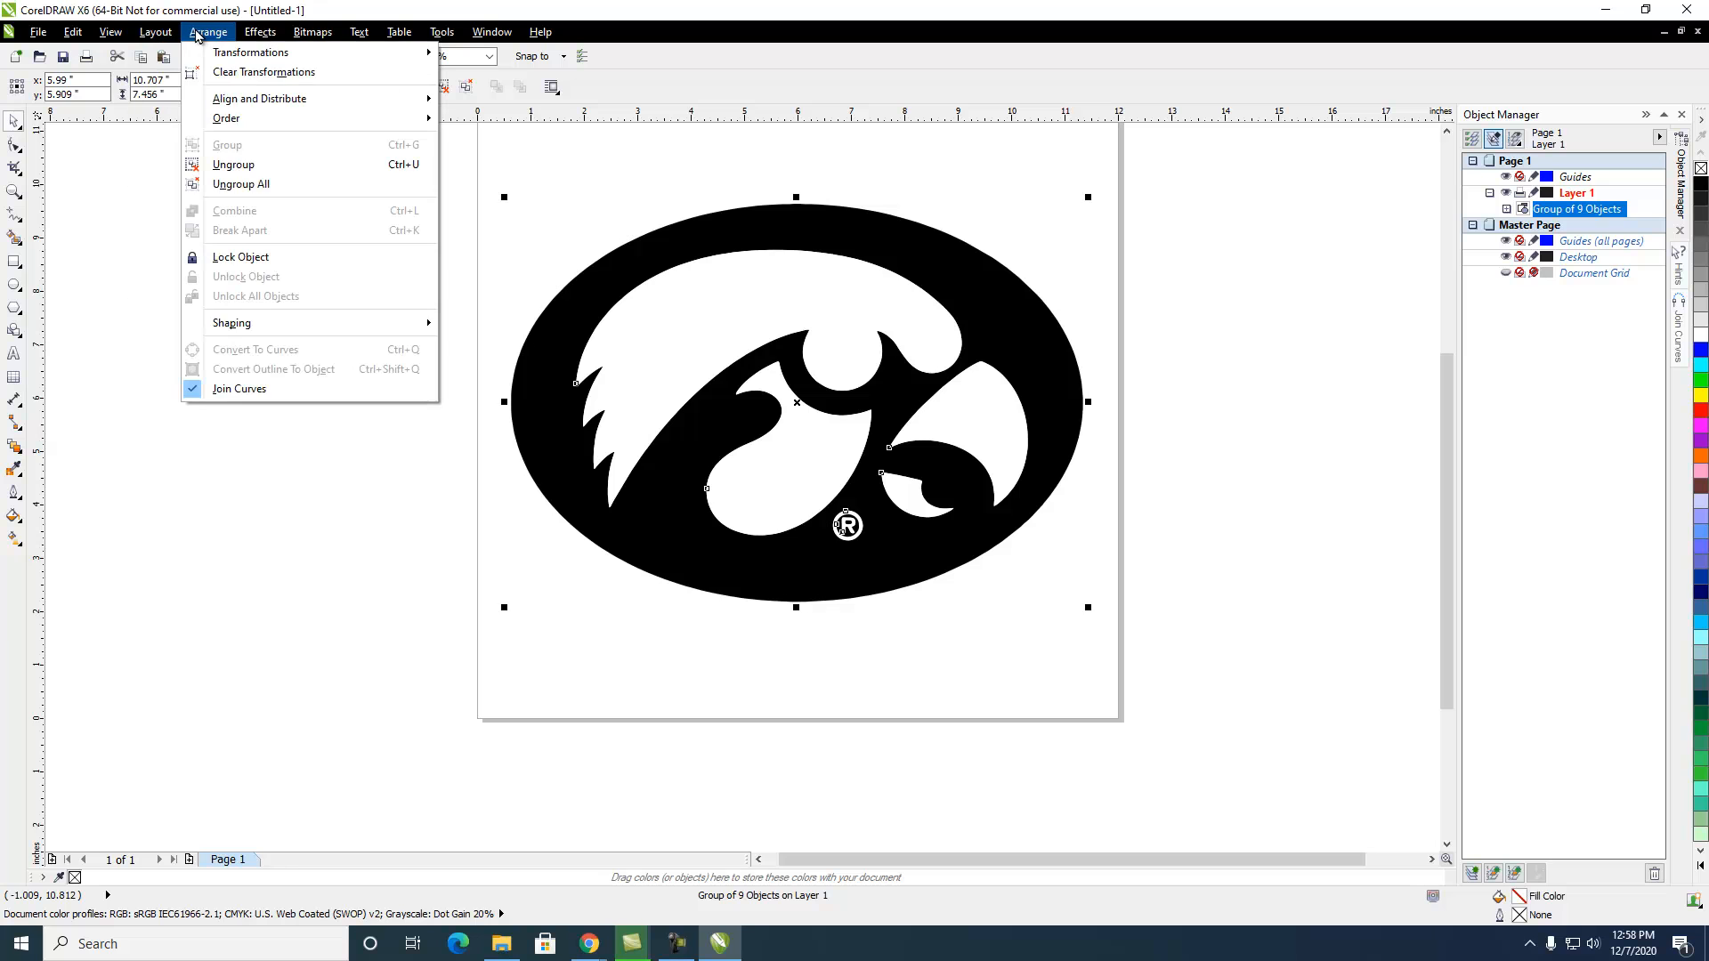
{"action": "left_click", "coordinate": [231, 184]}
{"action": "left_click", "coordinate": [685, 329]}
{"action": "left_click", "coordinate": [1019, 450]}
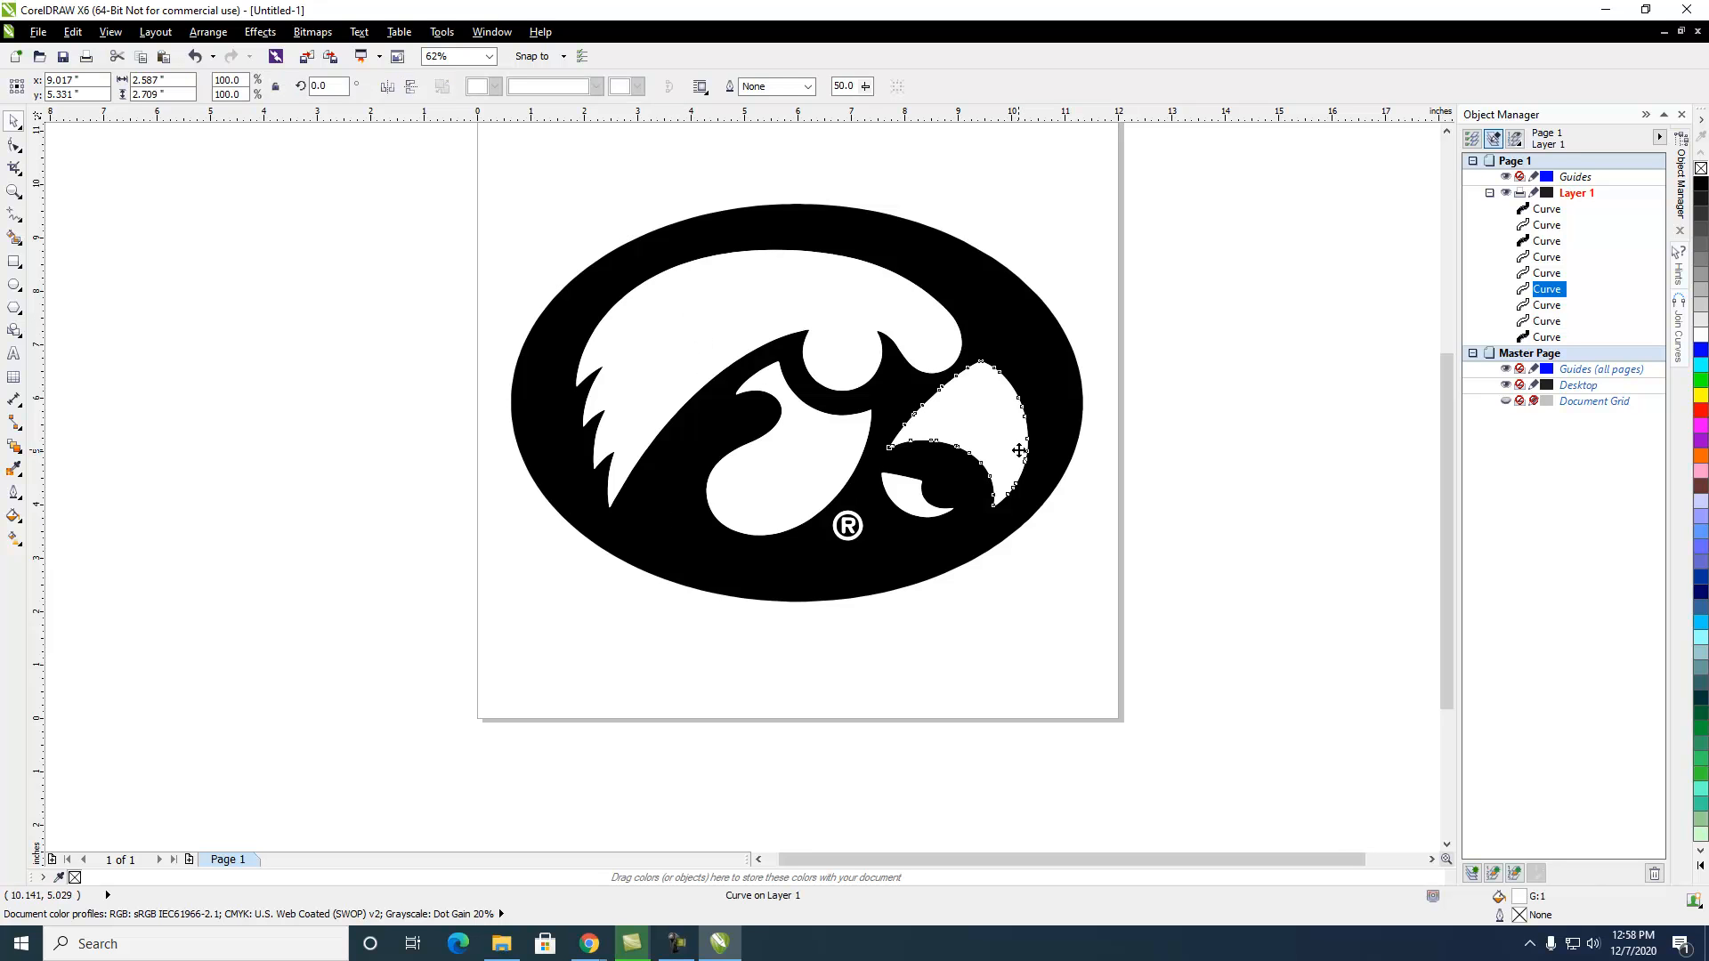
{"action": "left_click", "coordinate": [946, 673]}
Delete all the curves that make up the registered-trademark symbol in the lower part of the logo
{"action": "left_click", "coordinate": [856, 531]}
{"action": "key", "text": "Delete"}
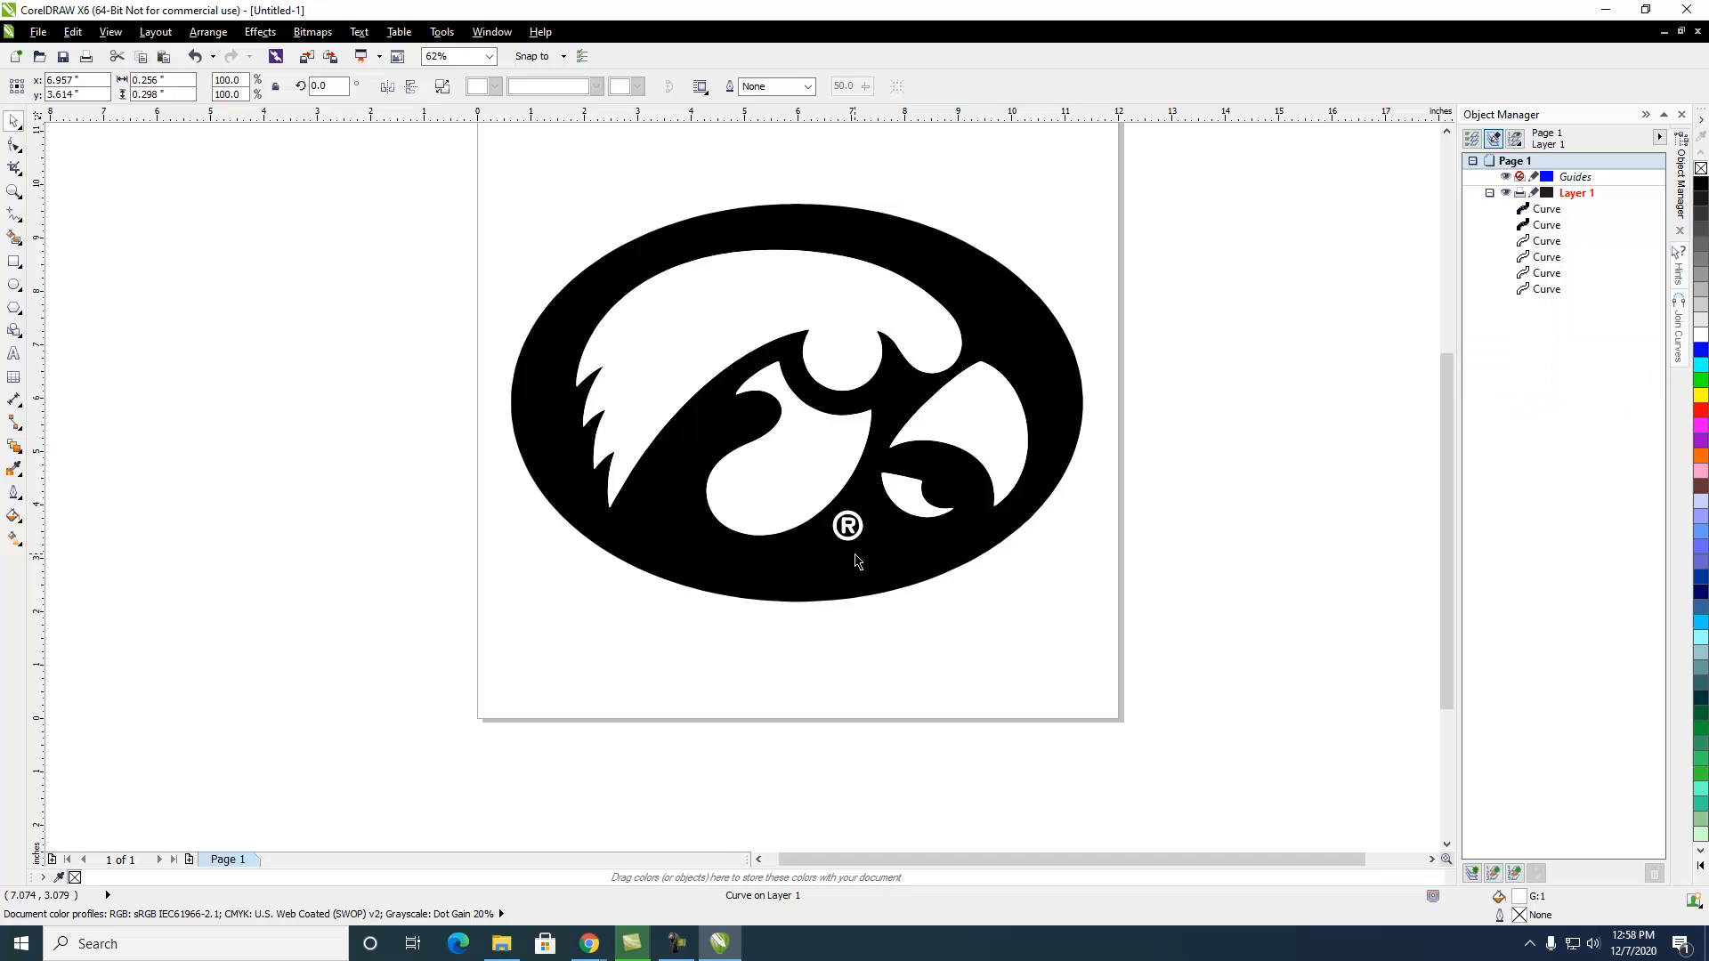
{"action": "scroll", "coordinate": [847, 534], "scroll_direction": "up", "scroll_amount": 5}
{"action": "left_click", "coordinate": [943, 537]}
{"action": "key", "text": "Delete"}
{"action": "left_click", "coordinate": [945, 481]}
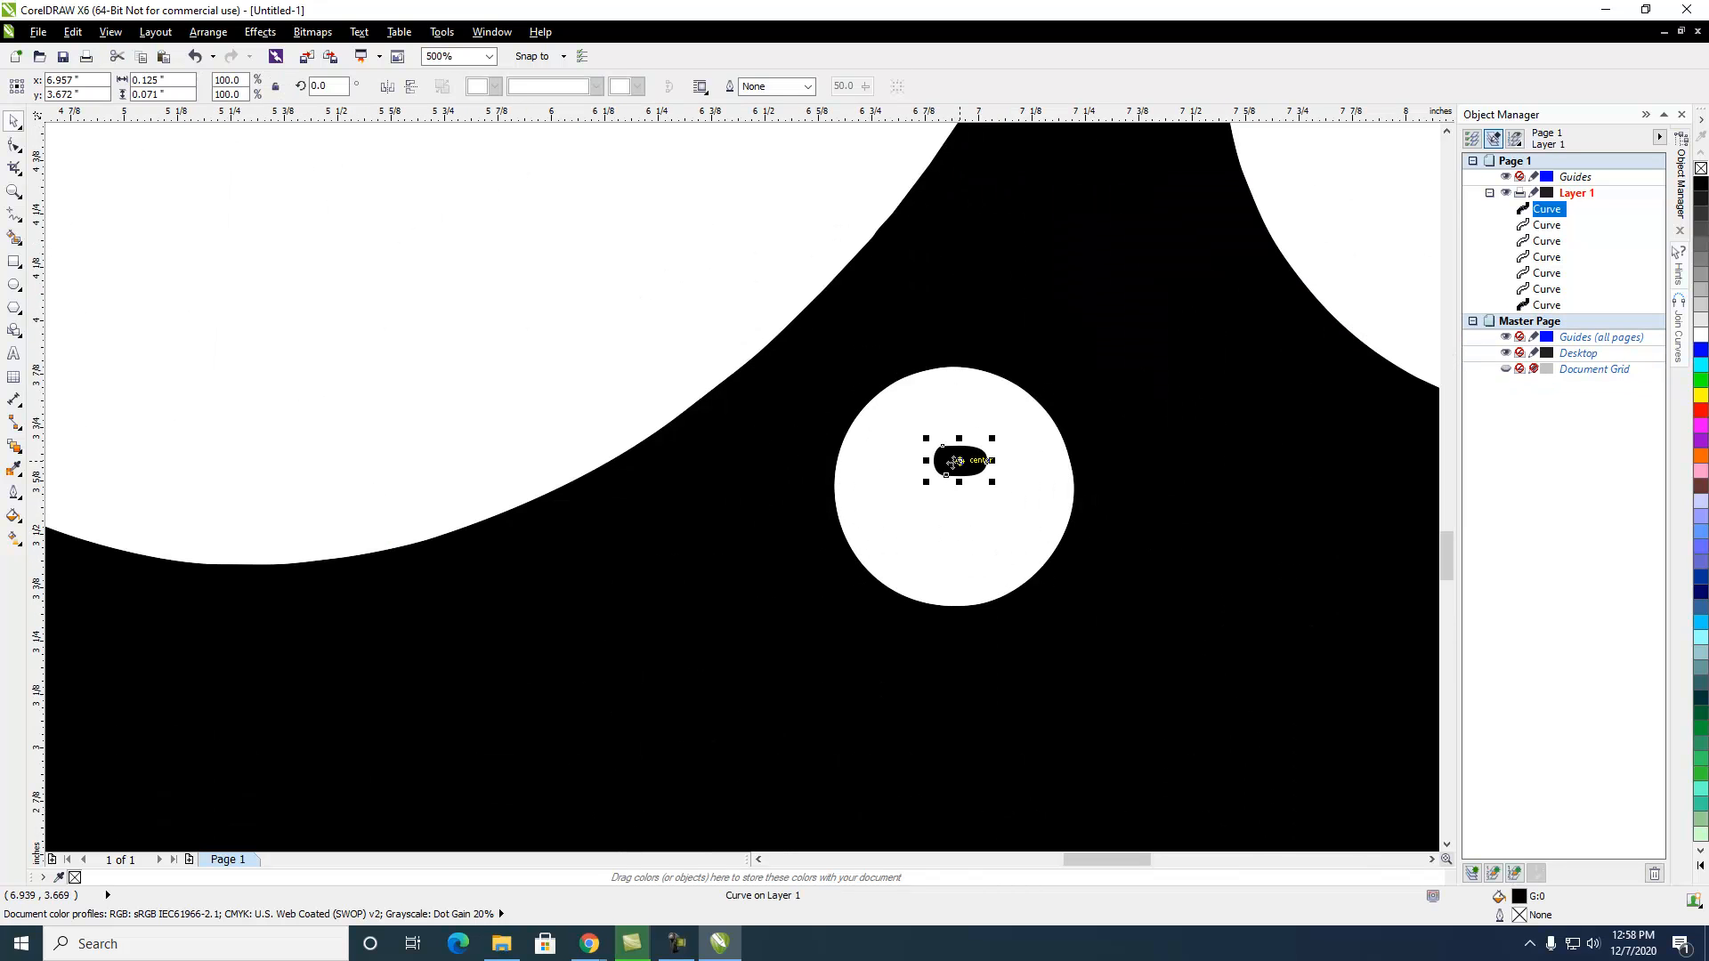
{"action": "key", "text": "Delete"}
{"action": "scroll", "coordinate": [953, 463], "scroll_direction": "down", "scroll_amount": 4}
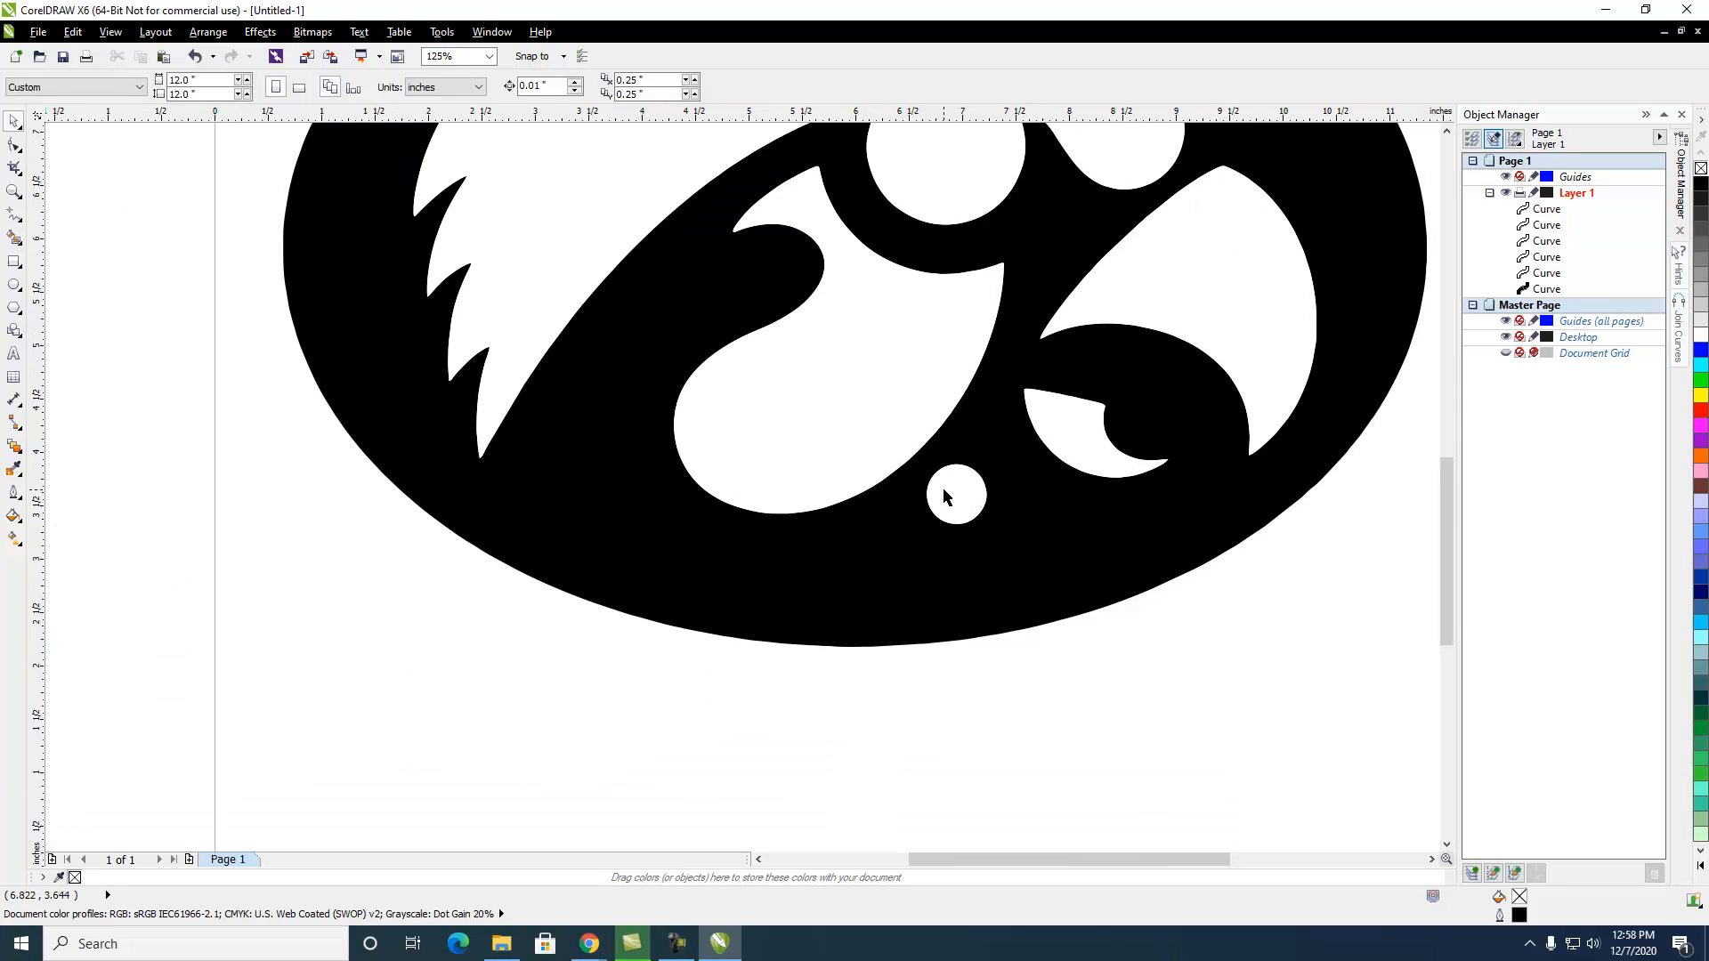
{"action": "left_click", "coordinate": [945, 481]}
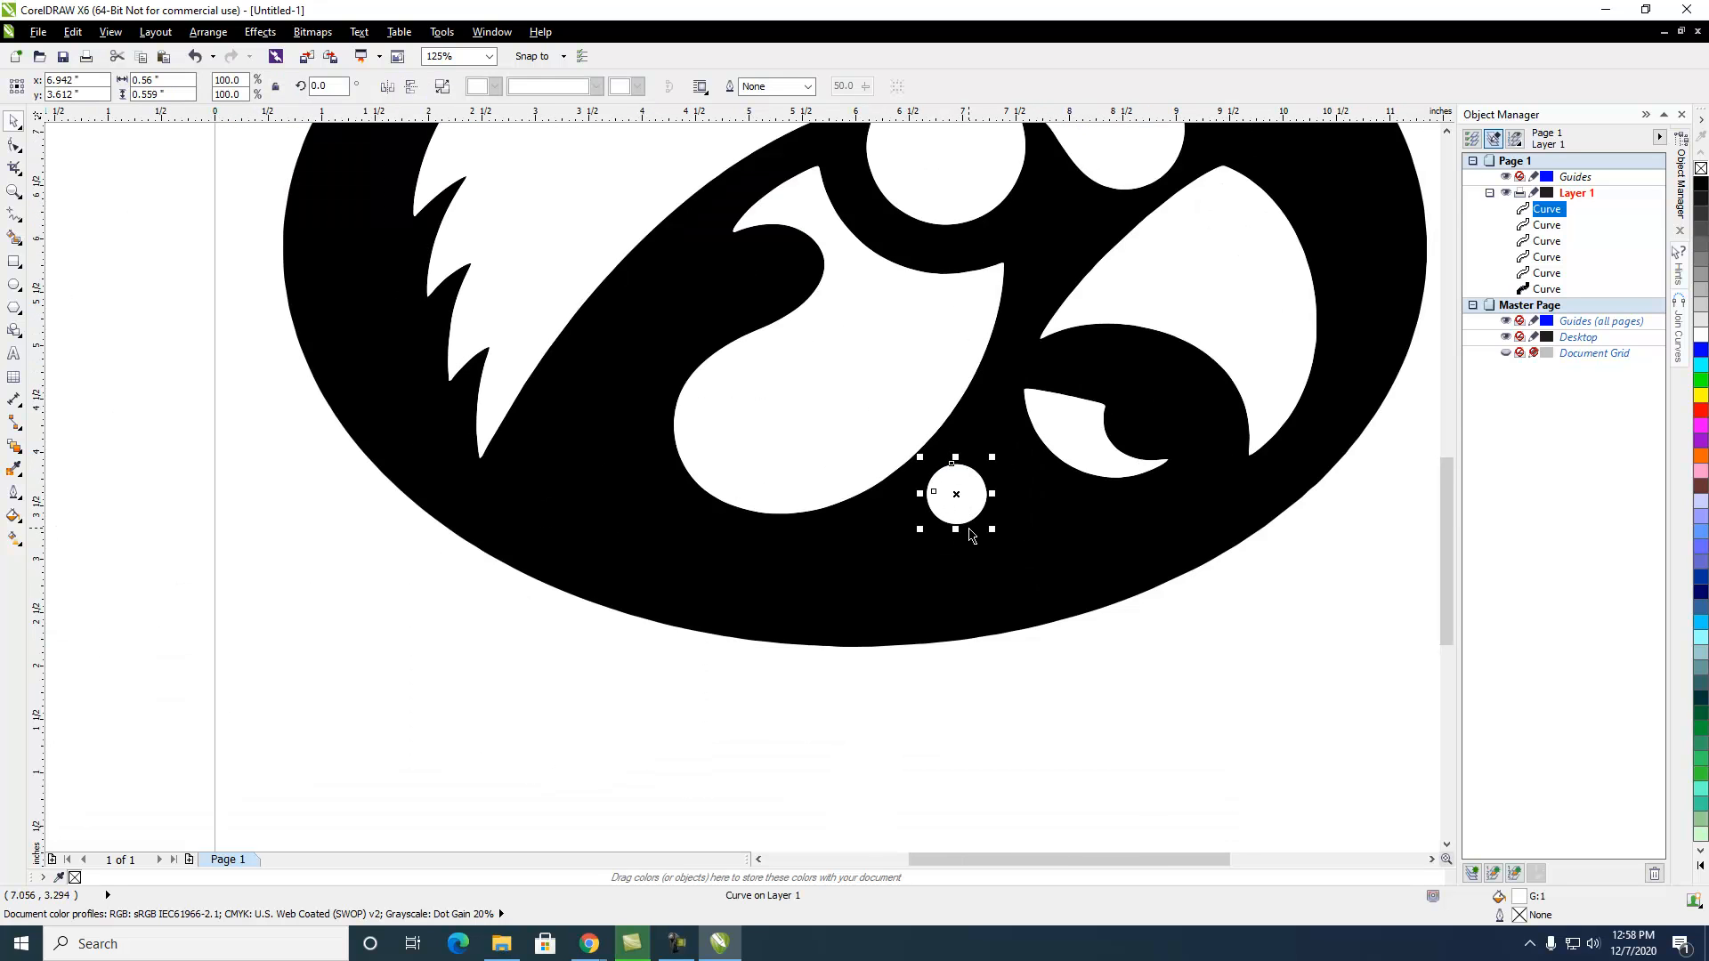
{"action": "key", "text": "Delete"}
Delete the white disc left from the trademark symbol, and remove its circular cut-out from the black shape with Virtual Segment Delete
{"action": "scroll", "coordinate": [970, 569], "scroll_direction": "down", "scroll_amount": 2}
{"action": "scroll", "coordinate": [959, 565], "scroll_direction": "up", "scroll_amount": 2}
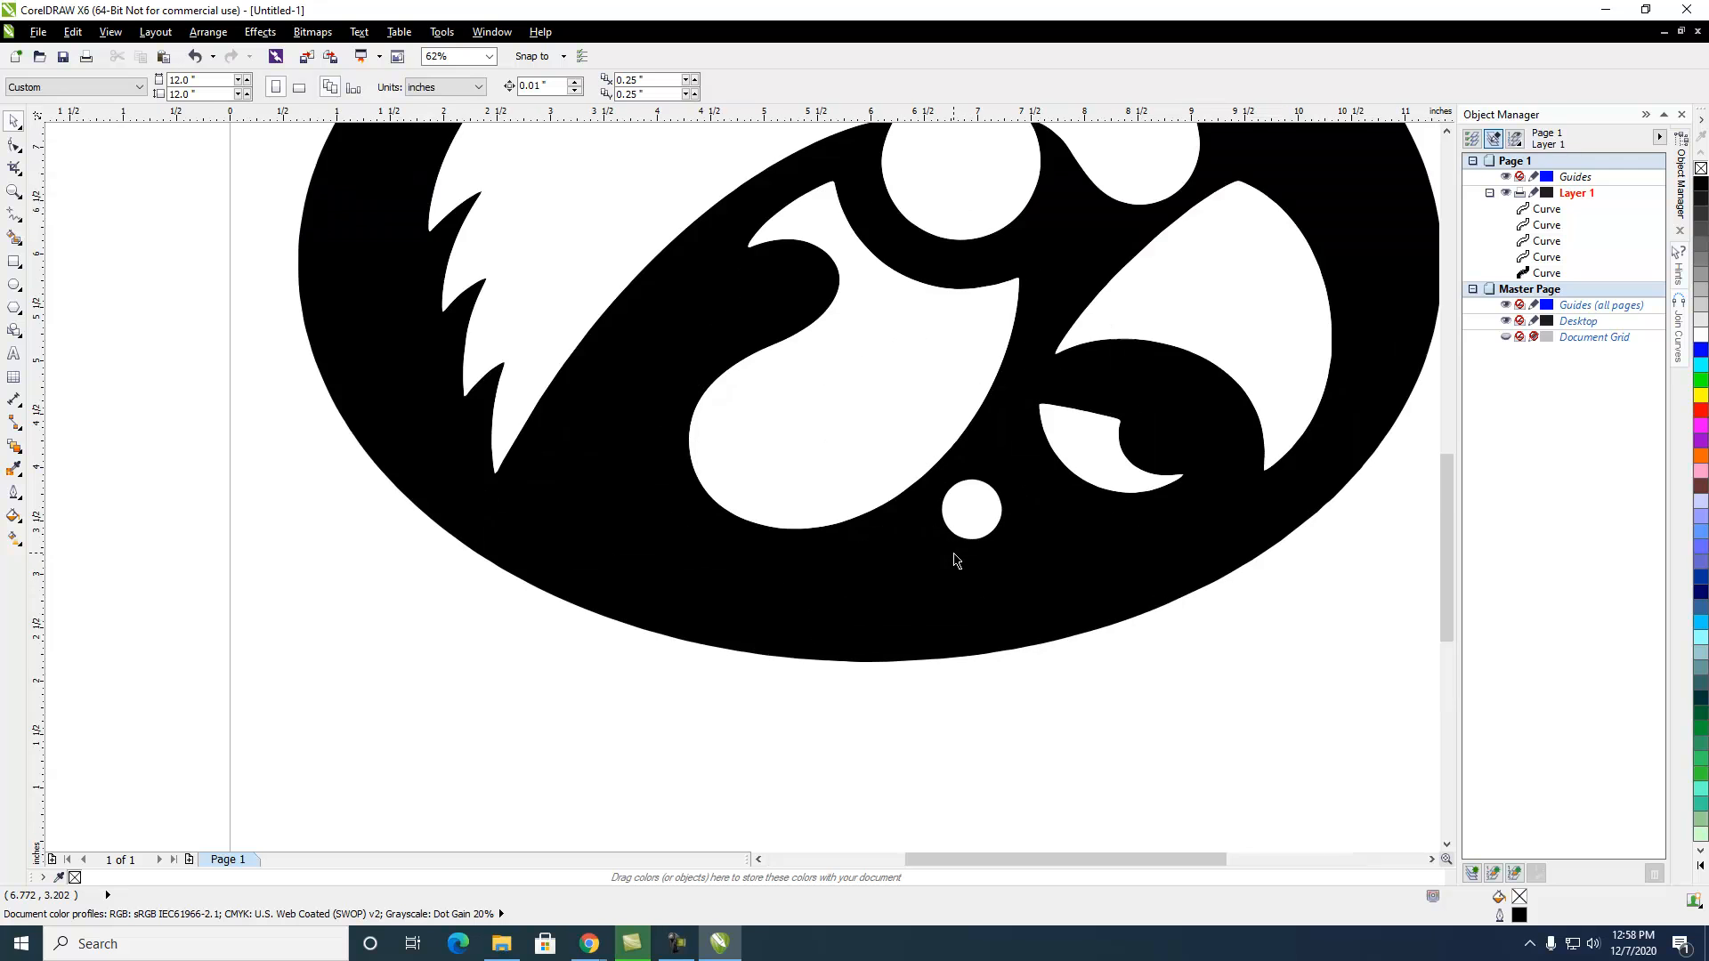
{"action": "scroll", "coordinate": [945, 559], "scroll_direction": "down", "scroll_amount": 1}
{"action": "scroll", "coordinate": [947, 555], "scroll_direction": "up", "scroll_amount": 1}
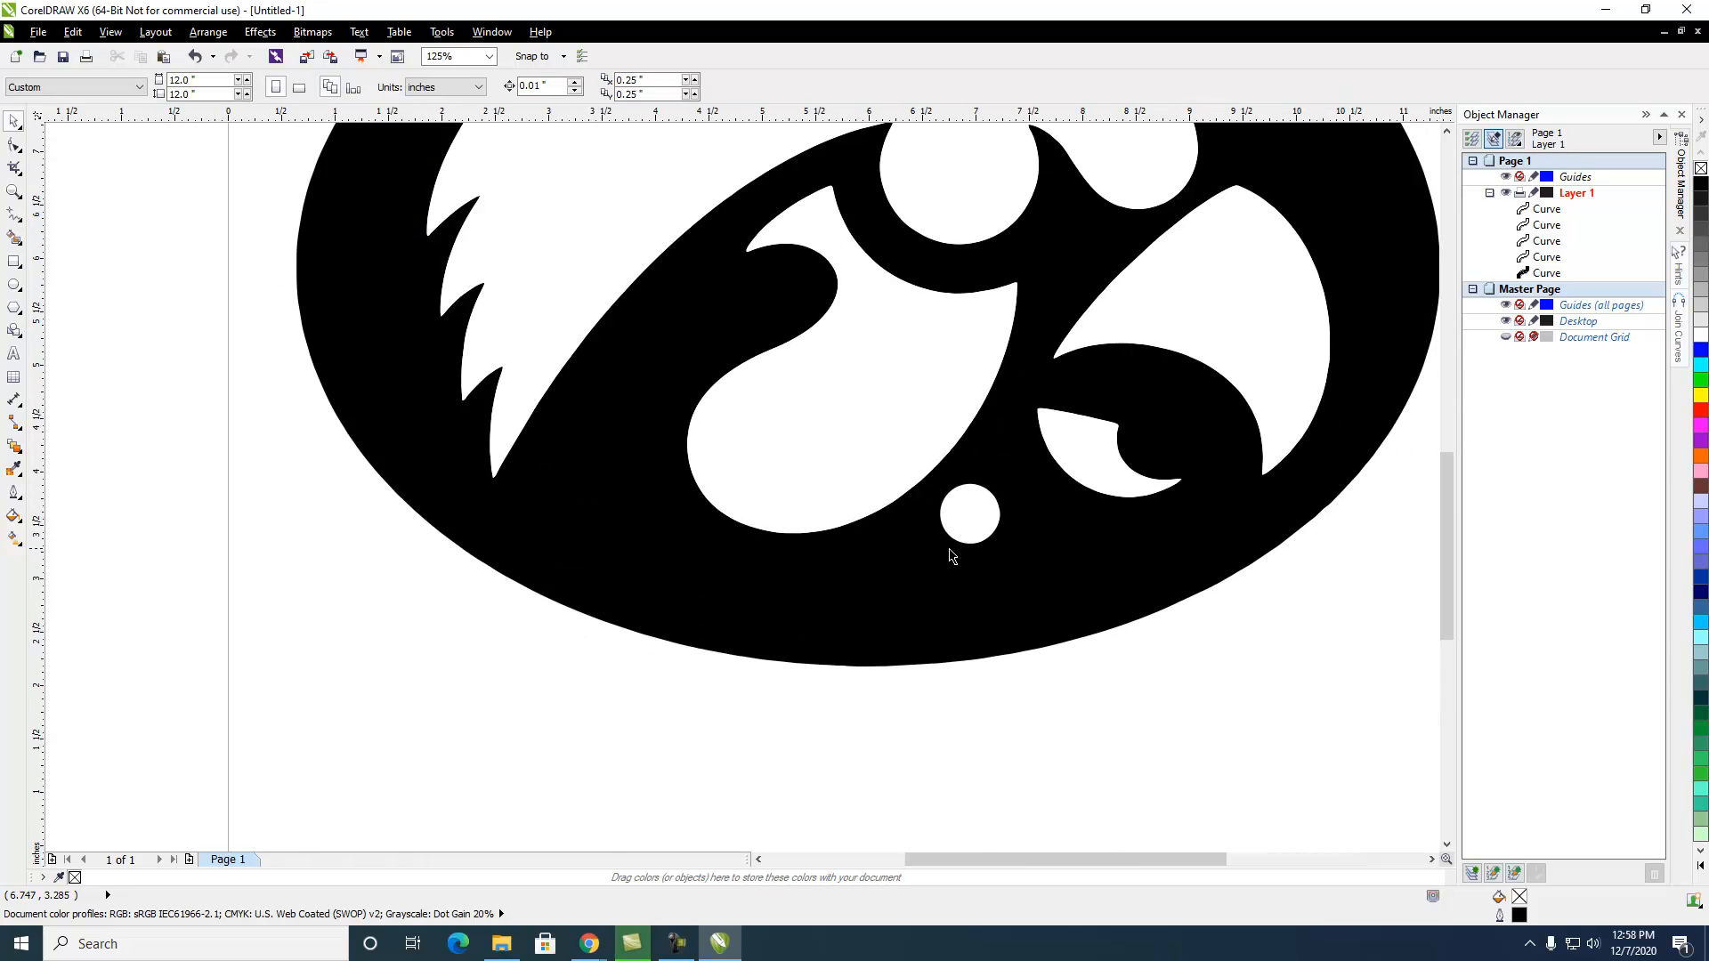
{"action": "scroll", "coordinate": [953, 557], "scroll_direction": "down", "scroll_amount": 1}
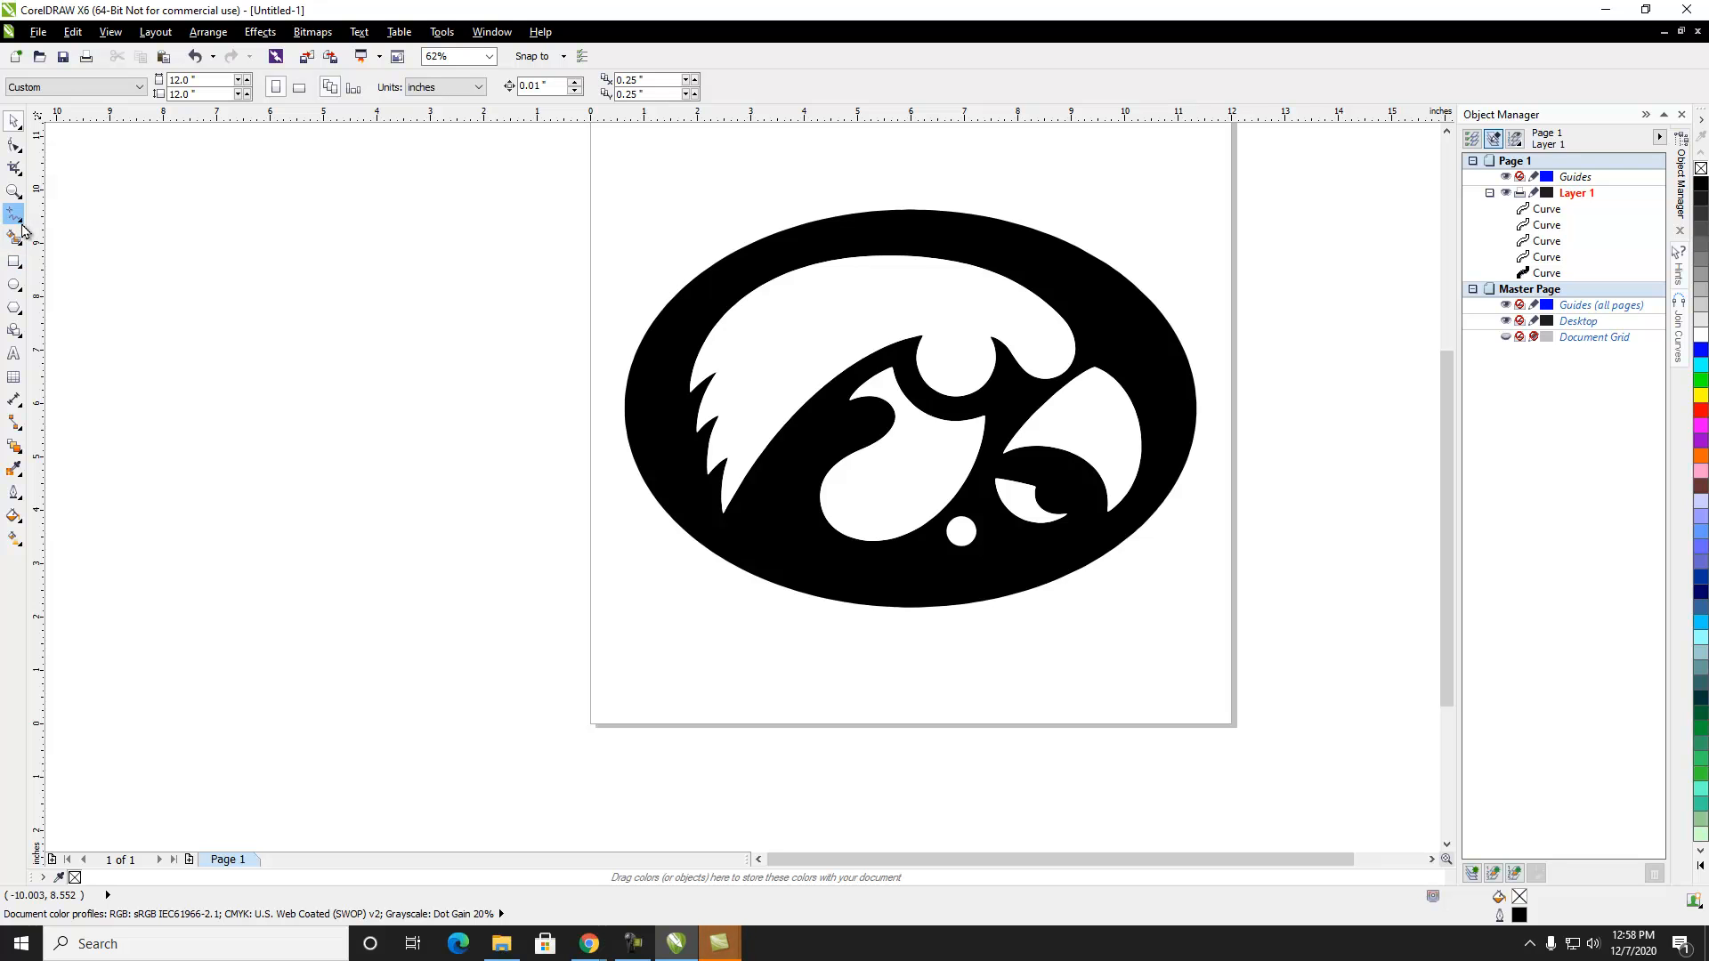
{"action": "left_click", "coordinate": [13, 169]}
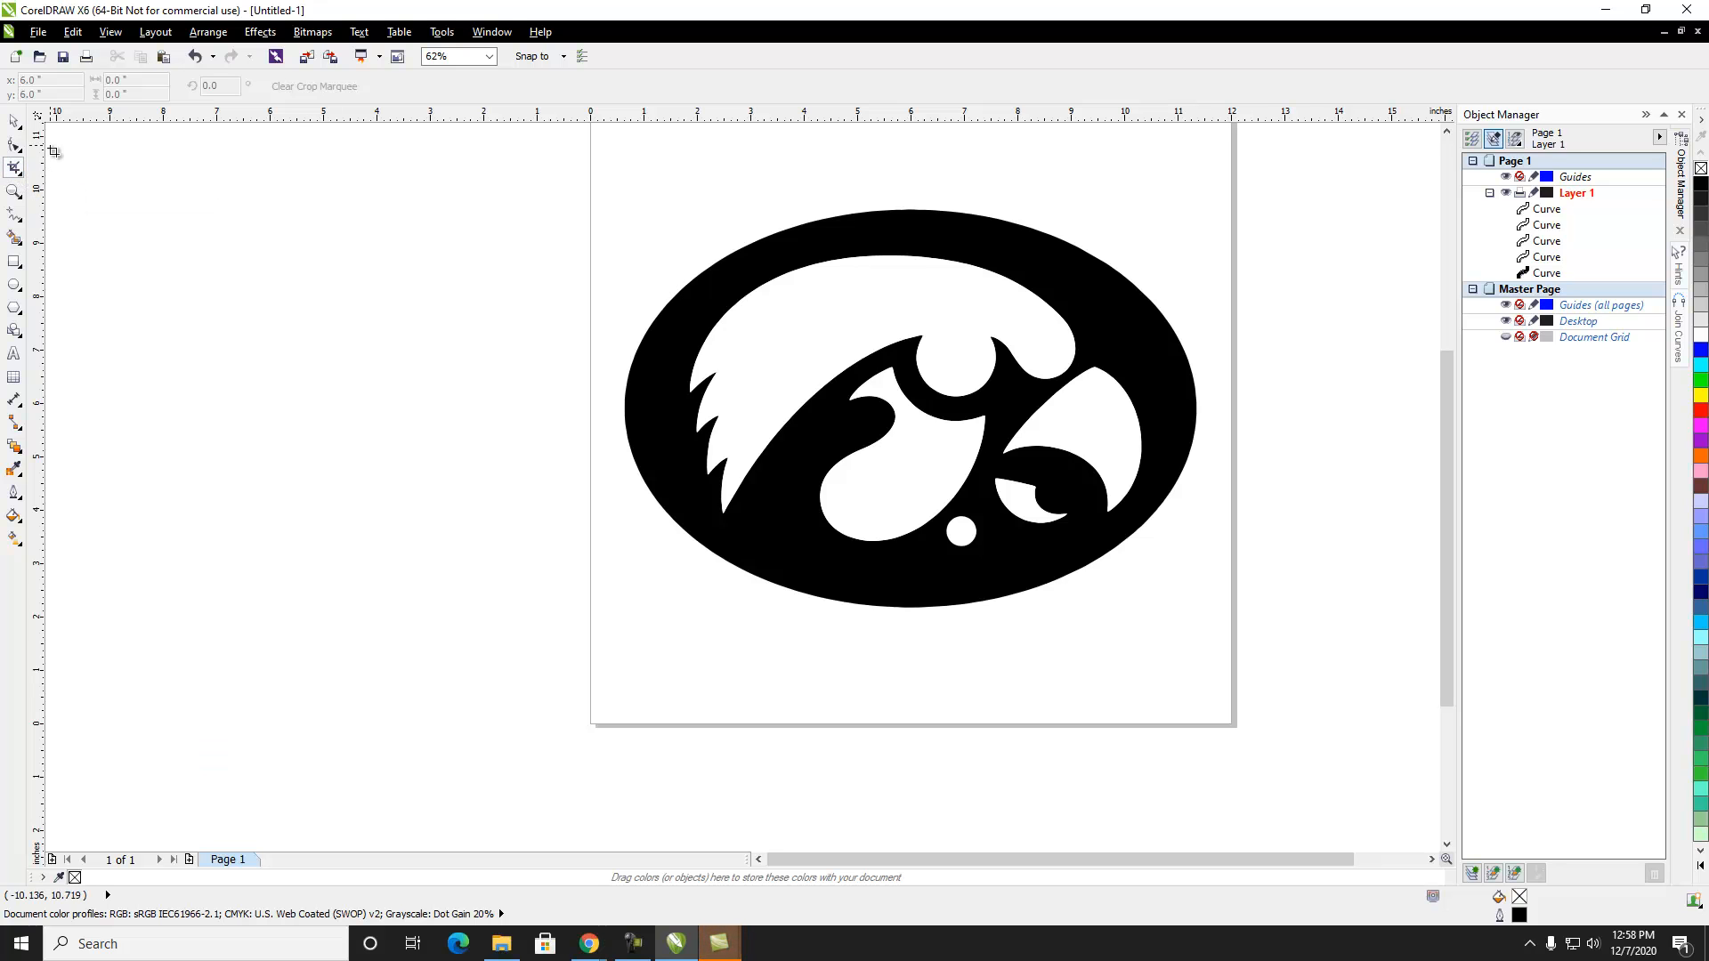
{"action": "left_click", "coordinate": [22, 176]}
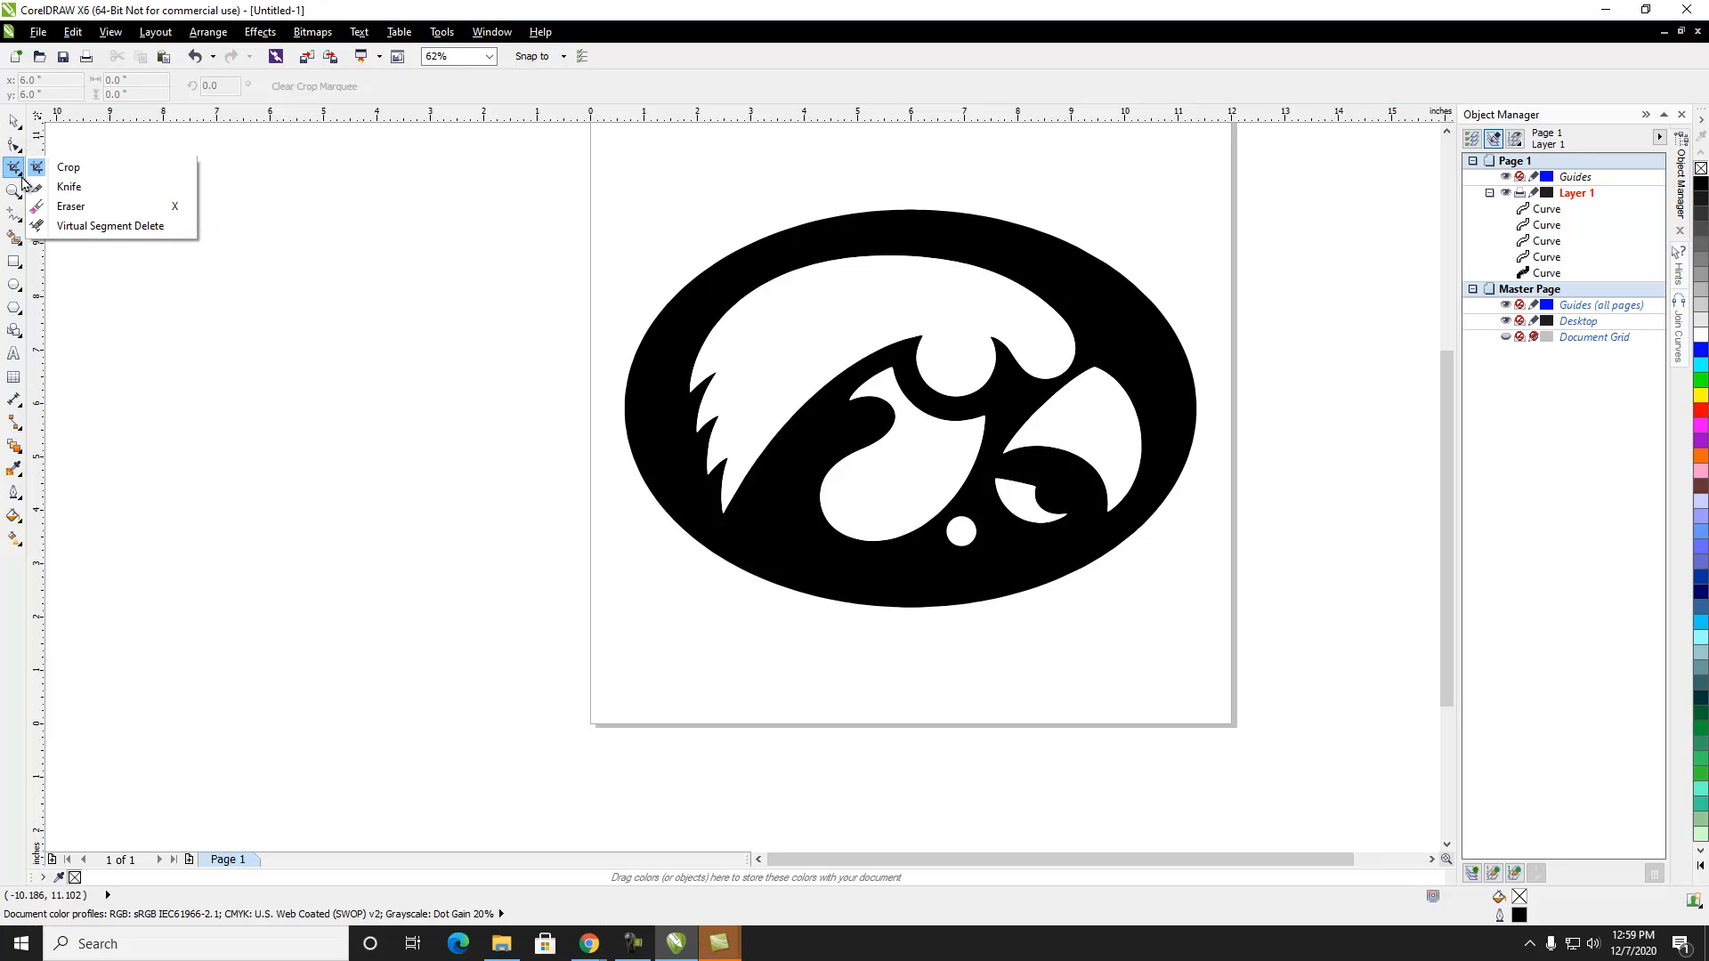
{"action": "left_click", "coordinate": [95, 226]}
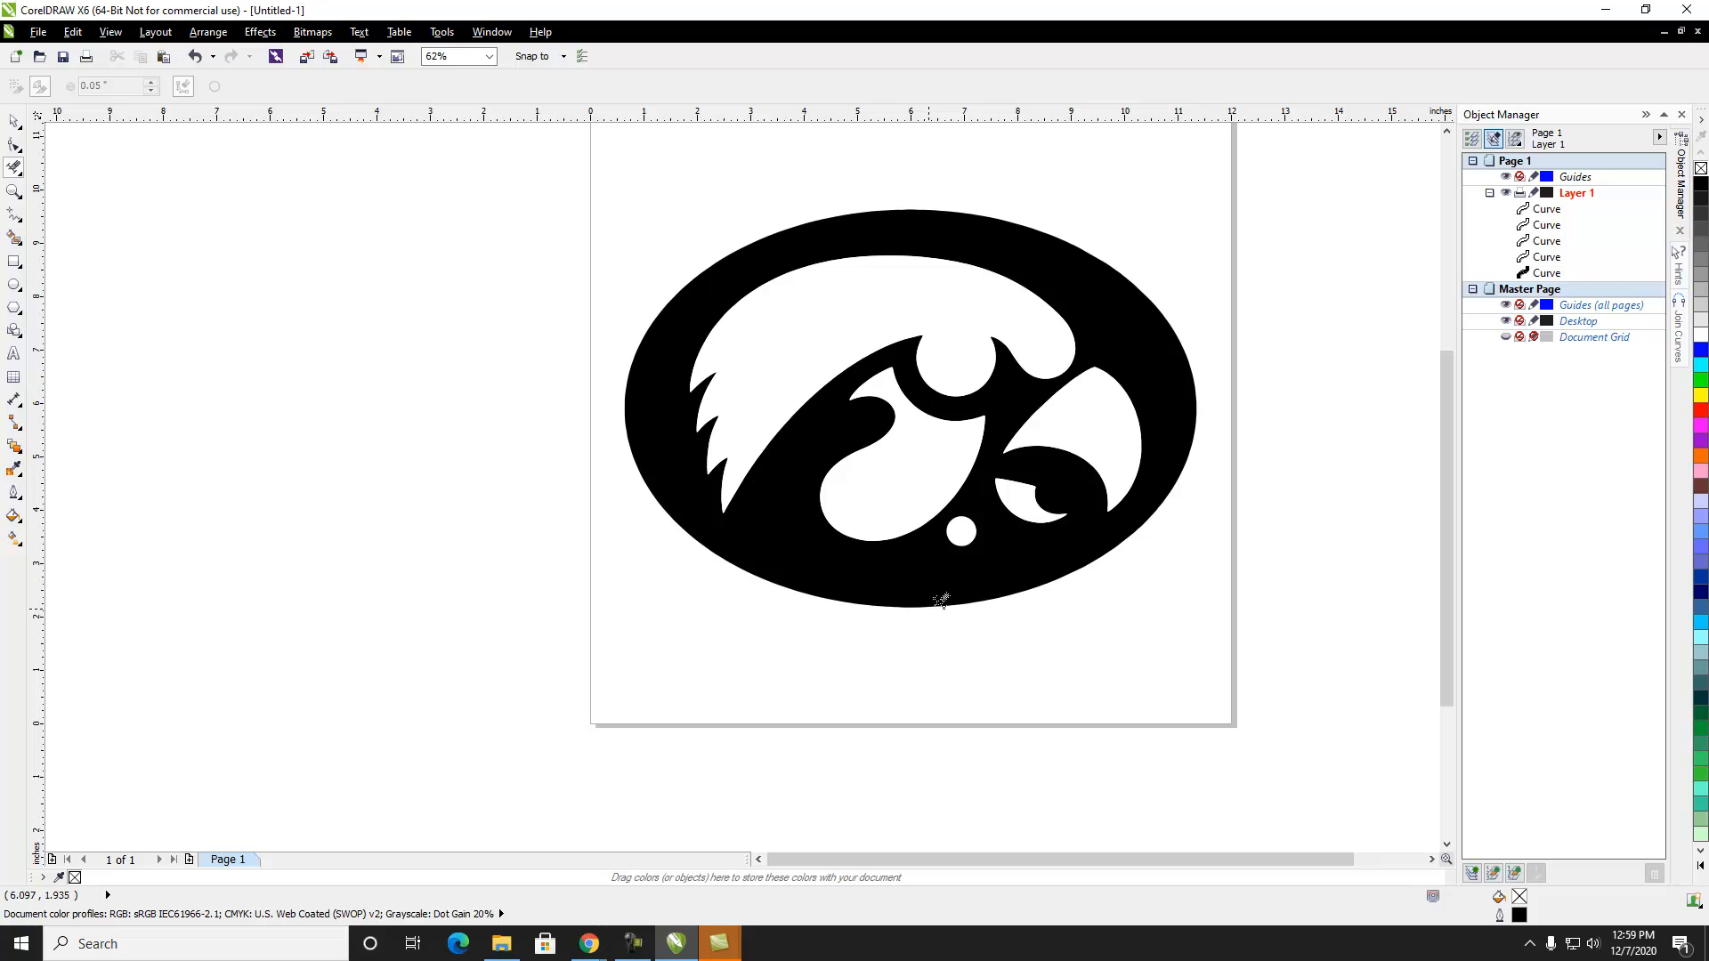
{"action": "left_click", "coordinate": [960, 514]}
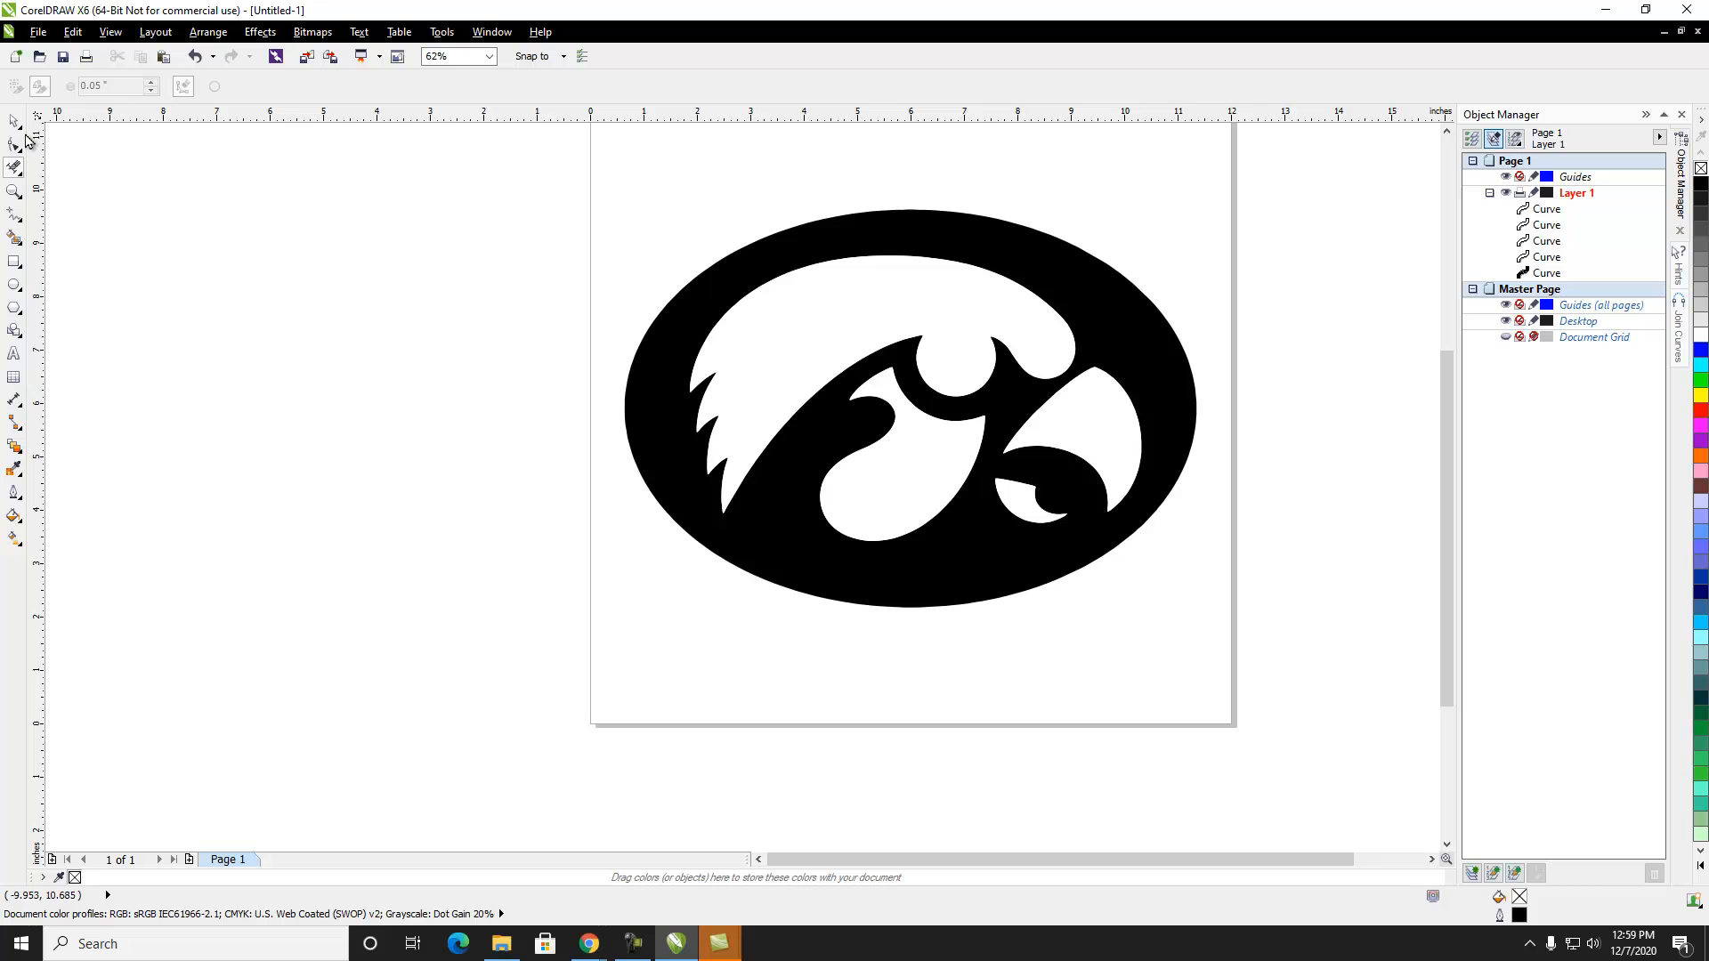
{"action": "left_click", "coordinate": [15, 120]}
Open the white eye crescent for node editing with the Shape tool and pull the node at its pointed tip inward
{"action": "scroll", "coordinate": [1057, 502], "scroll_direction": "up", "scroll_amount": 2}
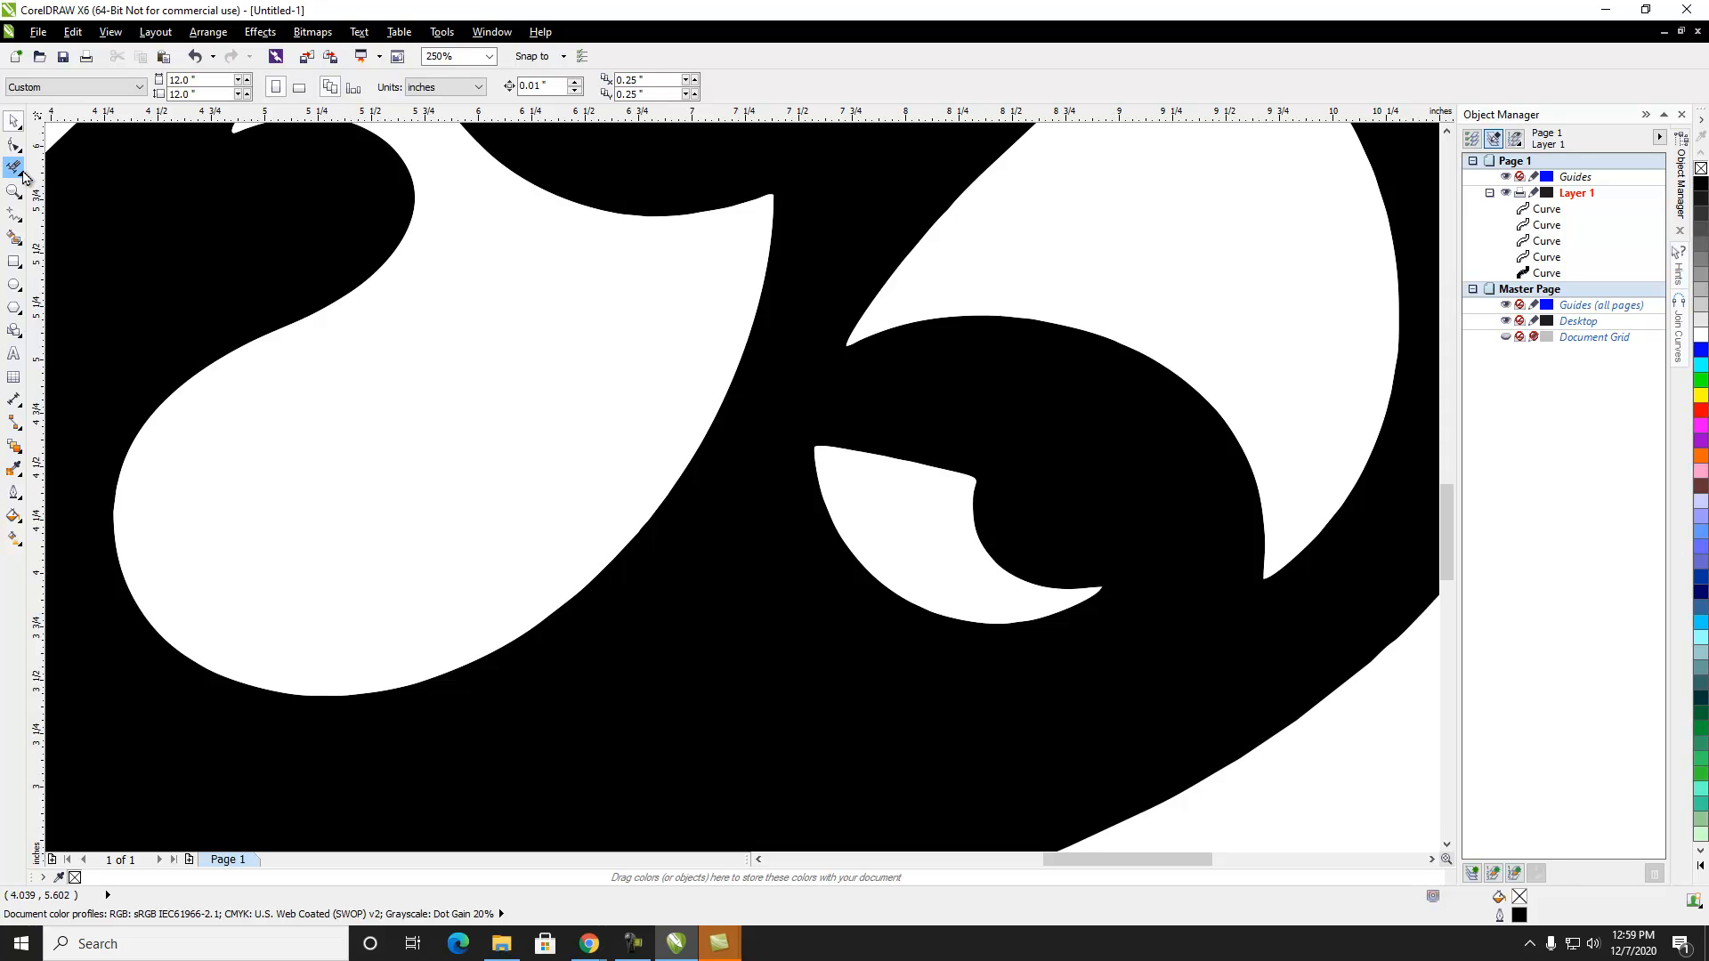
{"action": "left_click", "coordinate": [14, 147]}
{"action": "left_click", "coordinate": [1017, 586]}
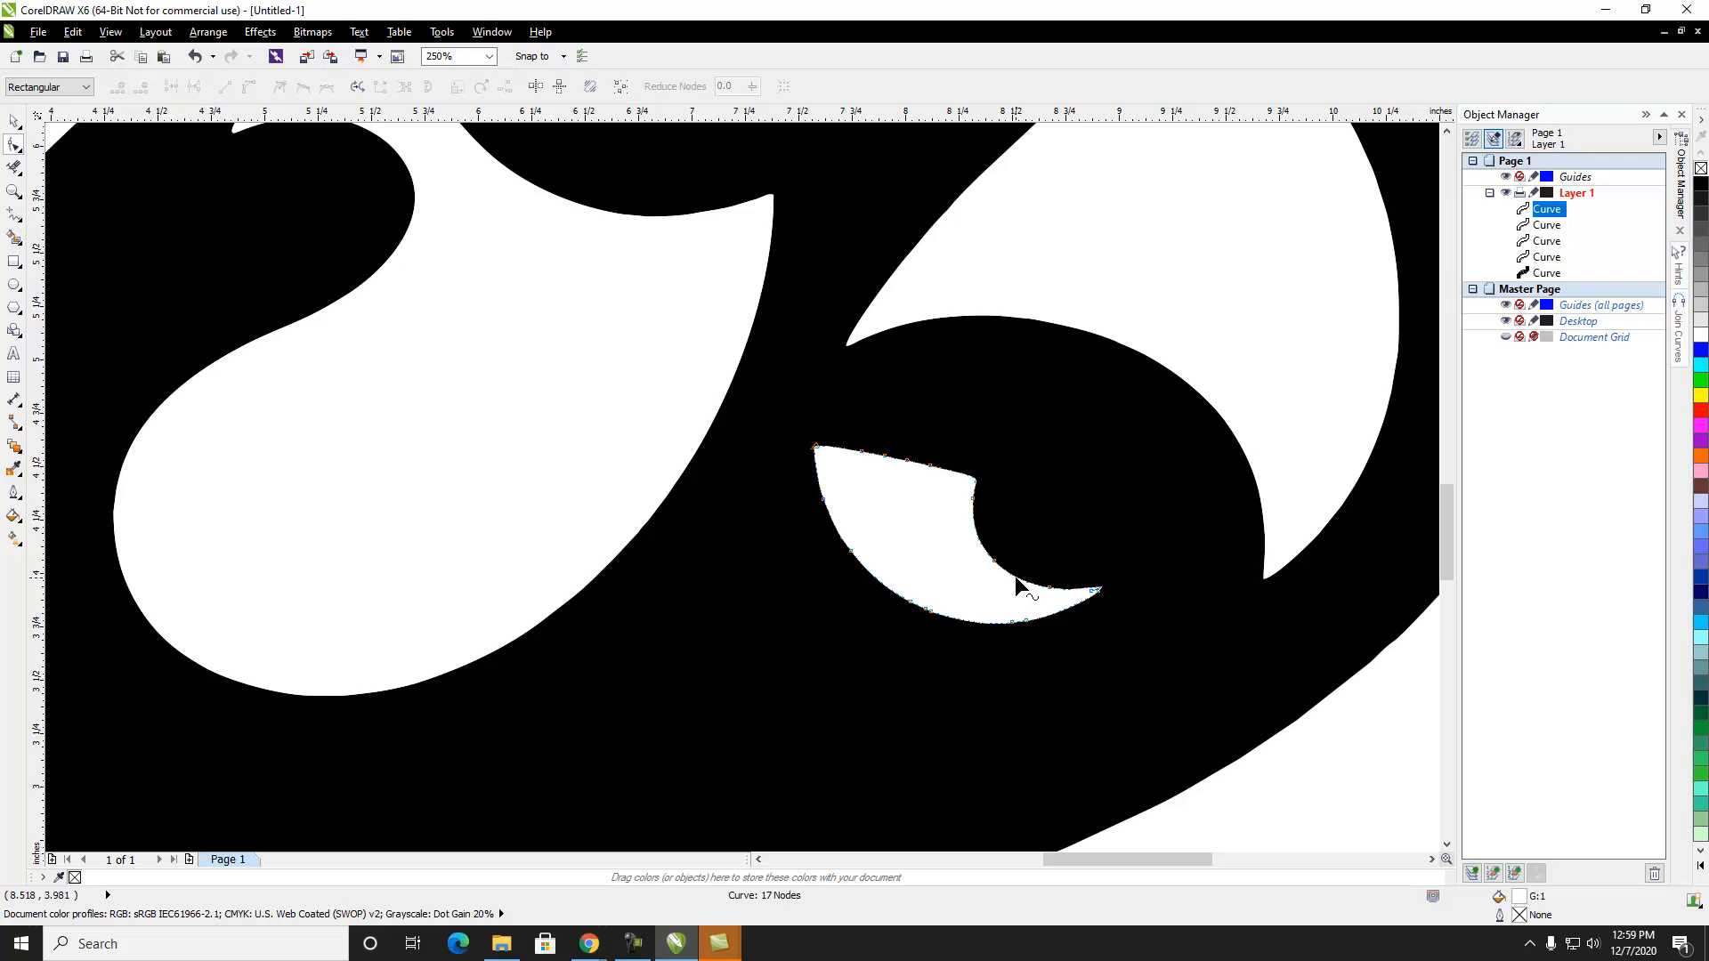
{"action": "scroll", "coordinate": [1087, 590], "scroll_direction": "up", "scroll_amount": 4}
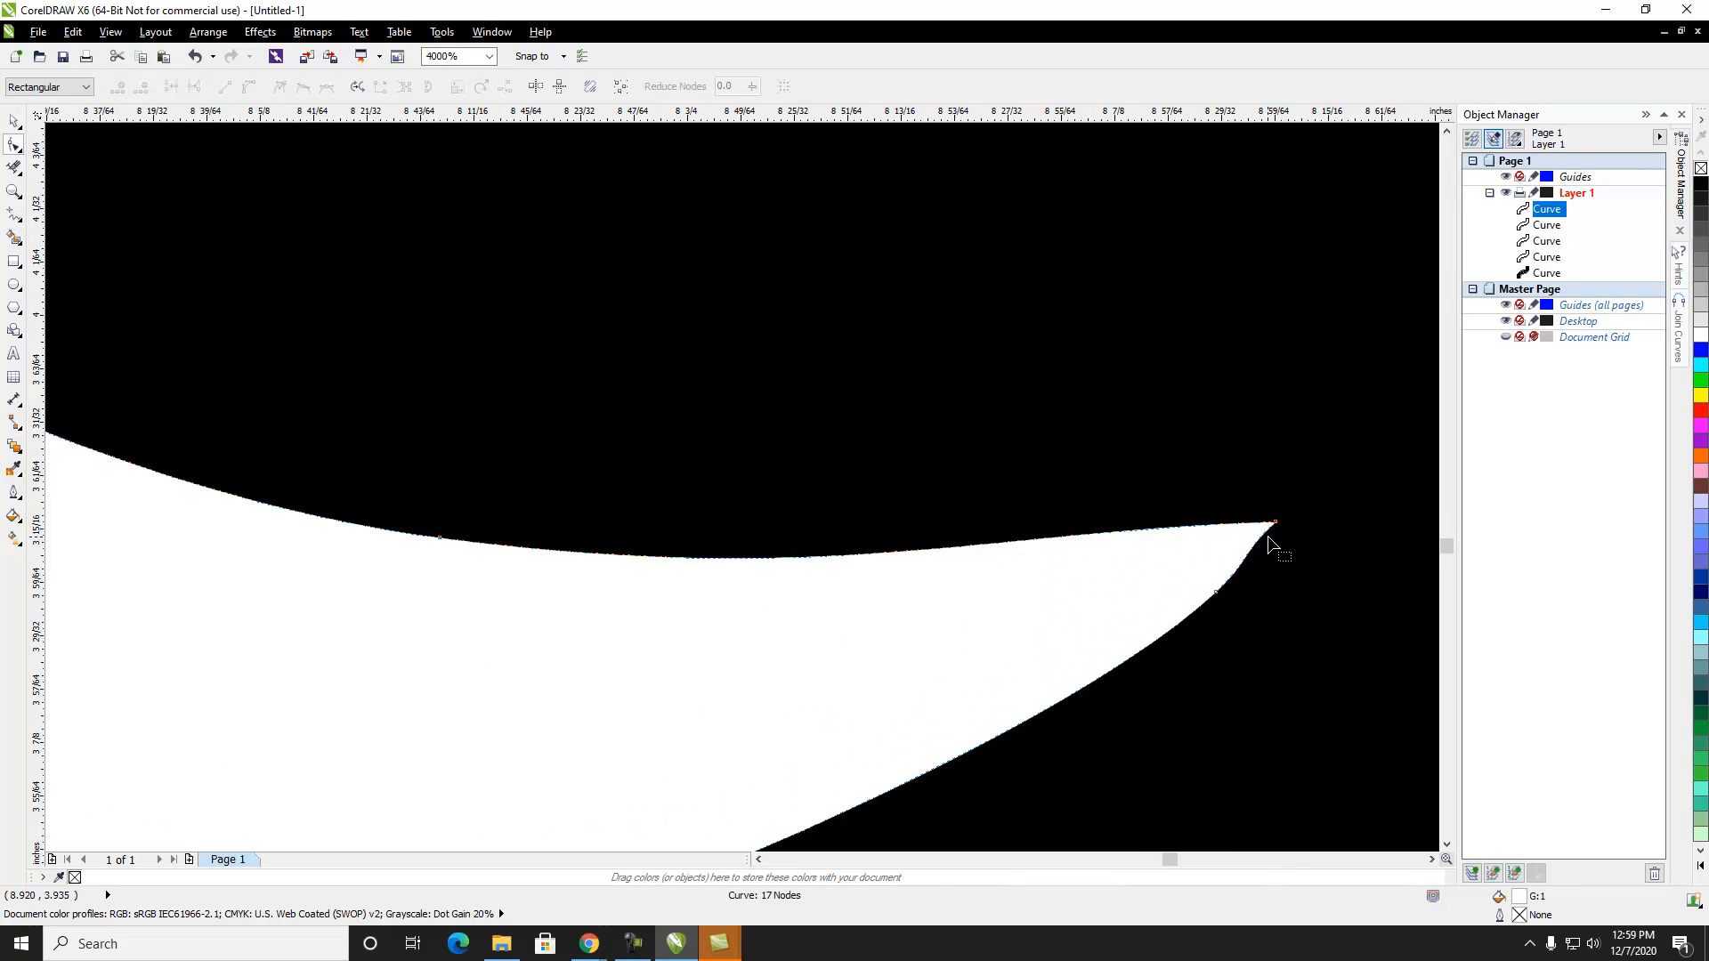
{"action": "left_click_drag", "start_coordinate": [1272, 543], "coordinate": [1100, 598]}
{"action": "scroll", "coordinate": [1022, 656], "scroll_direction": "up", "scroll_amount": 2}
{"action": "scroll", "coordinate": [1201, 518], "scroll_direction": "down", "scroll_amount": 2}
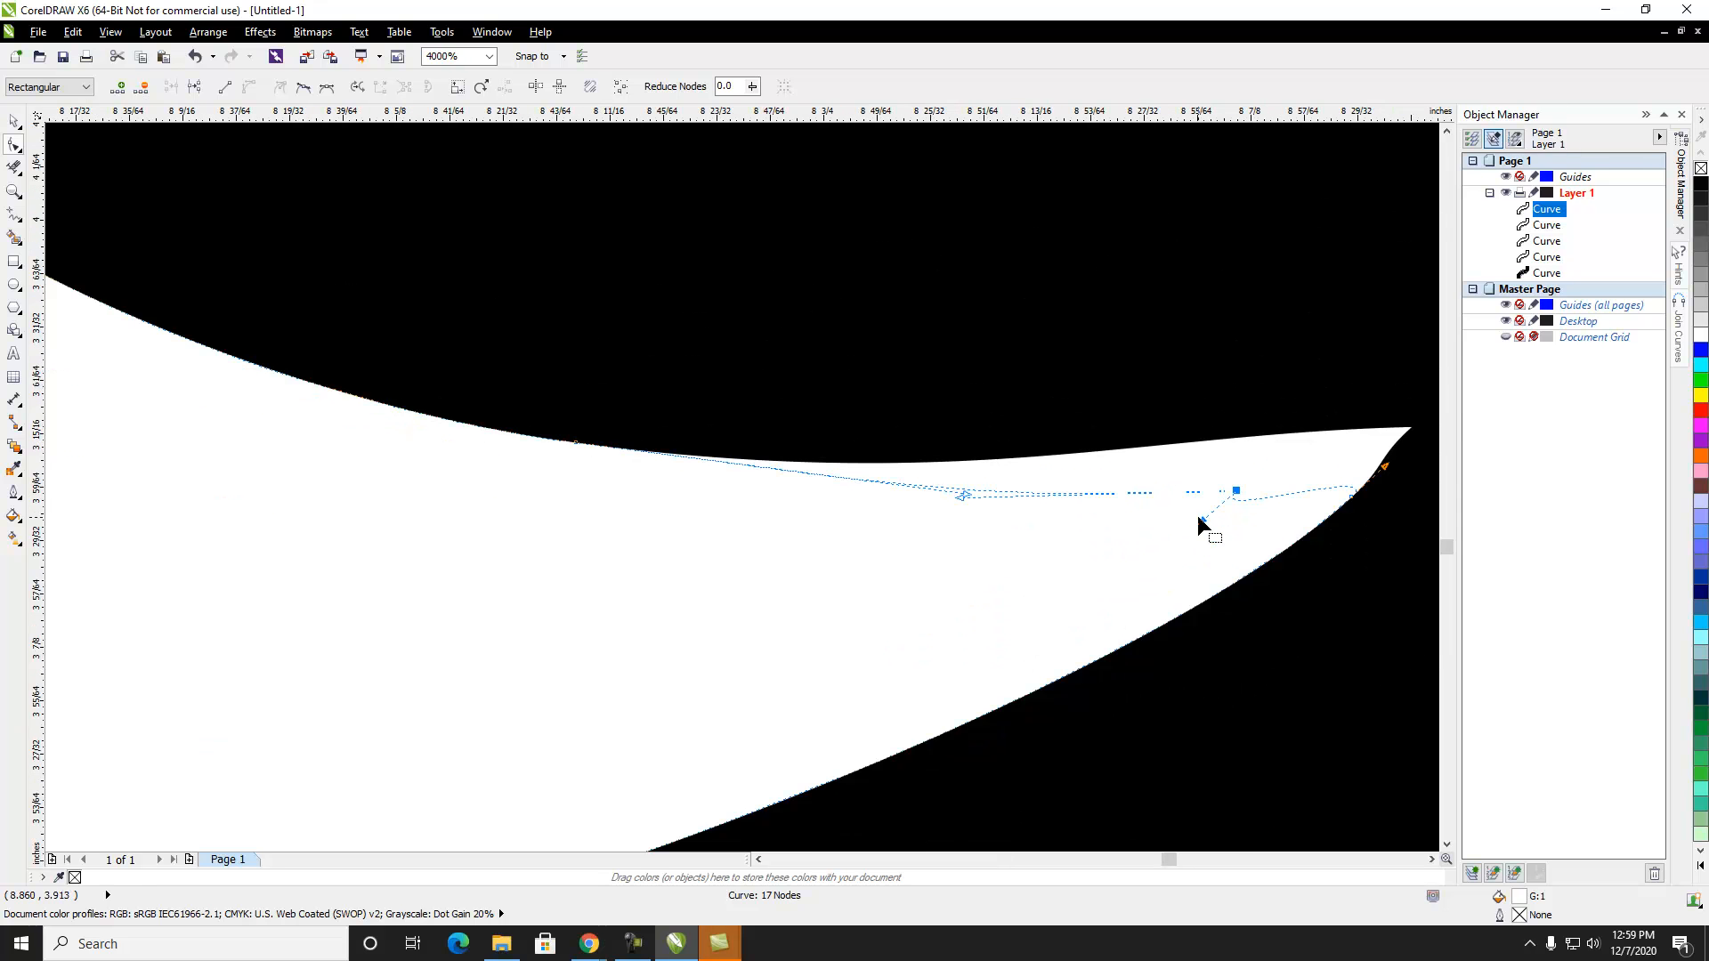
Pull the neighbouring lower-edge node near the eye crescent's tip inward along the white shape
{"action": "left_click_drag", "start_coordinate": [1232, 489], "coordinate": [1232, 487]}
{"action": "scroll", "coordinate": [1232, 489], "scroll_direction": "up", "scroll_amount": 2}
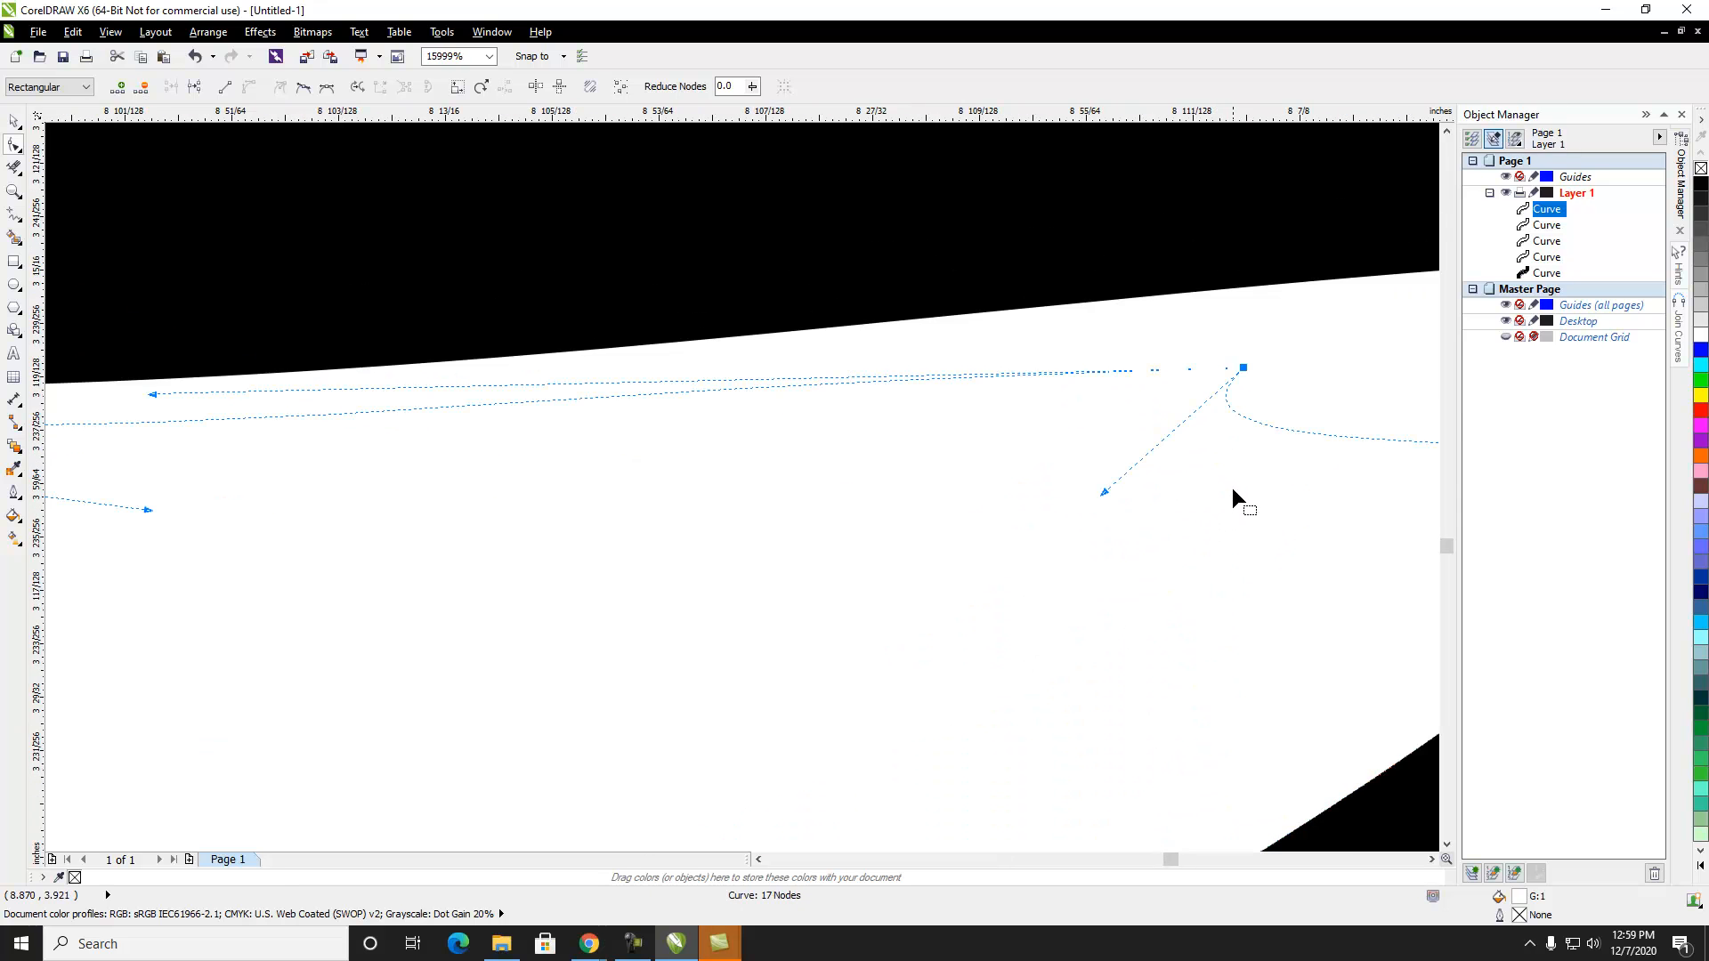
{"action": "scroll", "coordinate": [1232, 499], "scroll_direction": "down", "scroll_amount": 4}
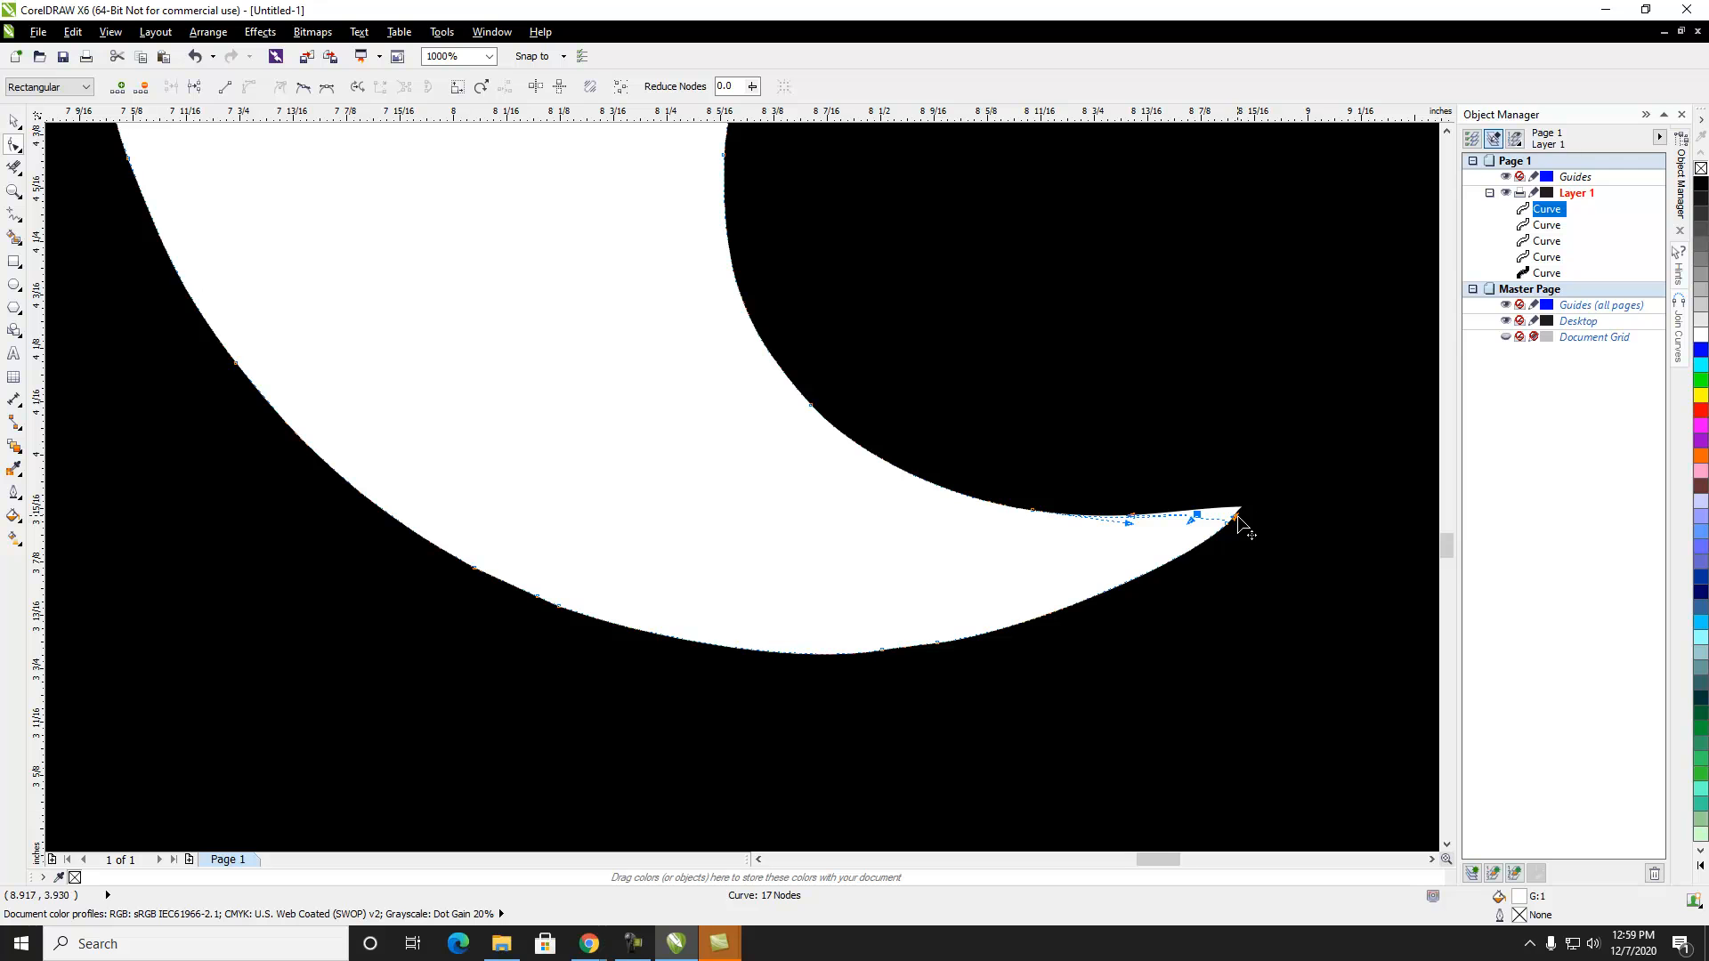
{"action": "left_click_drag", "start_coordinate": [1227, 523], "coordinate": [1149, 571]}
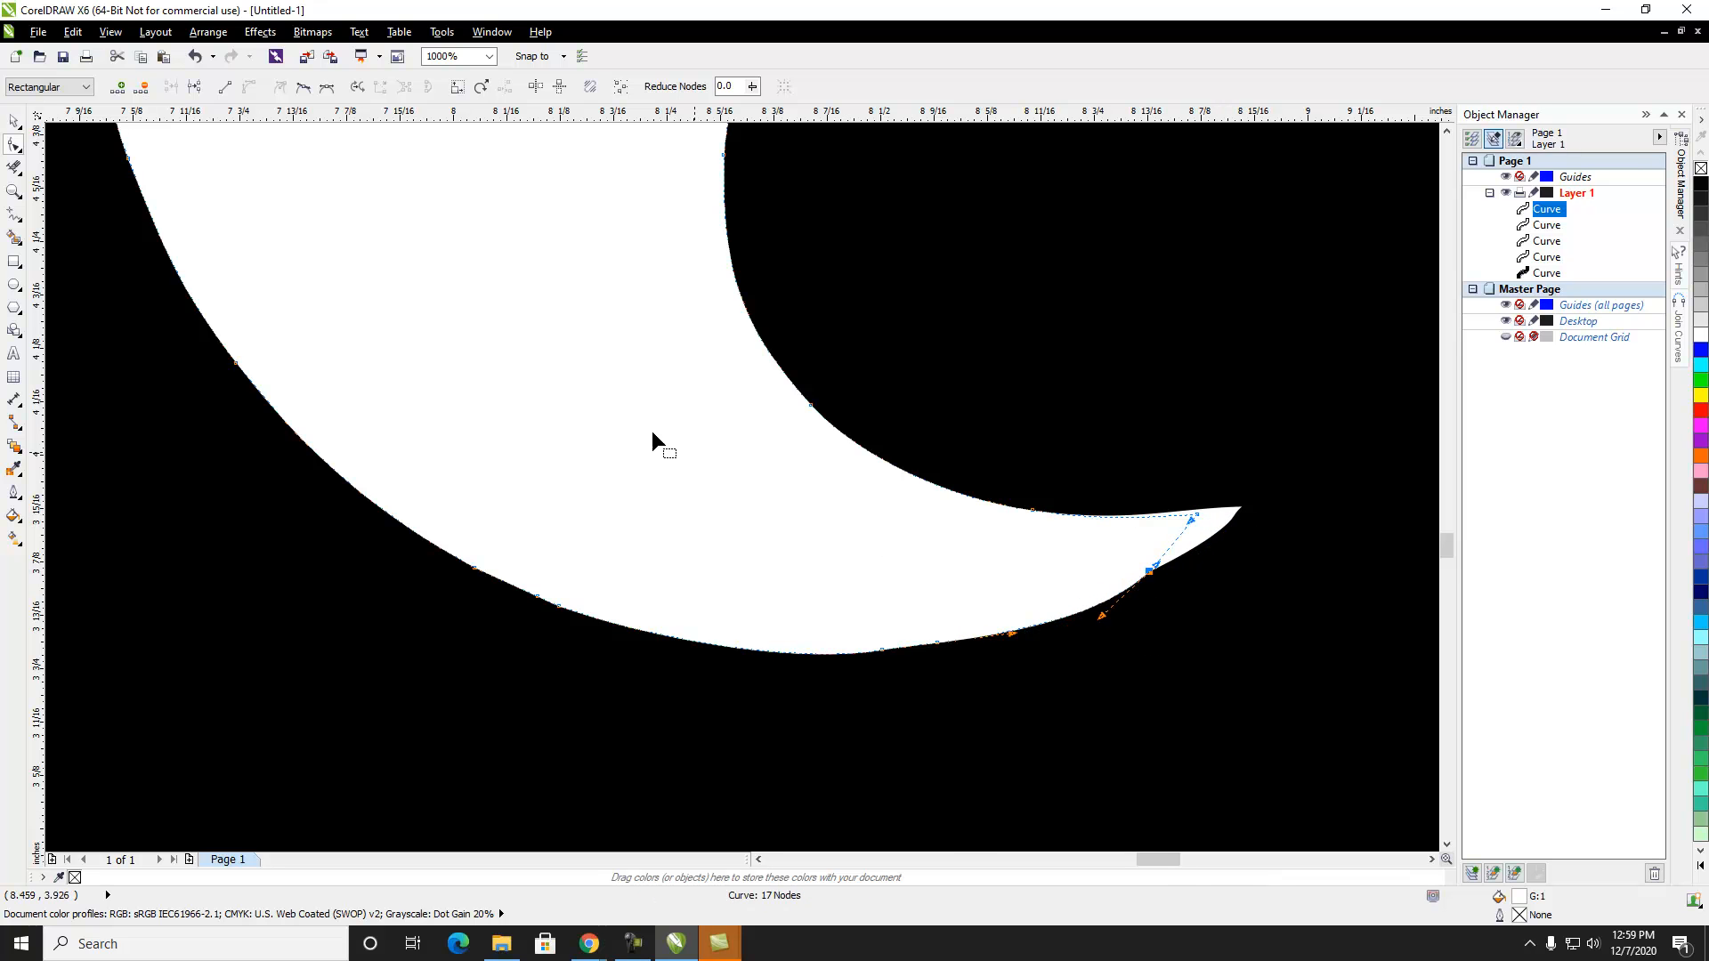
{"action": "scroll", "coordinate": [1104, 423], "scroll_direction": "up", "scroll_amount": 2}
{"action": "scroll", "coordinate": [1103, 423], "scroll_direction": "down", "scroll_amount": 5}
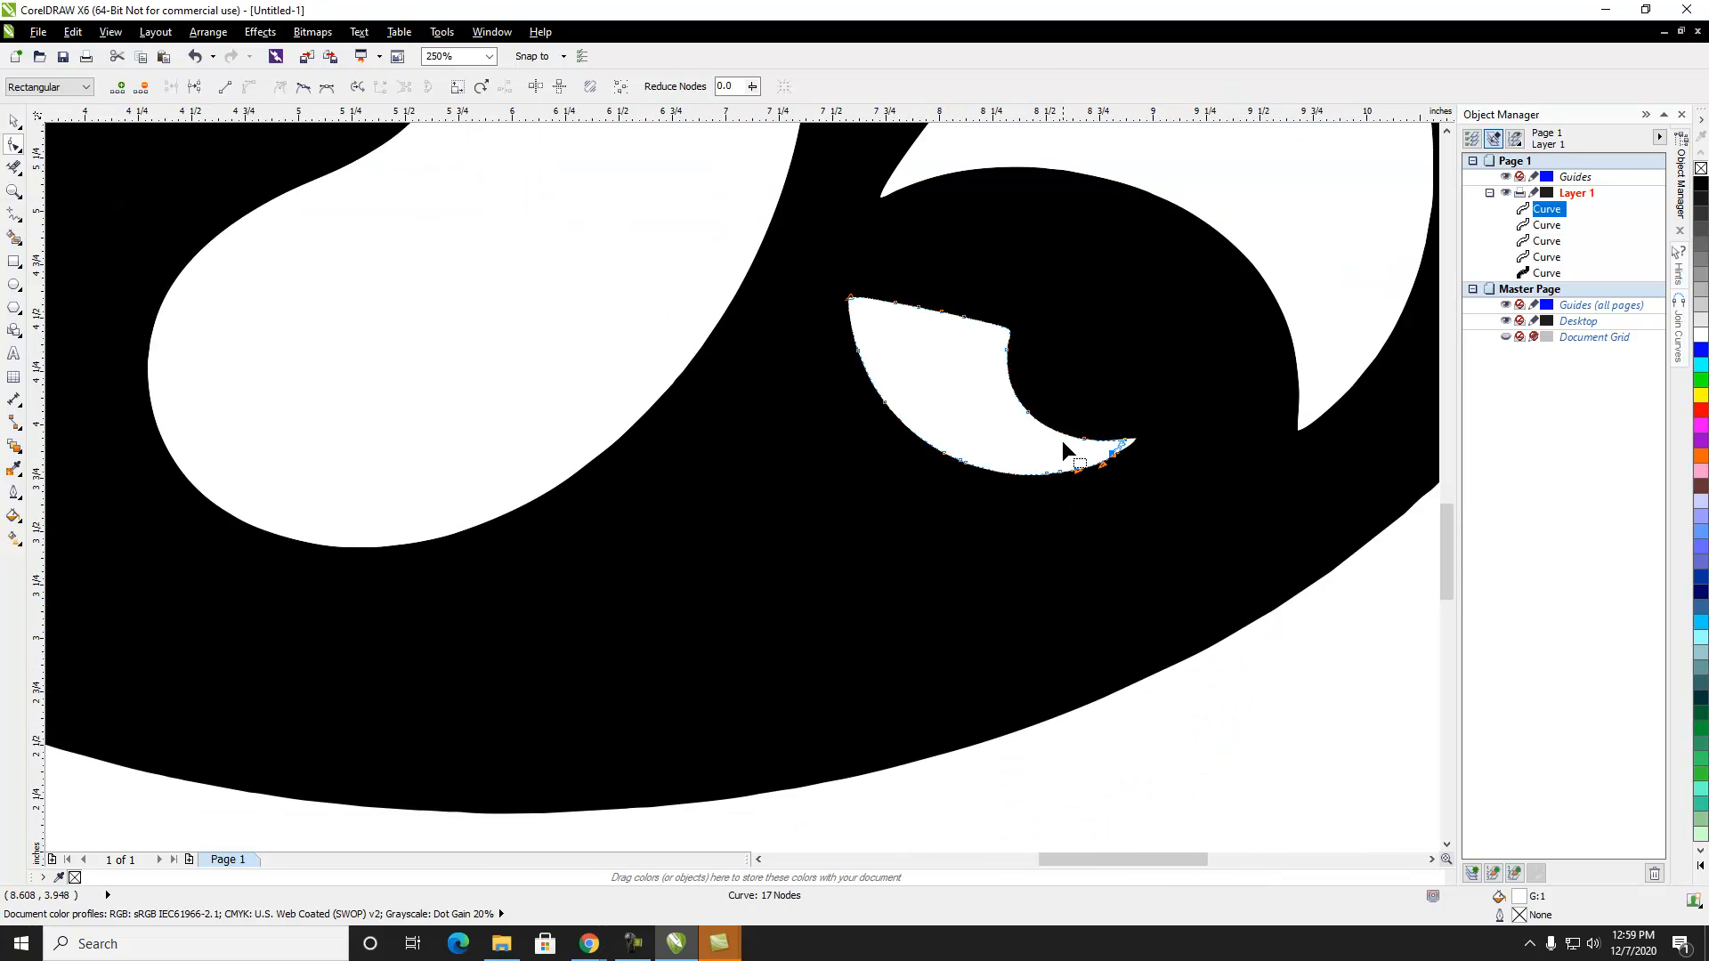
{"action": "left_click", "coordinate": [14, 123]}
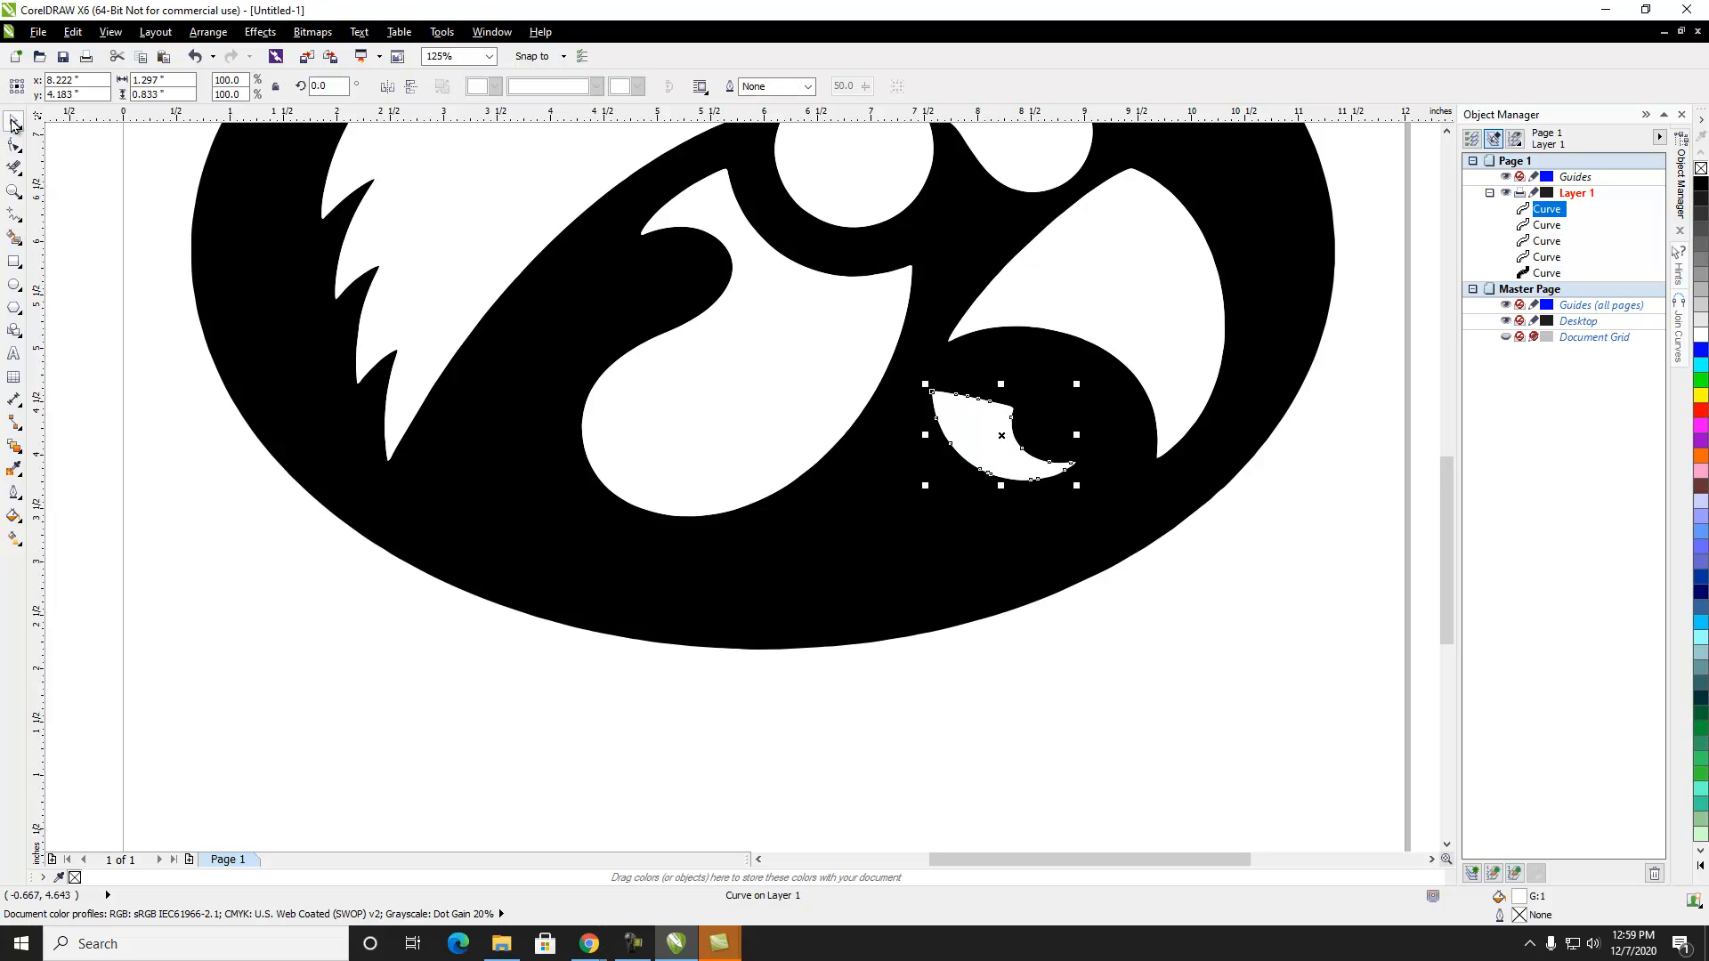
Delete the white eye crescent curve and the larger white curve that arches around the eye
{"action": "left_click", "coordinate": [1114, 596]}
{"action": "left_click", "coordinate": [999, 451]}
{"action": "key", "text": "Delete"}
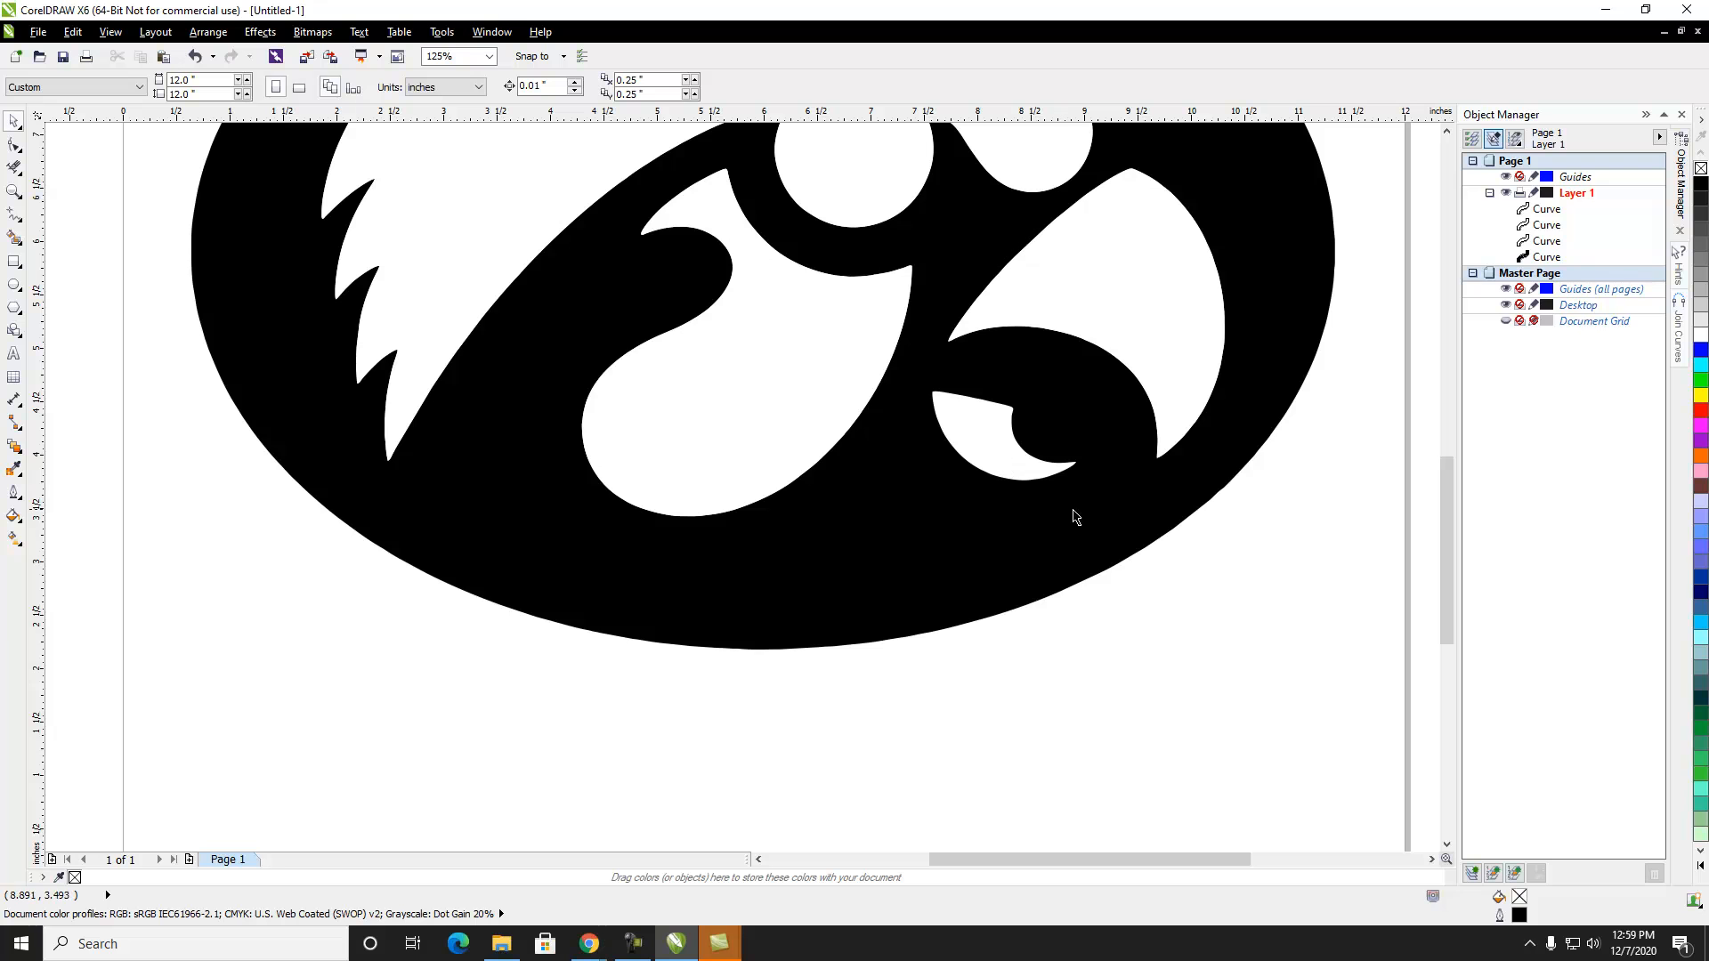
{"action": "left_click", "coordinate": [1195, 424]}
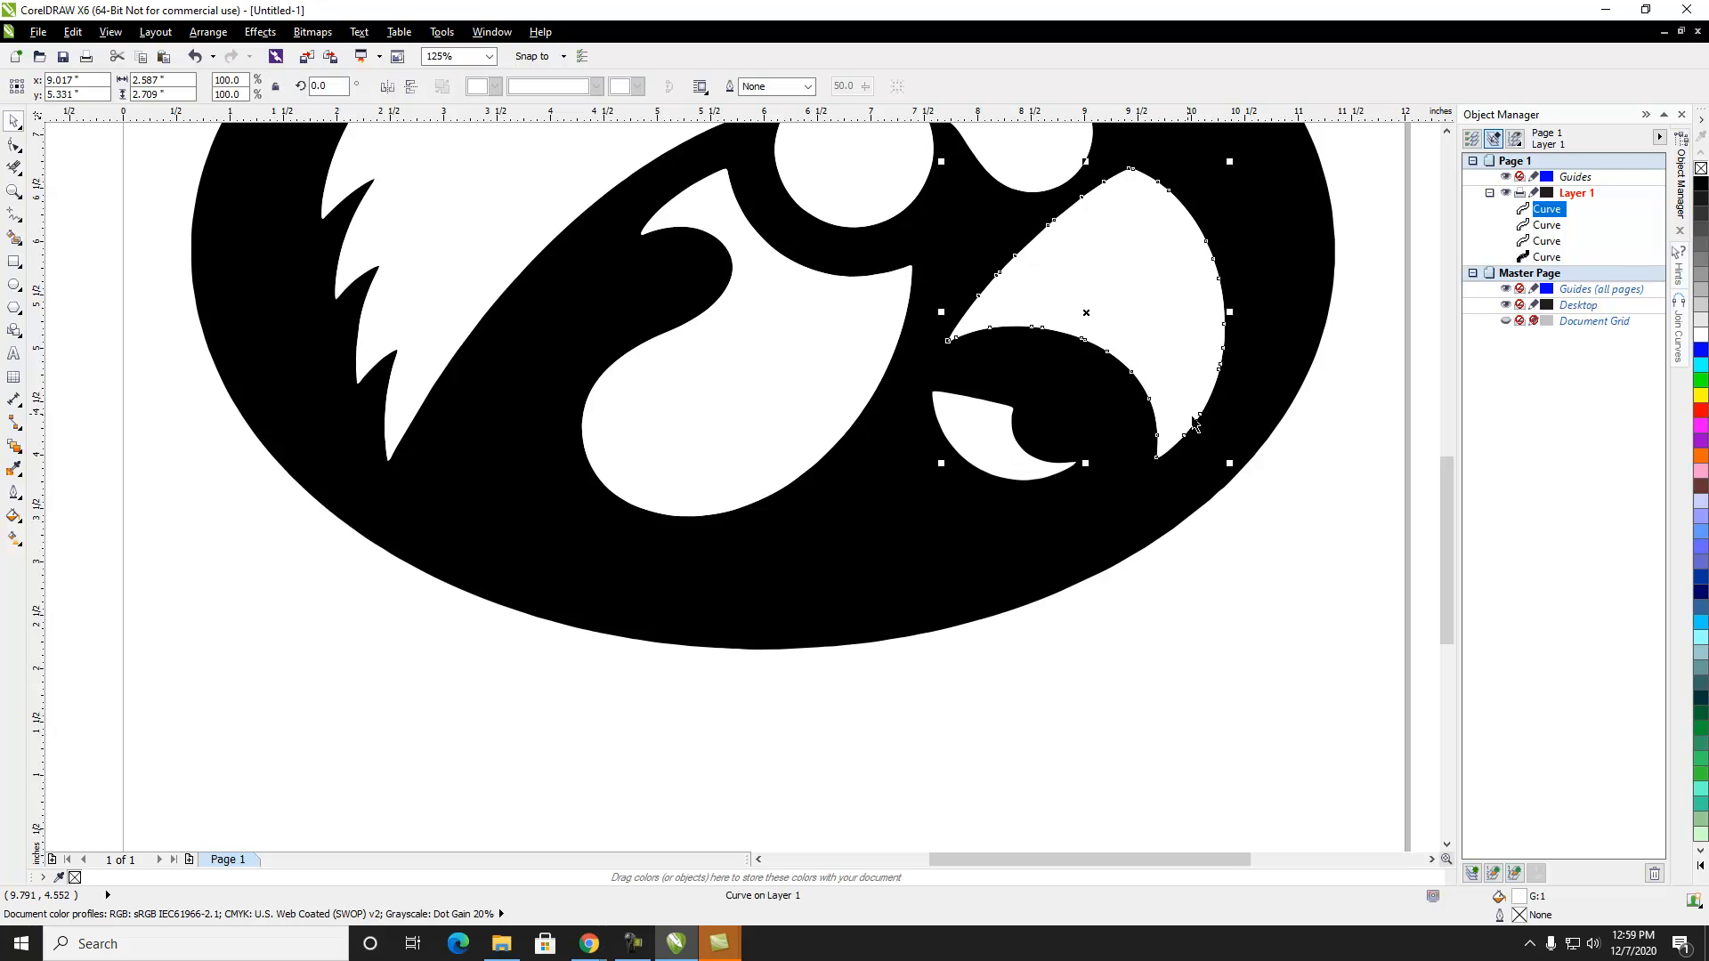
{"action": "scroll", "coordinate": [1248, 500], "scroll_direction": "down", "scroll_amount": 2}
{"action": "scroll", "coordinate": [1240, 515], "scroll_direction": "up", "scroll_amount": 1}
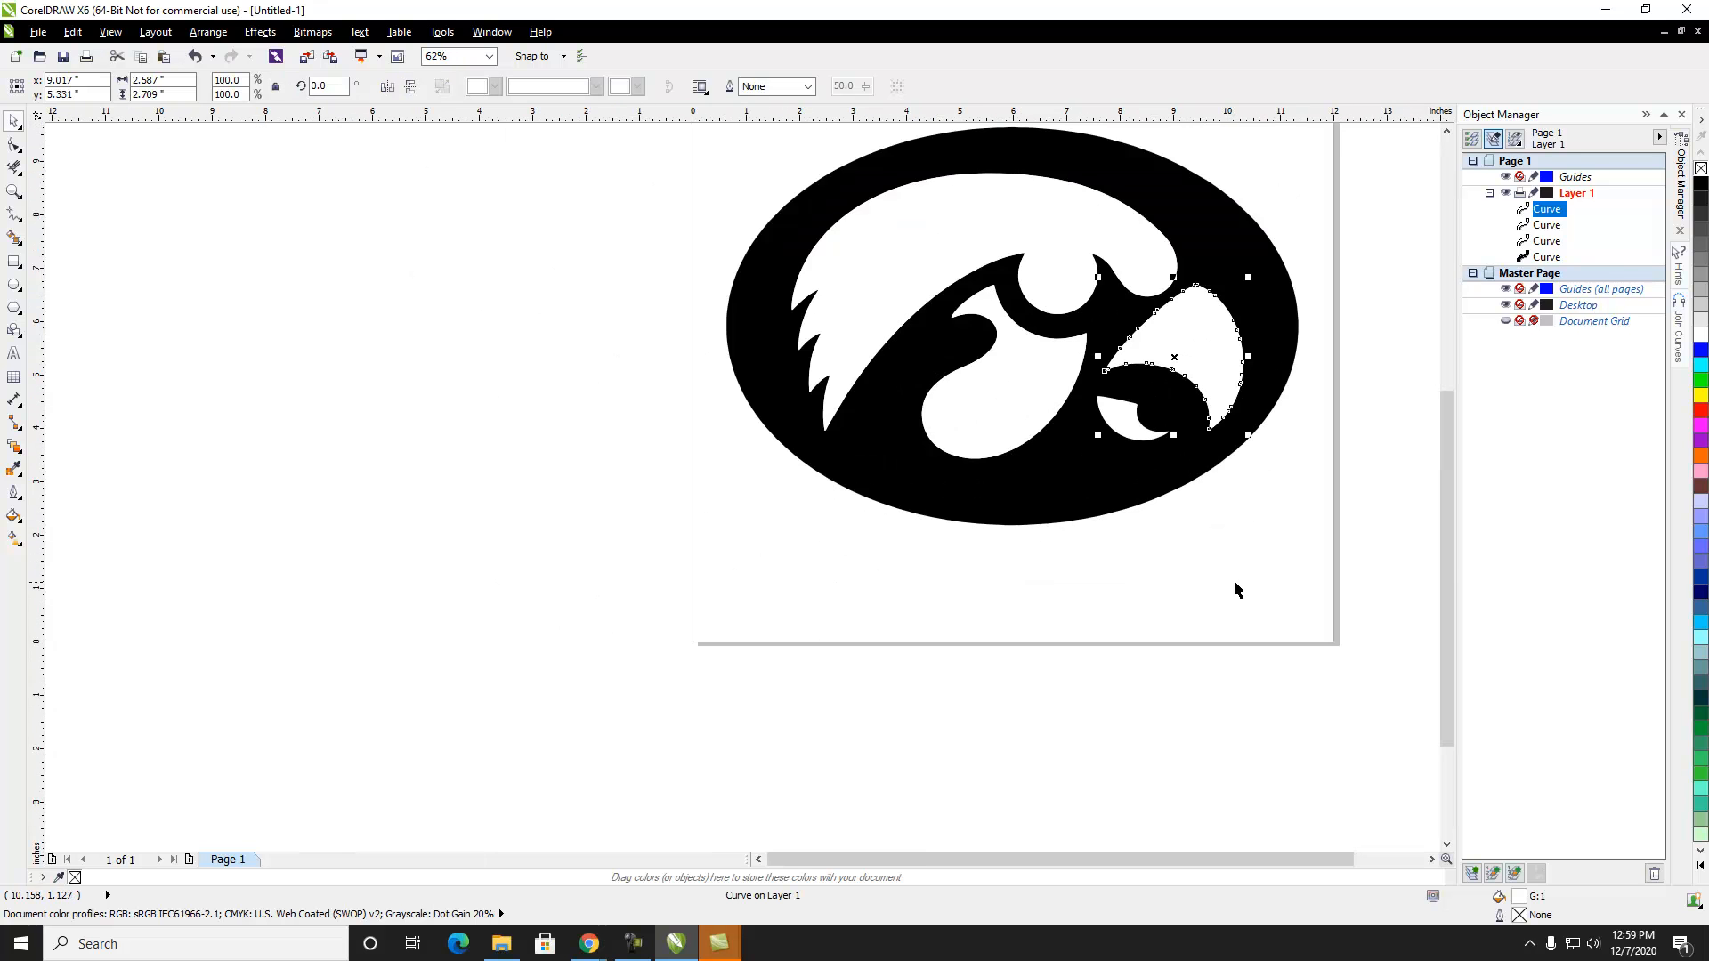
{"action": "key", "text": "Delete"}
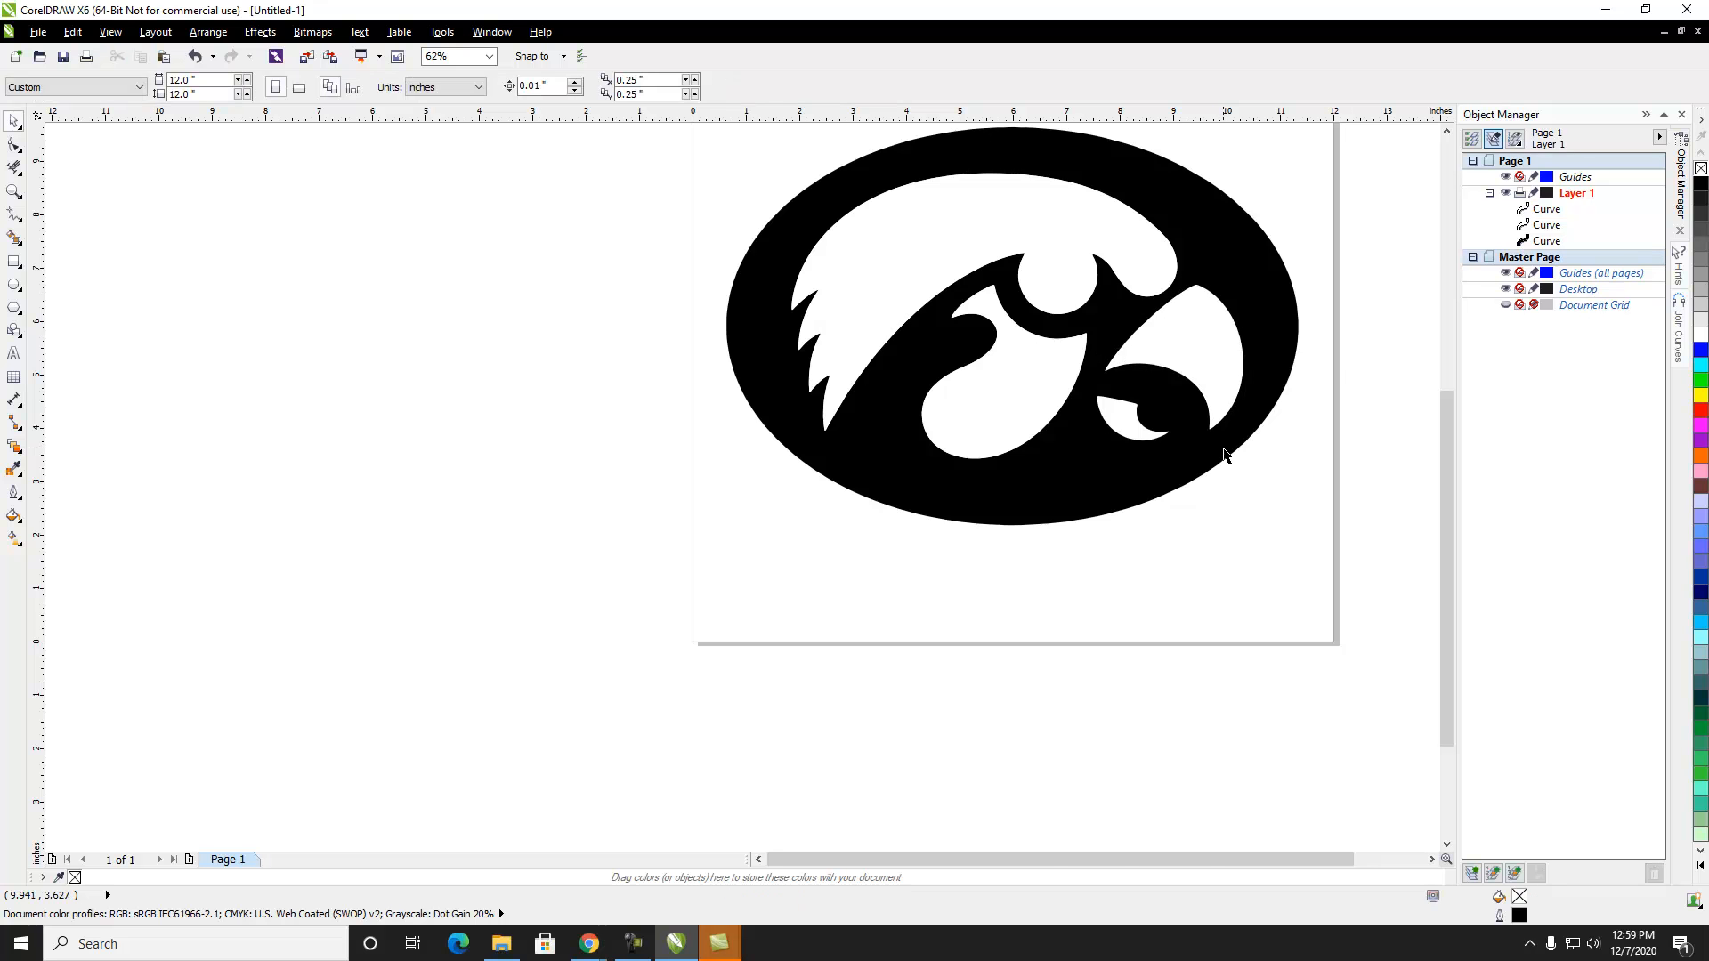
Select all the remaining logo curves and move them together to about X 2.15", Y 2.85"
{"action": "scroll", "coordinate": [1228, 405], "scroll_direction": "up", "scroll_amount": 2}
{"action": "scroll", "coordinate": [1228, 411], "scroll_direction": "down", "scroll_amount": 3}
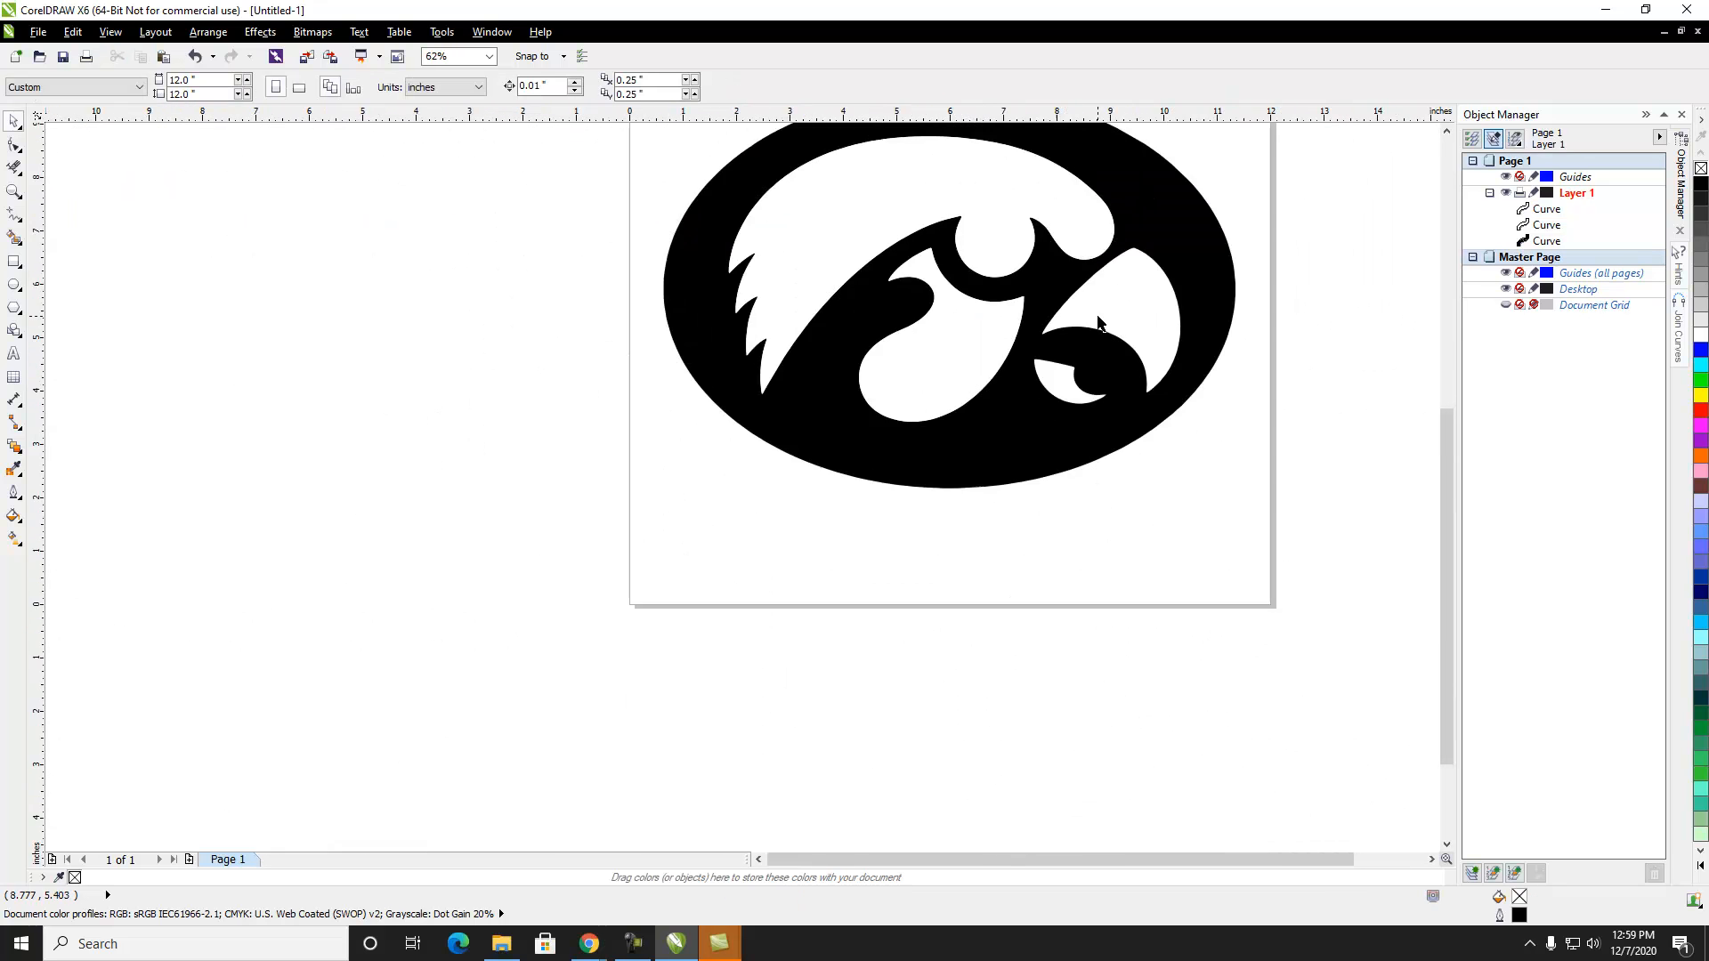
{"action": "left_click_drag", "start_coordinate": [835, 196], "coordinate": [1172, 412]}
{"action": "left_click_drag", "start_coordinate": [1025, 305], "coordinate": [921, 385]}
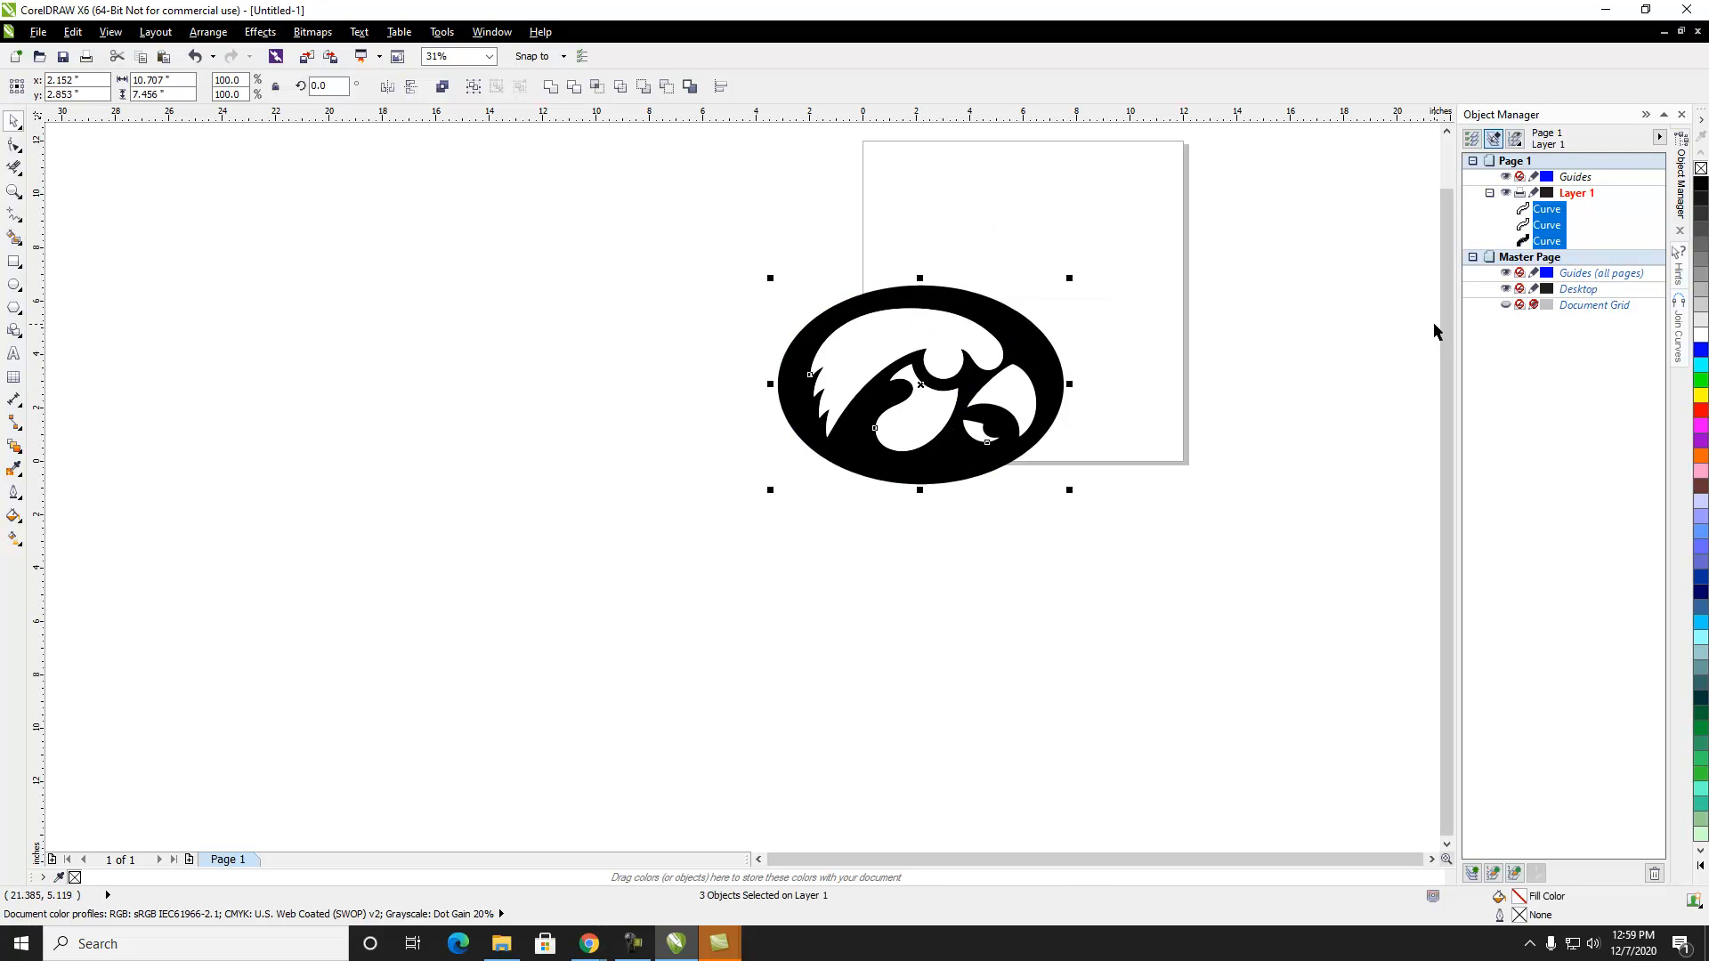
Delete the two remaining white curves from Layer 1, leaving only the black logo curve
{"action": "left_click", "coordinate": [1548, 210]}
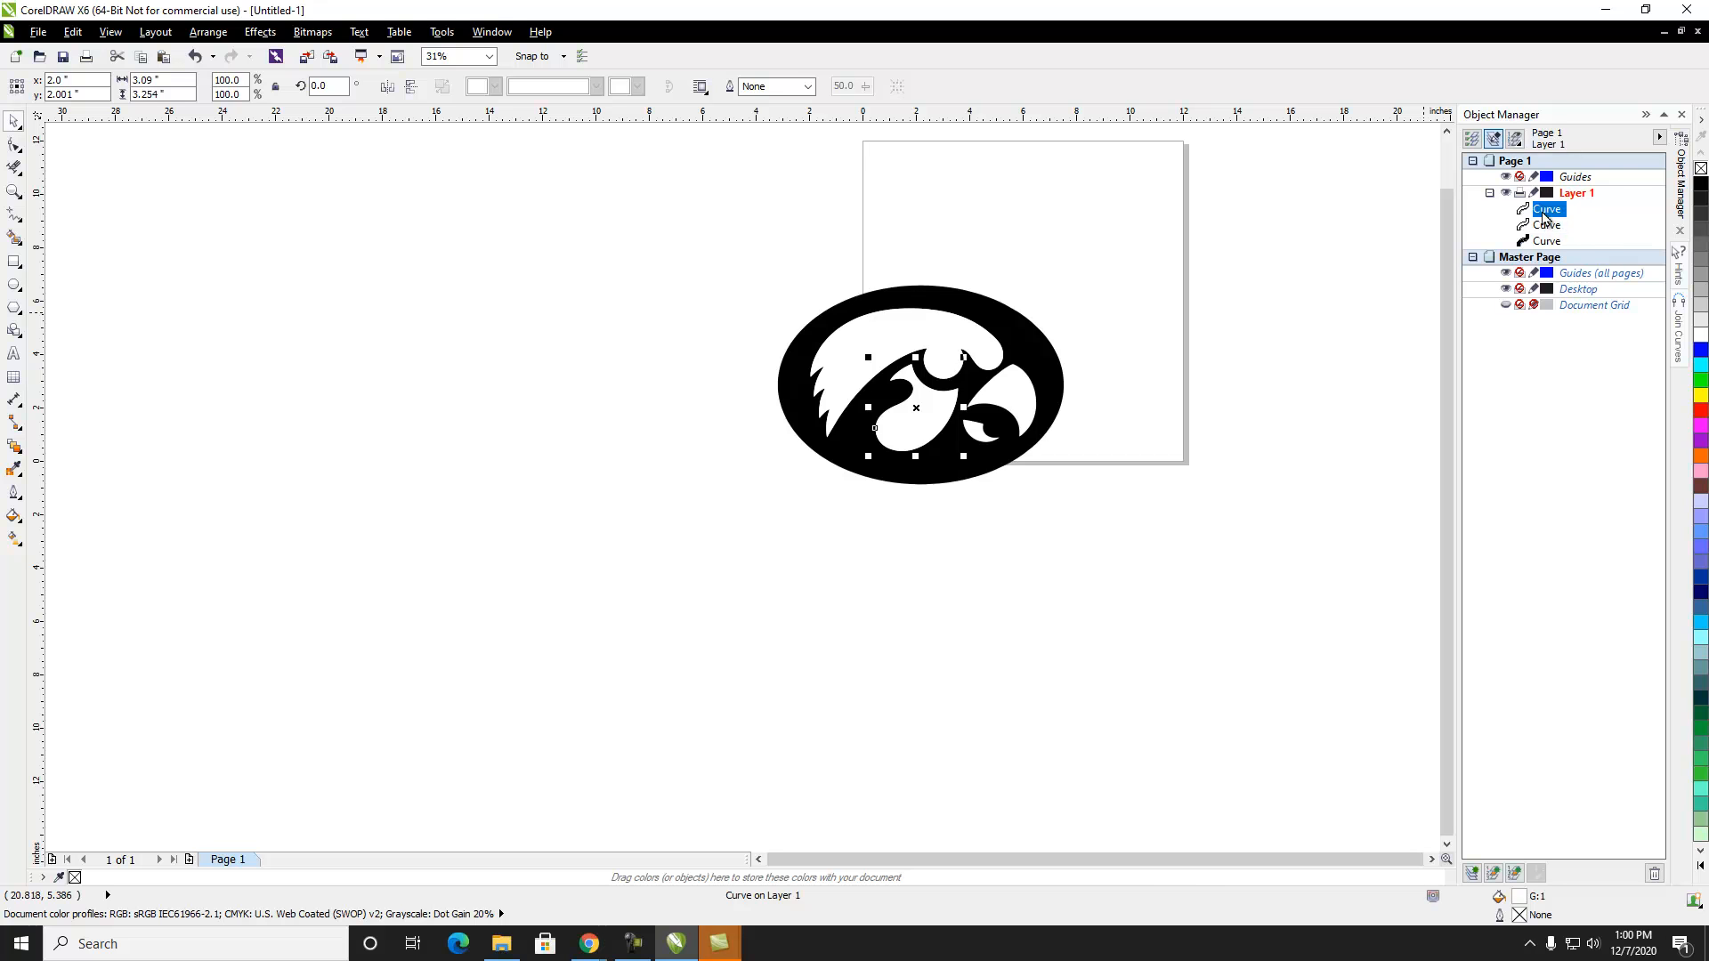
{"action": "key", "text": "Delete"}
{"action": "left_click", "coordinate": [1545, 210]}
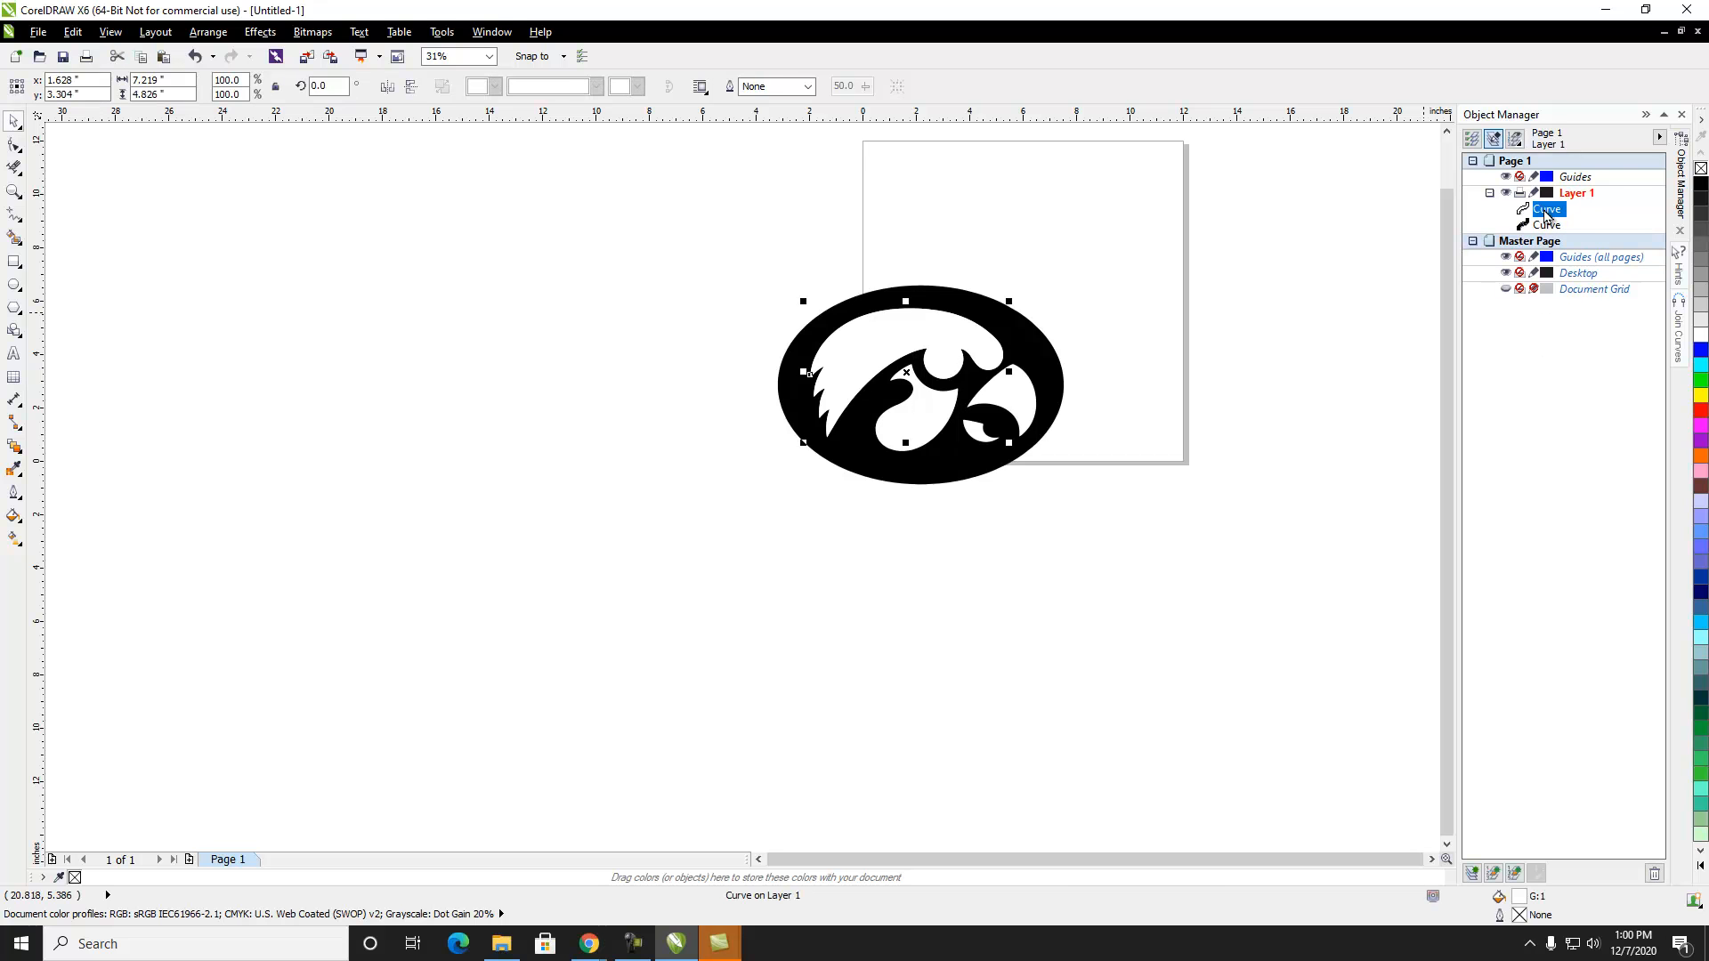
{"action": "key", "text": "Delete"}
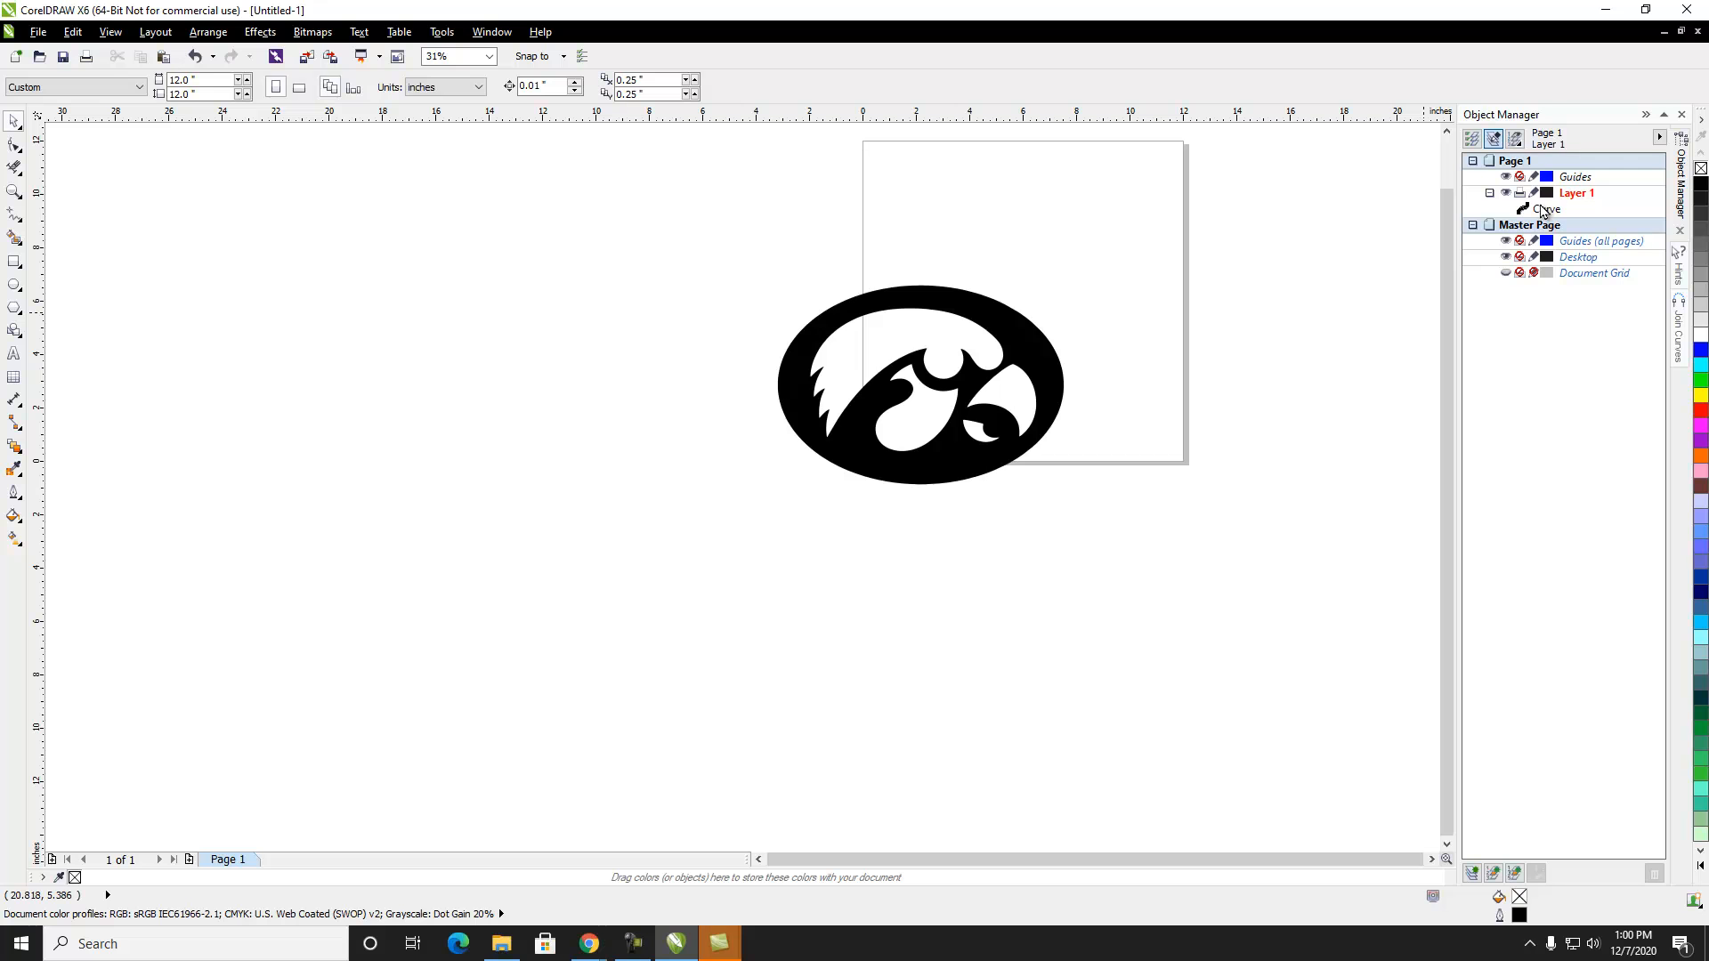
{"action": "left_click", "coordinate": [1544, 211]}
{"action": "left_click", "coordinate": [1273, 496]}
Open the black logo curve for node editing and try pulling the node at the eye cut-out's pointed tip inward
{"action": "scroll", "coordinate": [1003, 416], "scroll_direction": "up", "scroll_amount": 3}
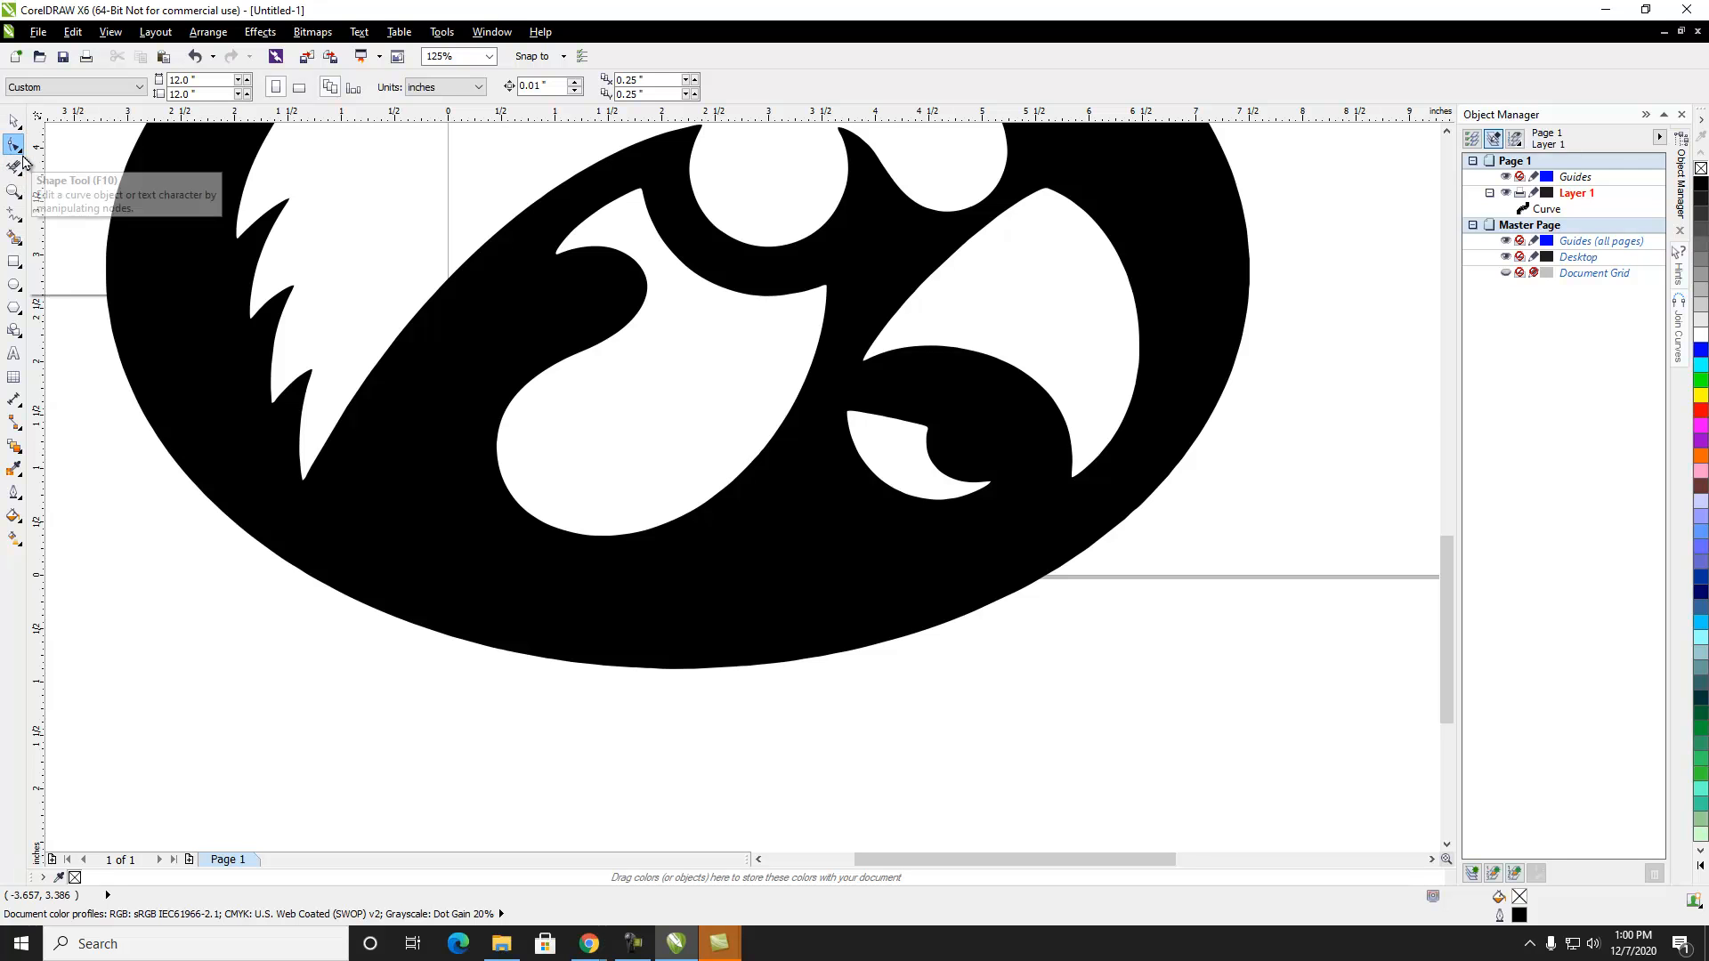
{"action": "left_click", "coordinate": [20, 171]}
{"action": "left_click", "coordinate": [14, 144]}
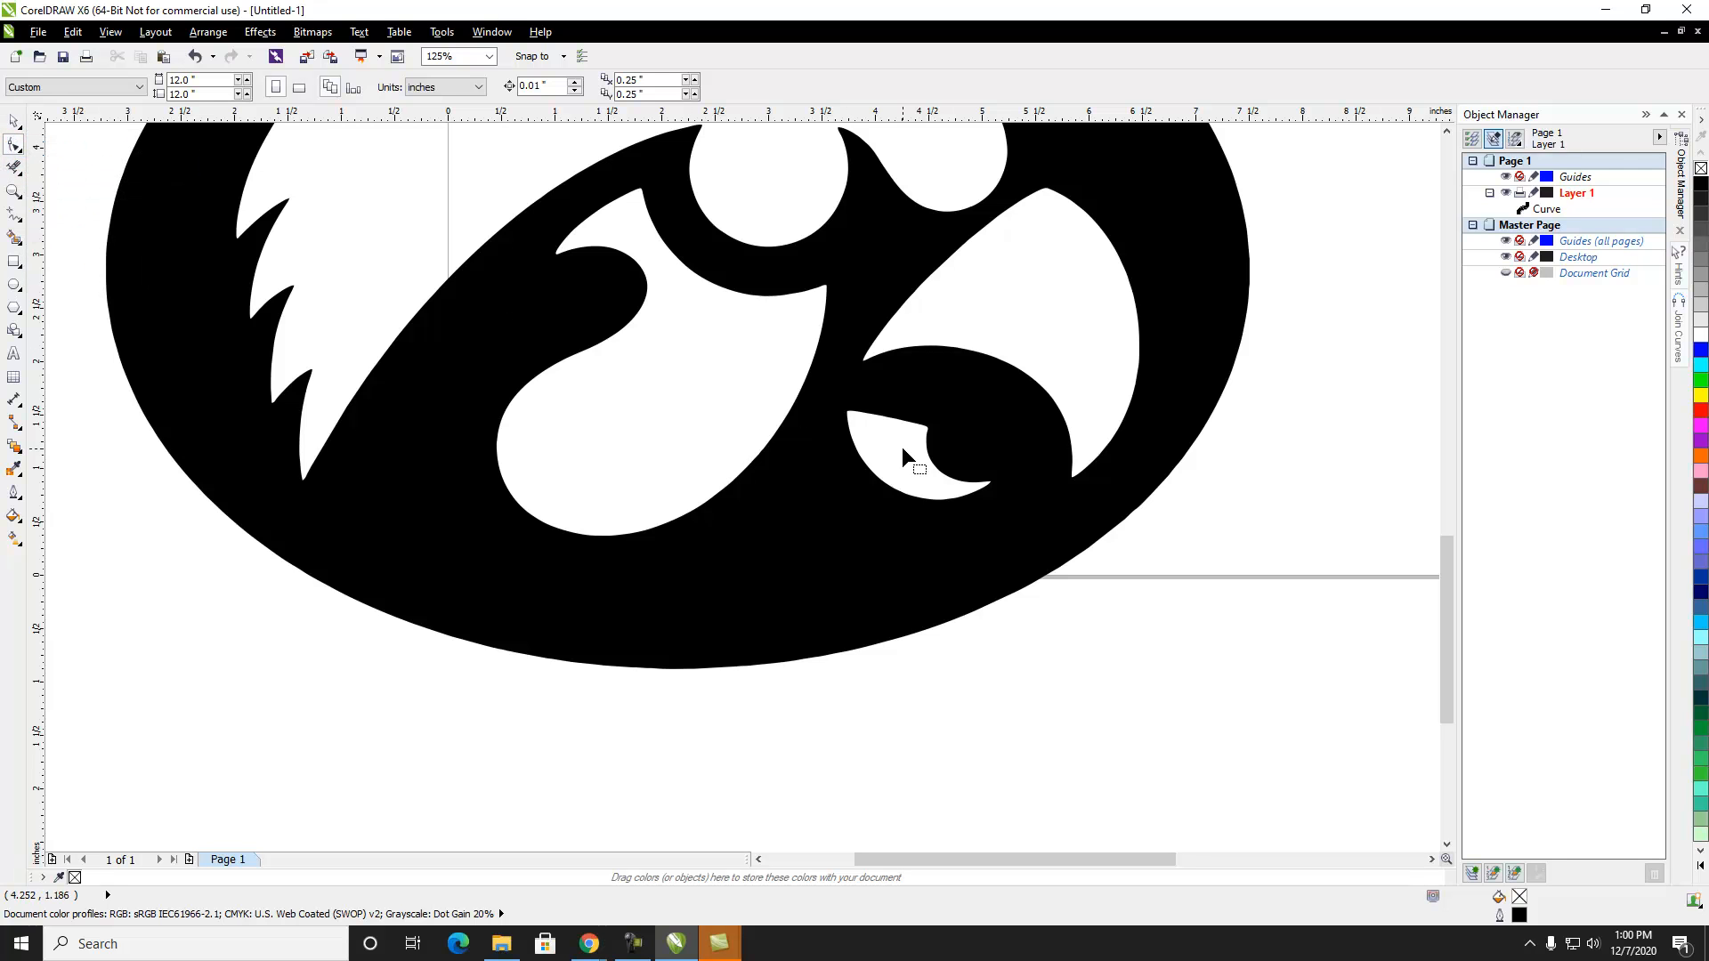
{"action": "left_click", "coordinate": [938, 458]}
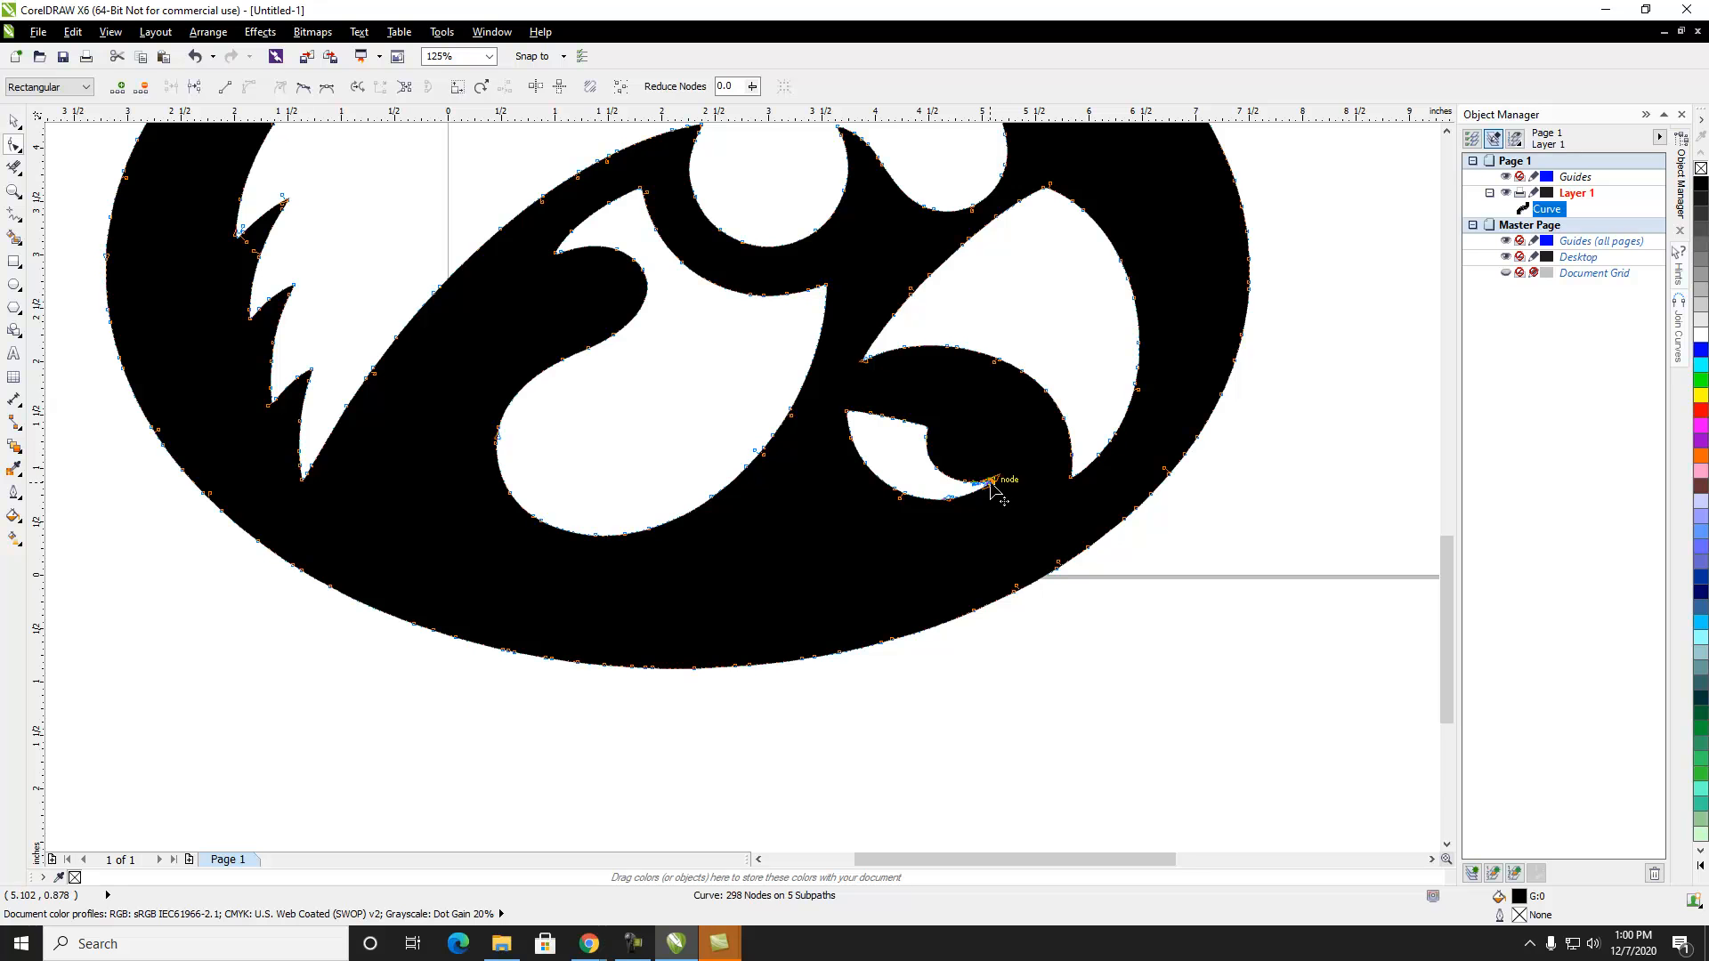
{"action": "scroll", "coordinate": [984, 504], "scroll_direction": "down", "scroll_amount": 3}
{"action": "scroll", "coordinate": [978, 500], "scroll_direction": "up", "scroll_amount": 5}
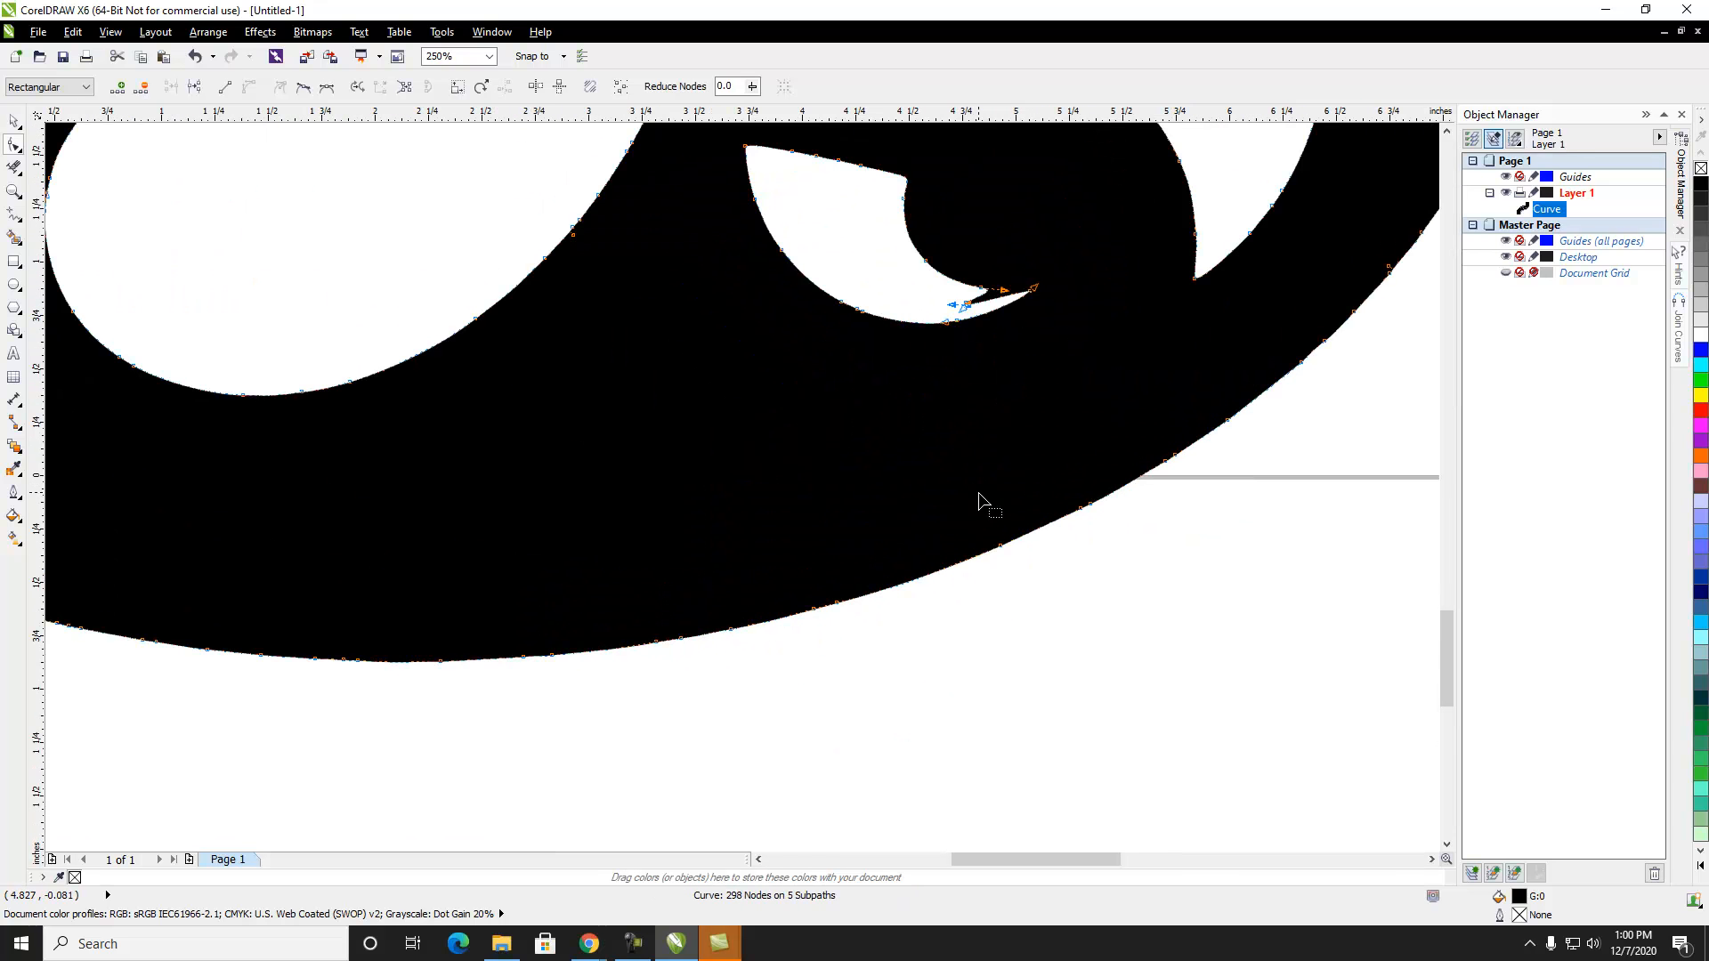
{"action": "scroll", "coordinate": [982, 311], "scroll_direction": "up", "scroll_amount": 3}
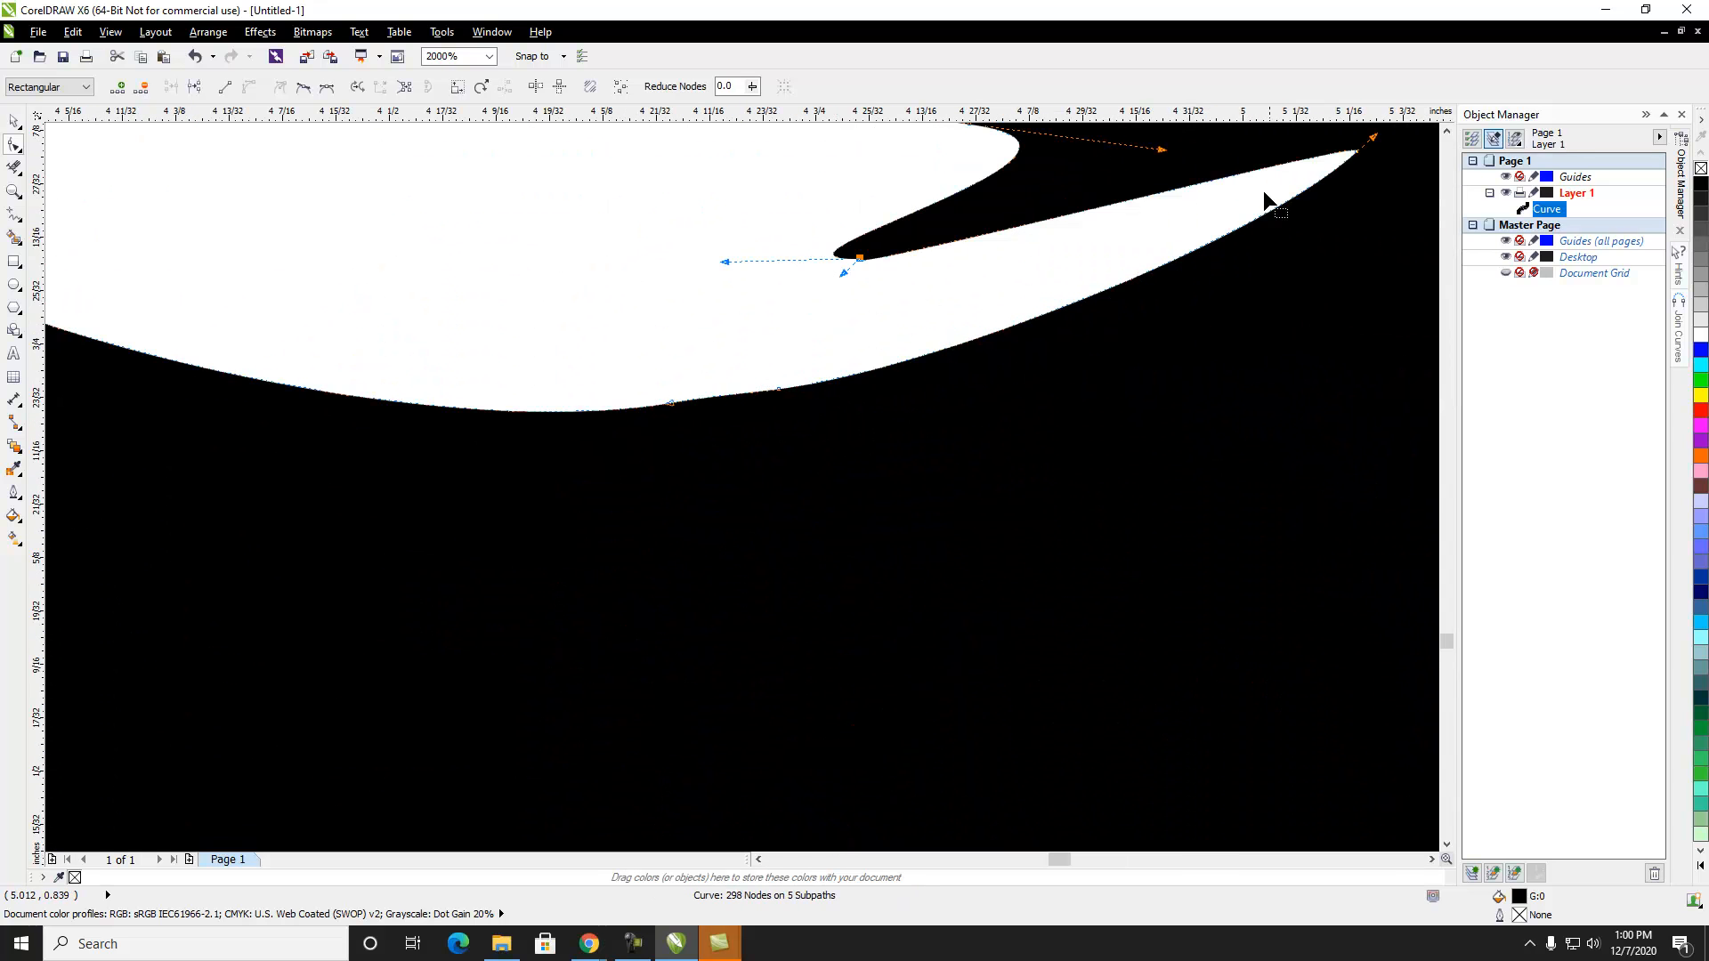
Try moving another node at the eye cut-out's tip down and inward on the black curve, and check the reshaped corner
{"action": "left_click_drag", "start_coordinate": [1353, 160], "coordinate": [922, 384]}
{"action": "scroll", "coordinate": [1190, 409], "scroll_direction": "up", "scroll_amount": 3}
{"action": "scroll", "coordinate": [1184, 445], "scroll_direction": "down", "scroll_amount": 4}
{"action": "scroll", "coordinate": [1051, 500], "scroll_direction": "down", "scroll_amount": 3}
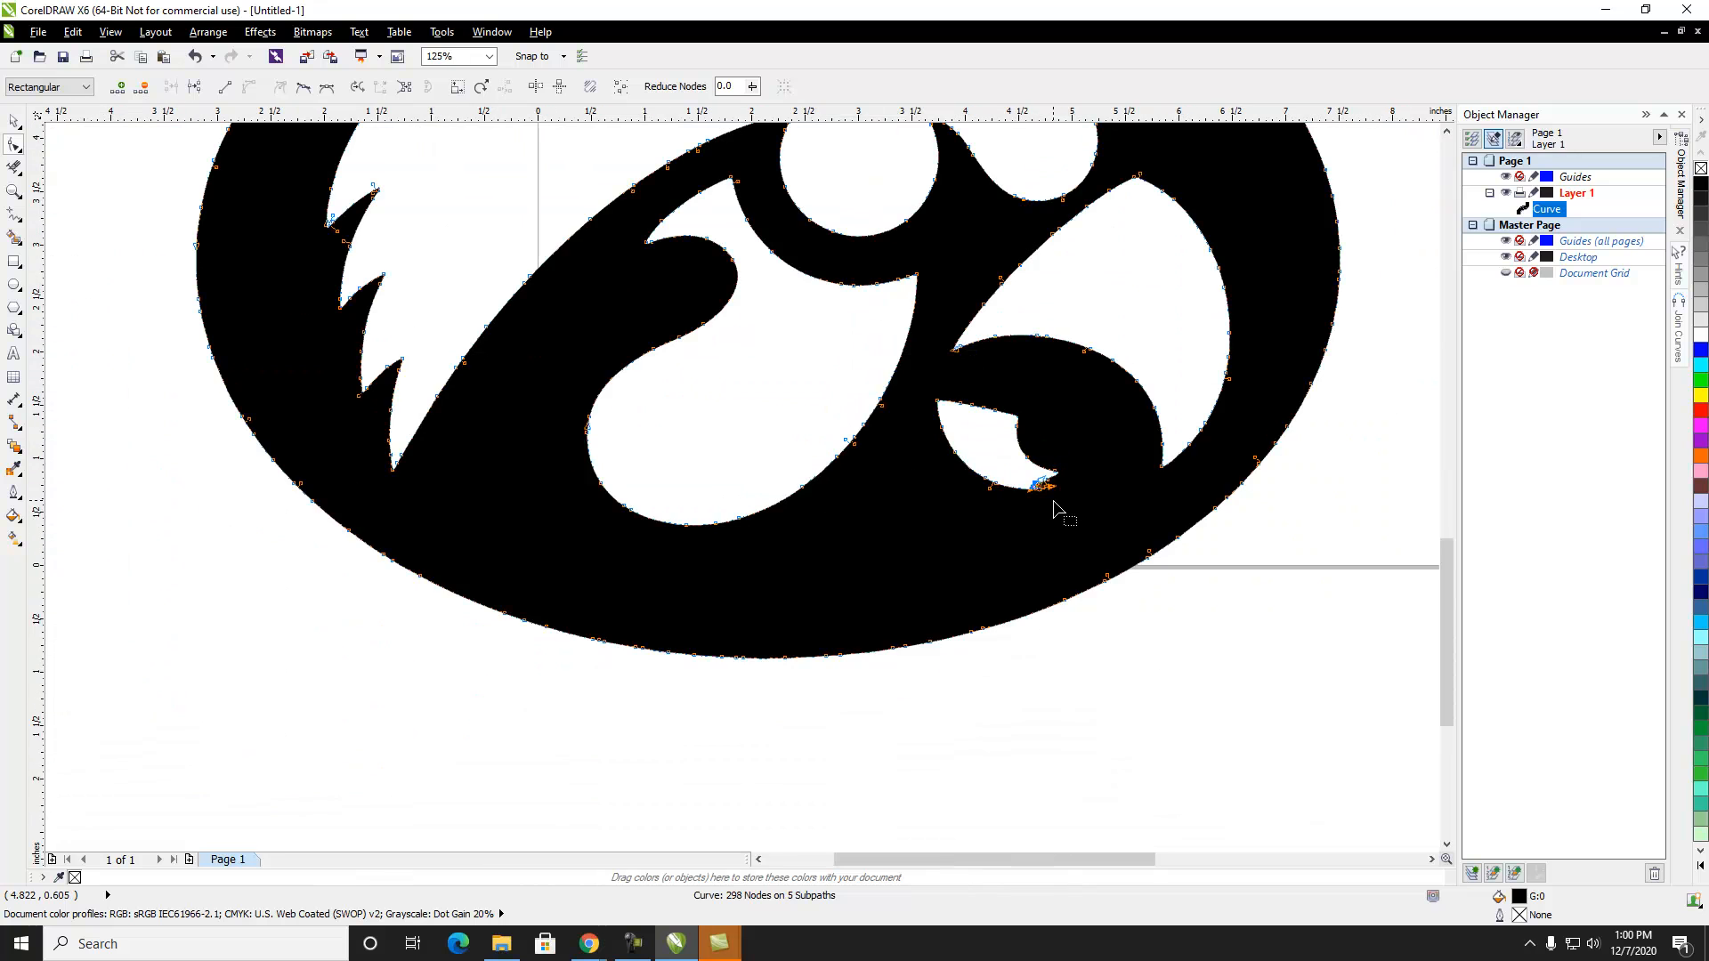
{"action": "scroll", "coordinate": [1049, 484], "scroll_direction": "down", "scroll_amount": 3}
{"action": "scroll", "coordinate": [1000, 446], "scroll_direction": "up", "scroll_amount": 3}
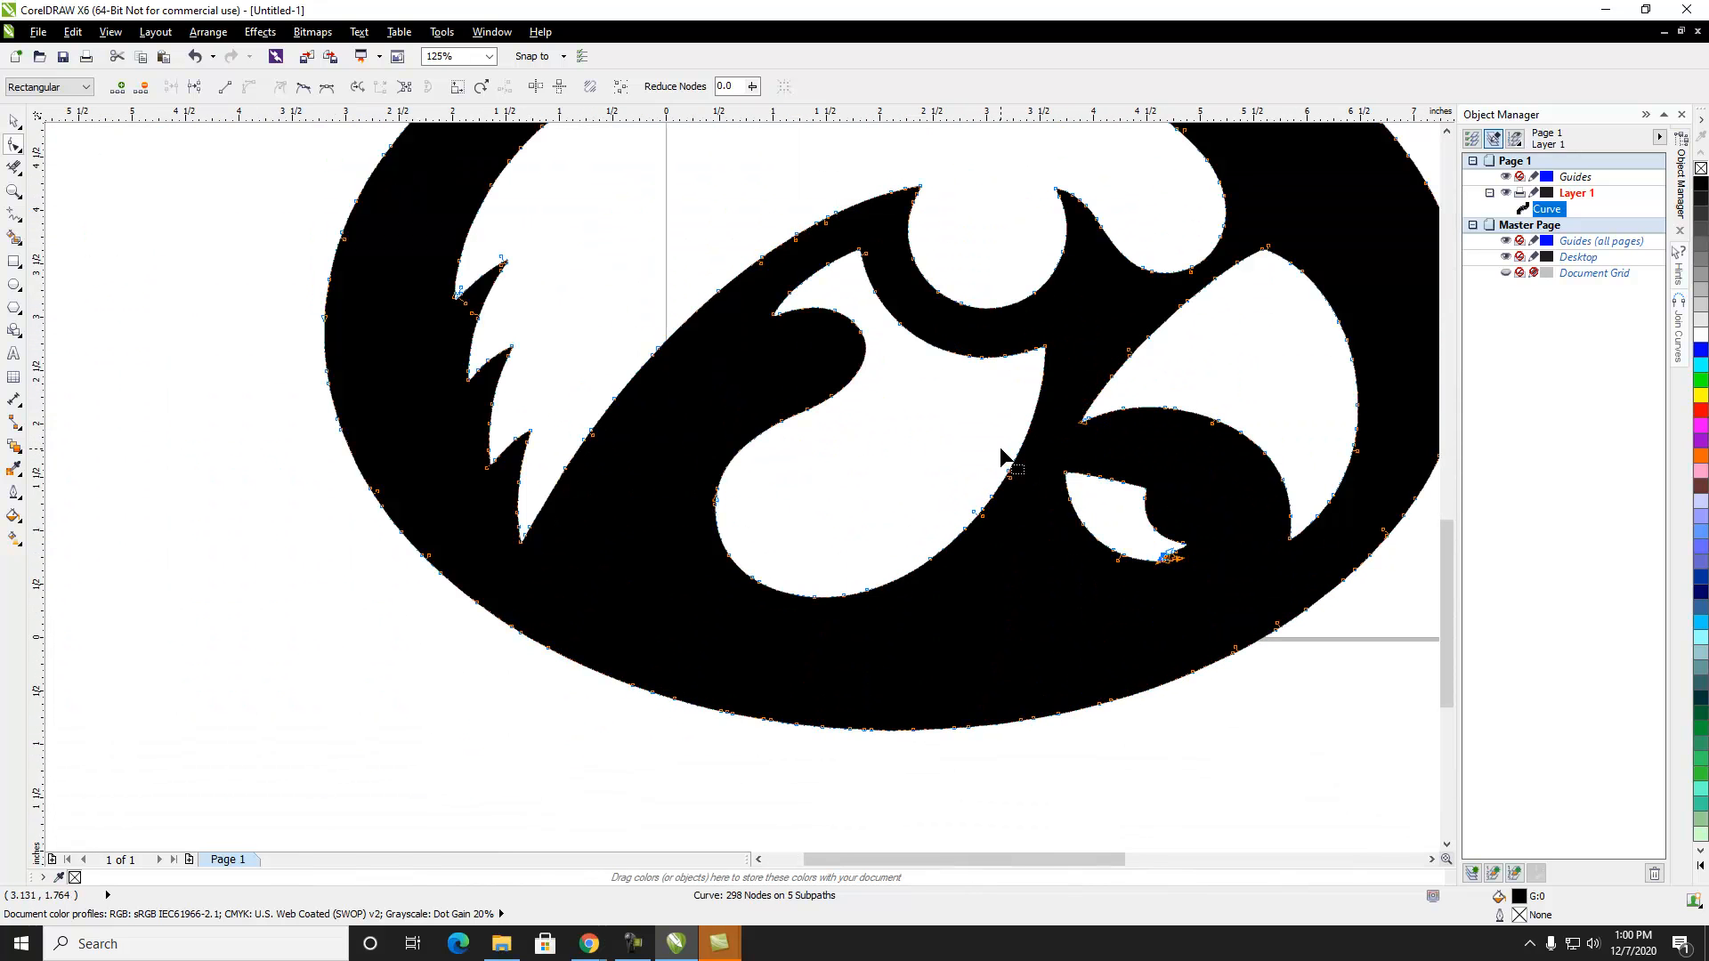
Undo the node moves made on the tip of the eye cut-out
{"action": "left_click", "coordinate": [13, 120]}
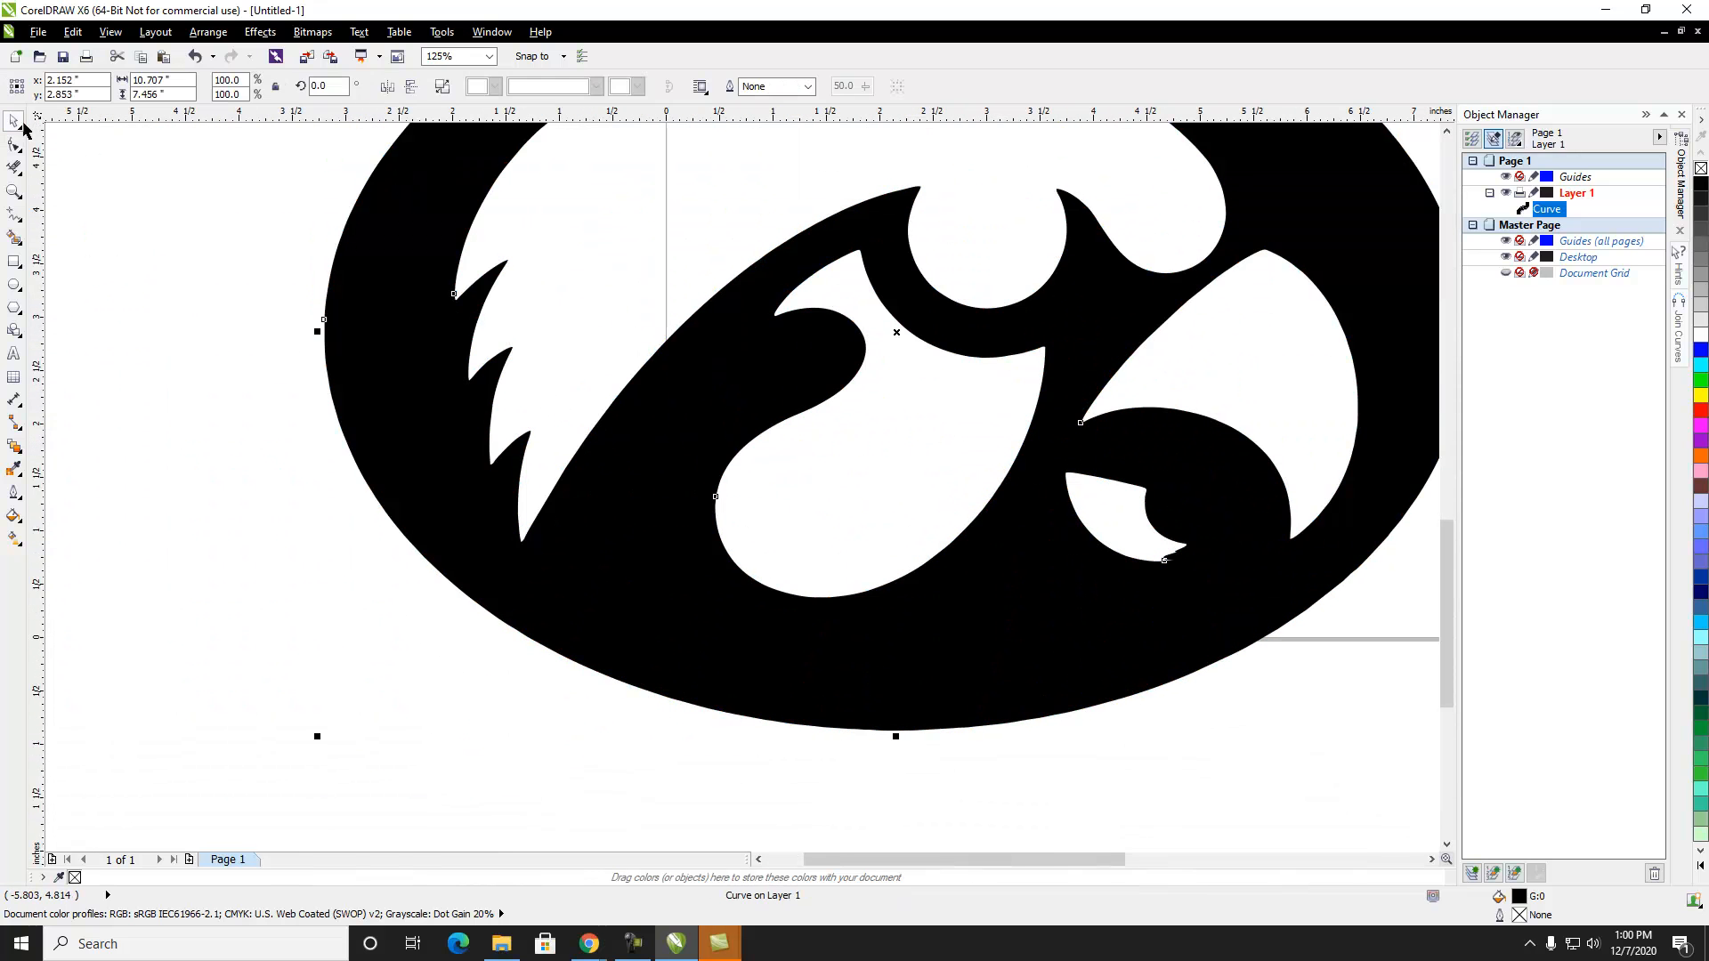
{"action": "scroll", "coordinate": [1189, 577], "scroll_direction": "up", "scroll_amount": 2}
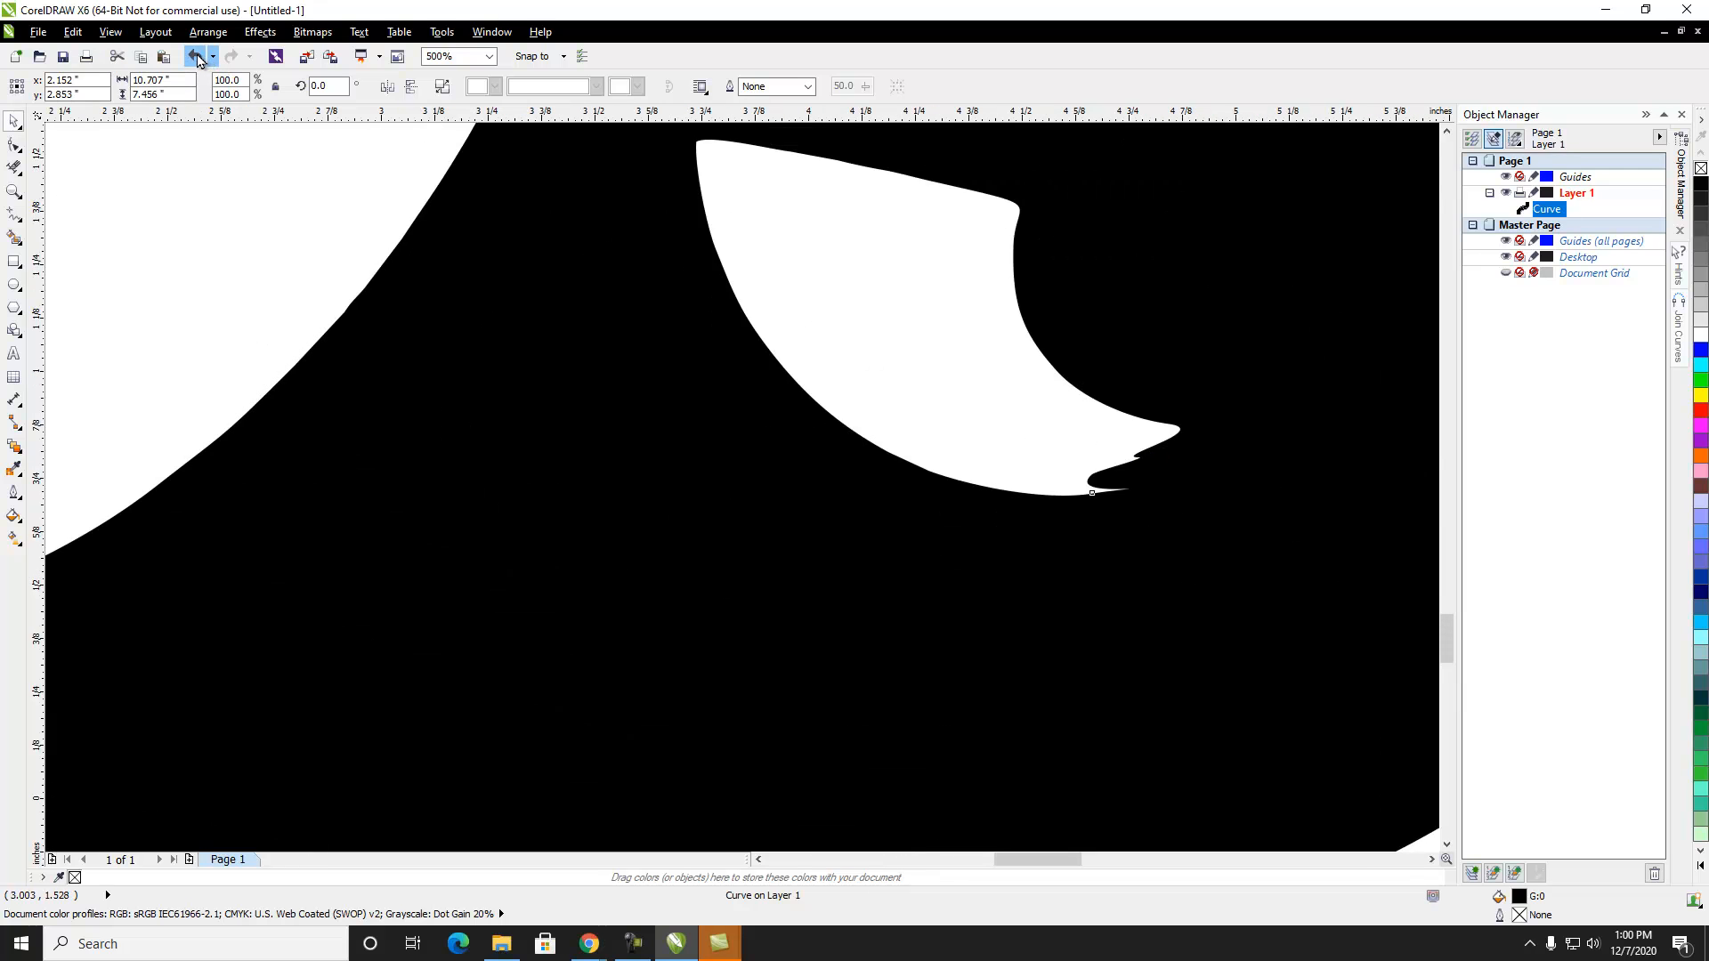
{"action": "left_click", "coordinate": [195, 56]}
{"action": "left_click", "coordinate": [194, 56]}
{"action": "left_click", "coordinate": [195, 56]}
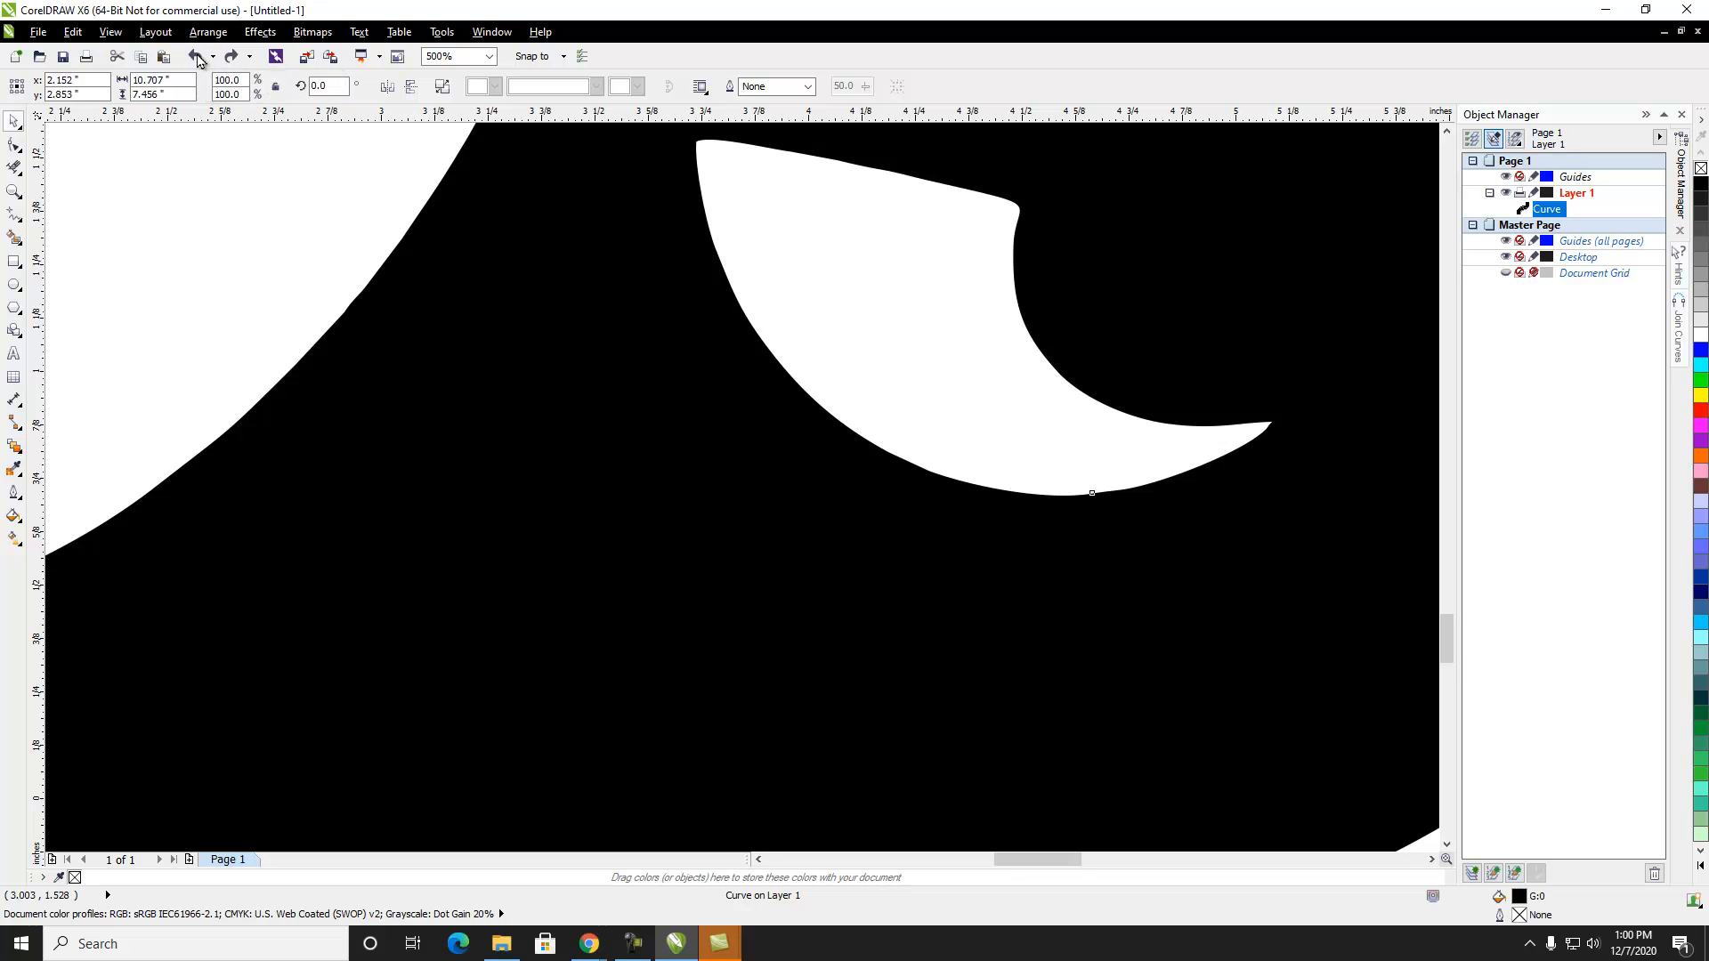
Move the black logo curve up and across so it sits inside the 12-inch page, centred near X 5.975, Y 4.878 in
{"action": "scroll", "coordinate": [604, 297], "scroll_direction": "down", "scroll_amount": 4}
{"action": "left_click_drag", "start_coordinate": [222, 221], "coordinate": [367, 351]}
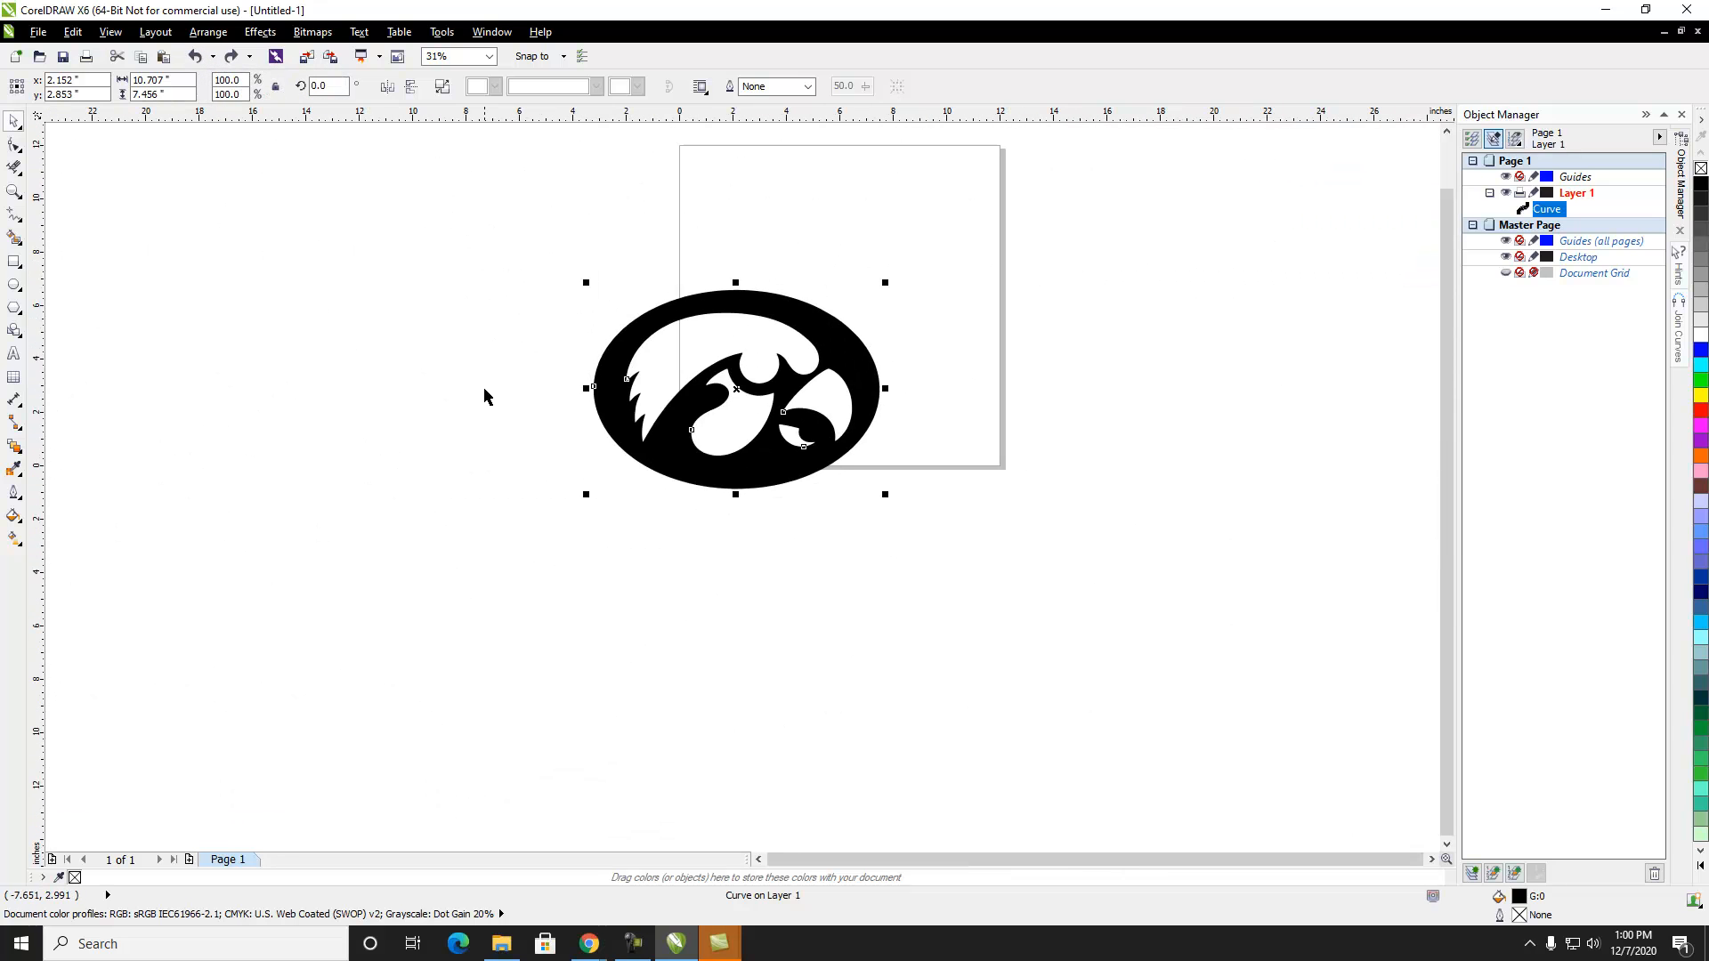
{"action": "left_click", "coordinate": [471, 315]}
{"action": "left_click_drag", "start_coordinate": [466, 214], "coordinate": [916, 558]}
{"action": "left_click_drag", "start_coordinate": [737, 386], "coordinate": [839, 334]}
{"action": "scroll", "coordinate": [933, 379], "scroll_direction": "up", "scroll_amount": 1}
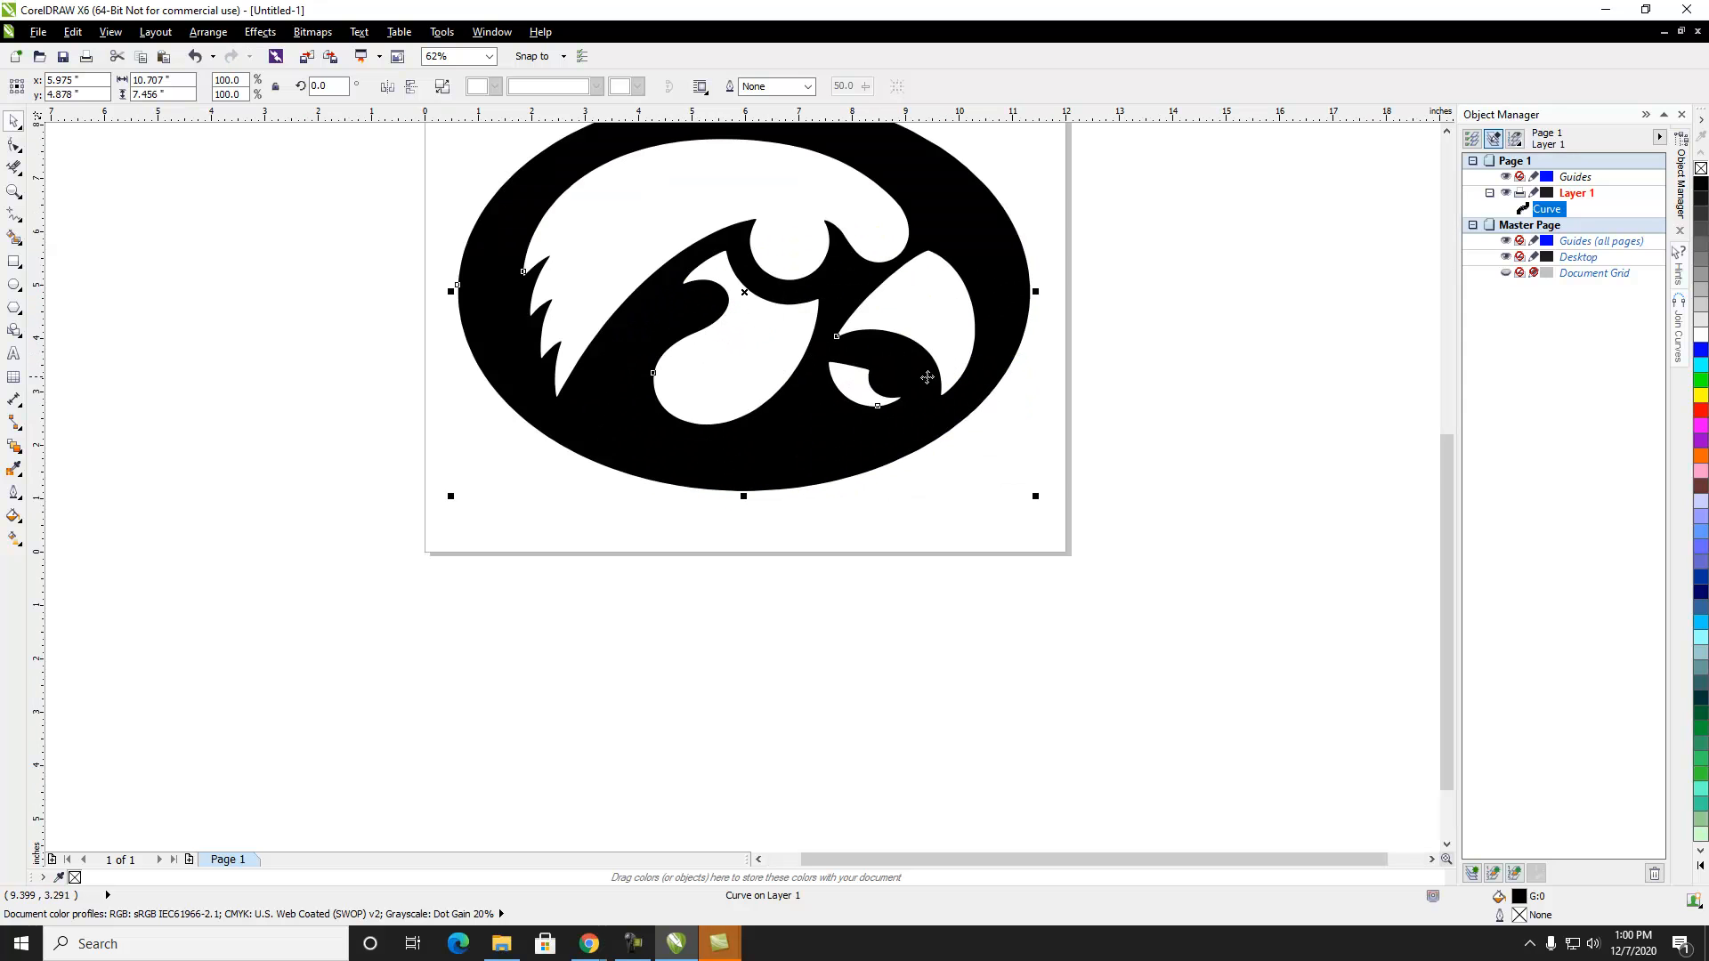
{"action": "scroll", "coordinate": [868, 401], "scroll_direction": "down", "scroll_amount": 1}
{"action": "left_click", "coordinate": [870, 488]}
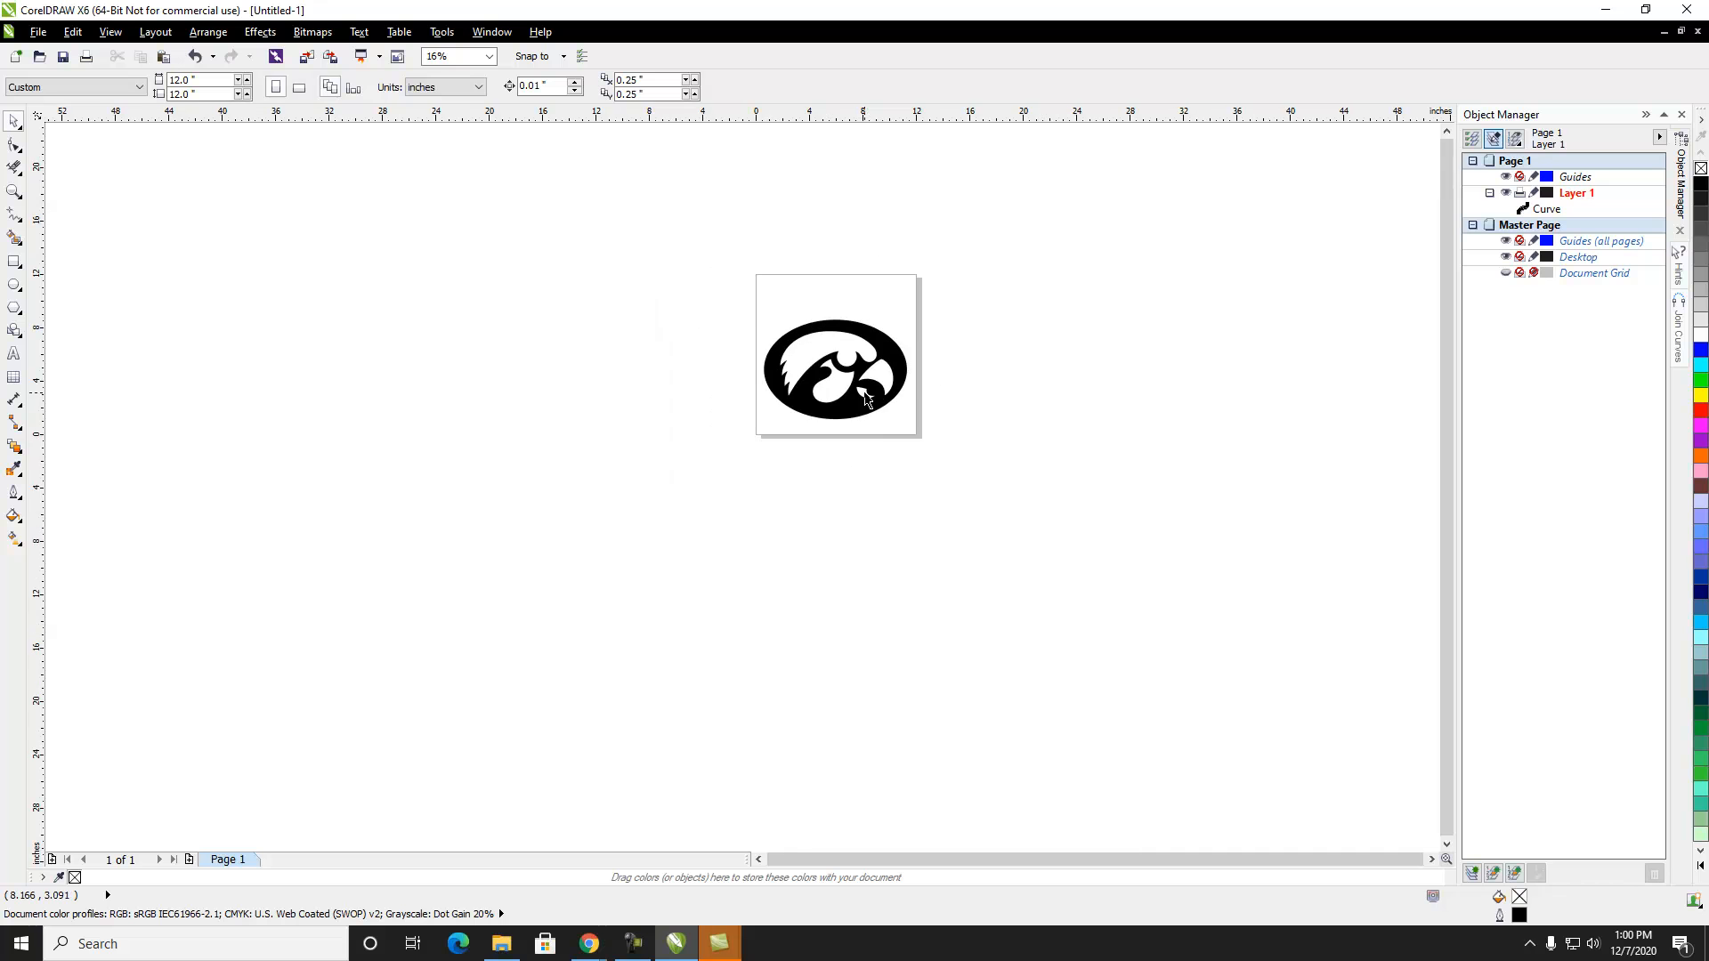
{"action": "scroll", "coordinate": [865, 398], "scroll_direction": "up", "scroll_amount": 1}
{"action": "left_click", "coordinate": [885, 374]}
{"action": "scroll", "coordinate": [888, 381], "scroll_direction": "up", "scroll_amount": 1}
{"action": "scroll", "coordinate": [888, 381], "scroll_direction": "down", "scroll_amount": 1}
{"action": "left_click", "coordinate": [155, 32]}
{"action": "mouse_move", "coordinate": [208, 32]}
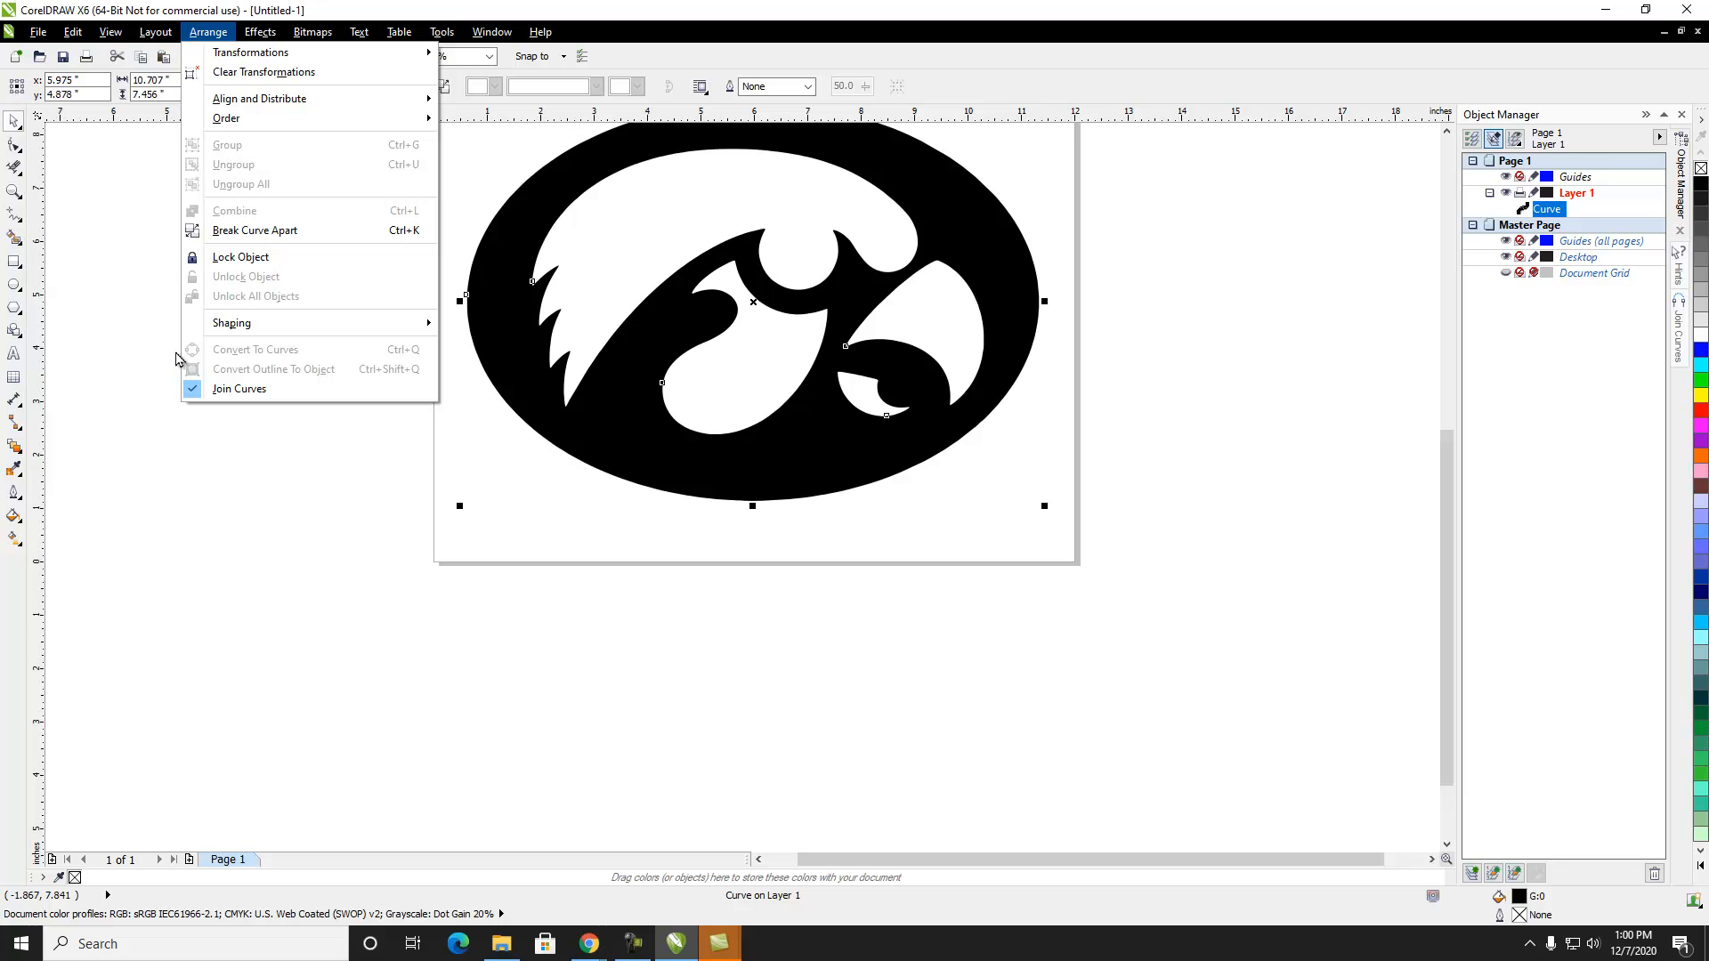
{"action": "left_click", "coordinate": [274, 502]}
{"action": "scroll", "coordinate": [320, 475], "scroll_direction": "down", "scroll_amount": 1}
{"action": "left_click_drag", "start_coordinate": [275, 382], "coordinate": [349, 381]}
{"action": "left_click", "coordinate": [349, 381]}
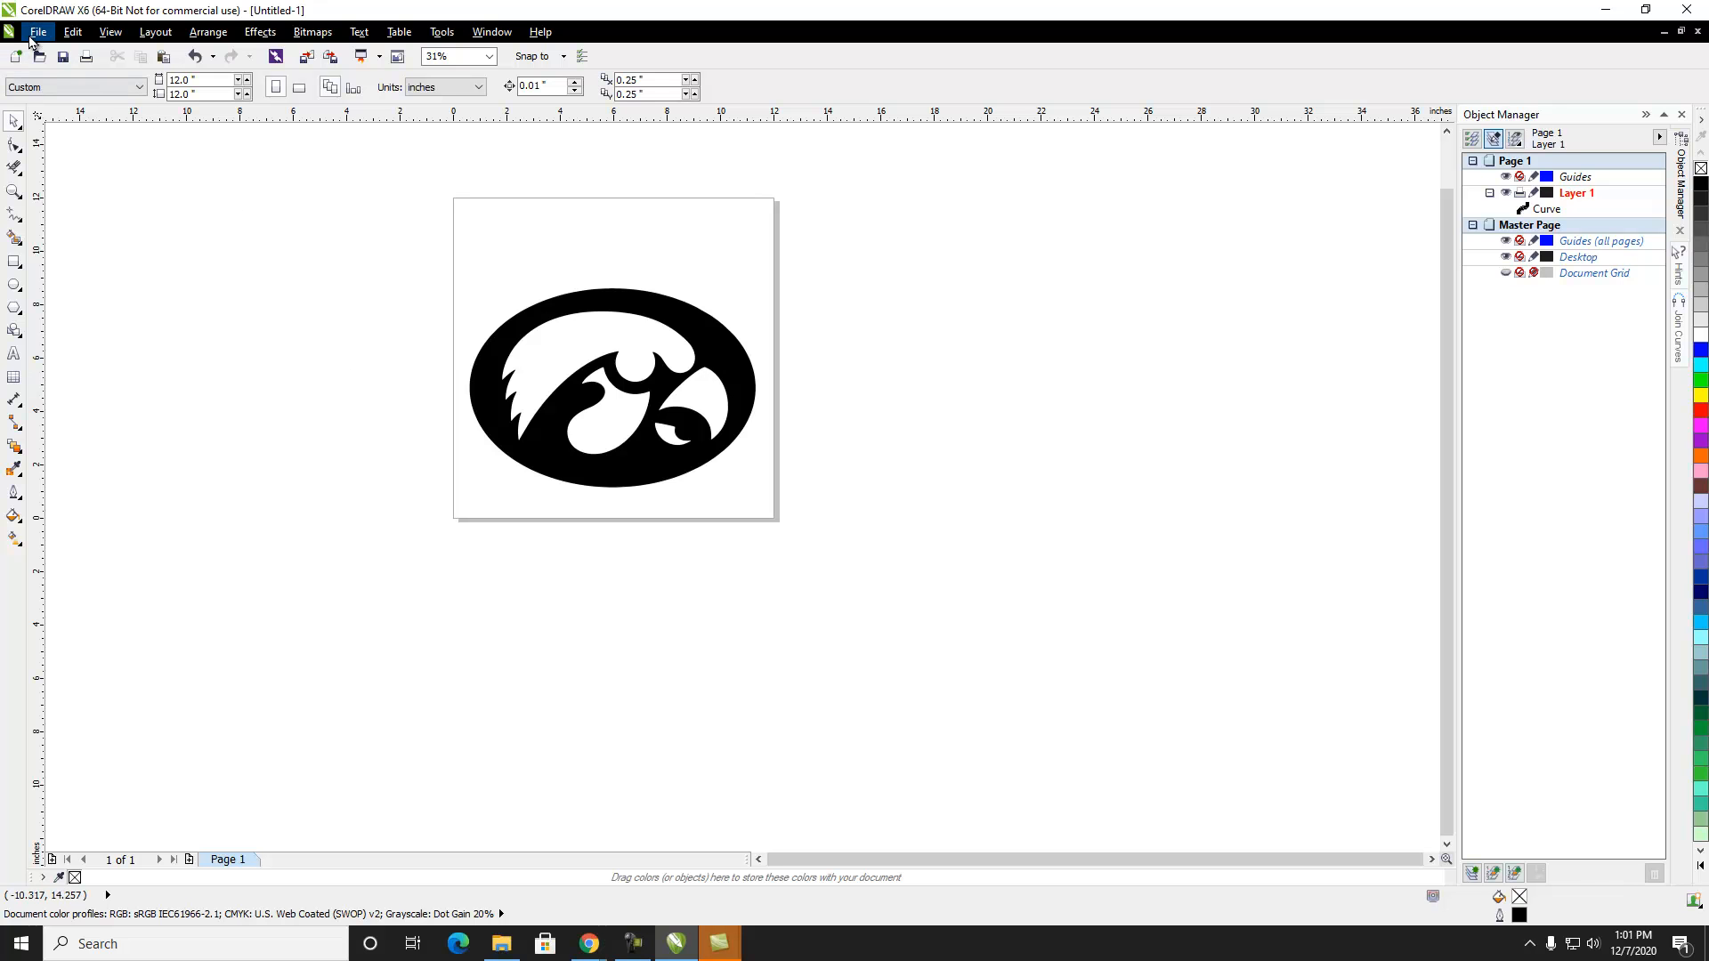
Export the logo as DXF - AutoCAD over the existing Hawkeye Iowa.dxf, using AutoCAD 2008-2013, inches, text as curves and unfilled unmapped fills
{"action": "left_click", "coordinate": [39, 32]}
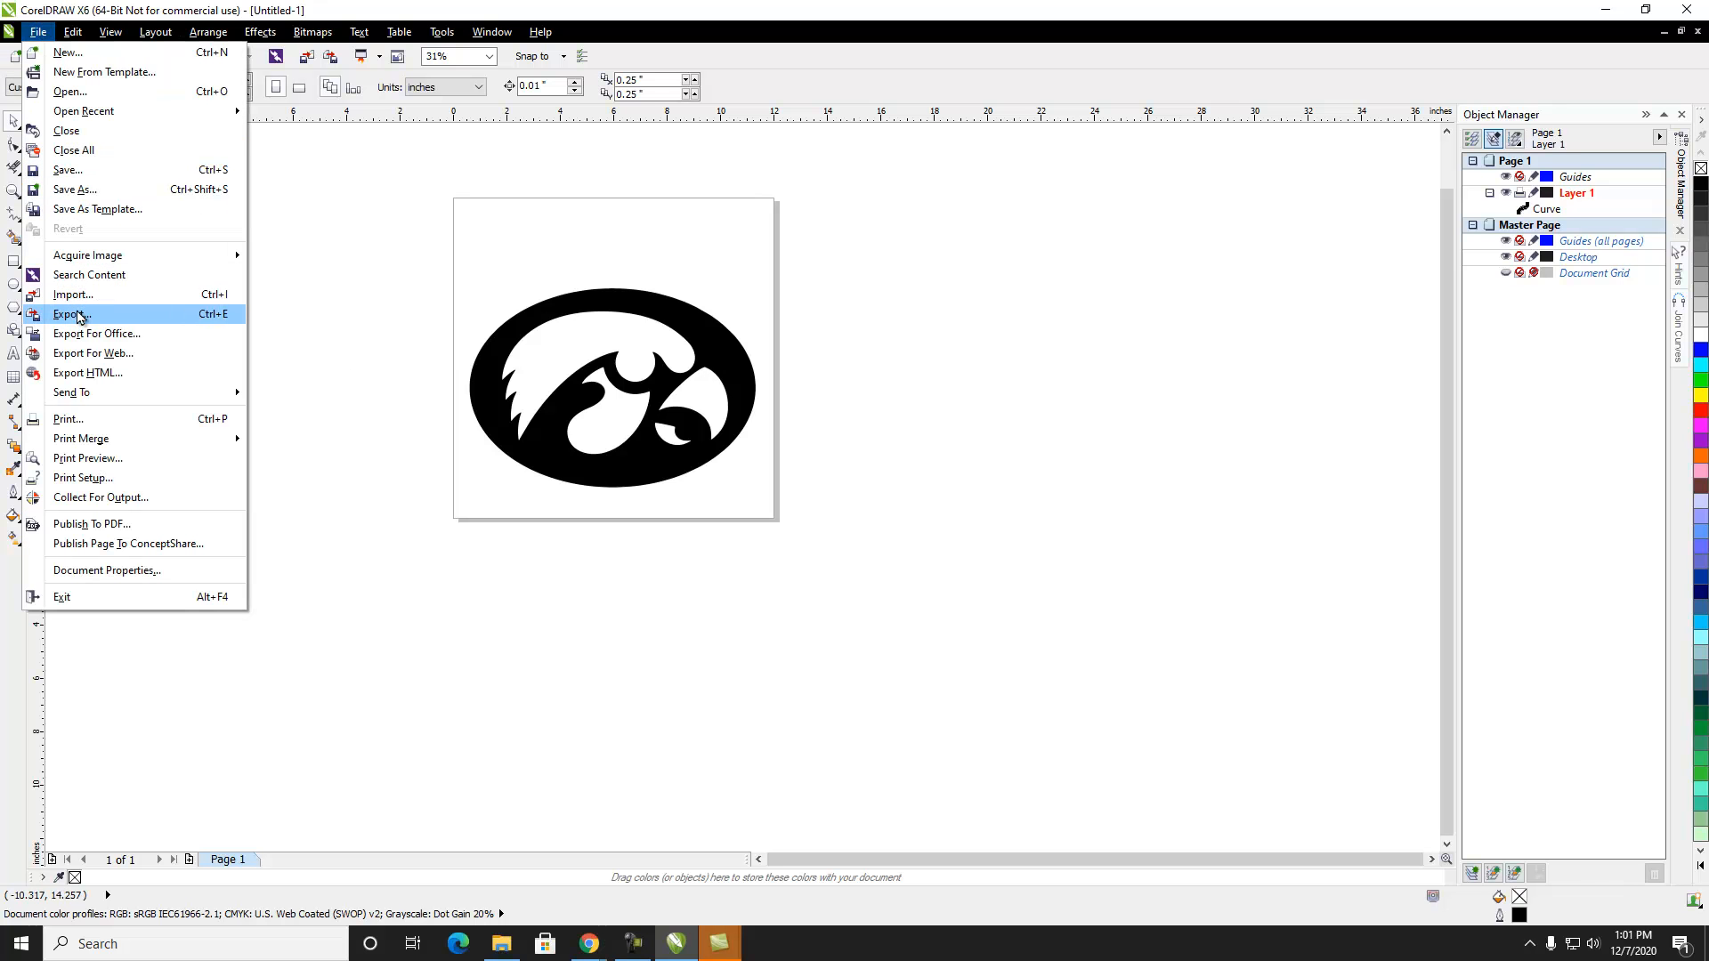
{"action": "left_click", "coordinate": [76, 314]}
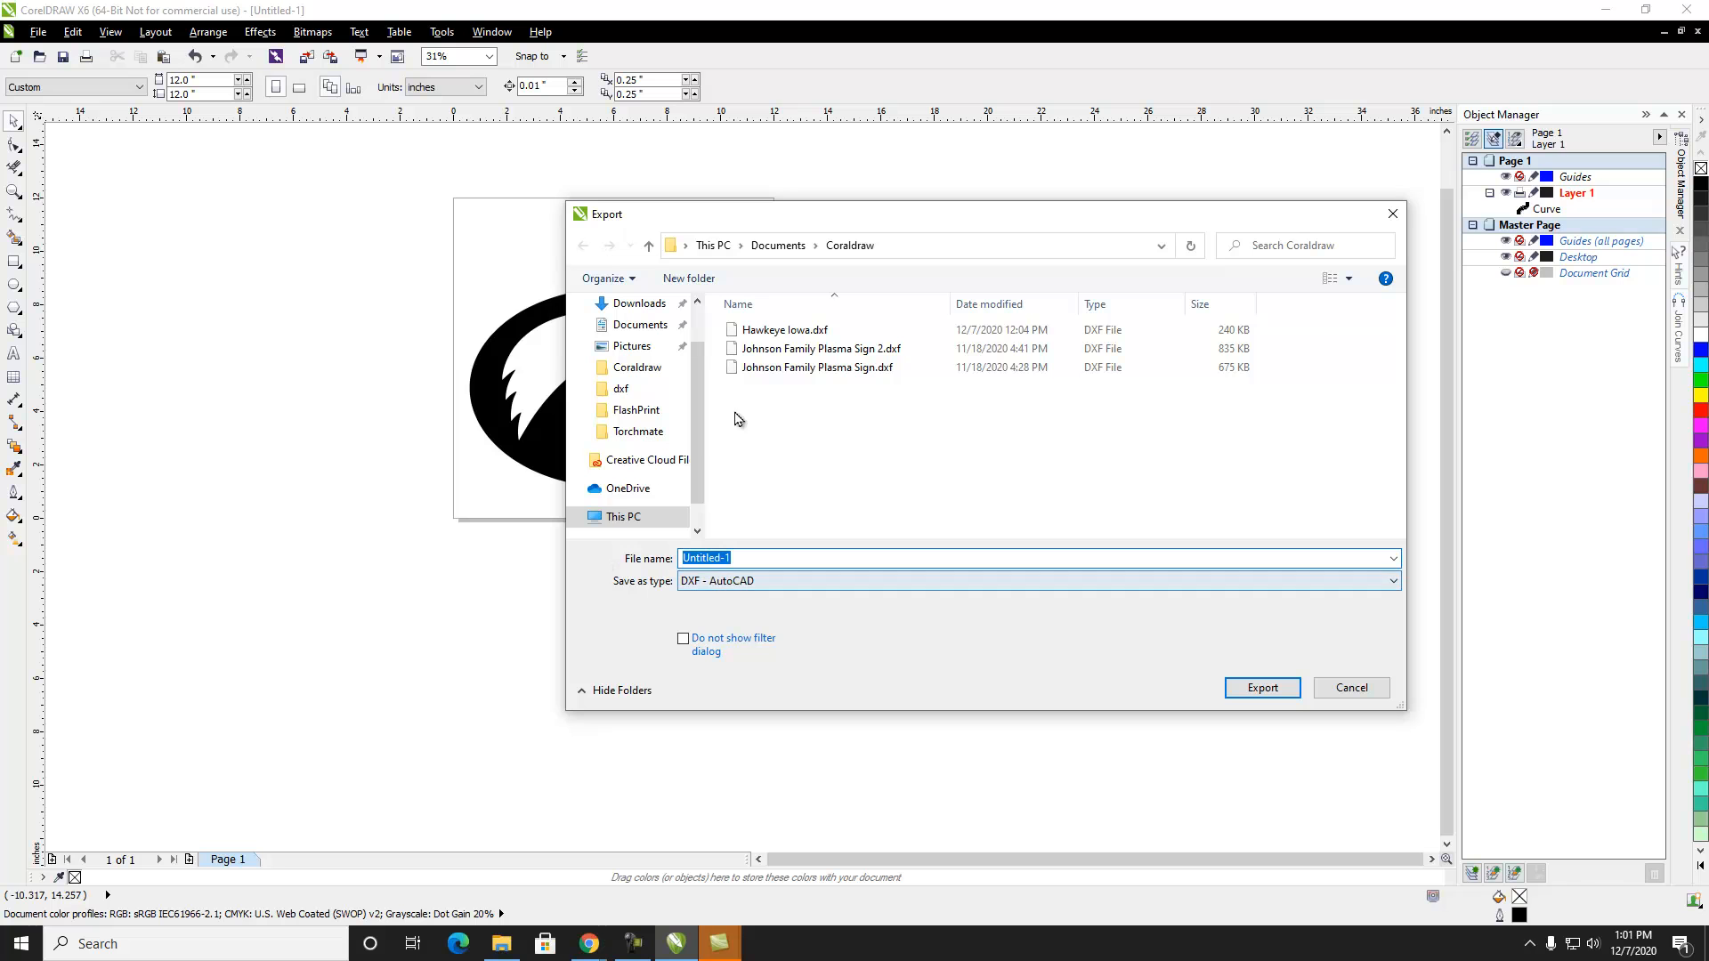
{"action": "left_click", "coordinate": [726, 585]}
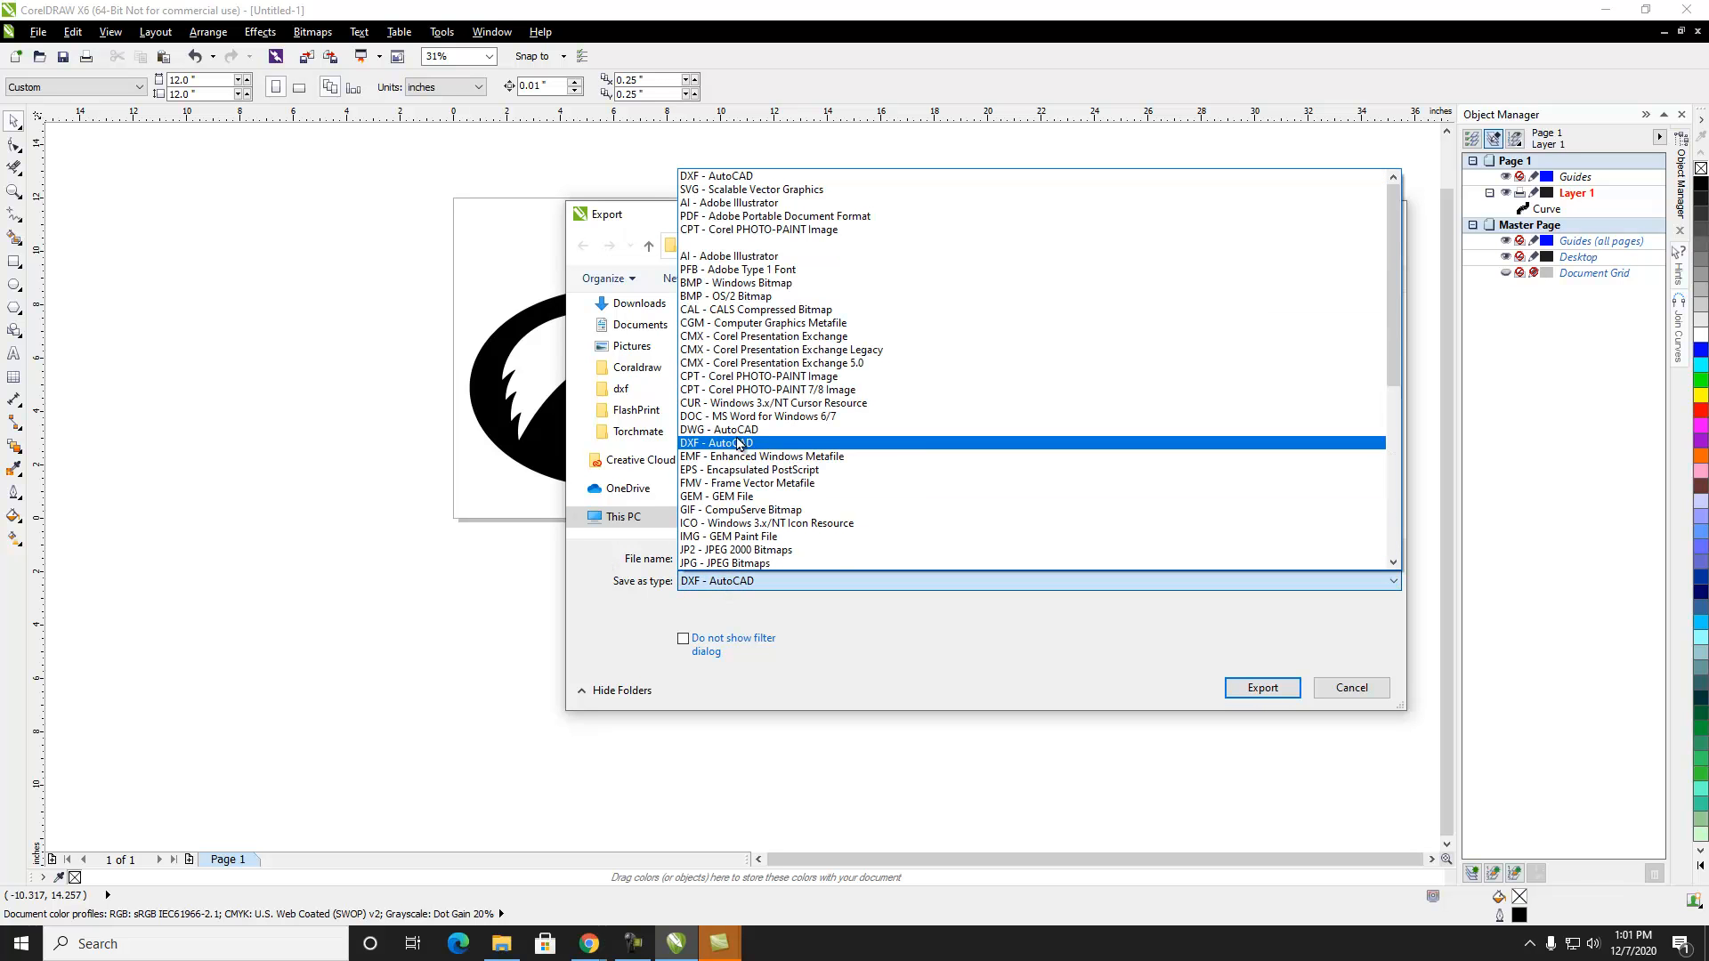
{"action": "left_click", "coordinate": [738, 443]}
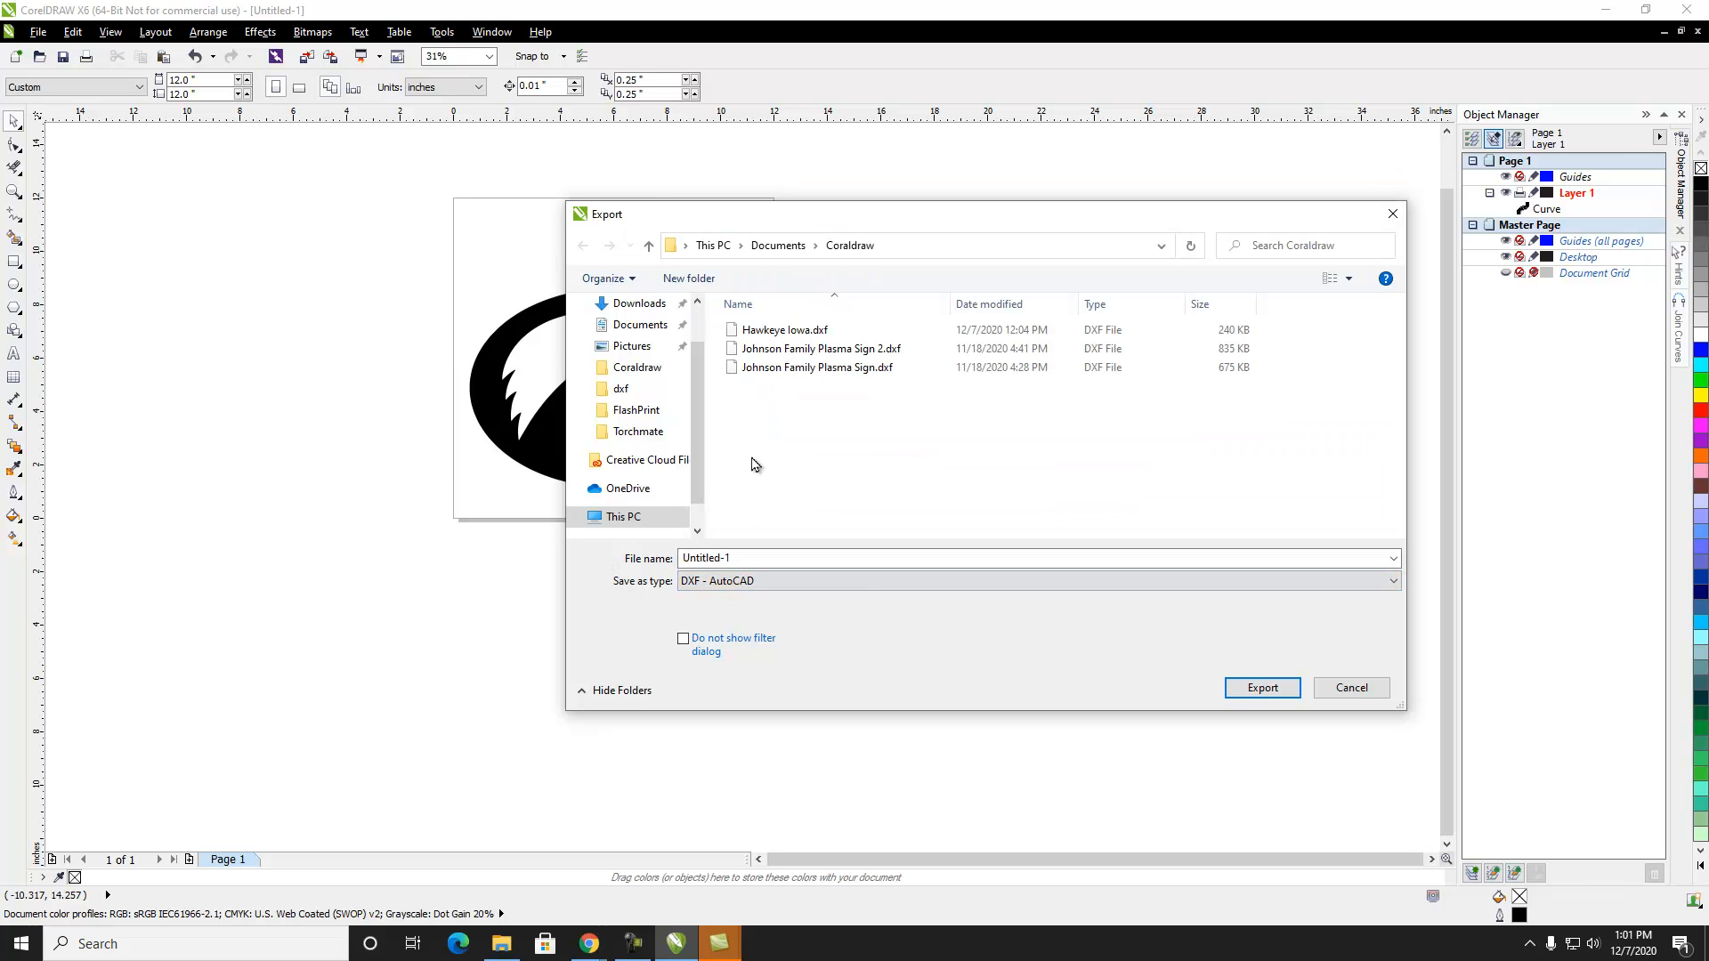
{"action": "left_click", "coordinate": [819, 330]}
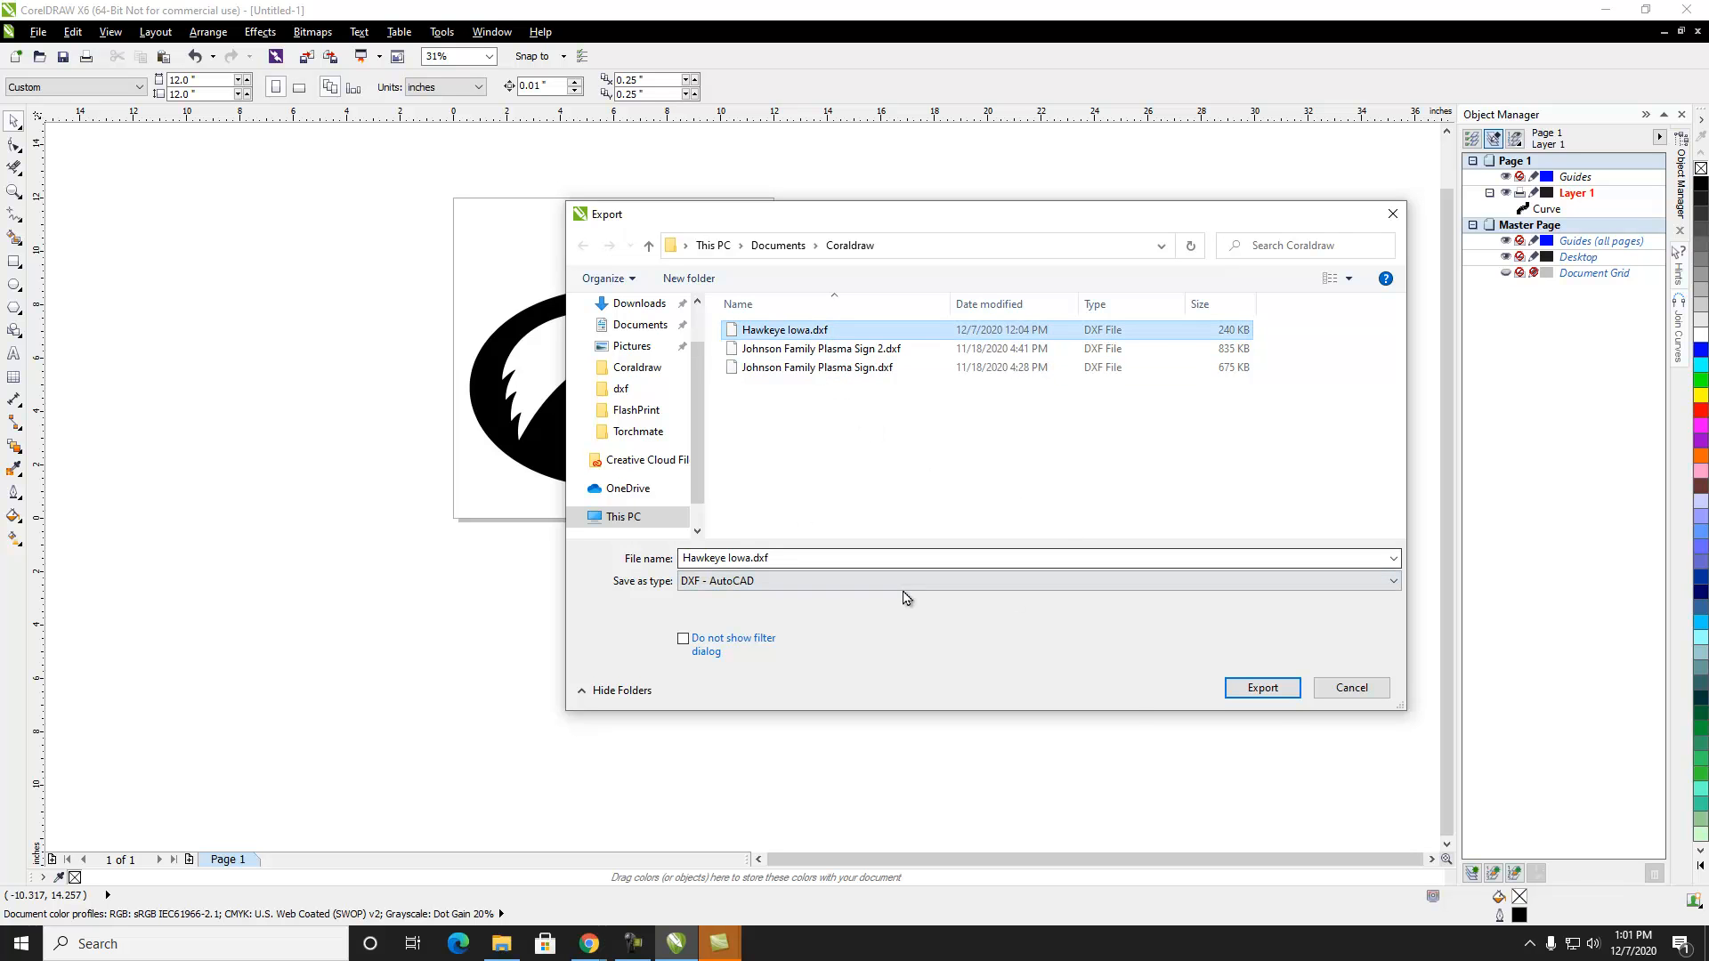
{"action": "left_click", "coordinate": [1264, 690]}
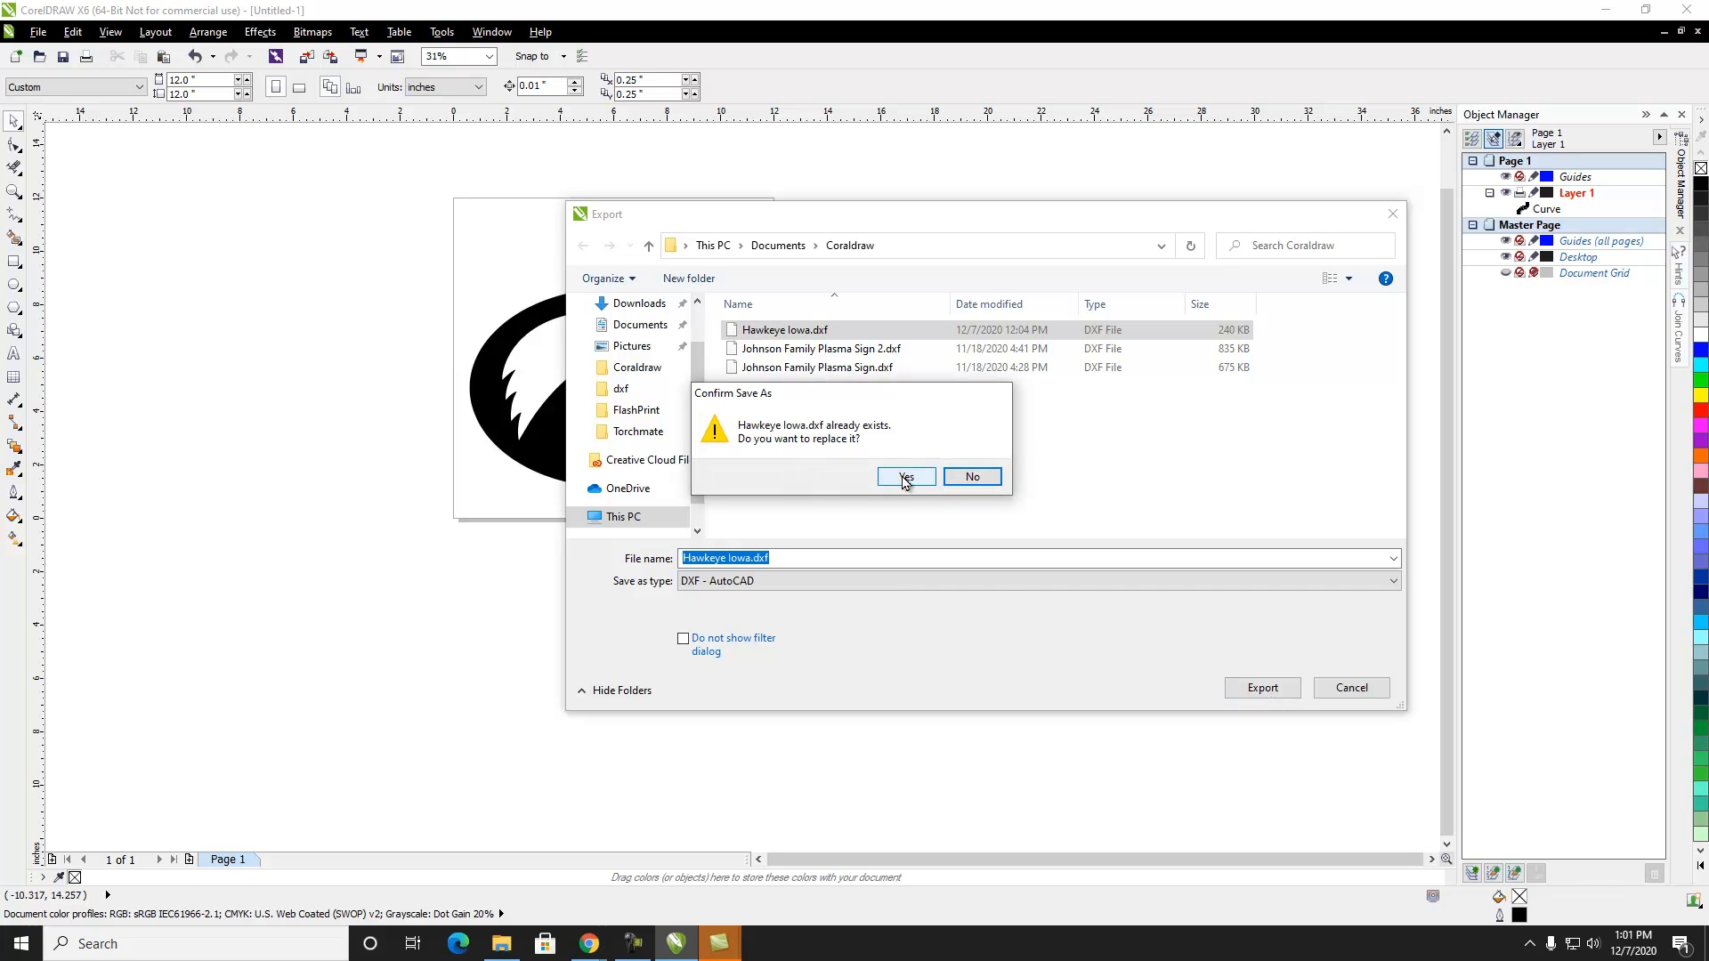
{"action": "left_click", "coordinate": [905, 477]}
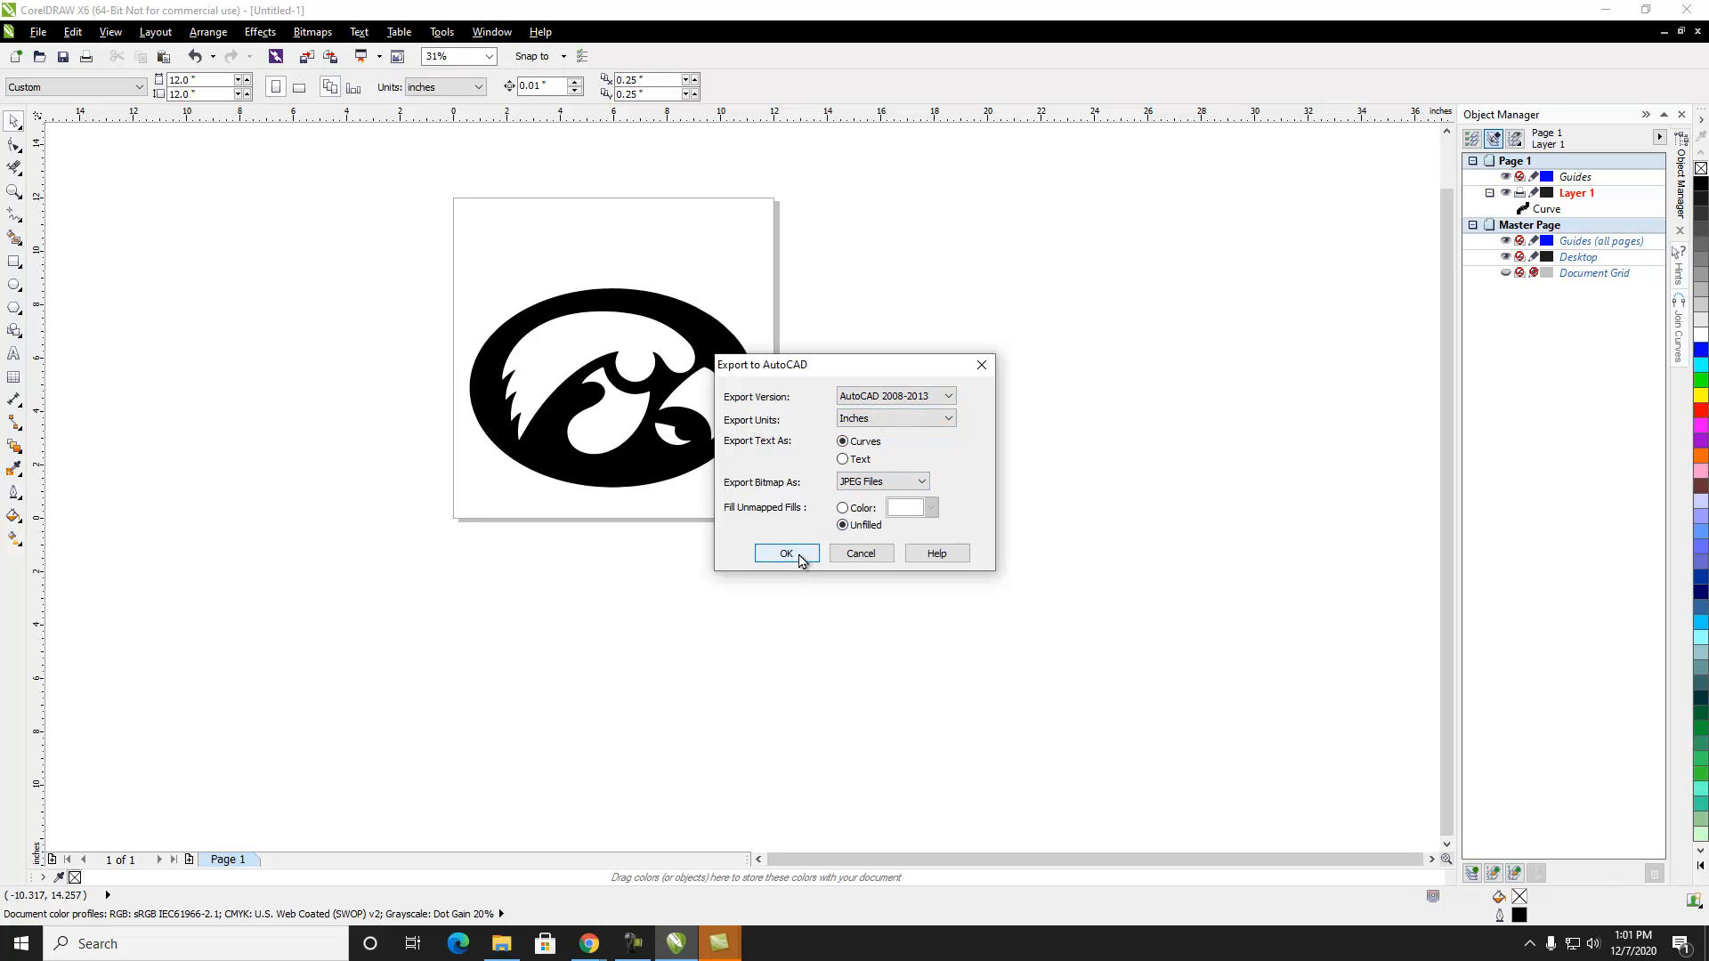
{"action": "left_click", "coordinate": [787, 553]}
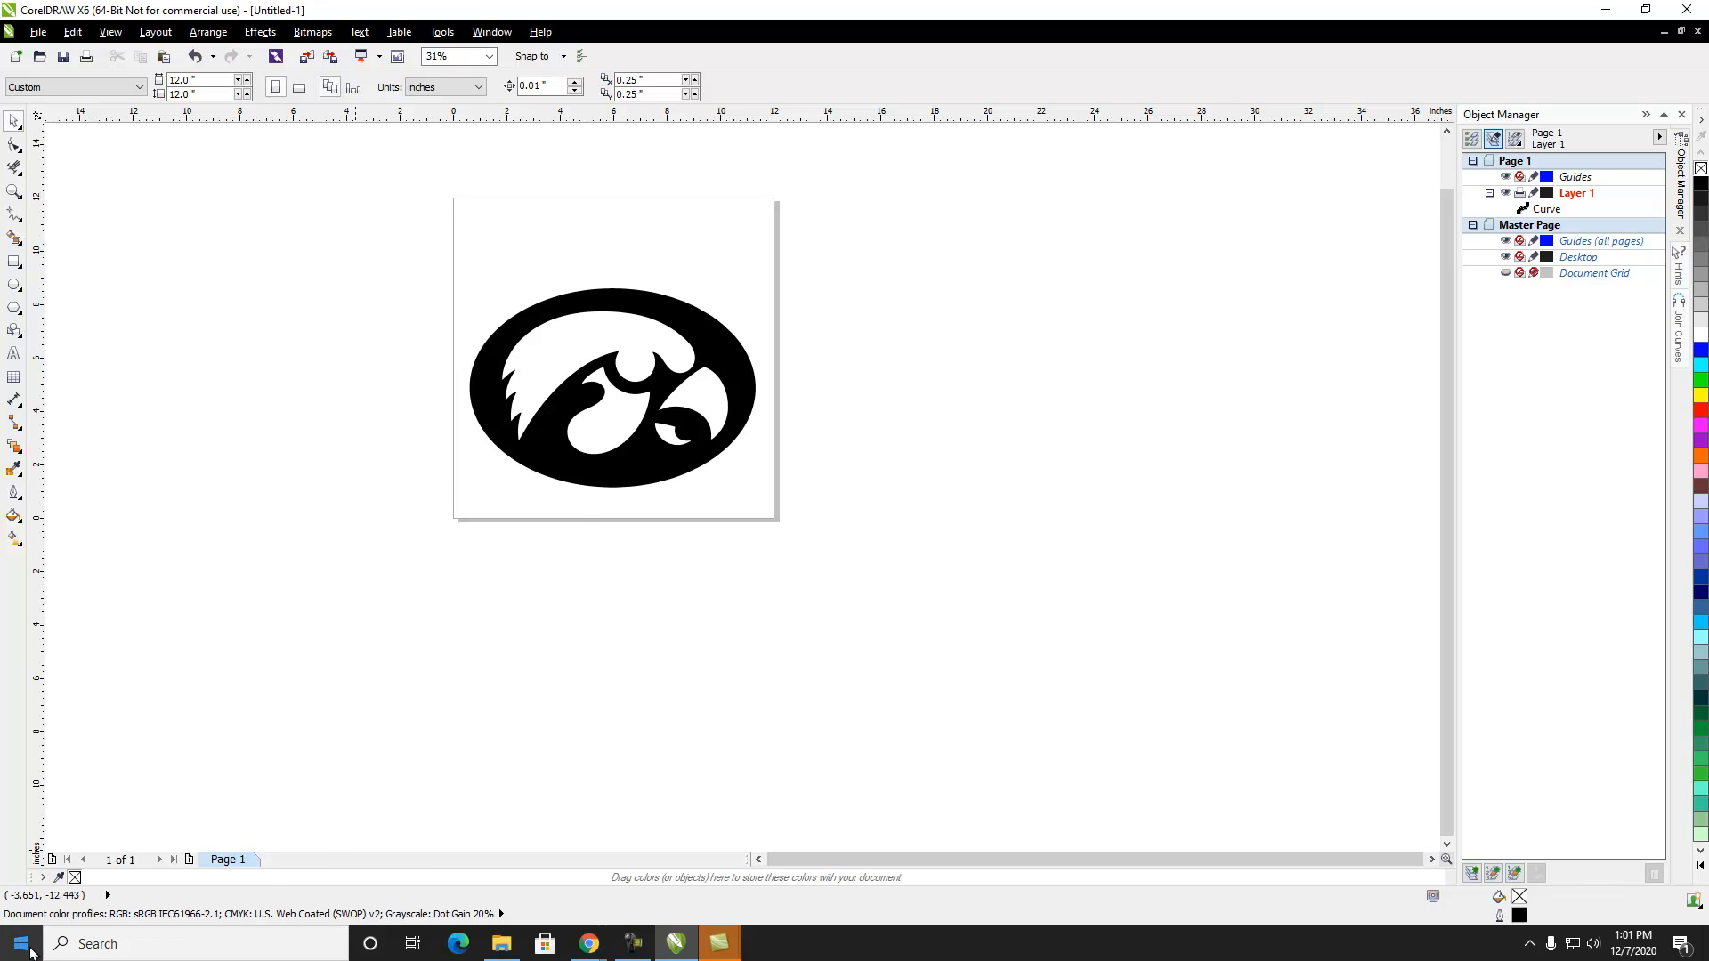
Open Torchmate EDU-S and review and accept the blank drawing's material size
{"action": "left_click", "coordinate": [35, 953]}
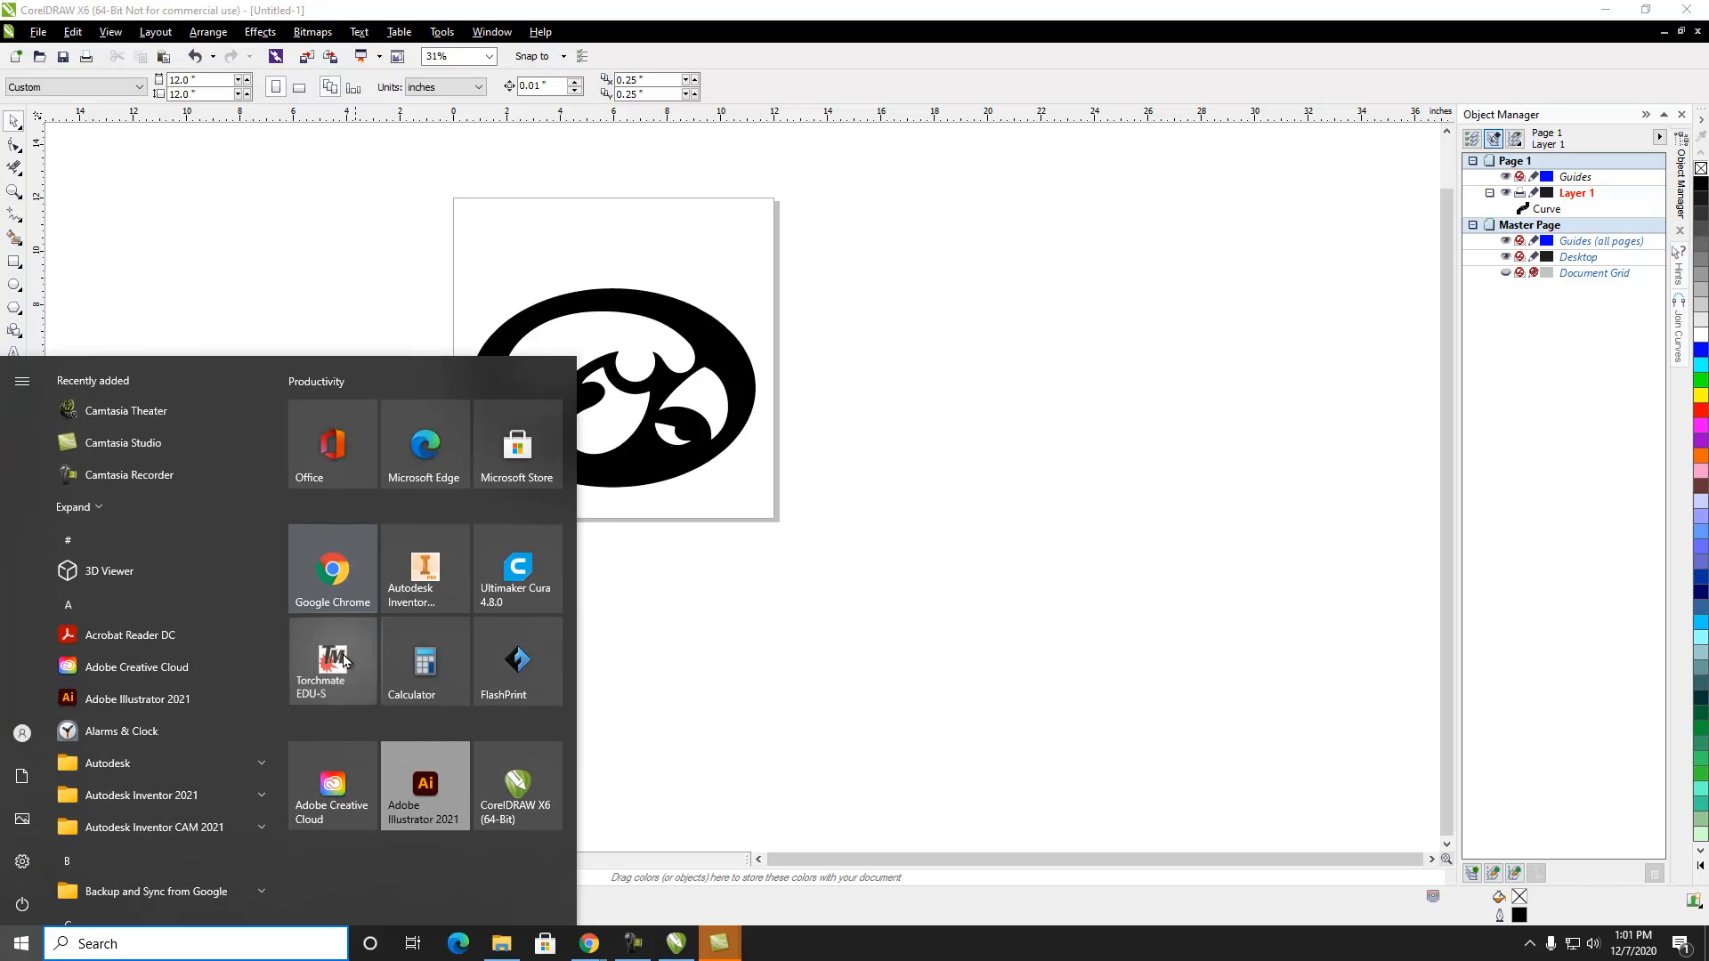
{"action": "left_click", "coordinate": [344, 661]}
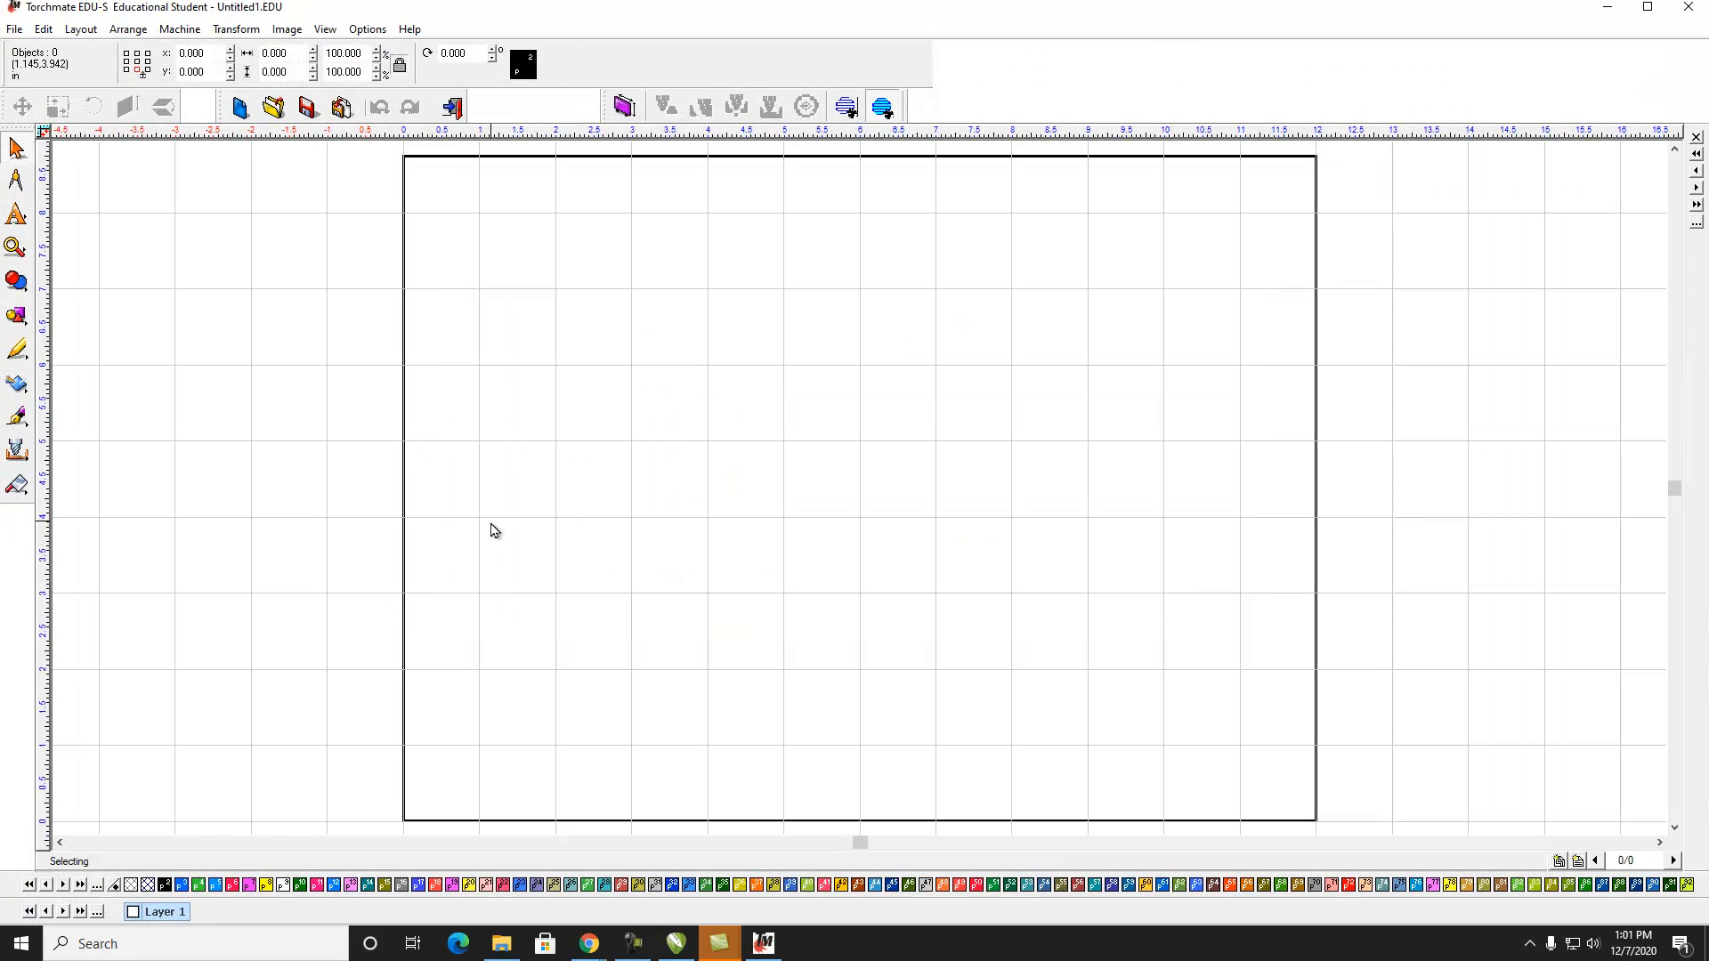
{"action": "scroll", "coordinate": [490, 516], "scroll_direction": "down", "scroll_amount": 3}
{"action": "left_click_drag", "start_coordinate": [1152, 501], "coordinate": [966, 503]}
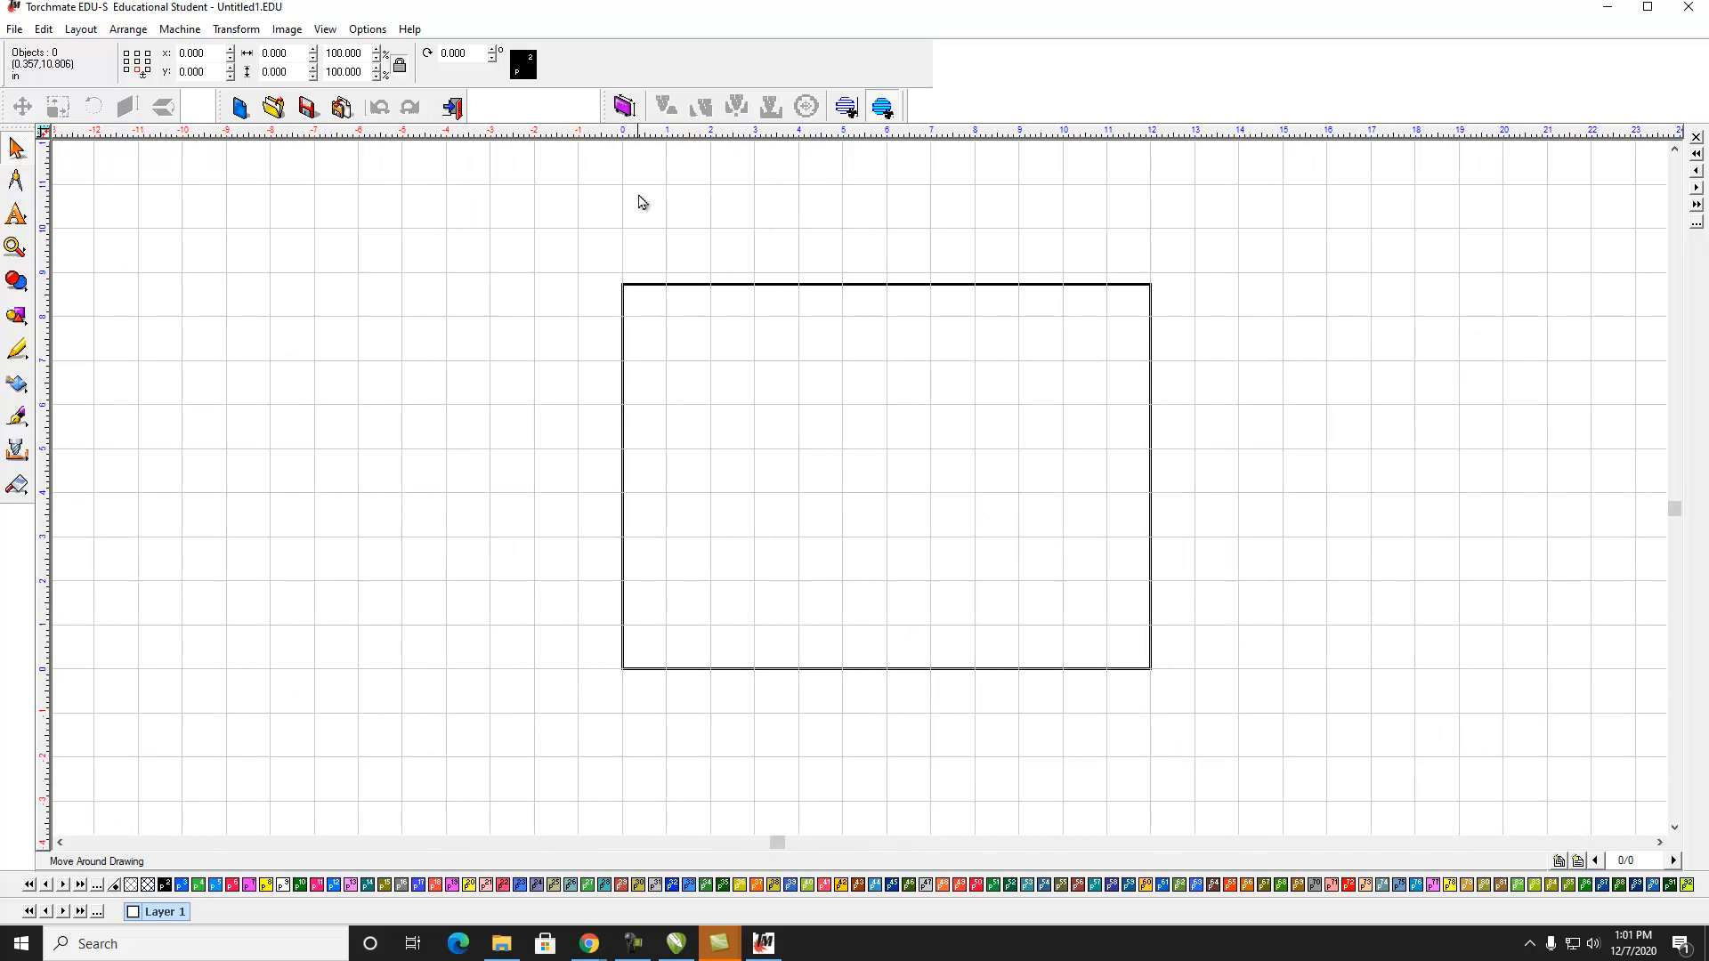
{"action": "left_click", "coordinate": [81, 30]}
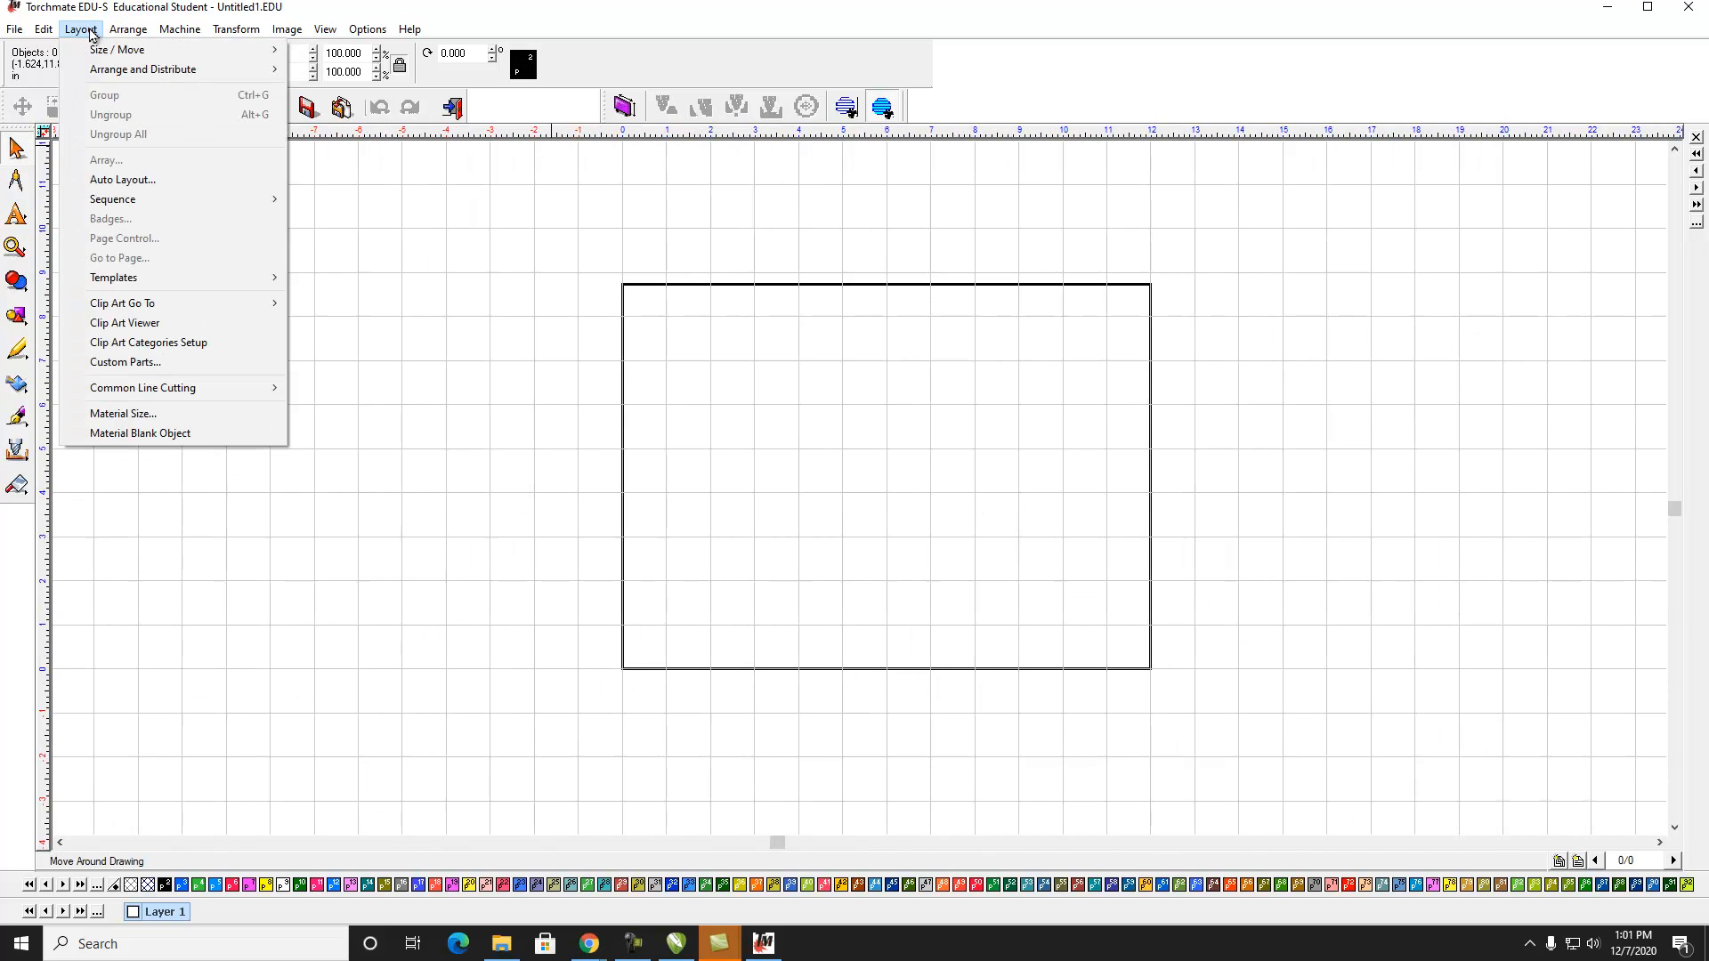
{"action": "left_click", "coordinate": [125, 414]}
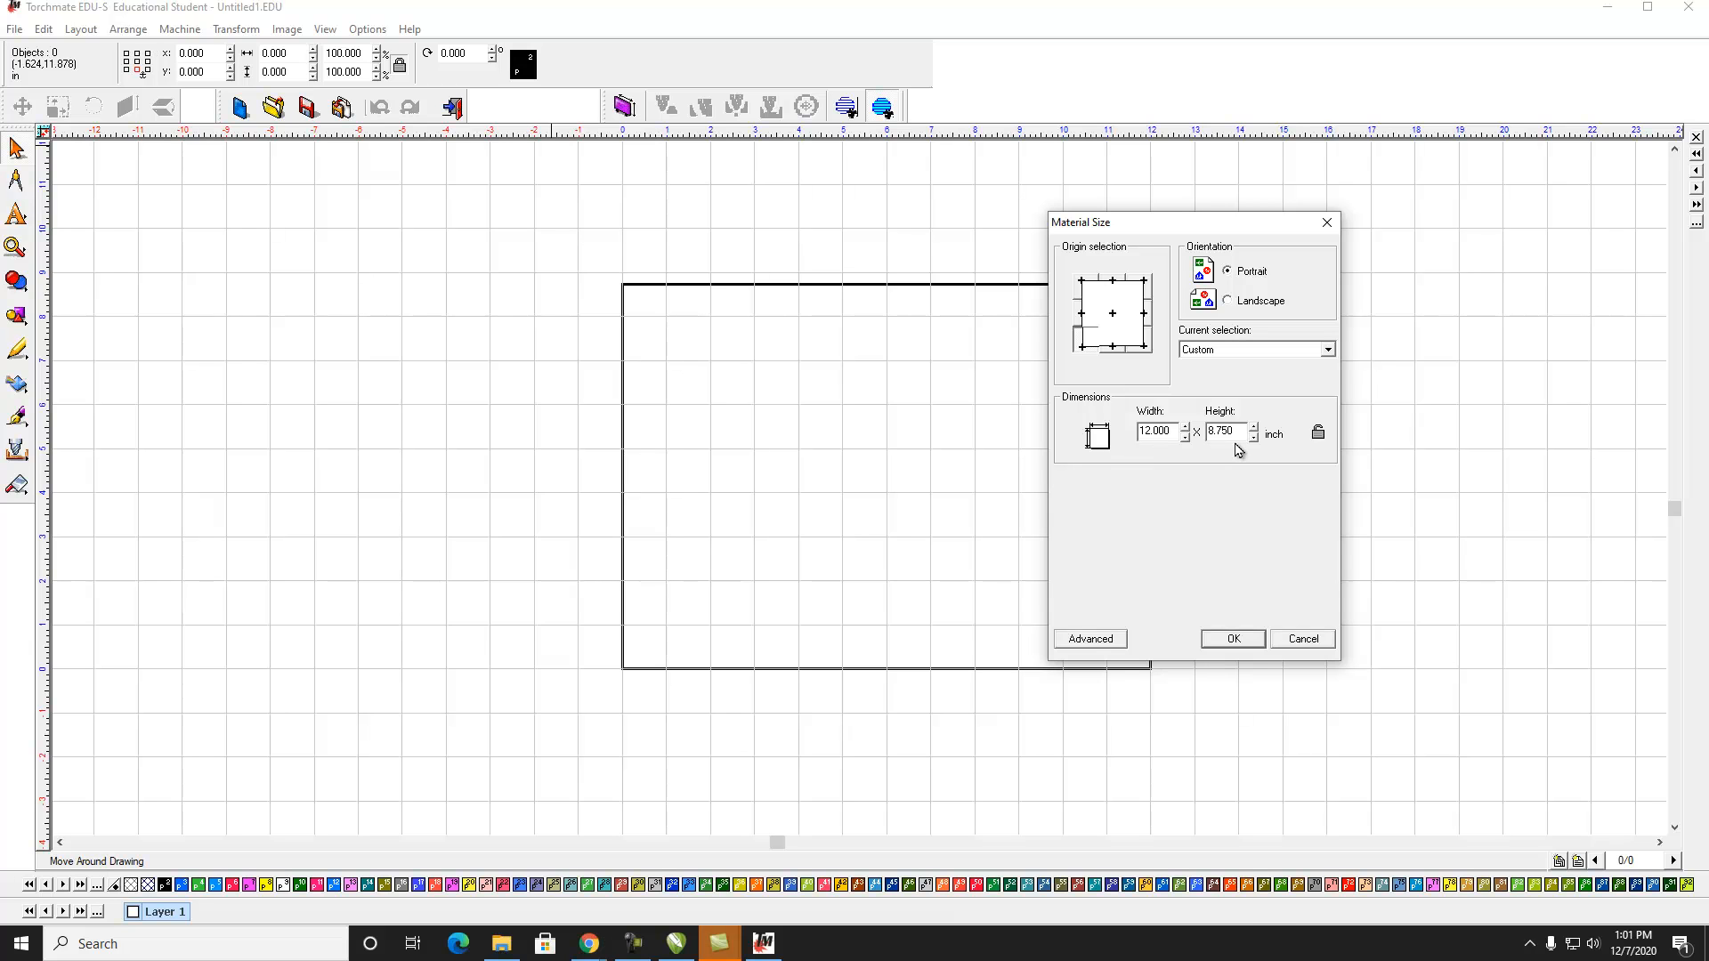
{"action": "left_click", "coordinate": [1255, 639]}
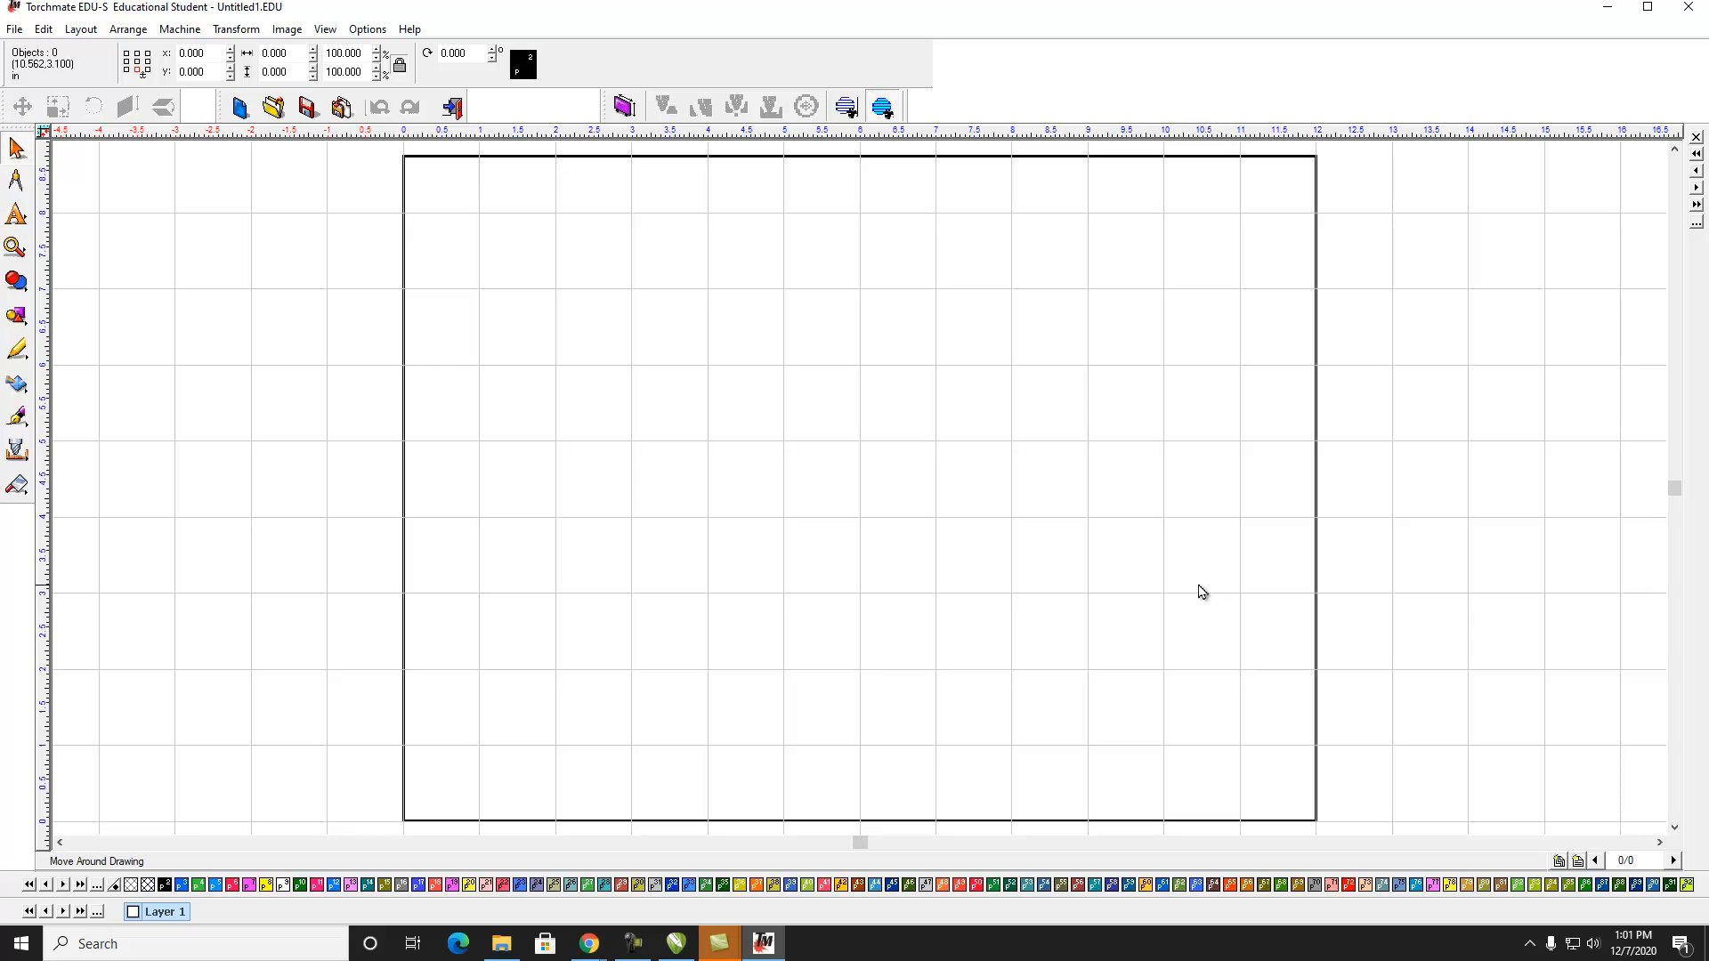
Import Hawkeye Iowa.dxf as polygons scaled in inches, with shapes closed and duplicates removed
{"action": "left_click", "coordinate": [14, 30]}
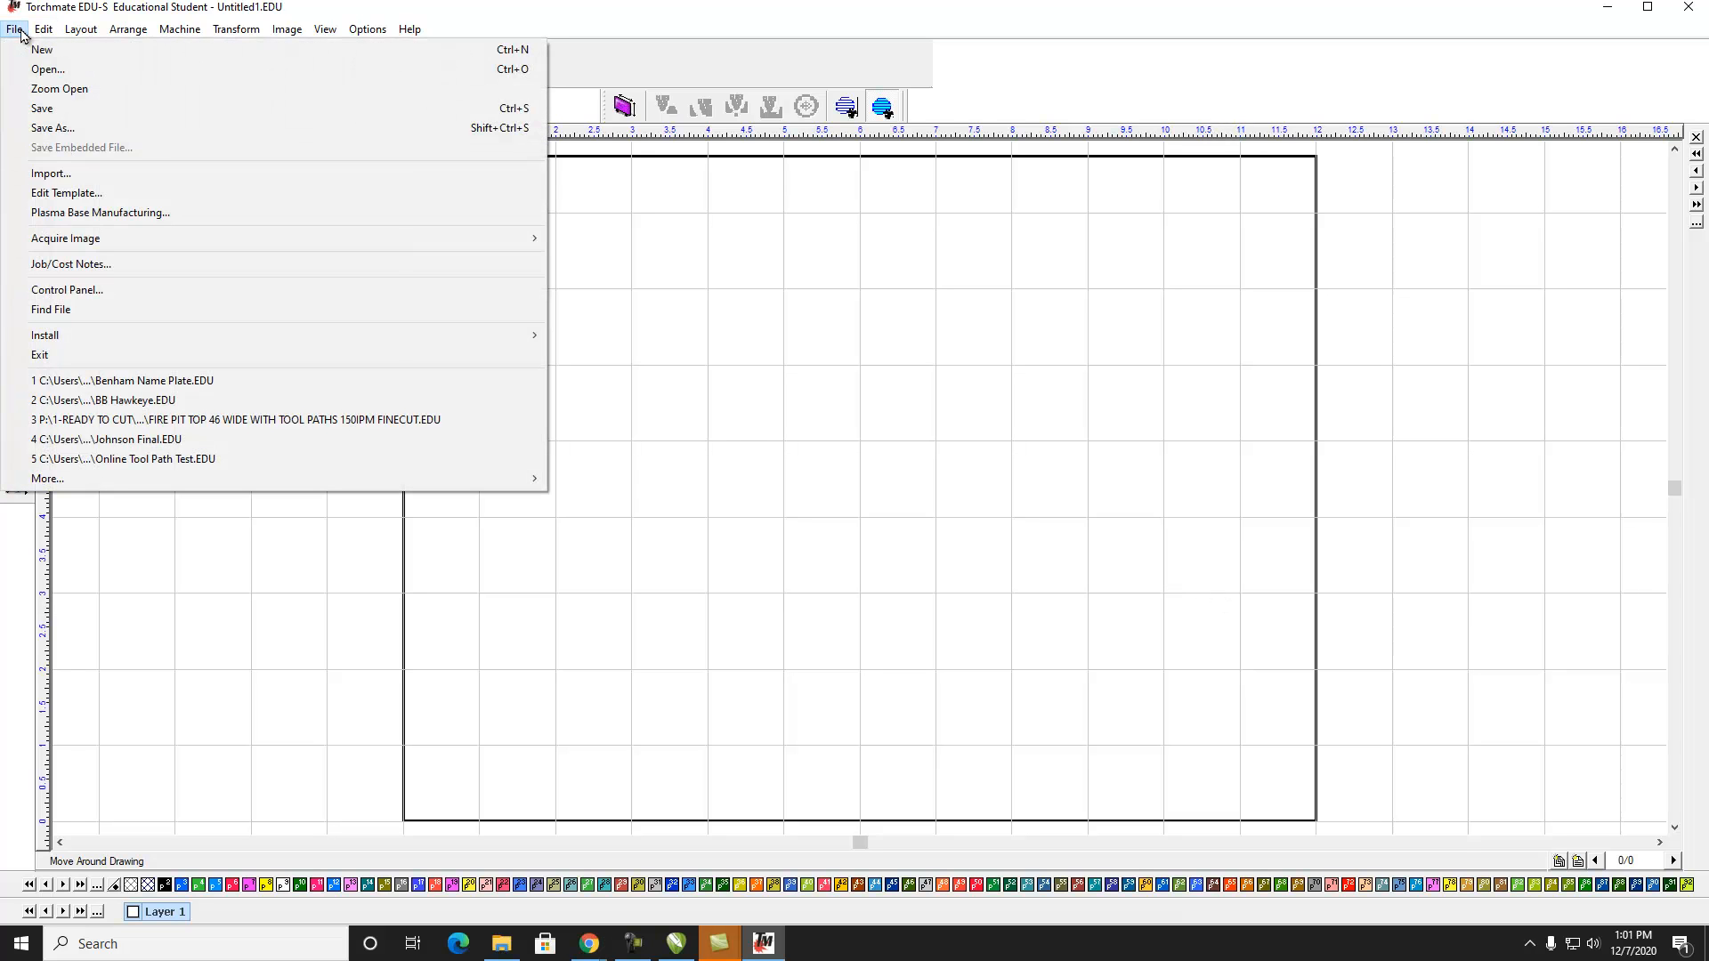
{"action": "left_click", "coordinate": [61, 178]}
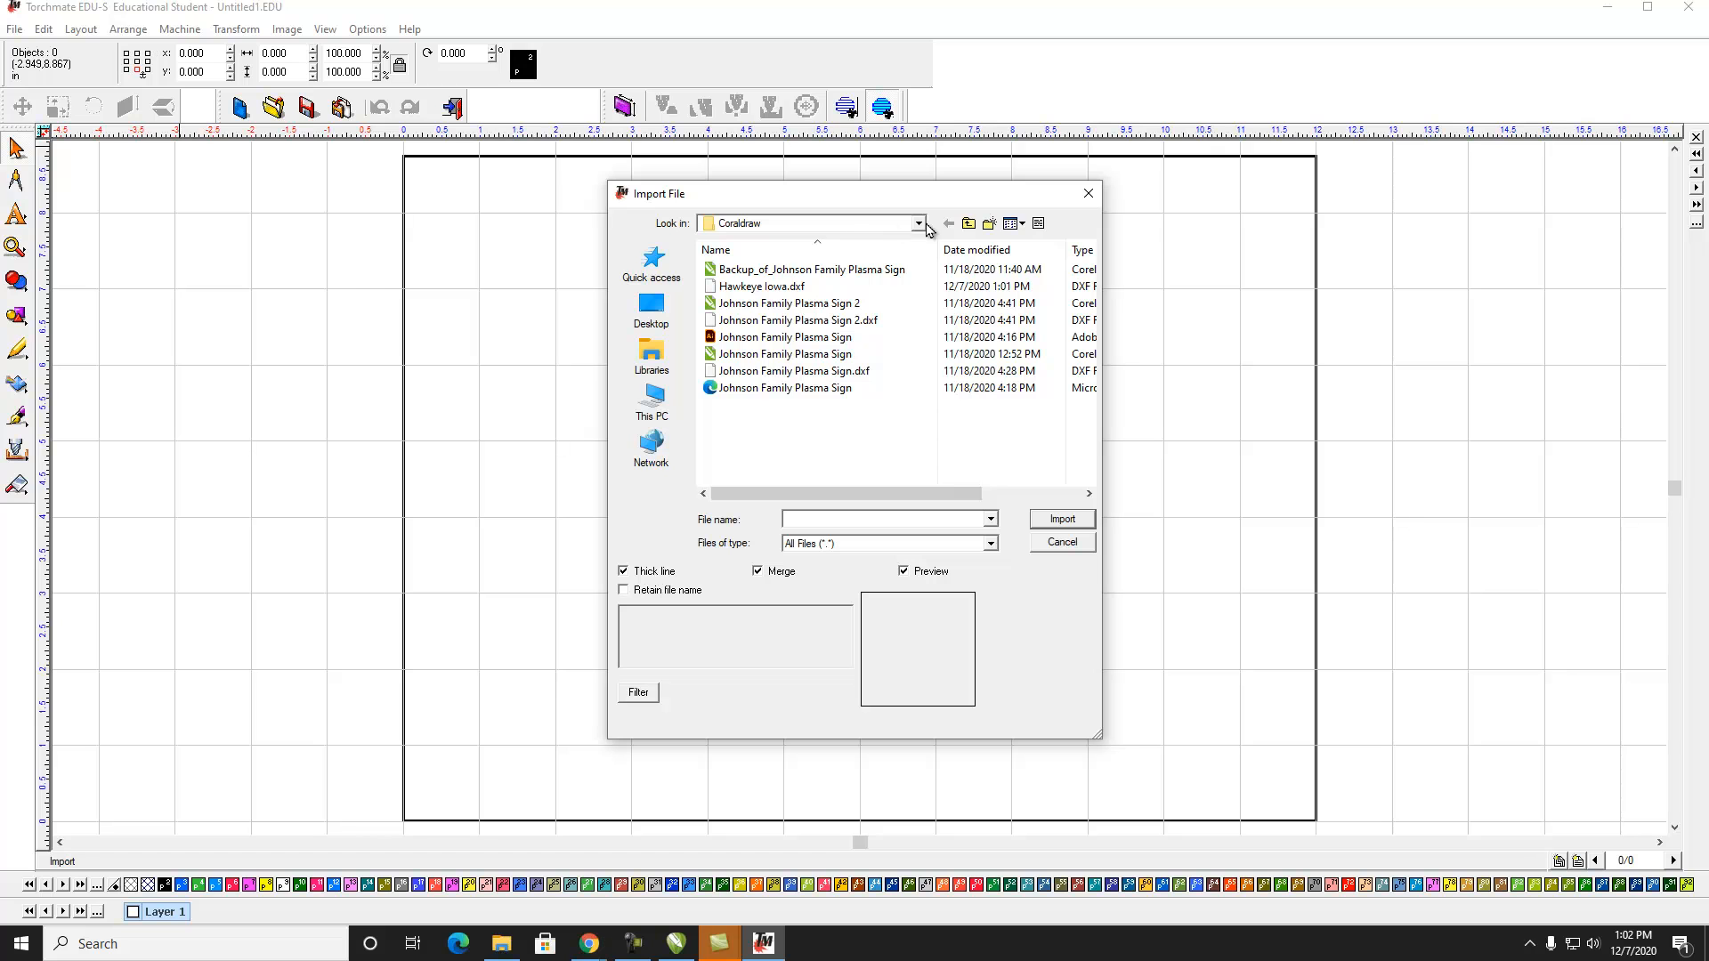
{"action": "left_click", "coordinate": [783, 285]}
{"action": "left_click", "coordinate": [1056, 526]}
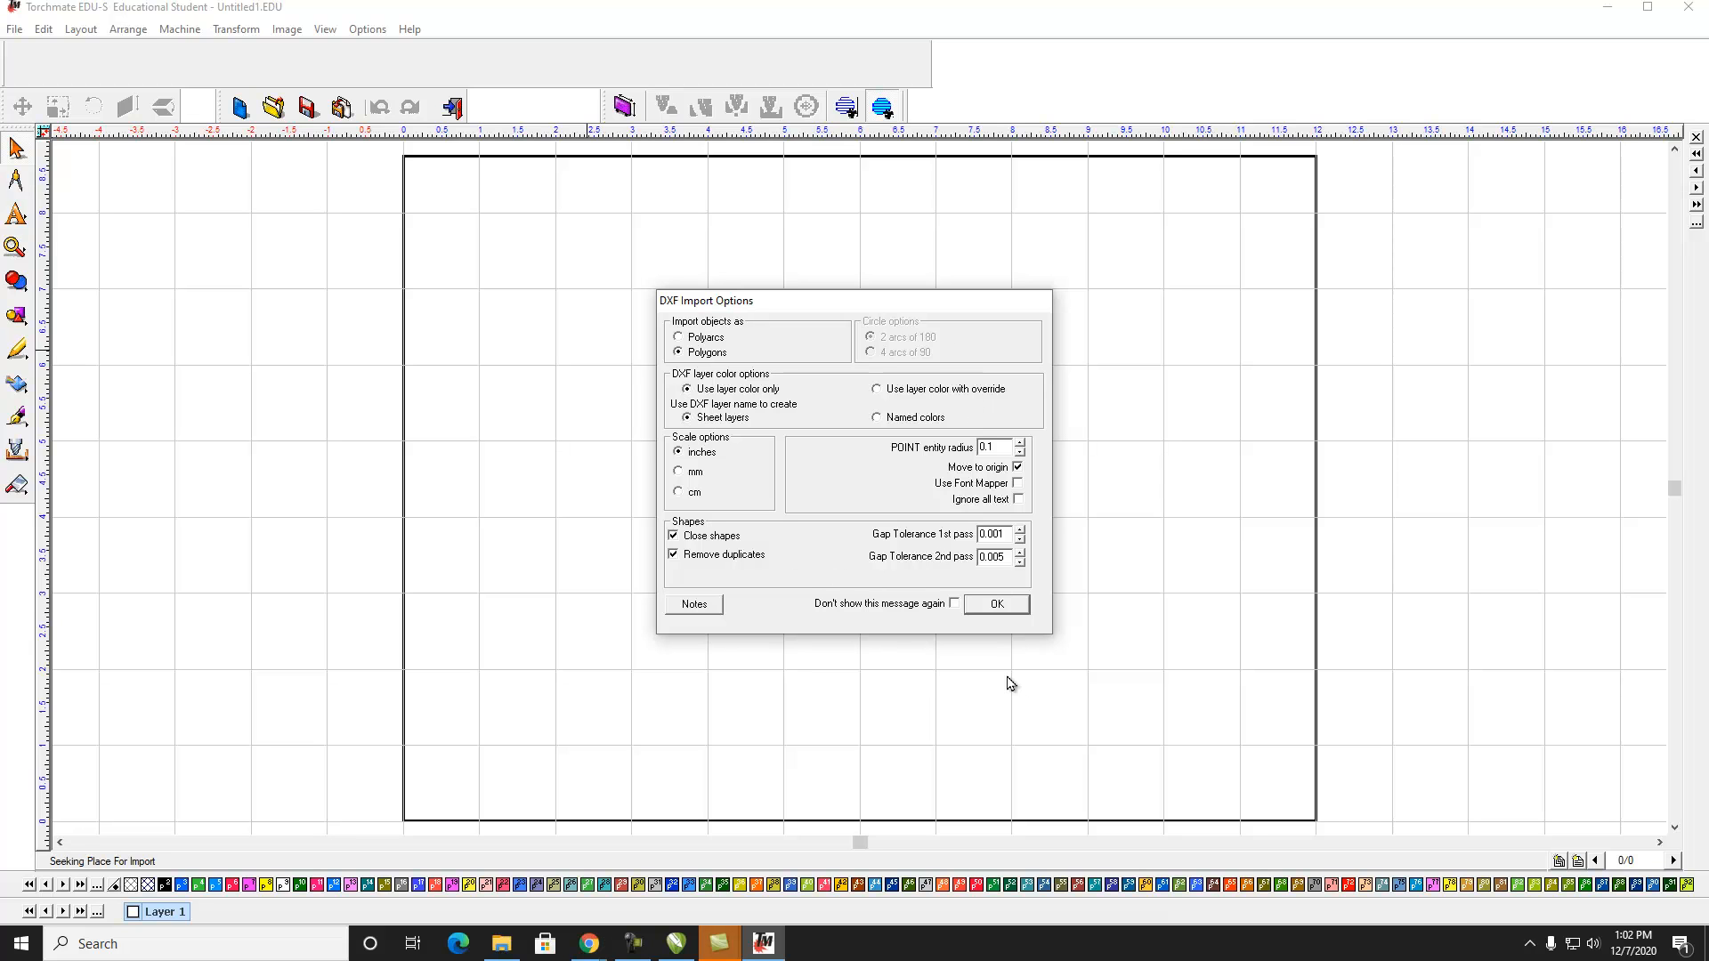
{"action": "left_click", "coordinate": [997, 605]}
{"action": "scroll", "coordinate": [846, 494], "scroll_direction": "down", "scroll_amount": 2}
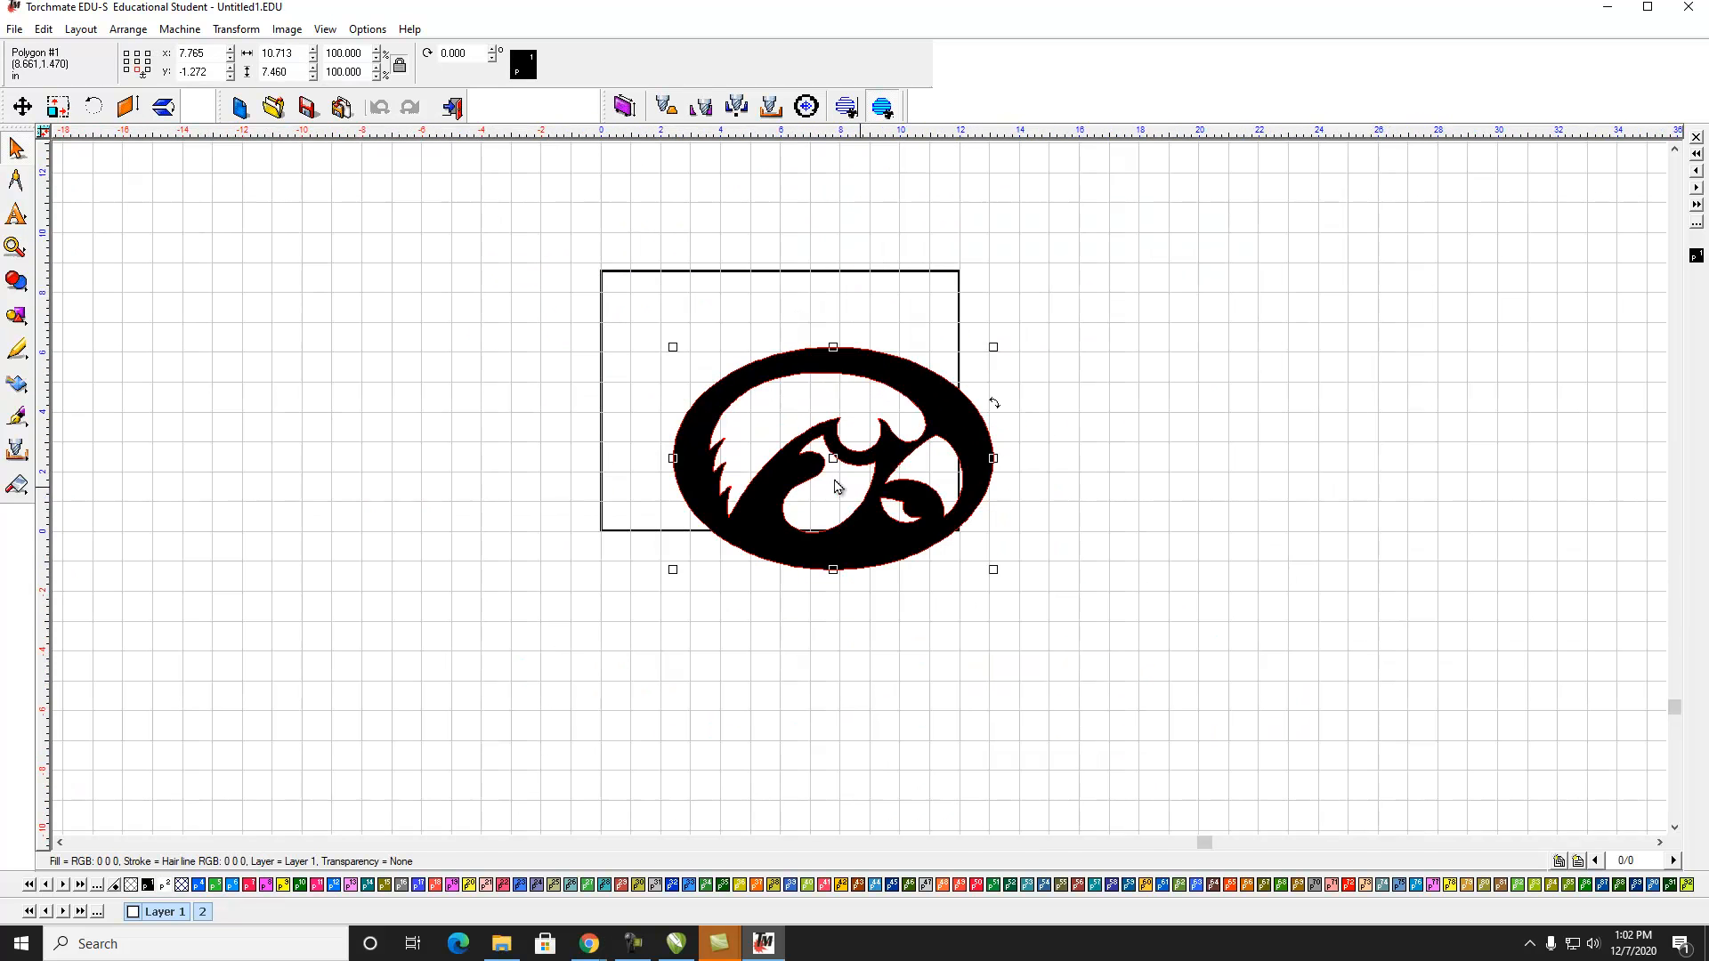
Move the imported logo inside the material rectangle and enlarge it from its lower-left corner to about 11.06 by 7.7 inches
{"action": "left_click_drag", "start_coordinate": [836, 468], "coordinate": [785, 412]}
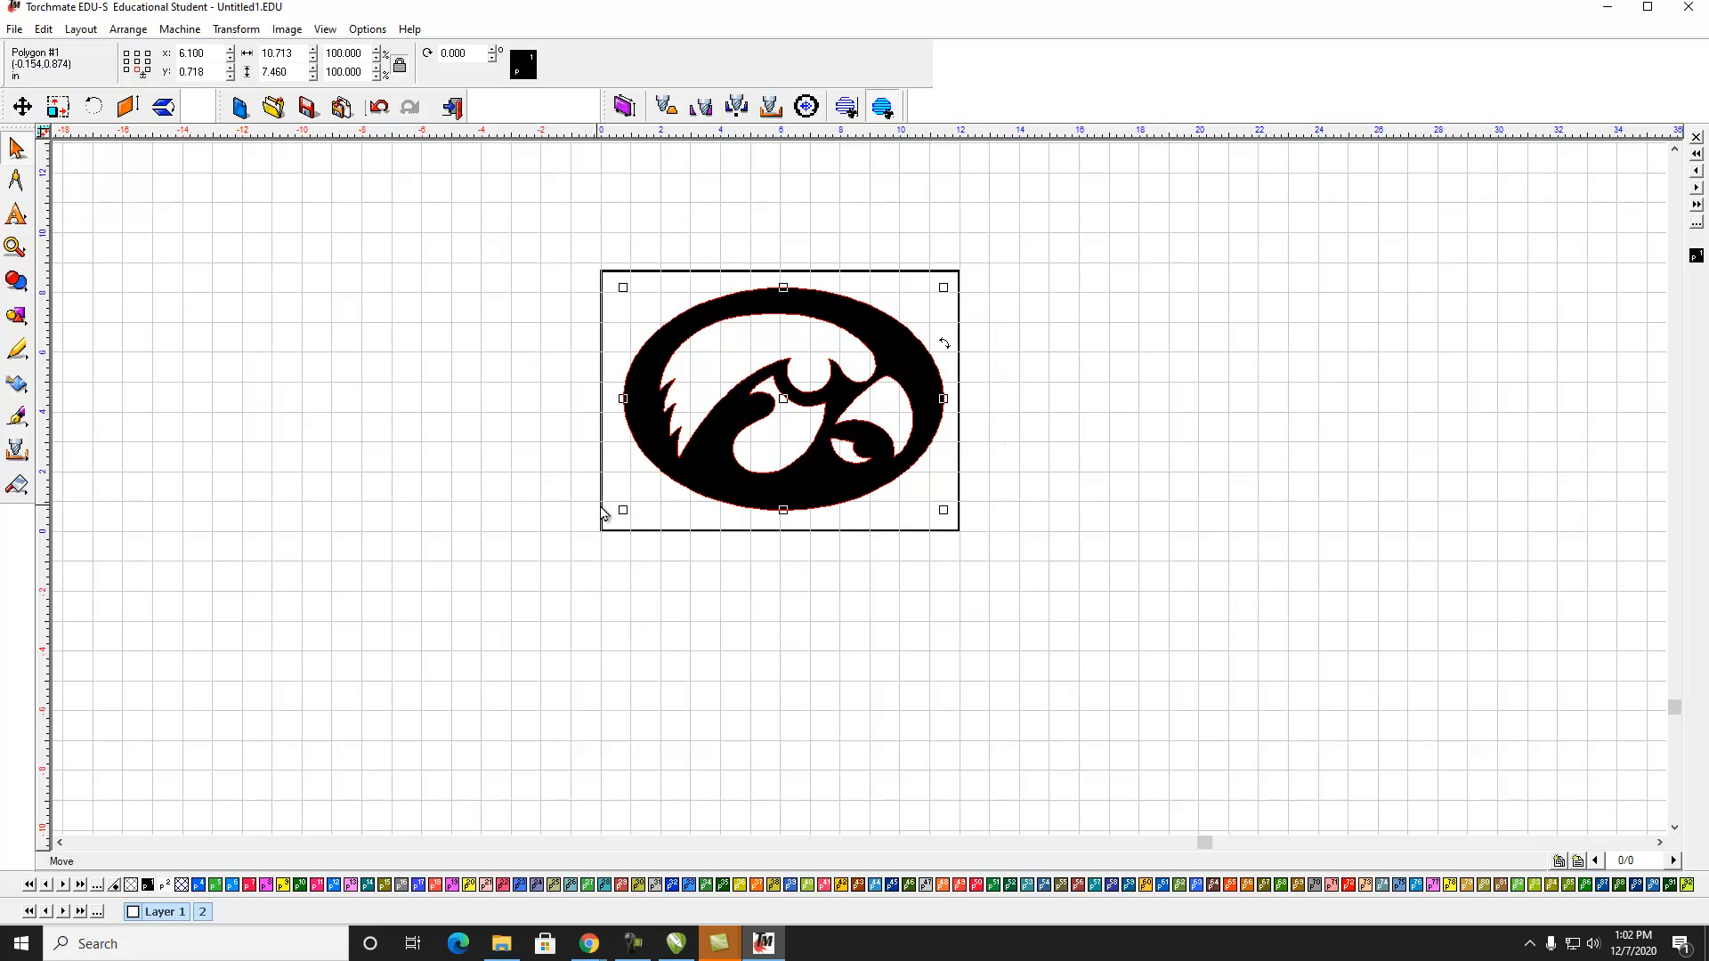
{"action": "left_click_drag", "start_coordinate": [625, 508], "coordinate": [614, 517]}
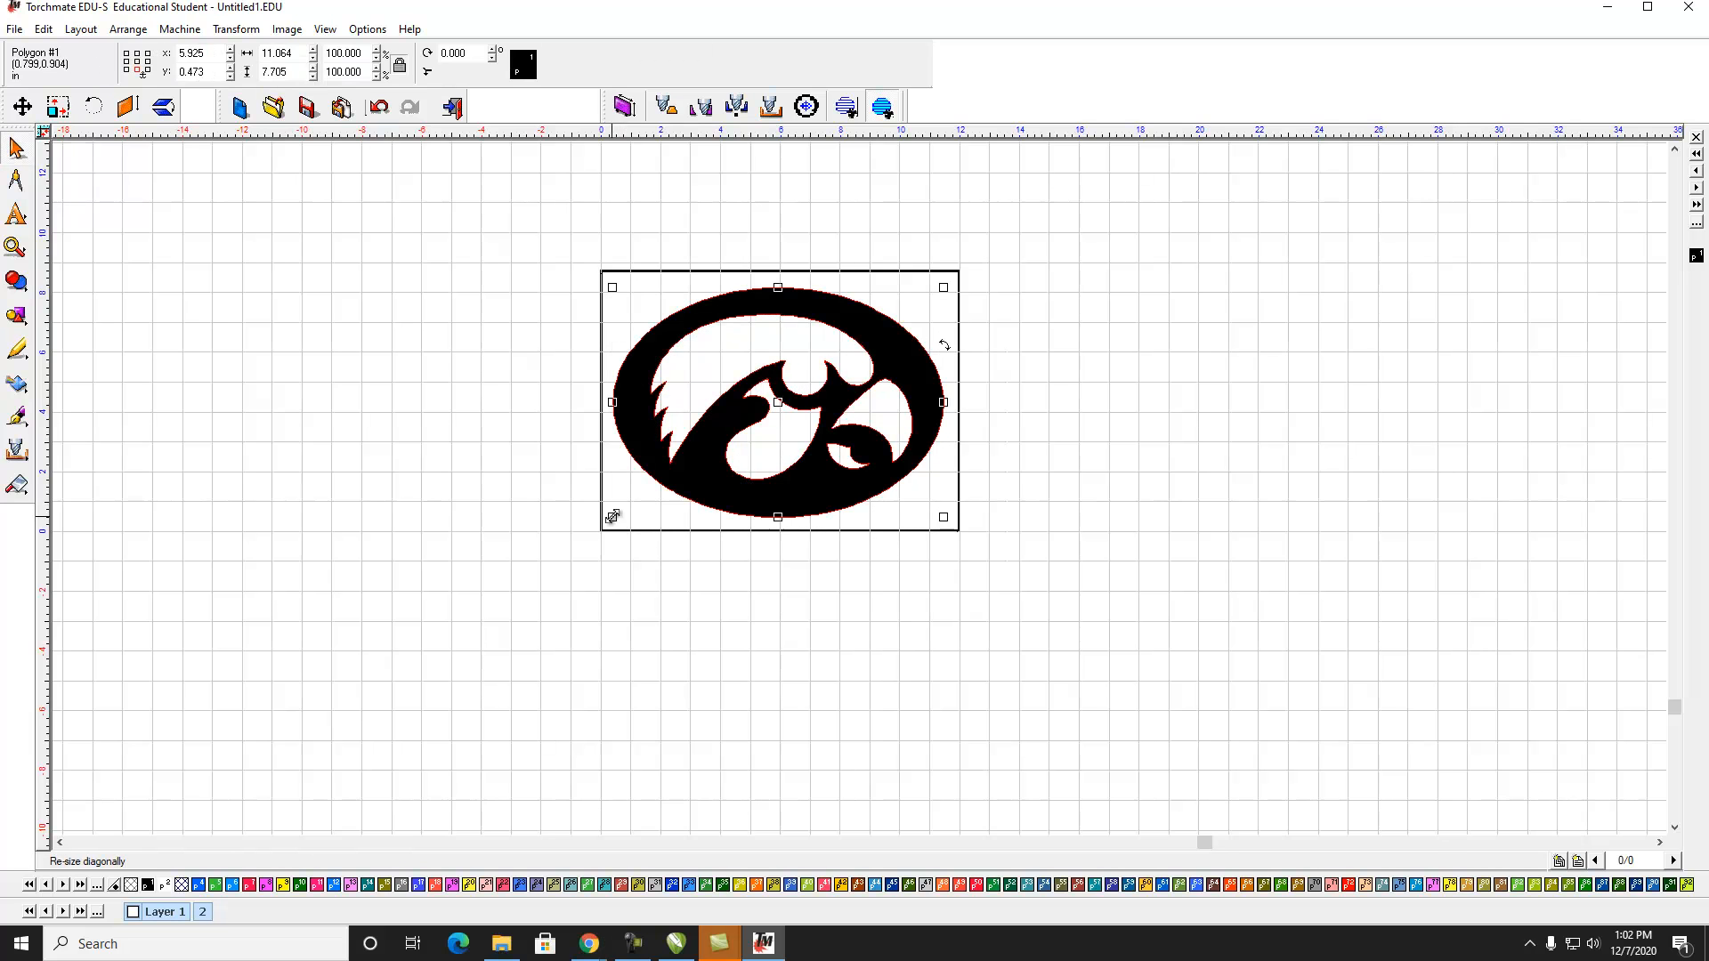
{"action": "scroll", "coordinate": [659, 465], "scroll_direction": "down", "scroll_amount": 2}
{"action": "scroll", "coordinate": [858, 484], "scroll_direction": "up", "scroll_amount": 4}
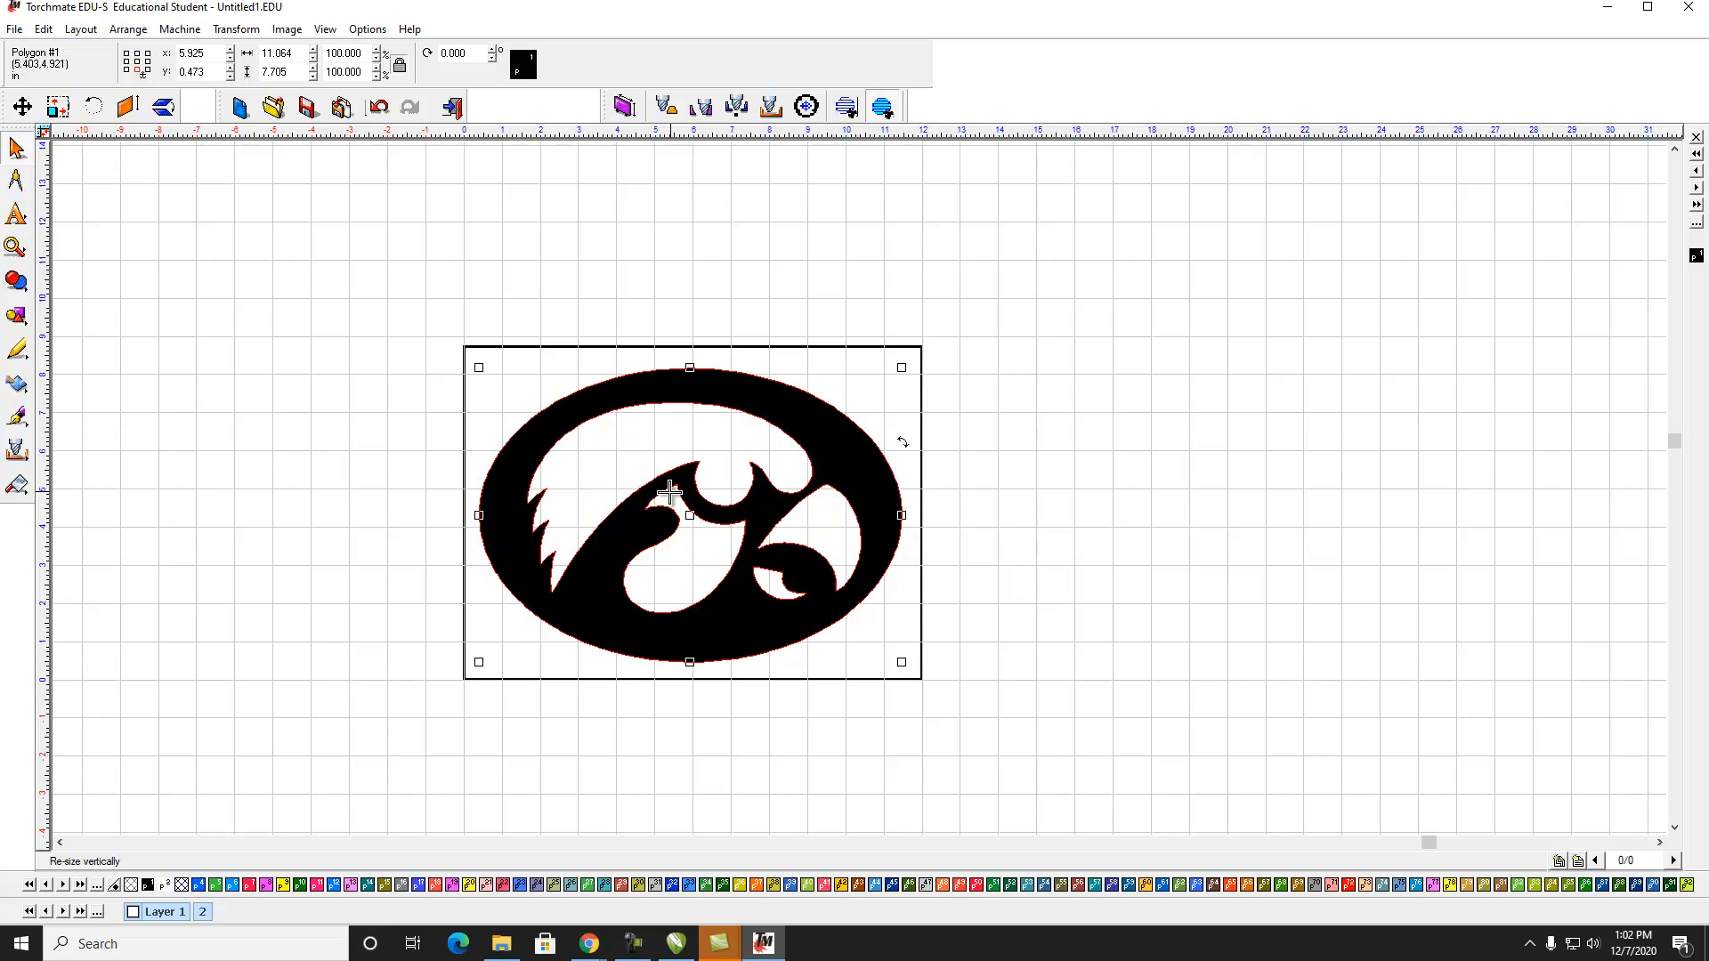
{"action": "left_click", "coordinate": [343, 338]}
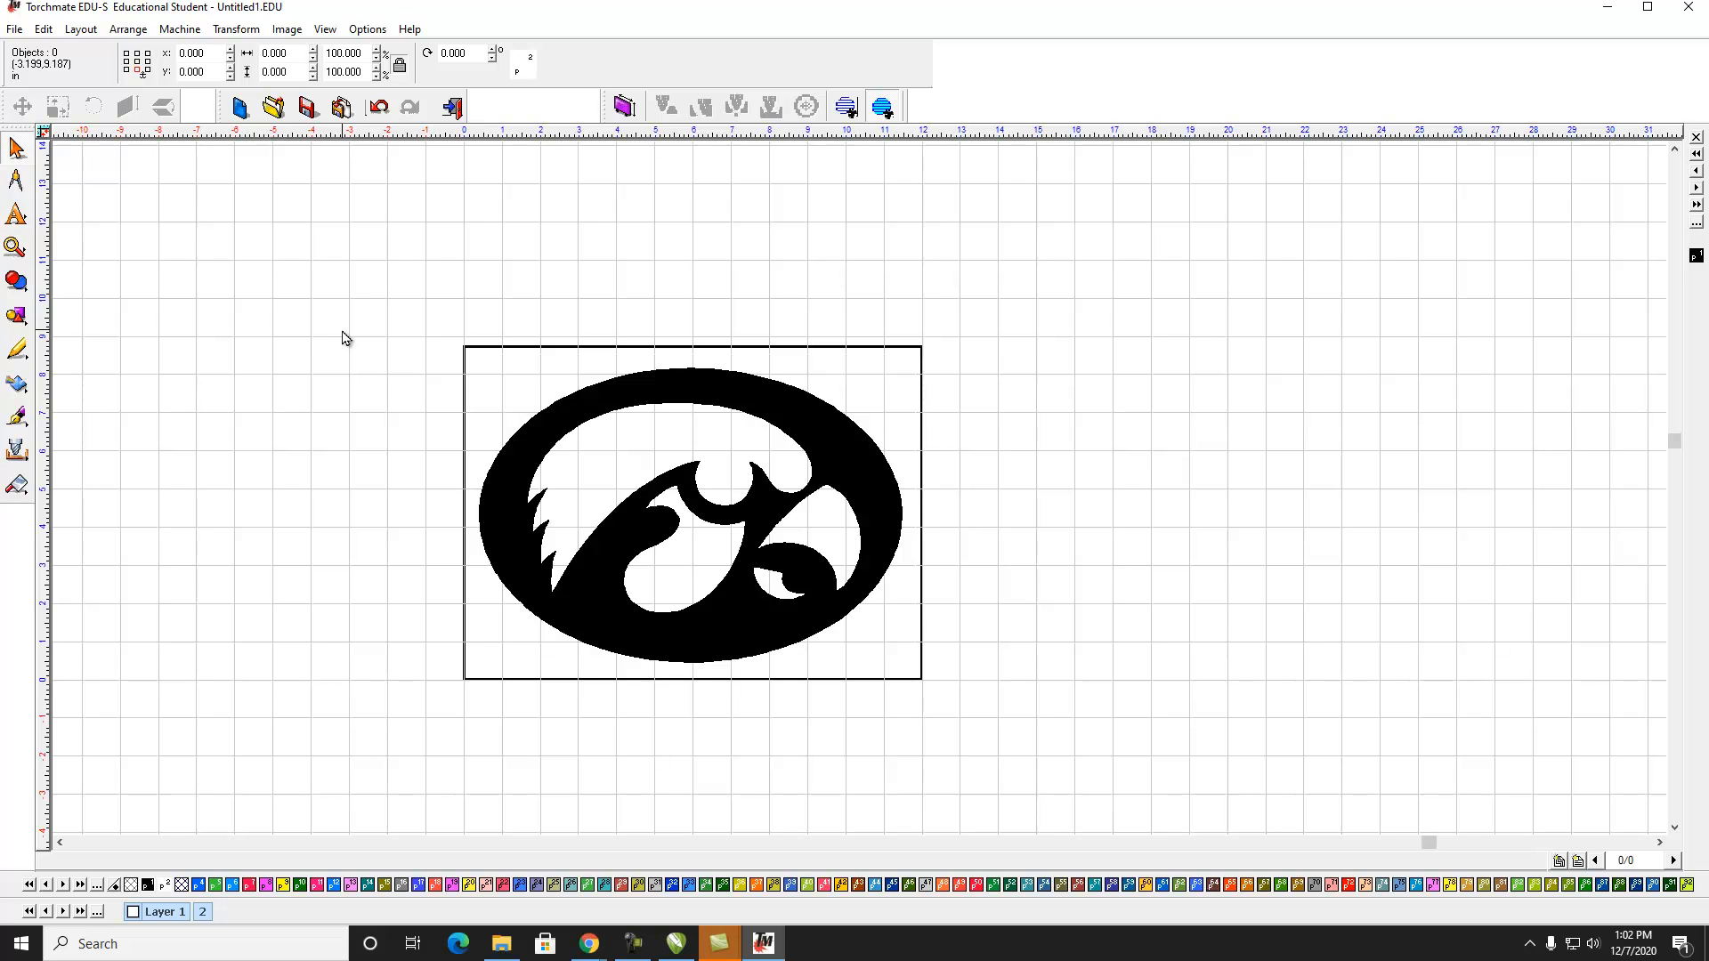
Draw a circle with a radius of about 0.8 inch outside the material, just beyond its upper-left corner
{"action": "scroll", "coordinate": [556, 425], "scroll_direction": "up", "scroll_amount": 1}
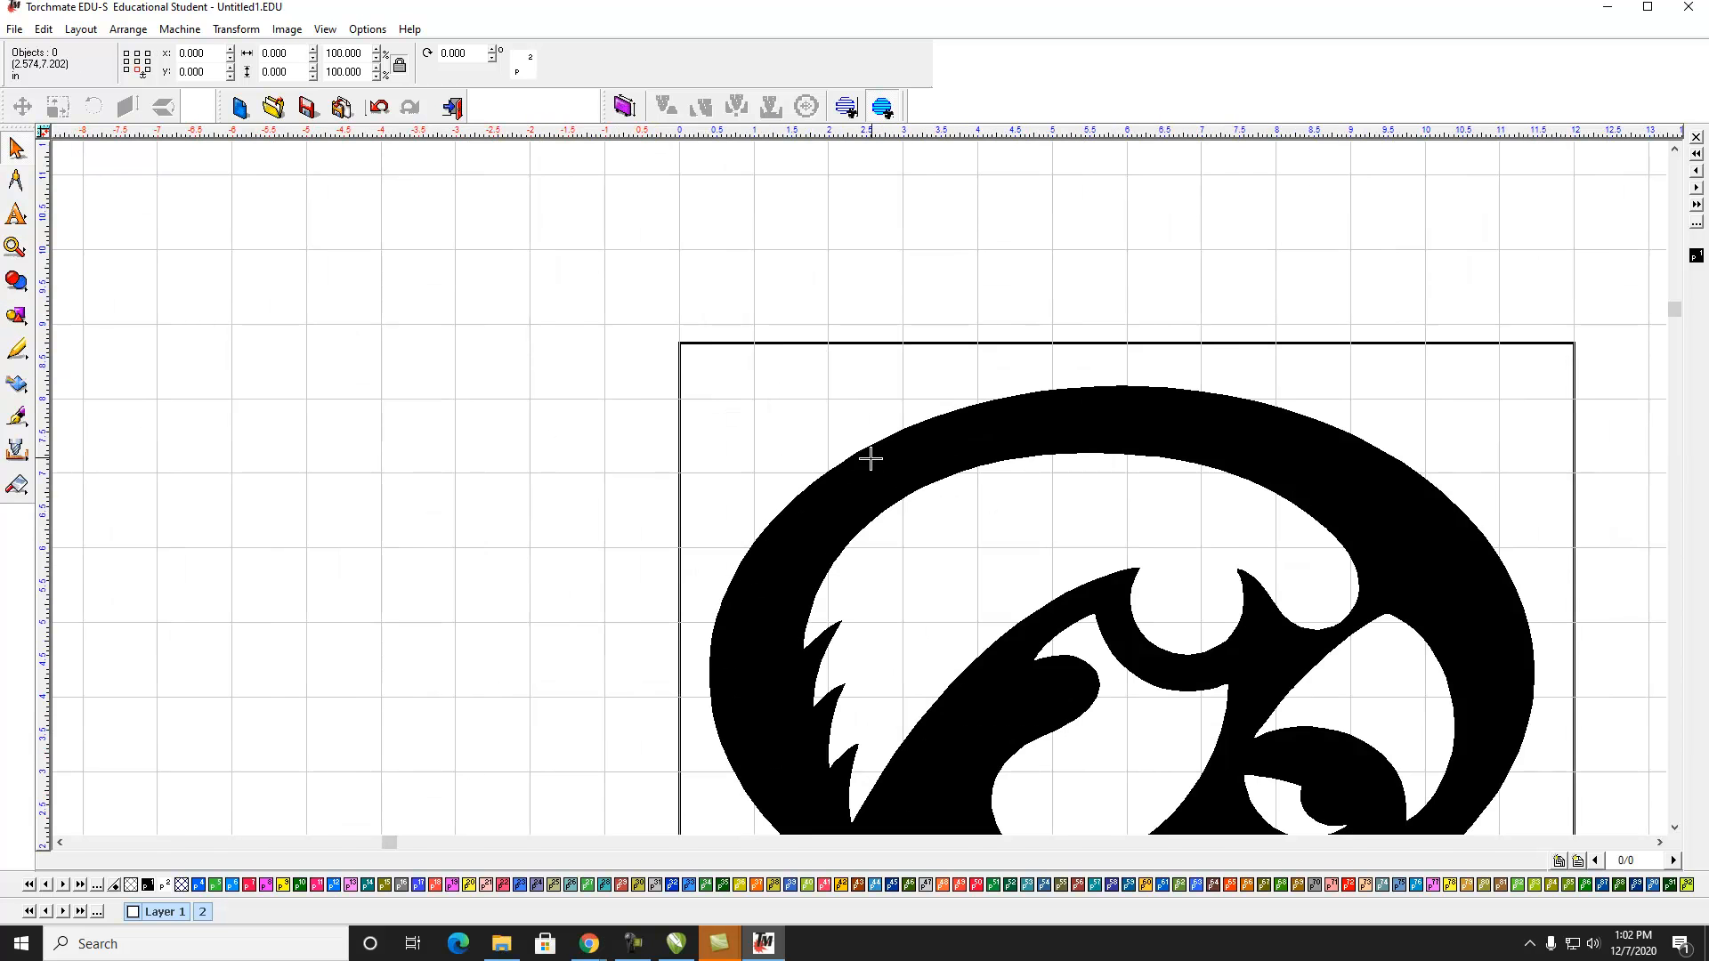
{"action": "scroll", "coordinate": [1323, 459], "scroll_direction": "down", "scroll_amount": 1}
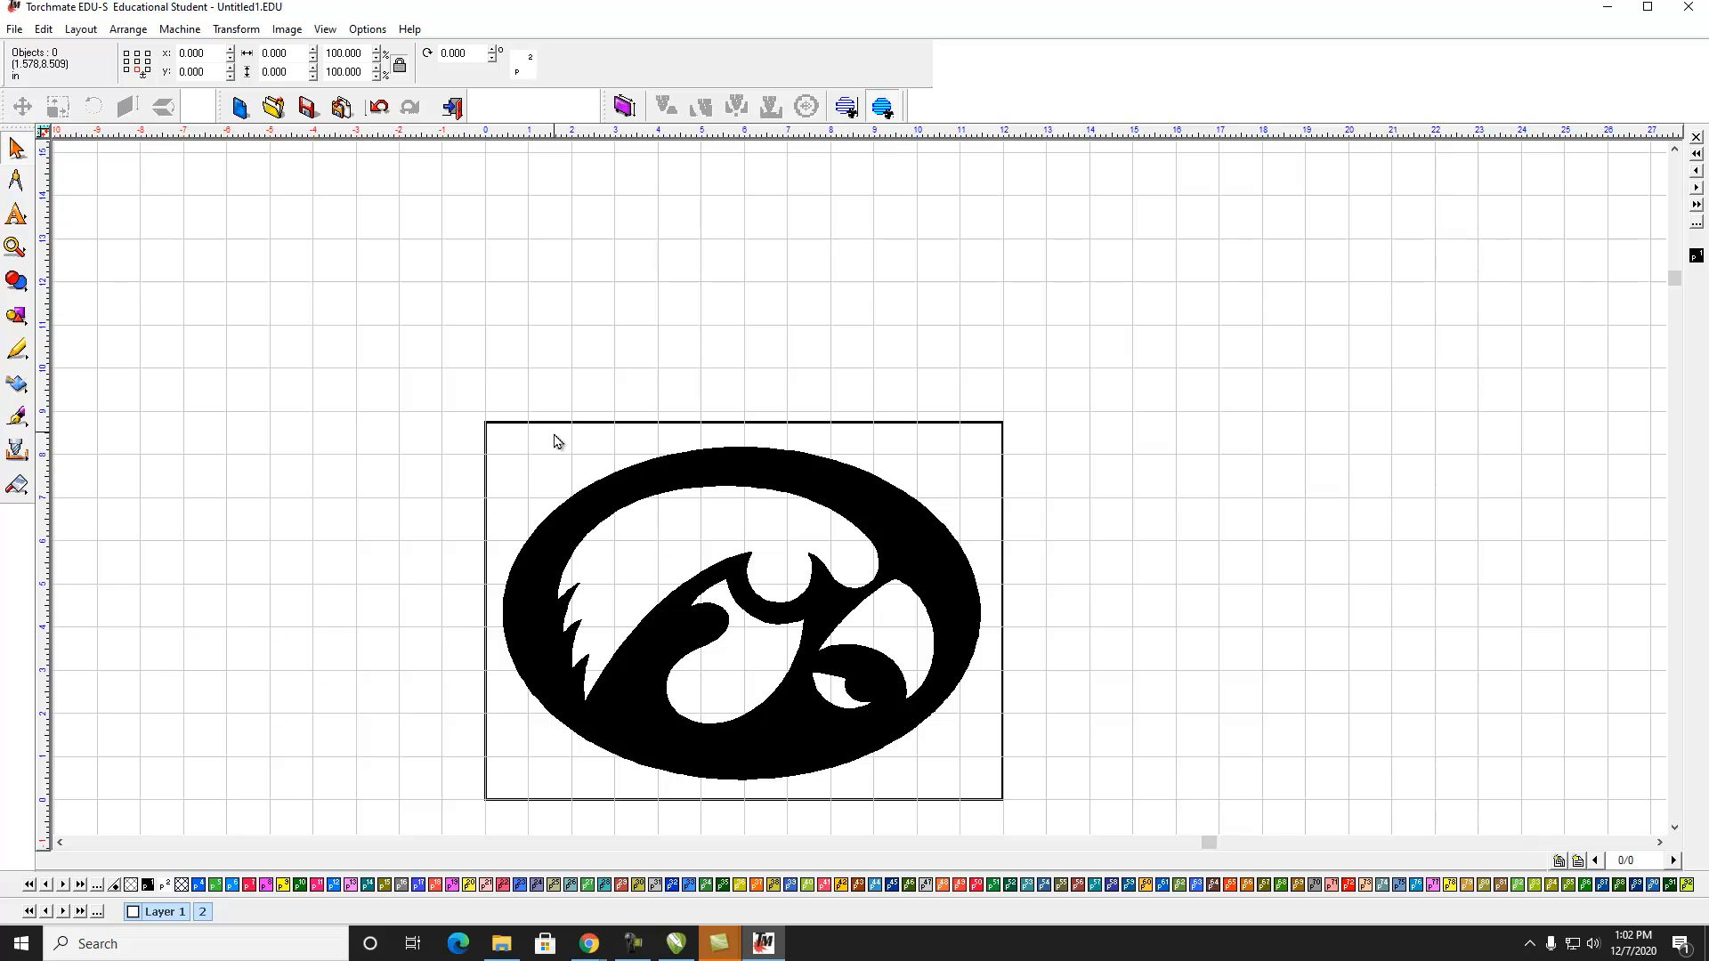
{"action": "left_click", "coordinate": [18, 317]}
{"action": "left_click", "coordinate": [68, 326]}
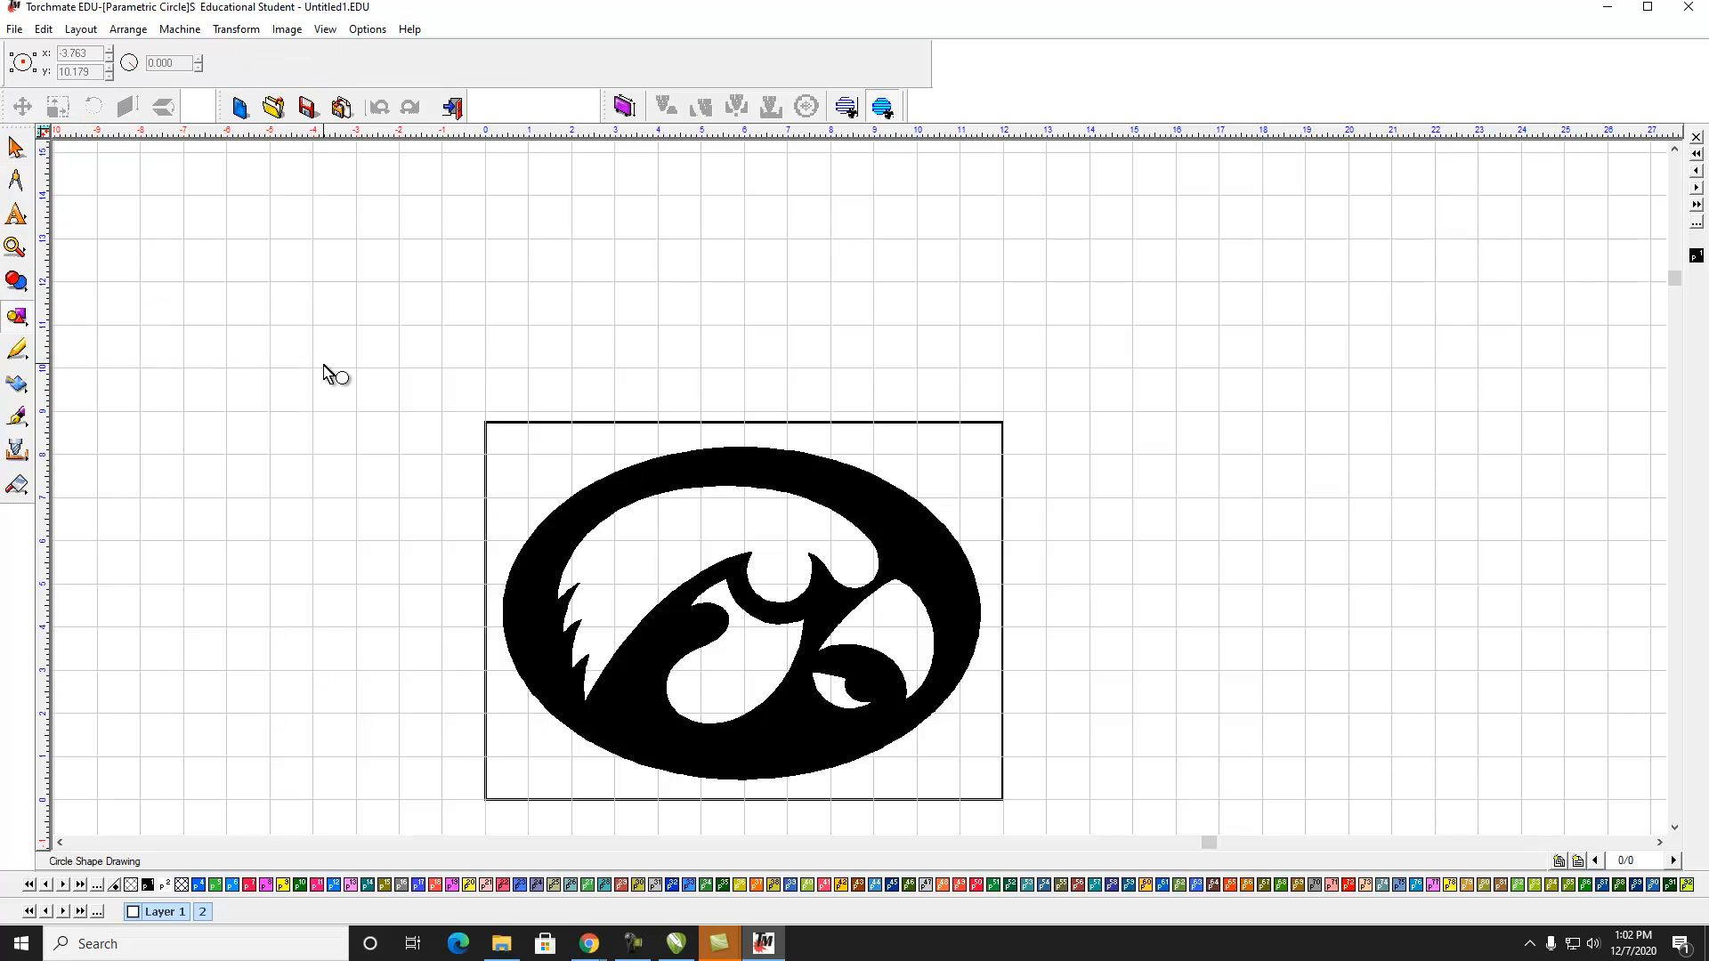
{"action": "left_click_drag", "start_coordinate": [432, 363], "coordinate": [459, 377]}
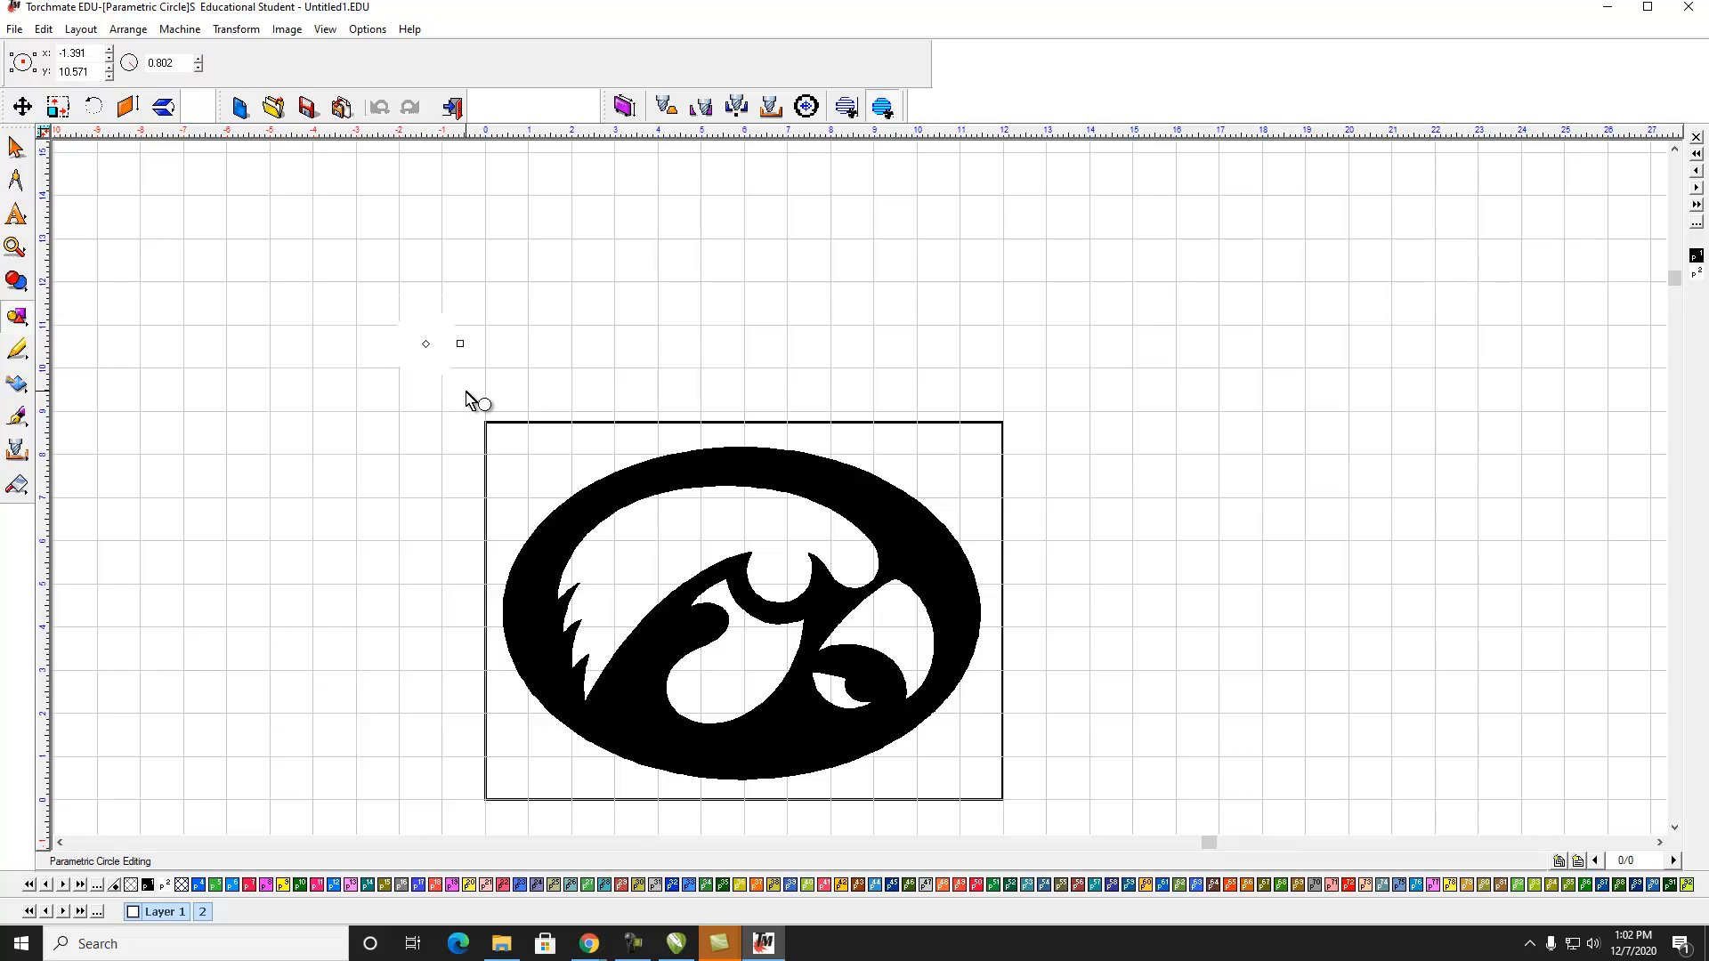
{"action": "scroll", "coordinate": [436, 366], "scroll_direction": "up", "scroll_amount": 1}
{"action": "scroll", "coordinate": [436, 365], "scroll_direction": "down", "scroll_amount": 1}
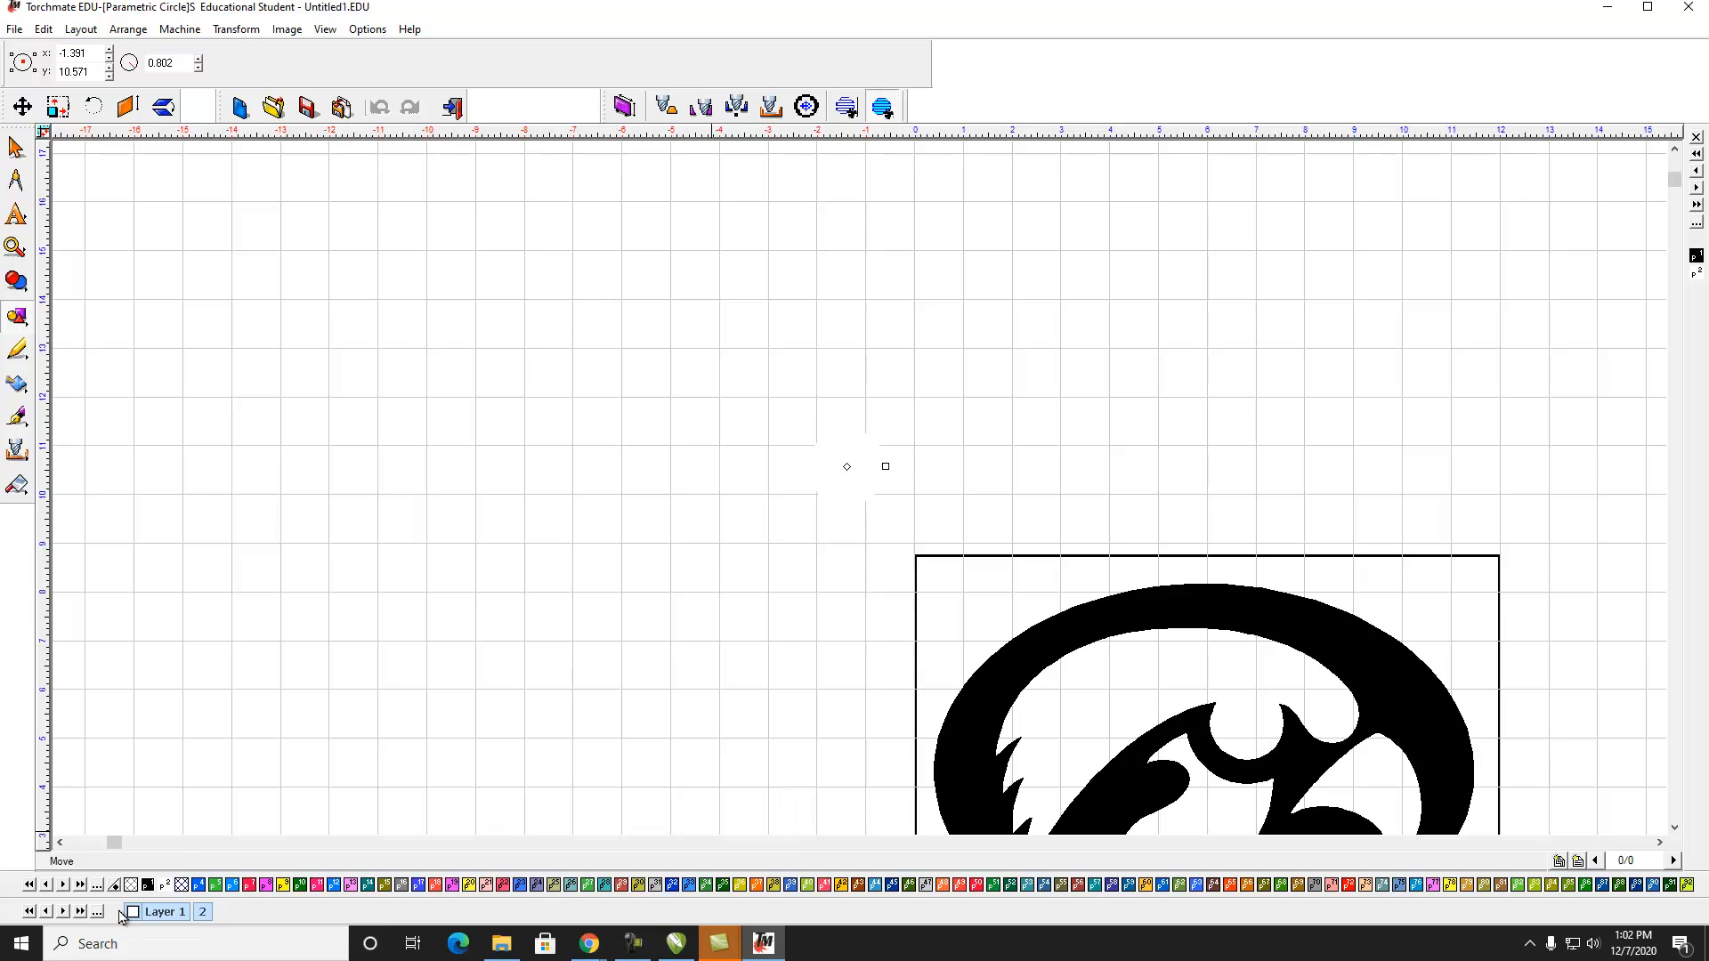
Fill the new circle with dark green and set its radius to 0.125 inch
{"action": "left_click", "coordinate": [304, 885]}
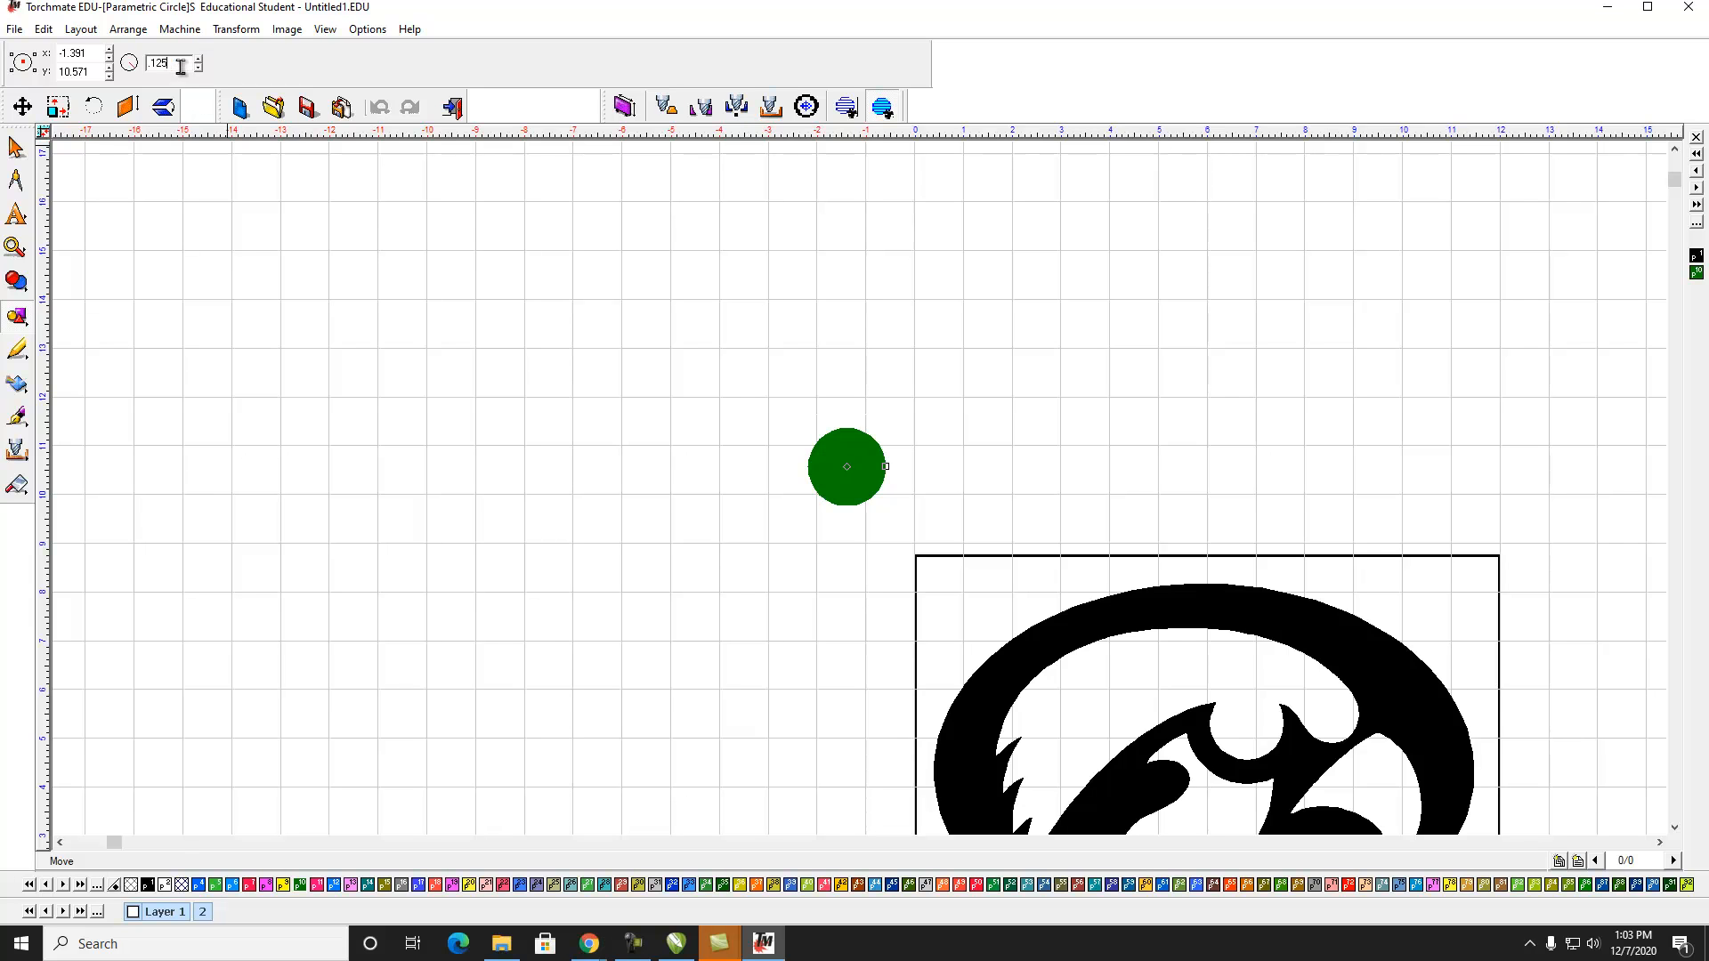
{"action": "key", "text": "Return"}
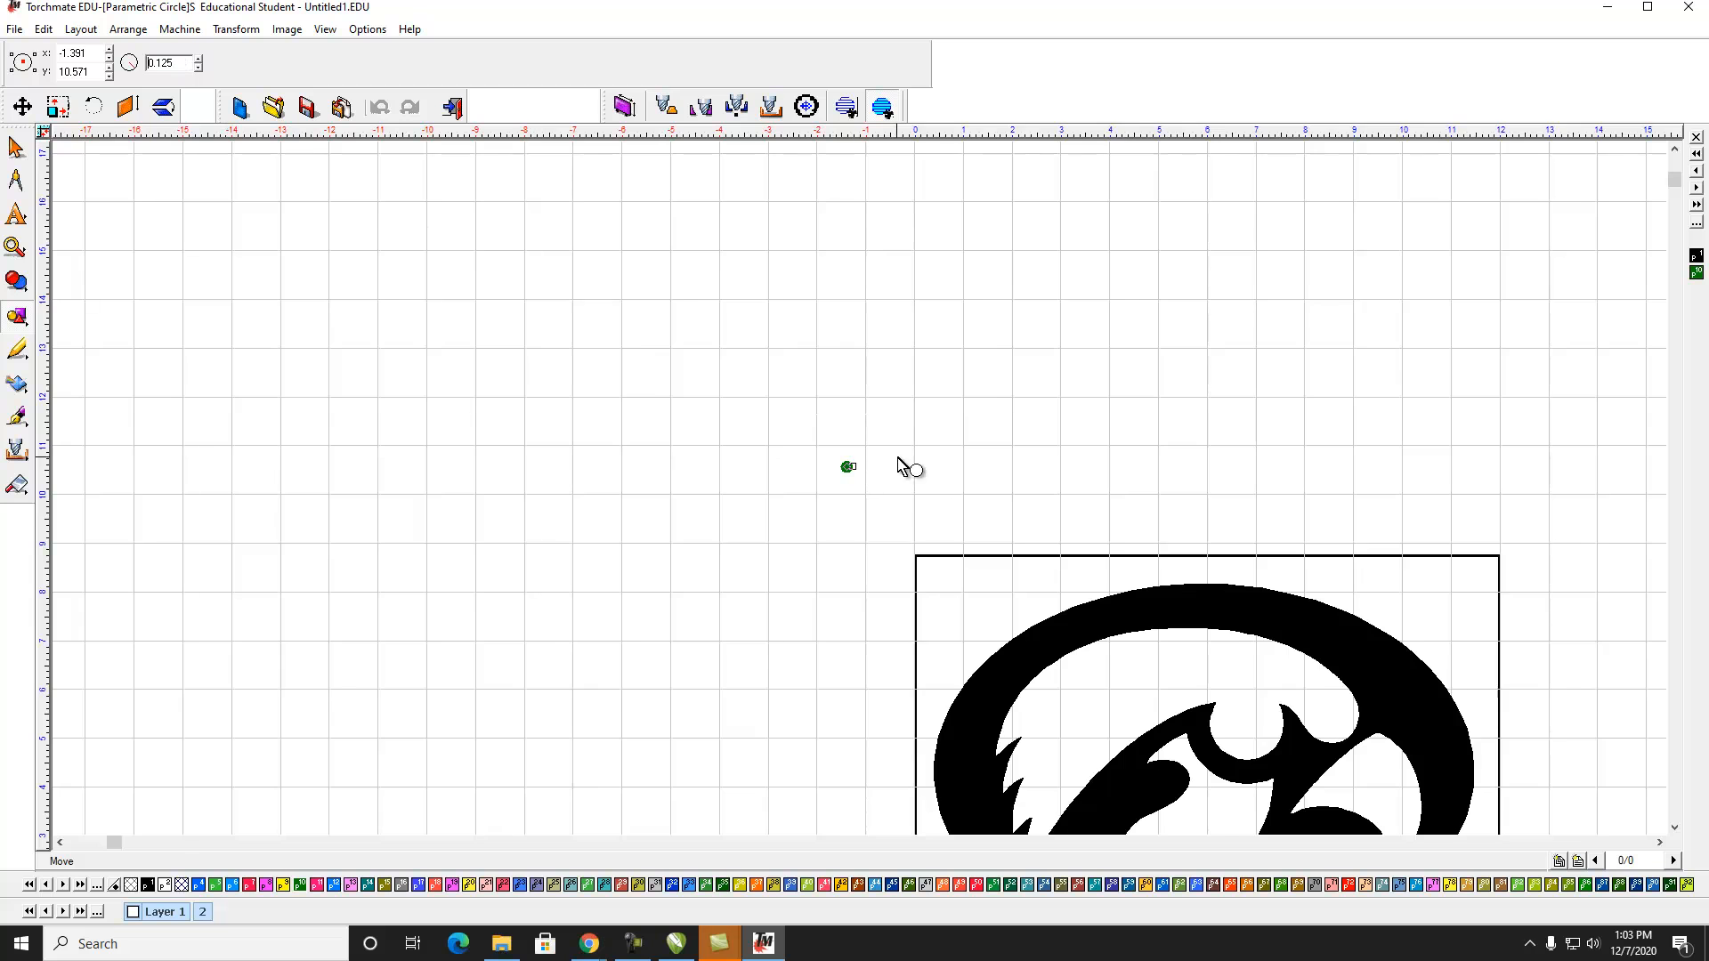
{"action": "left_click_drag", "start_coordinate": [961, 497], "coordinate": [863, 413]}
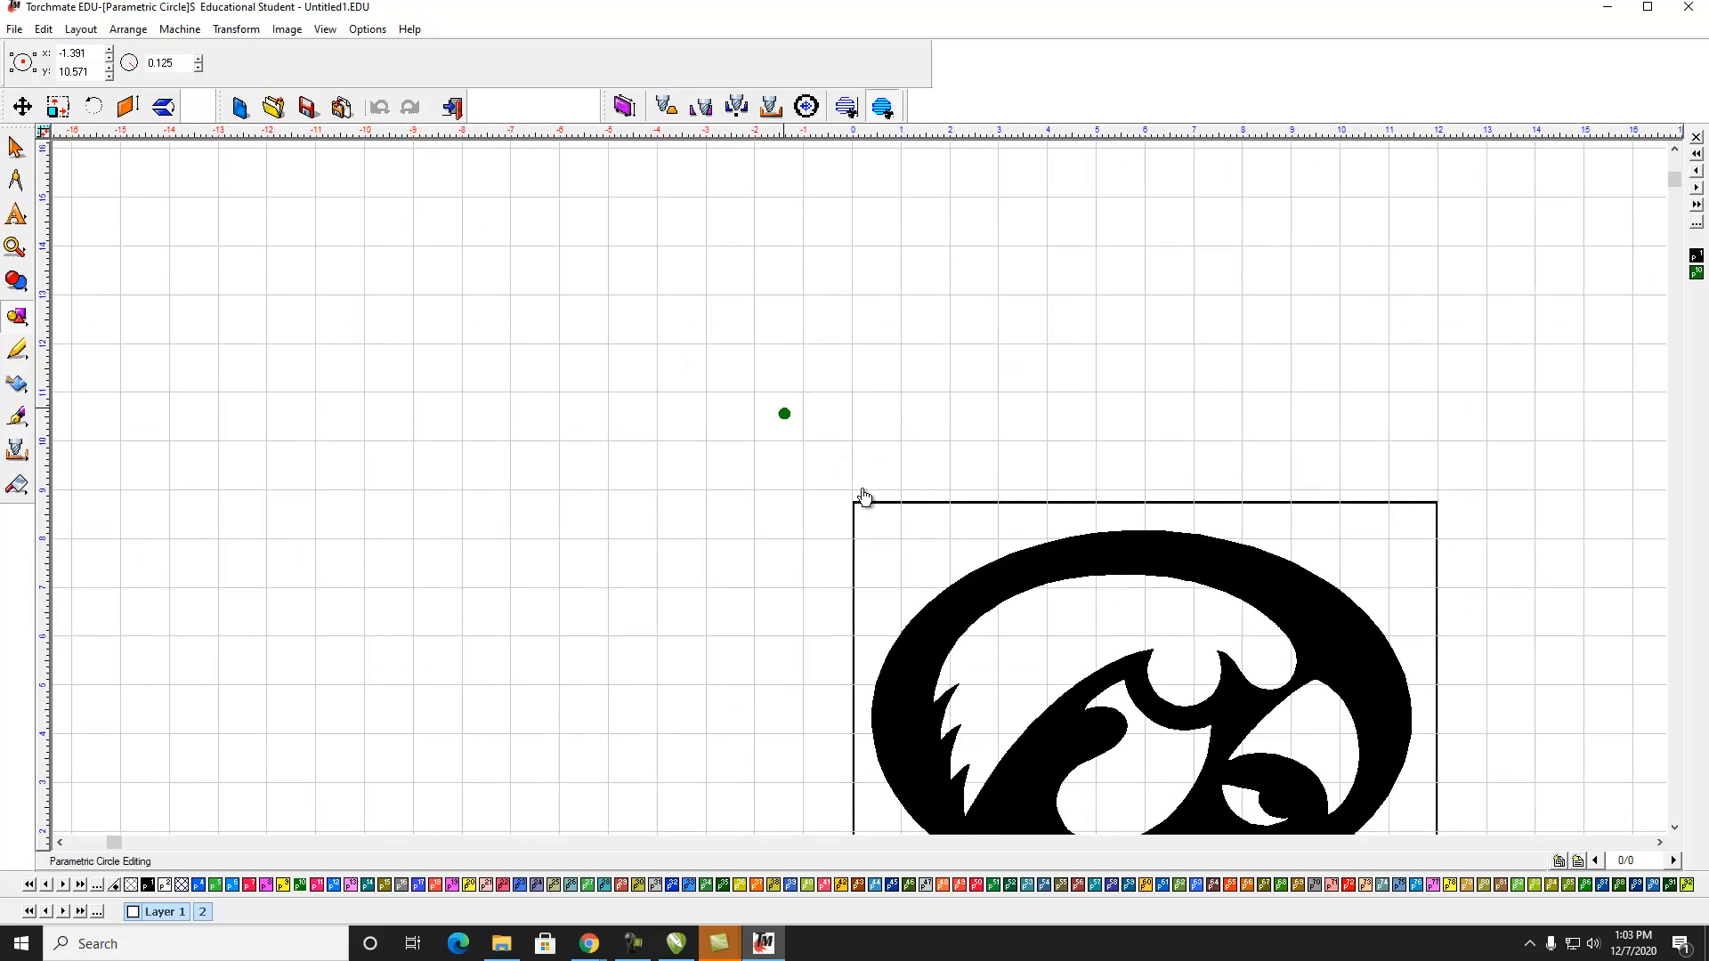
{"action": "left_click", "coordinate": [980, 583]}
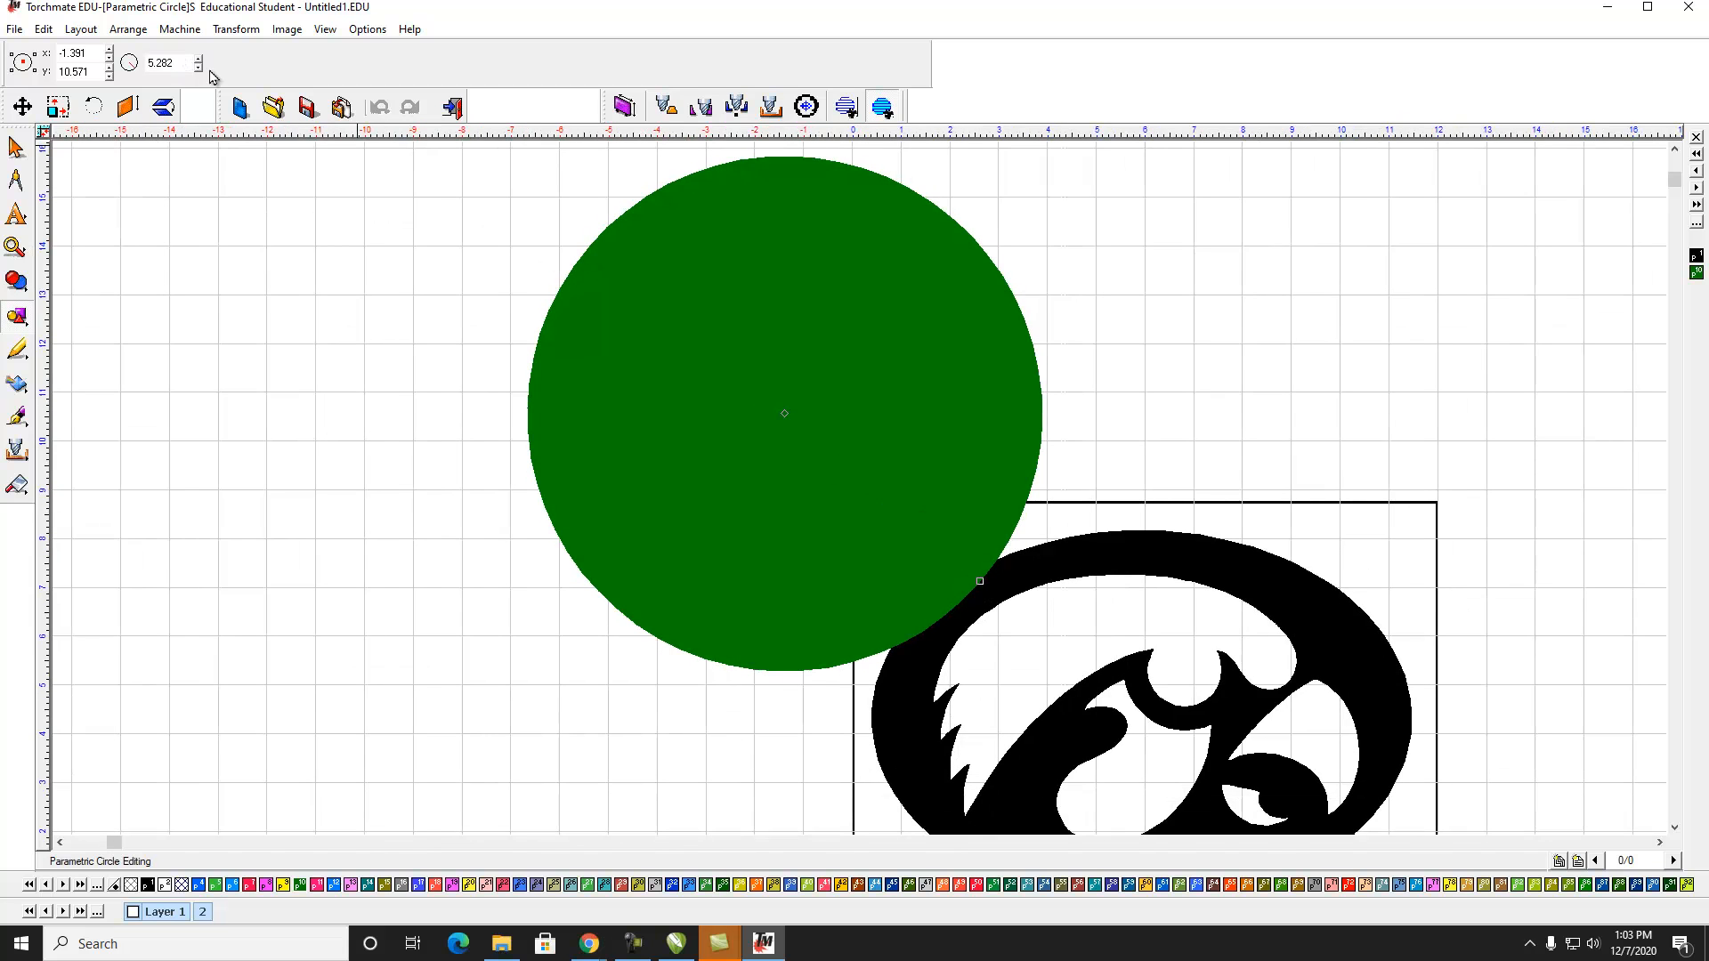
{"action": "double_click", "coordinate": [181, 62]}
{"action": "key", "text": "Return"}
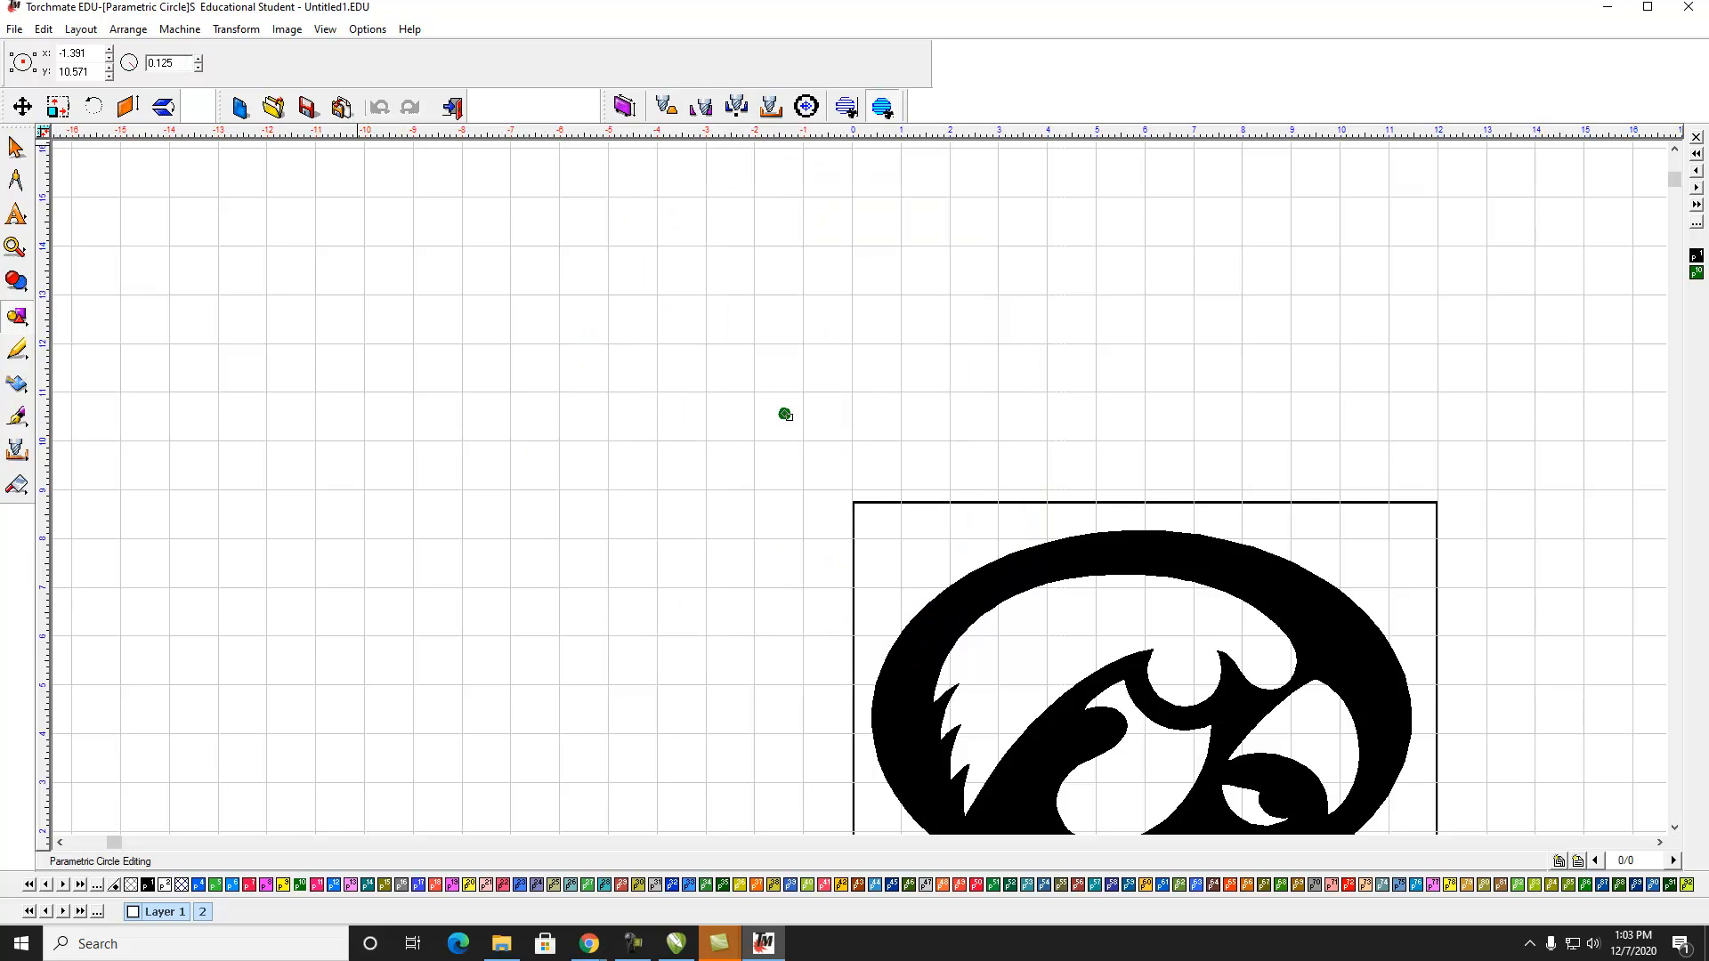
Move the green circle onto the upper-left part of the logo's black ring, at X about 2.82 inches, and set its Y position to 7
{"action": "left_click", "coordinate": [17, 148]}
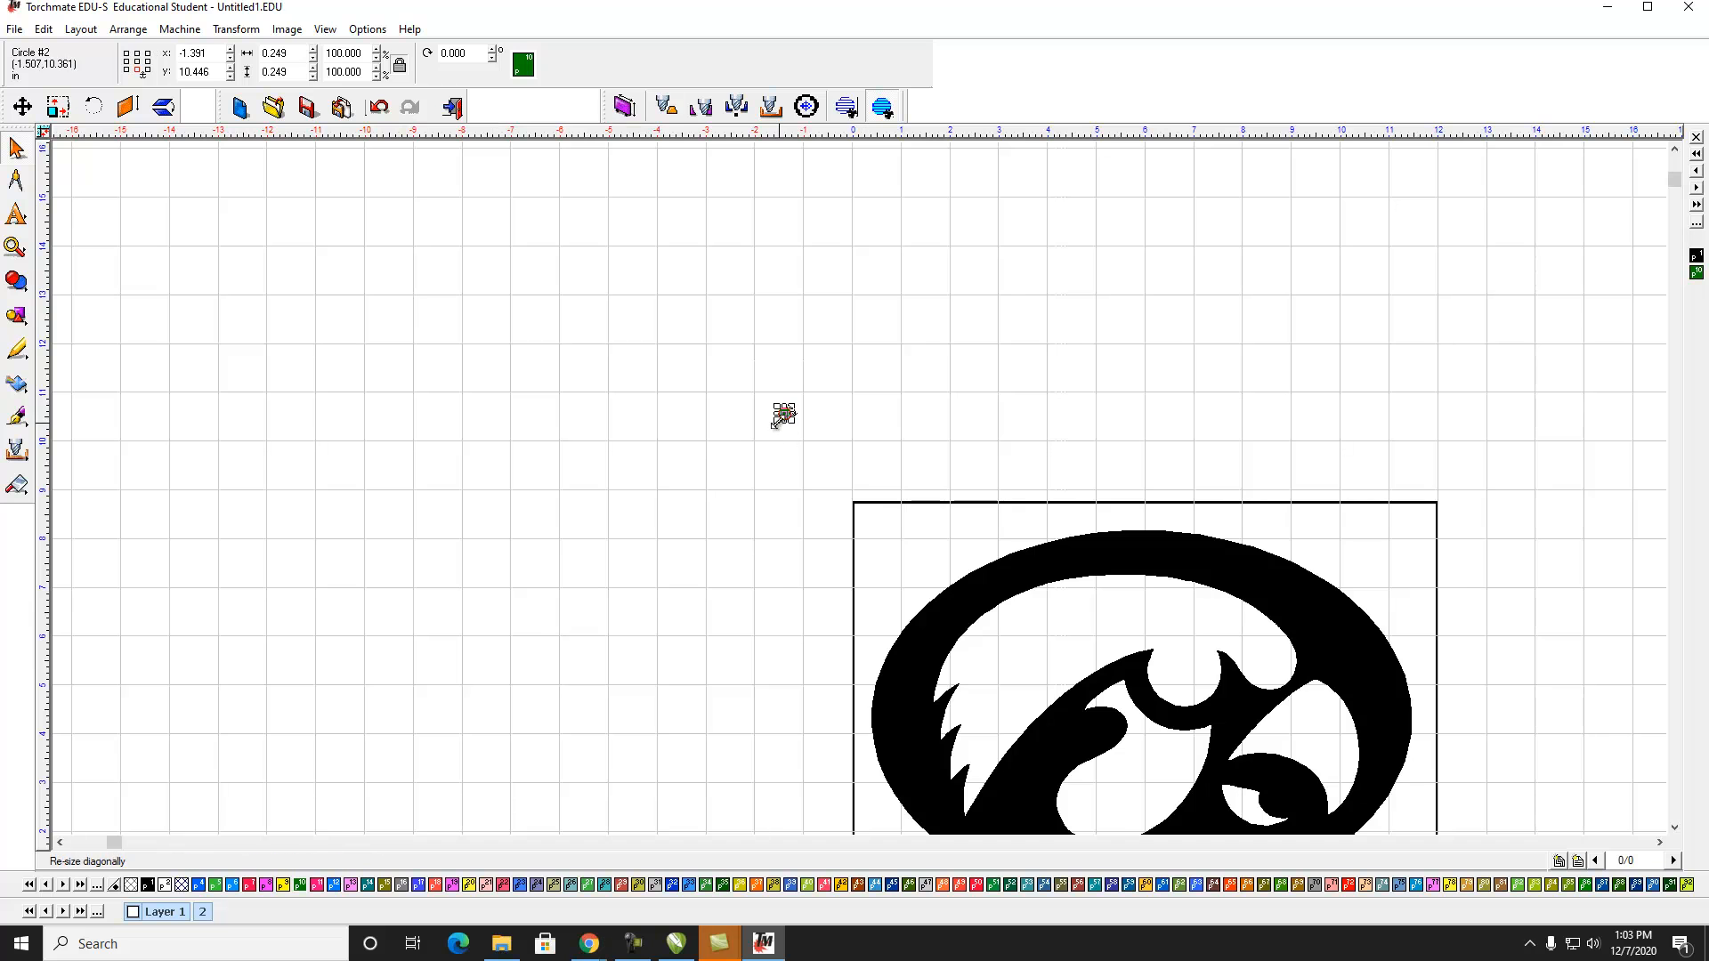
{"action": "left_click_drag", "start_coordinate": [783, 413], "coordinate": [990, 580]}
{"action": "scroll", "coordinate": [990, 579], "scroll_direction": "up", "scroll_amount": 2}
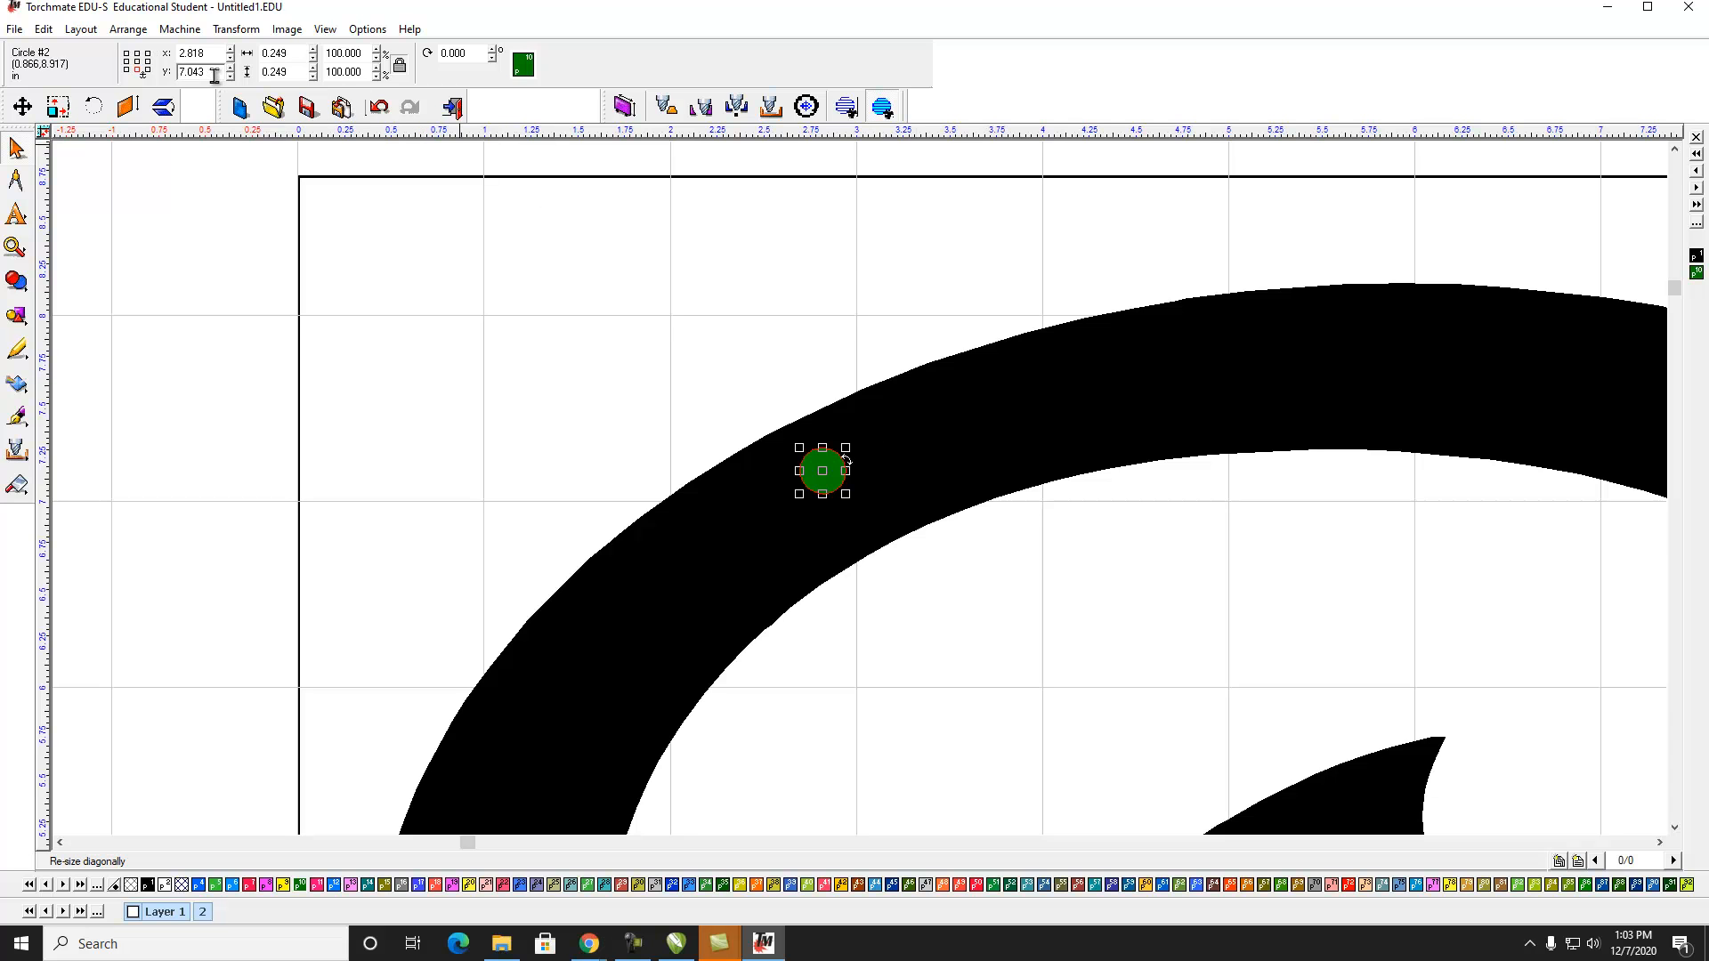
{"action": "type", "text": "7"}
{"action": "key", "text": "Return"}
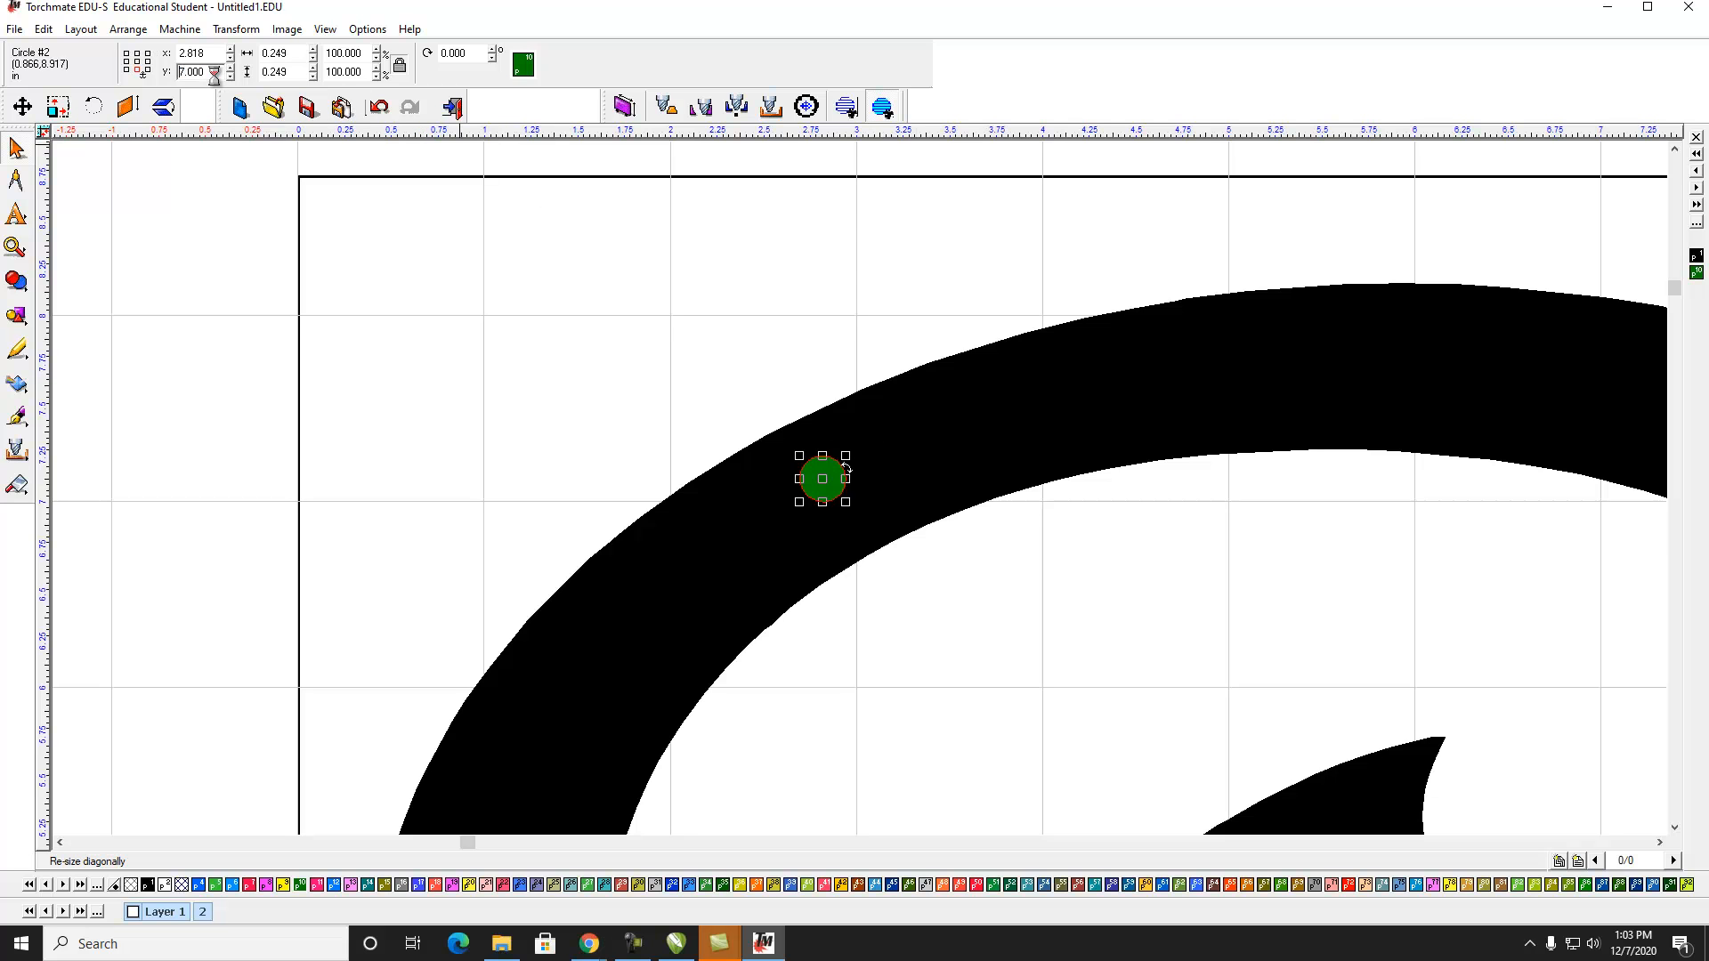
Duplicate the green circle, move the copy to the ring's upper-right part at X about 8.44 inches, and set its Y position to 7
{"action": "scroll", "coordinate": [886, 551], "scroll_direction": "down", "scroll_amount": 2}
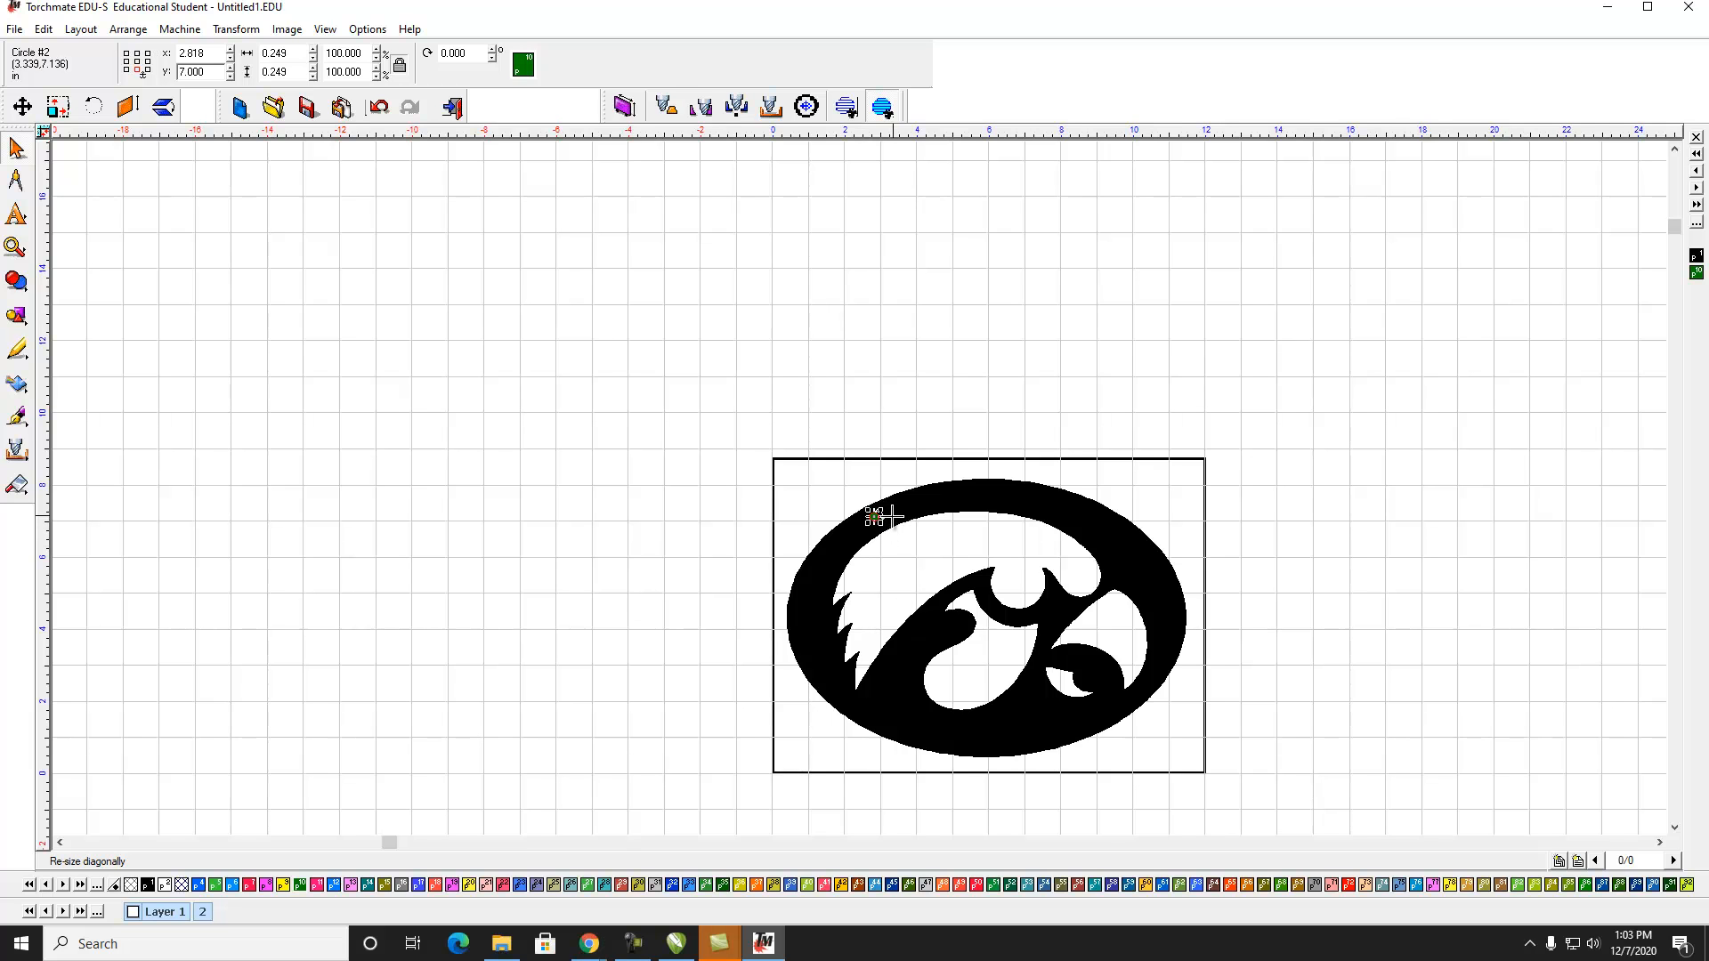
{"action": "scroll", "coordinate": [890, 516], "scroll_direction": "up", "scroll_amount": 2}
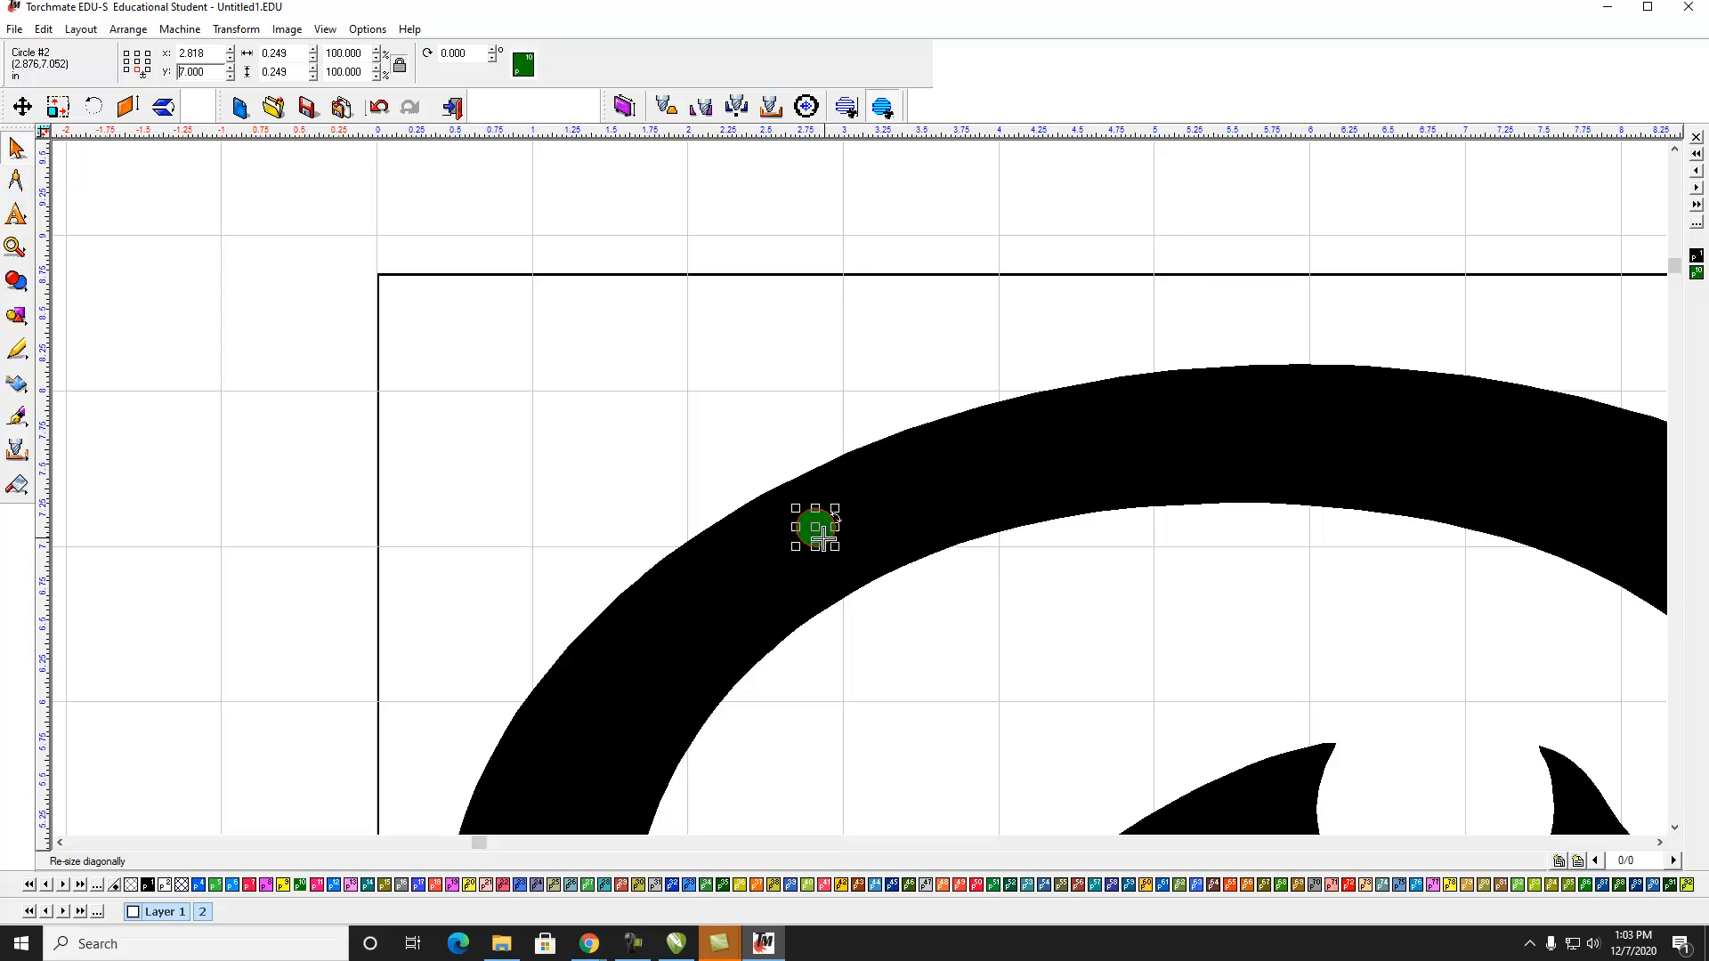
{"action": "key", "text": "ctrl+d"}
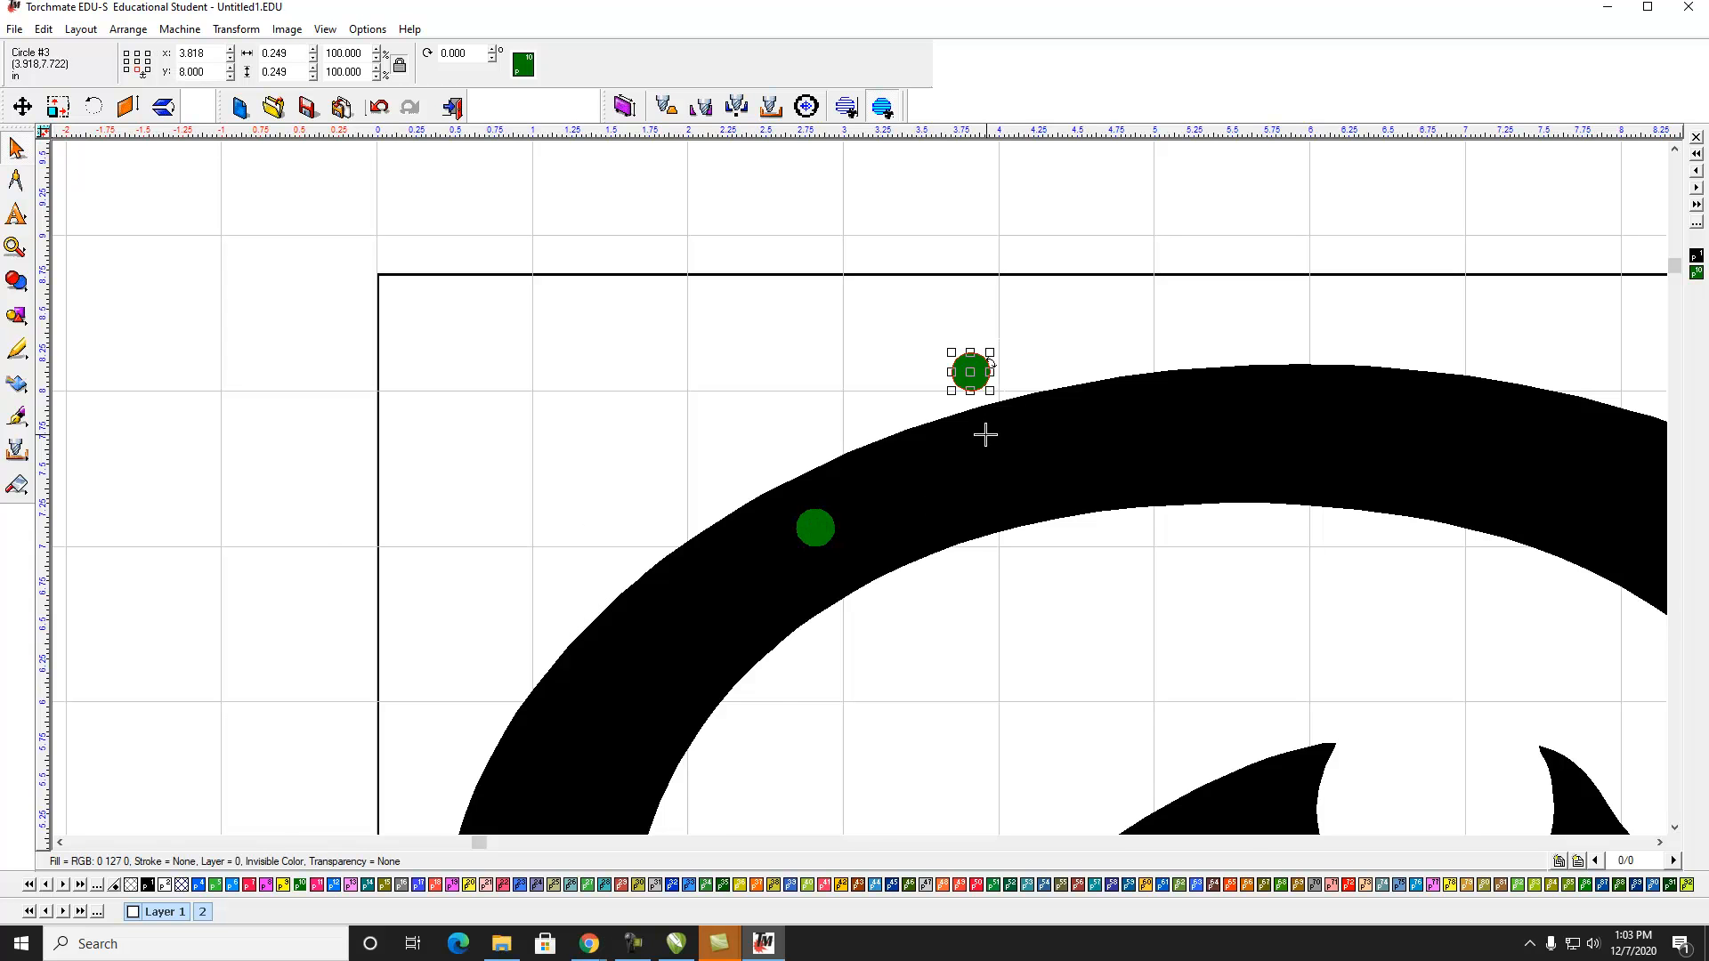
{"action": "scroll", "coordinate": [984, 409], "scroll_direction": "down", "scroll_amount": 2}
{"action": "left_click_drag", "start_coordinate": [854, 465], "coordinate": [1094, 507]}
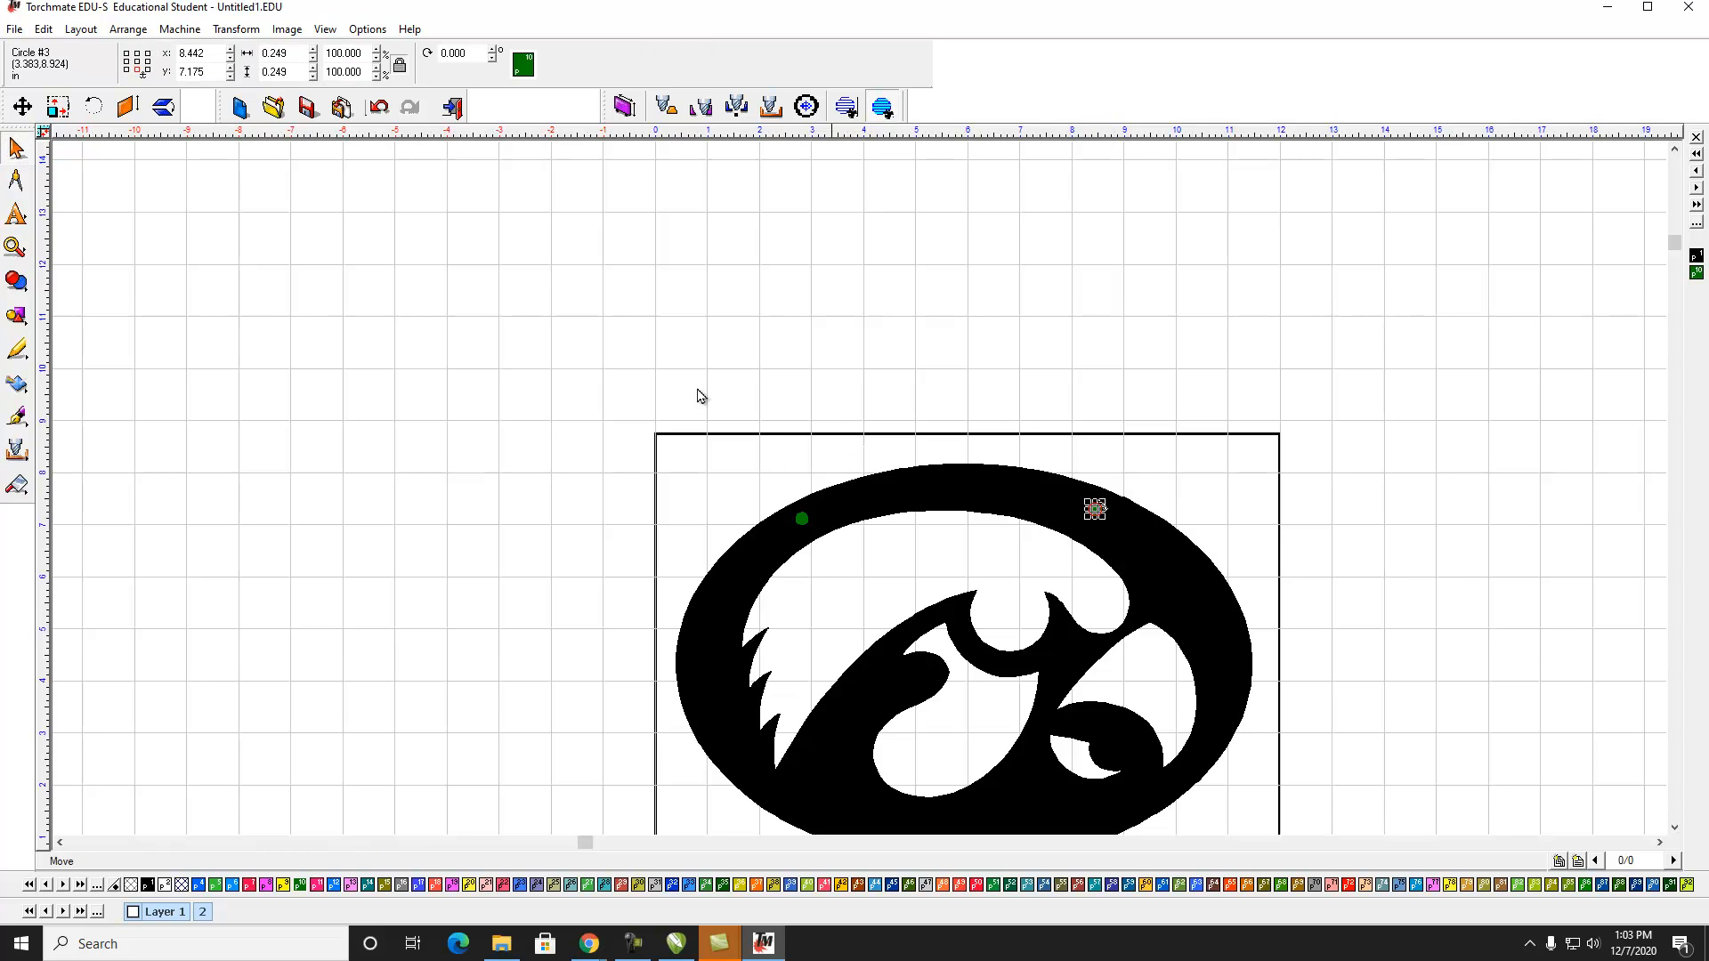
{"action": "double_click", "coordinate": [202, 72]}
{"action": "type", "text": "7"}
{"action": "key", "text": "Return"}
{"action": "scroll", "coordinate": [998, 518], "scroll_direction": "up", "scroll_amount": 1}
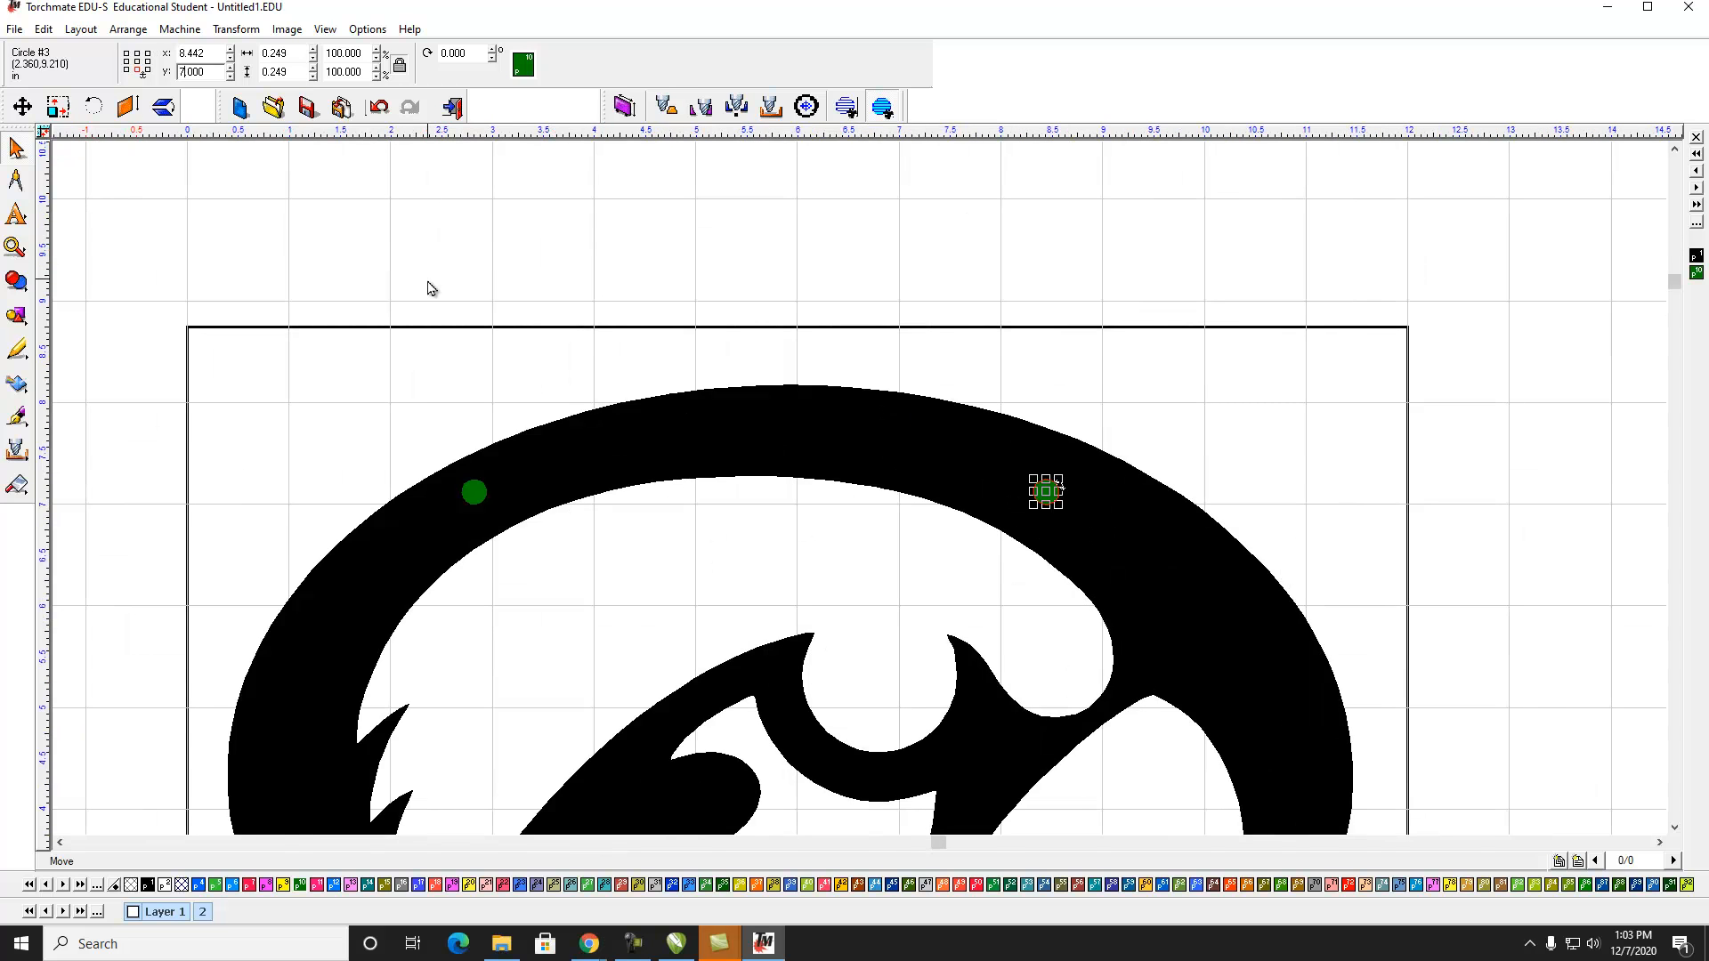
Combine the logo and both green circles with Make Path so the circles become holes in the ring
{"action": "left_click", "coordinate": [759, 293]}
{"action": "scroll", "coordinate": [858, 488], "scroll_direction": "down", "scroll_amount": 2}
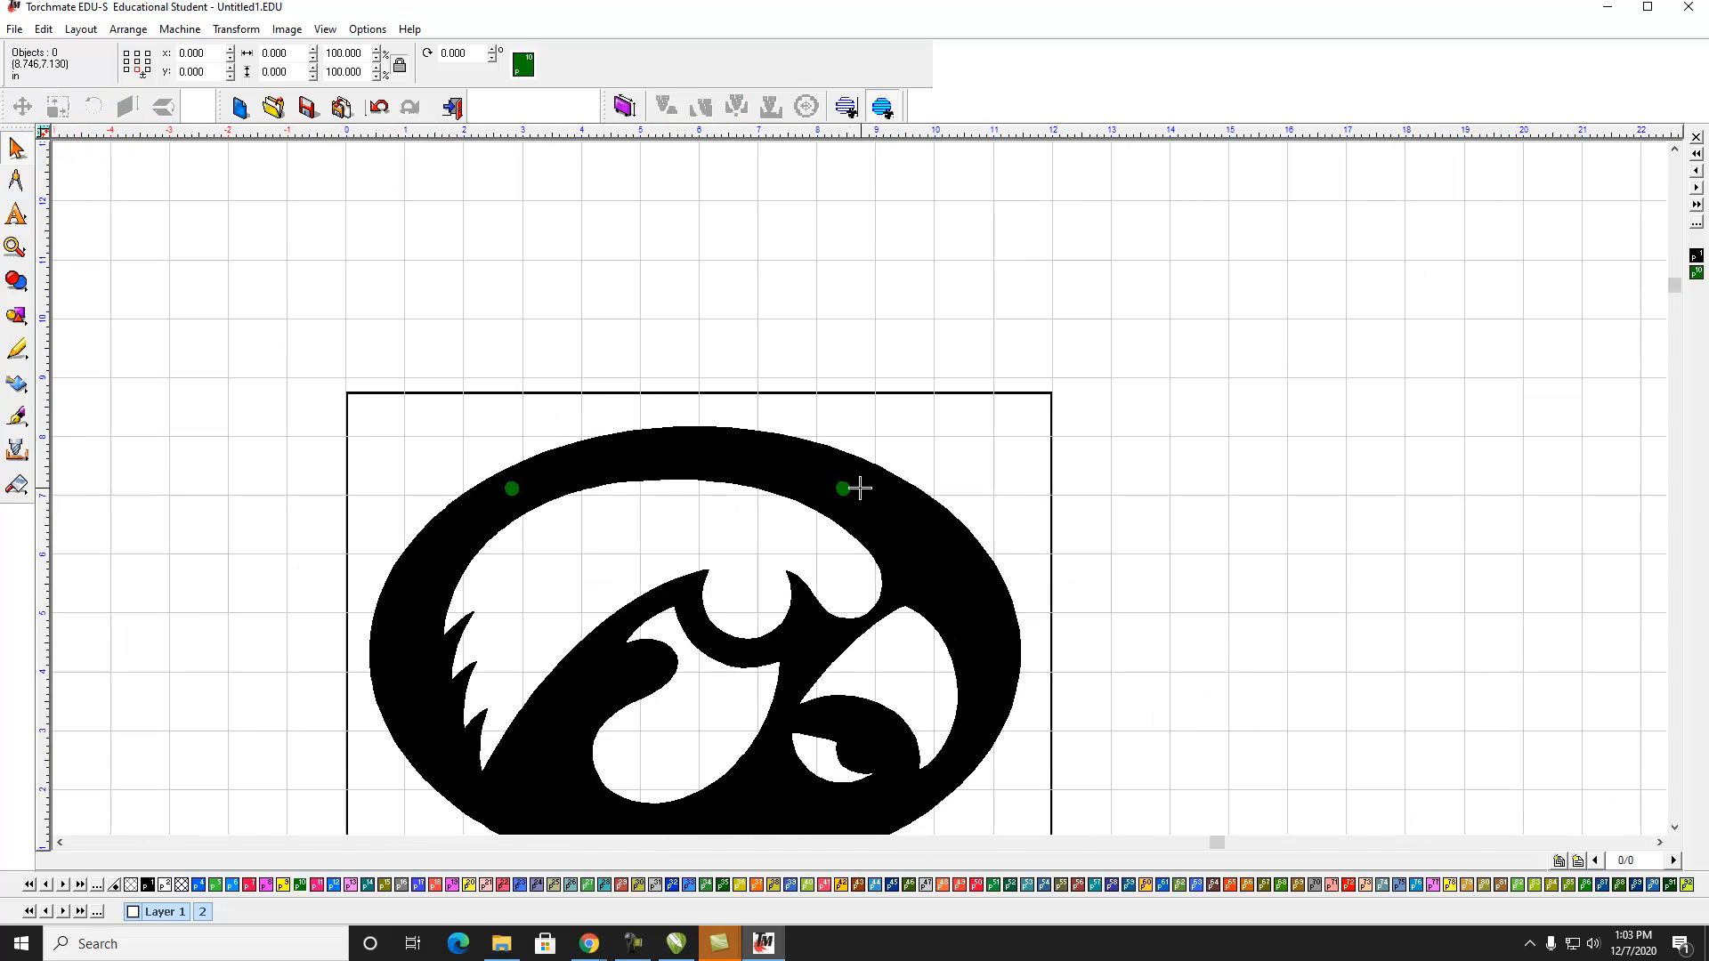
{"action": "left_click_drag", "start_coordinate": [456, 361], "coordinate": [1052, 837]}
{"action": "left_click", "coordinate": [129, 29]}
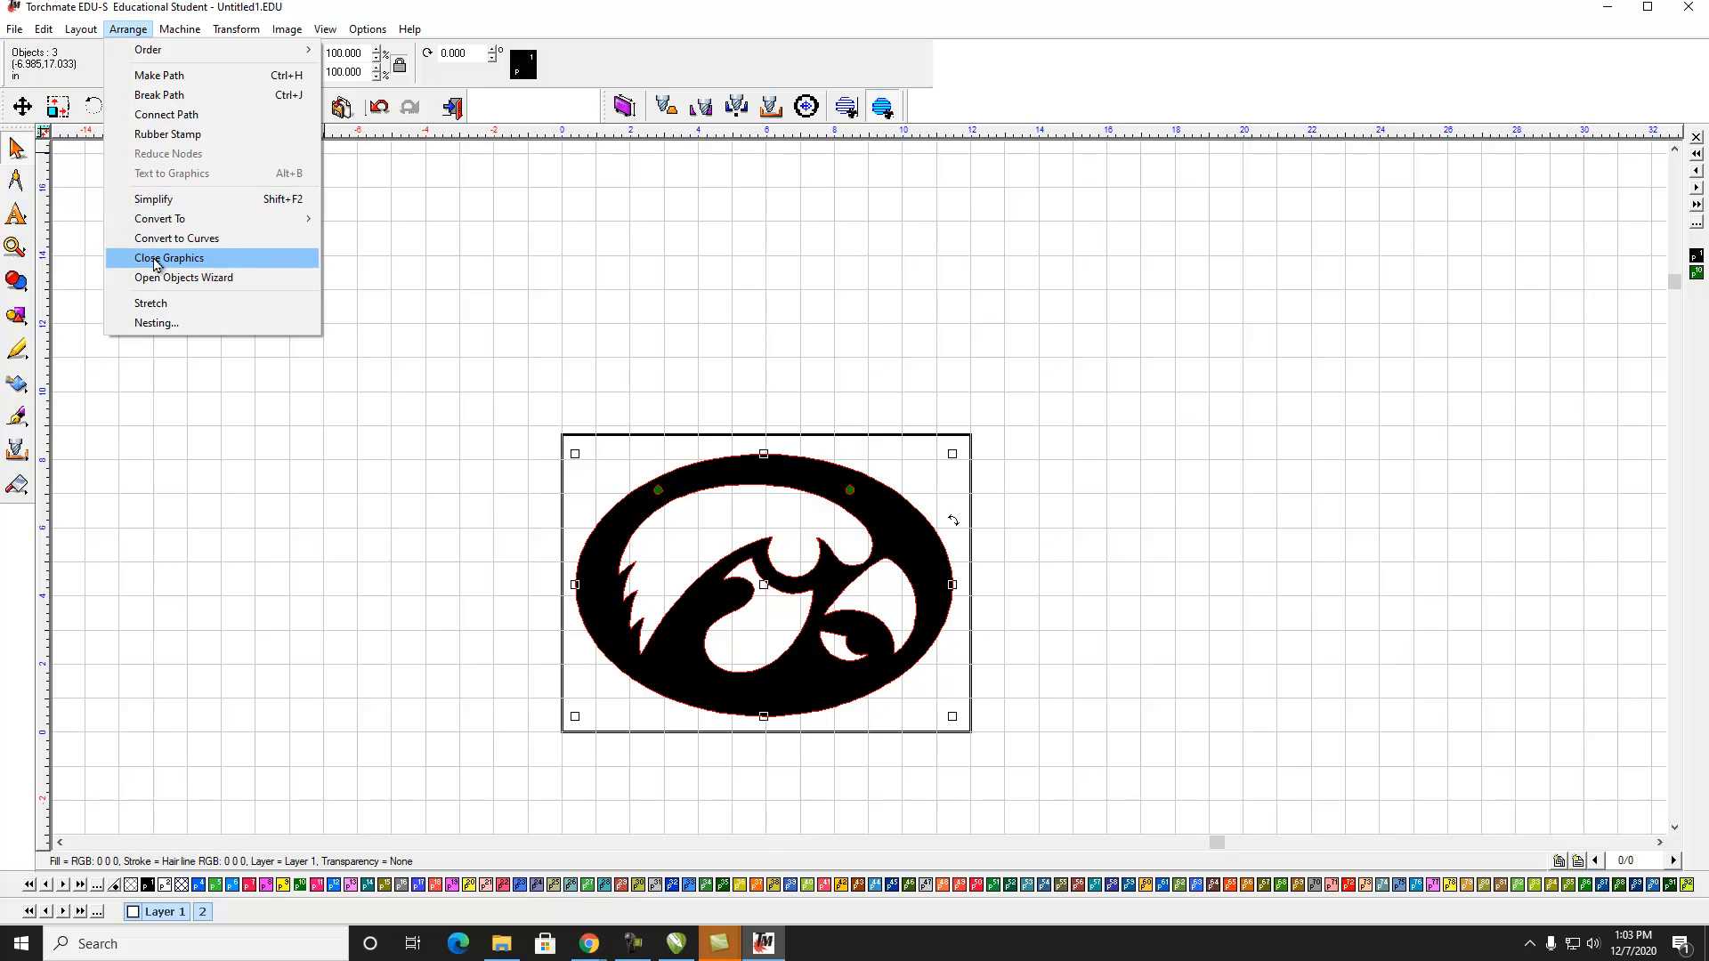
{"action": "left_click", "coordinate": [162, 77]}
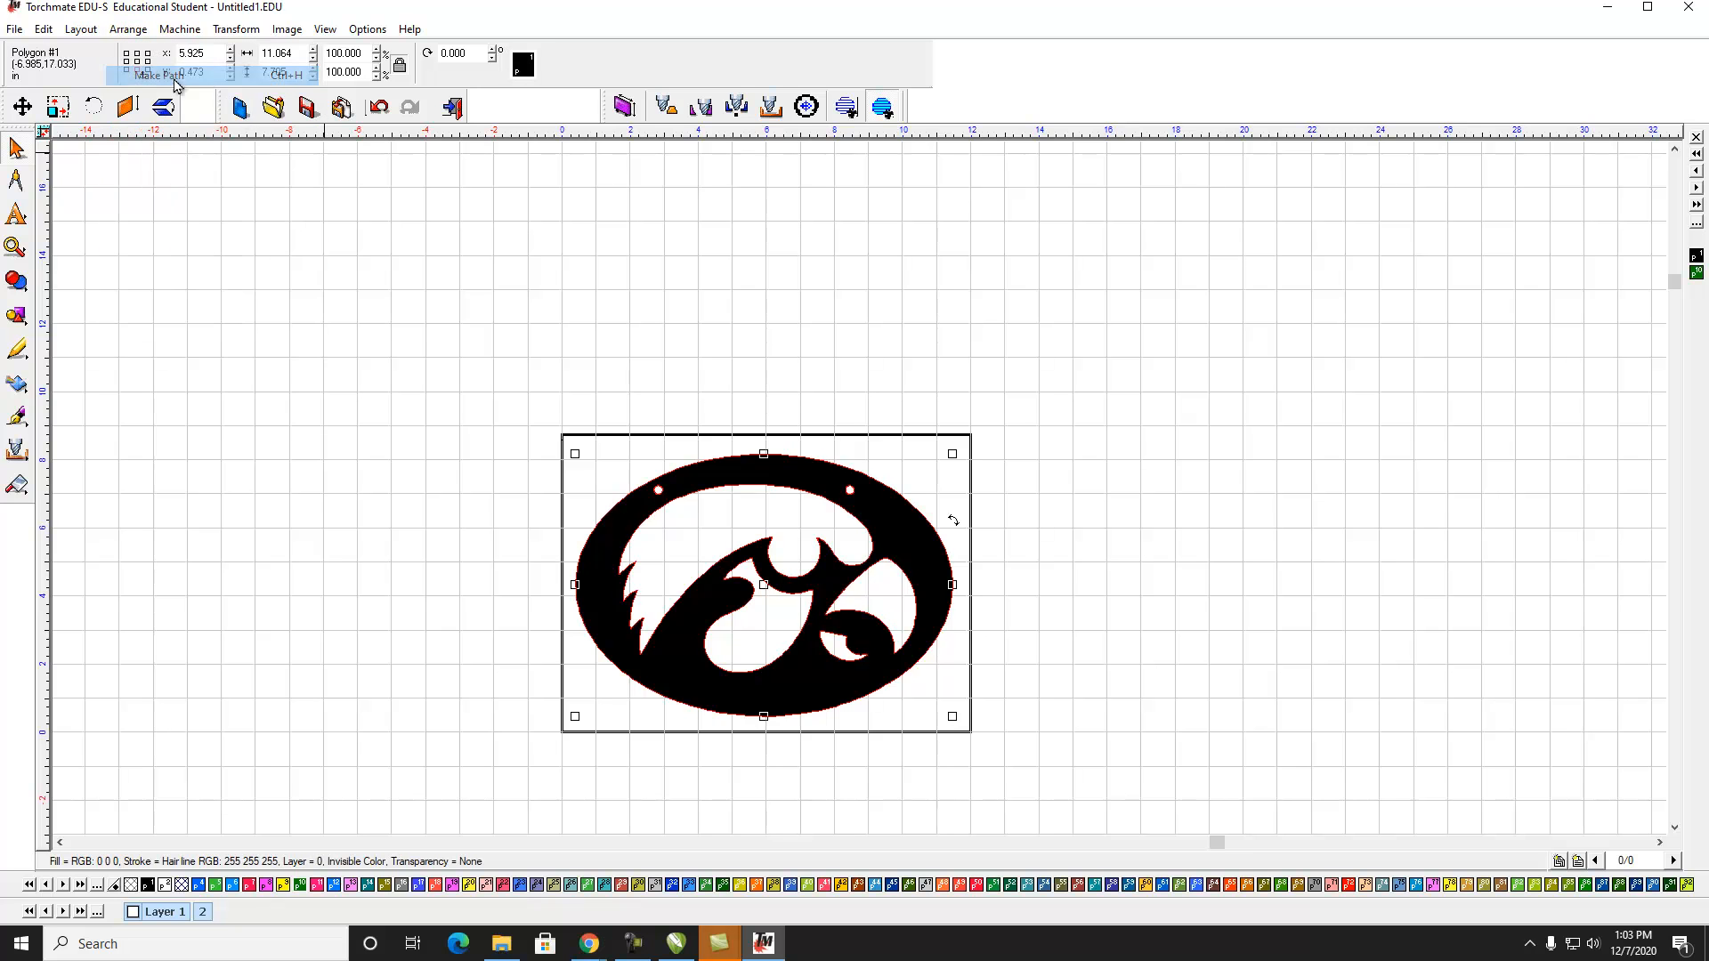
{"action": "scroll", "coordinate": [623, 498], "scroll_direction": "up", "scroll_amount": 3}
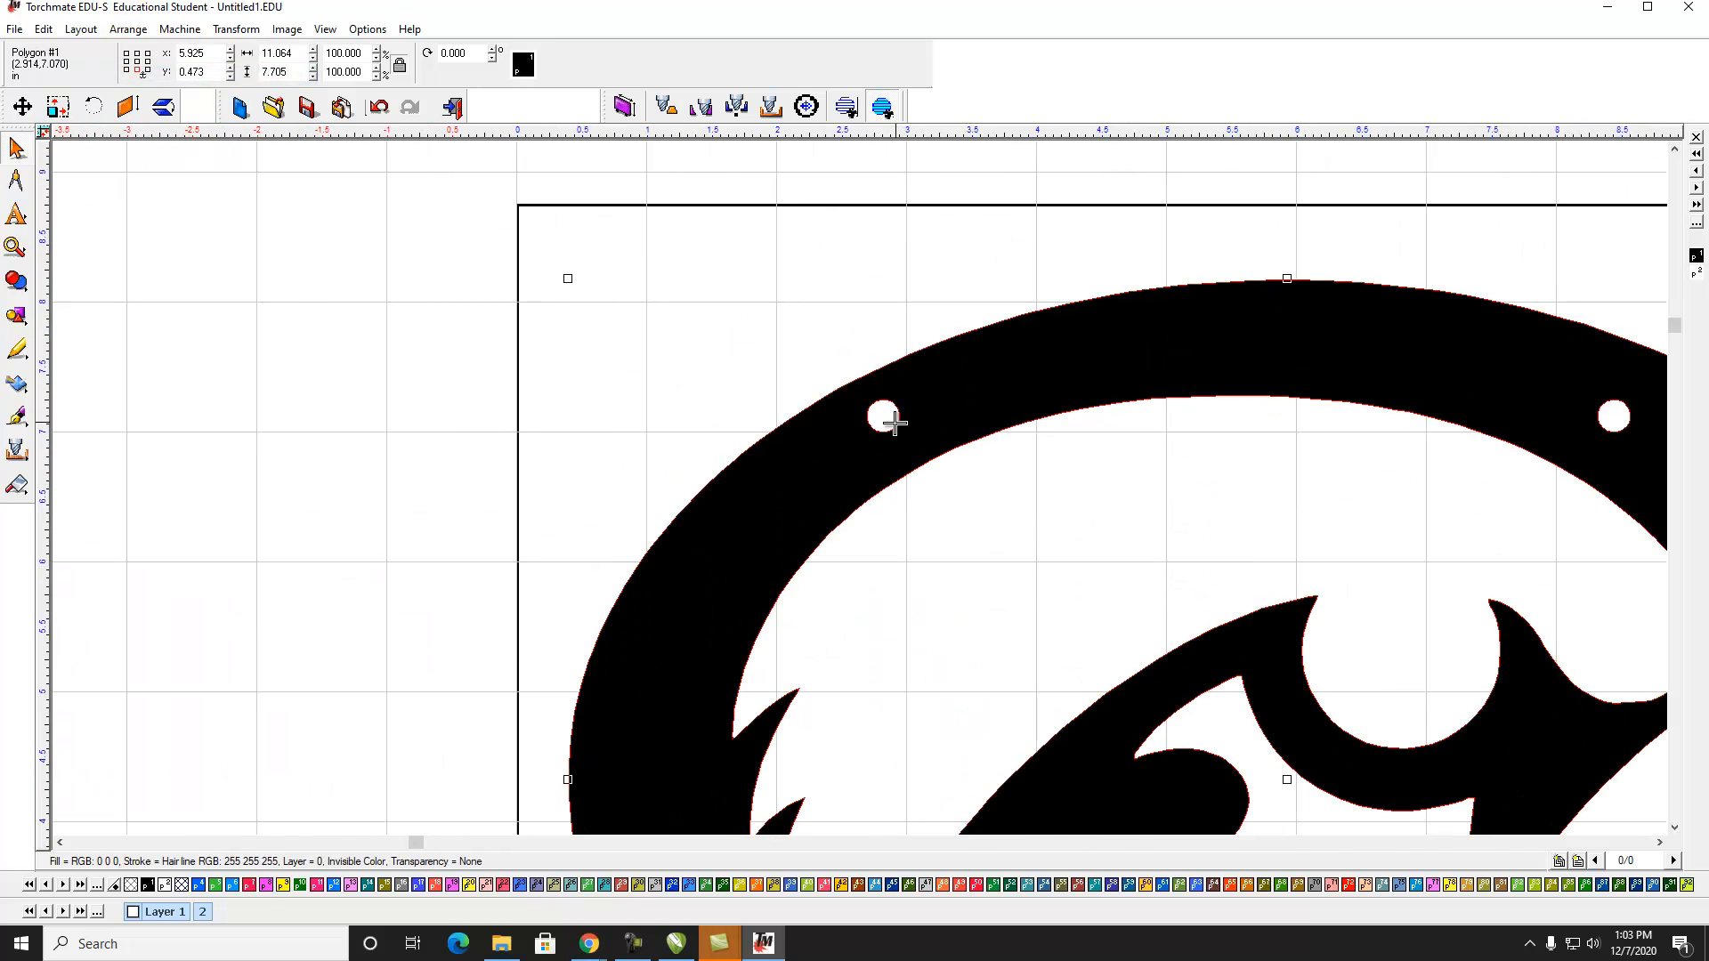
{"action": "scroll", "coordinate": [853, 488], "scroll_direction": "down", "scroll_amount": 2}
{"action": "left_click", "coordinate": [364, 480]}
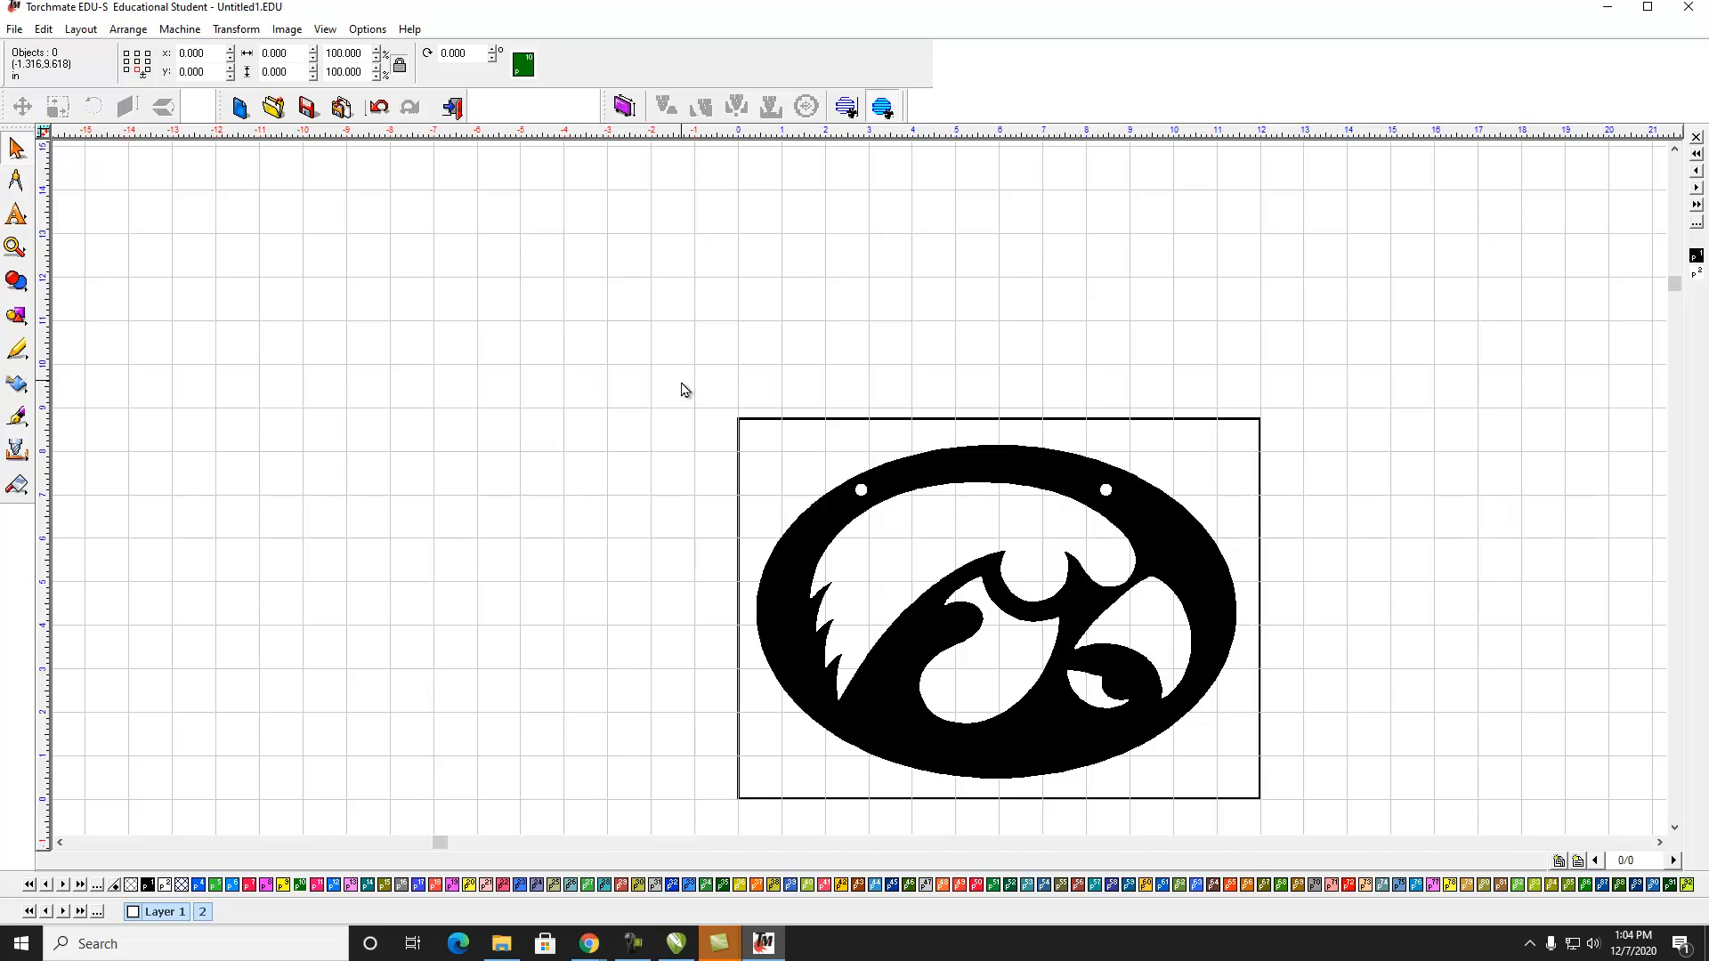
Create a male tool path for the combined logo with a feed rate of 150 in/min and no lead-in
{"action": "left_click_drag", "start_coordinate": [683, 390], "coordinate": [1349, 852]}
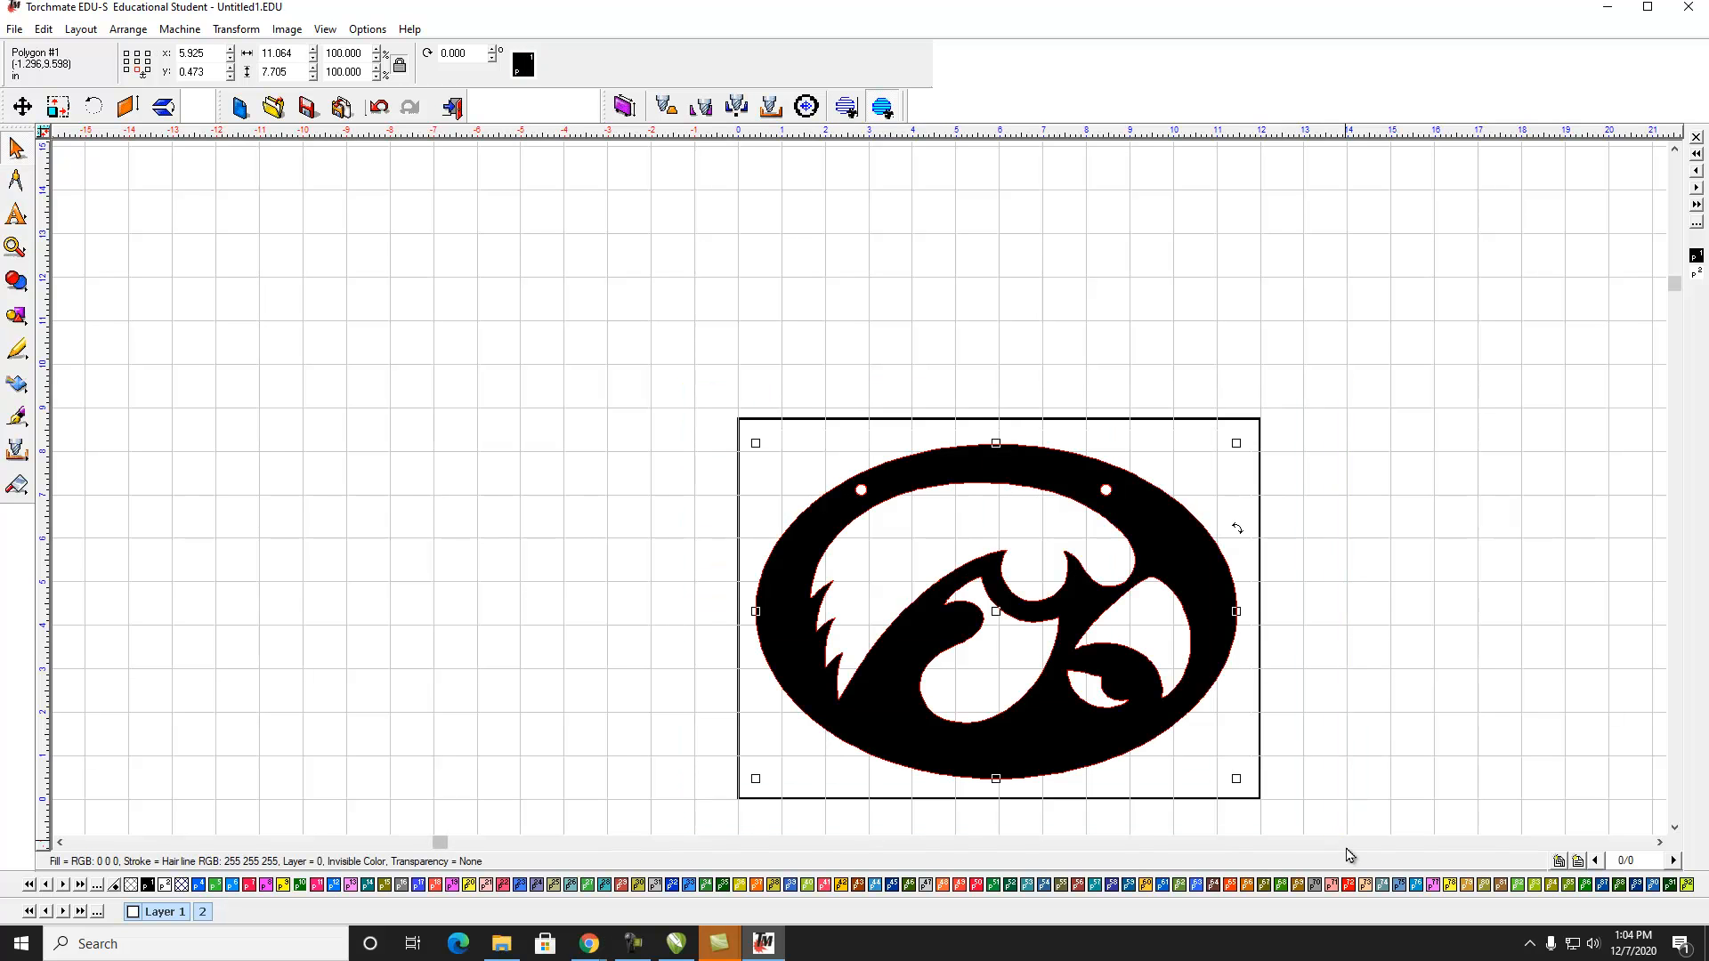
{"action": "left_click", "coordinate": [180, 30]}
{"action": "mouse_move", "coordinate": [206, 224]}
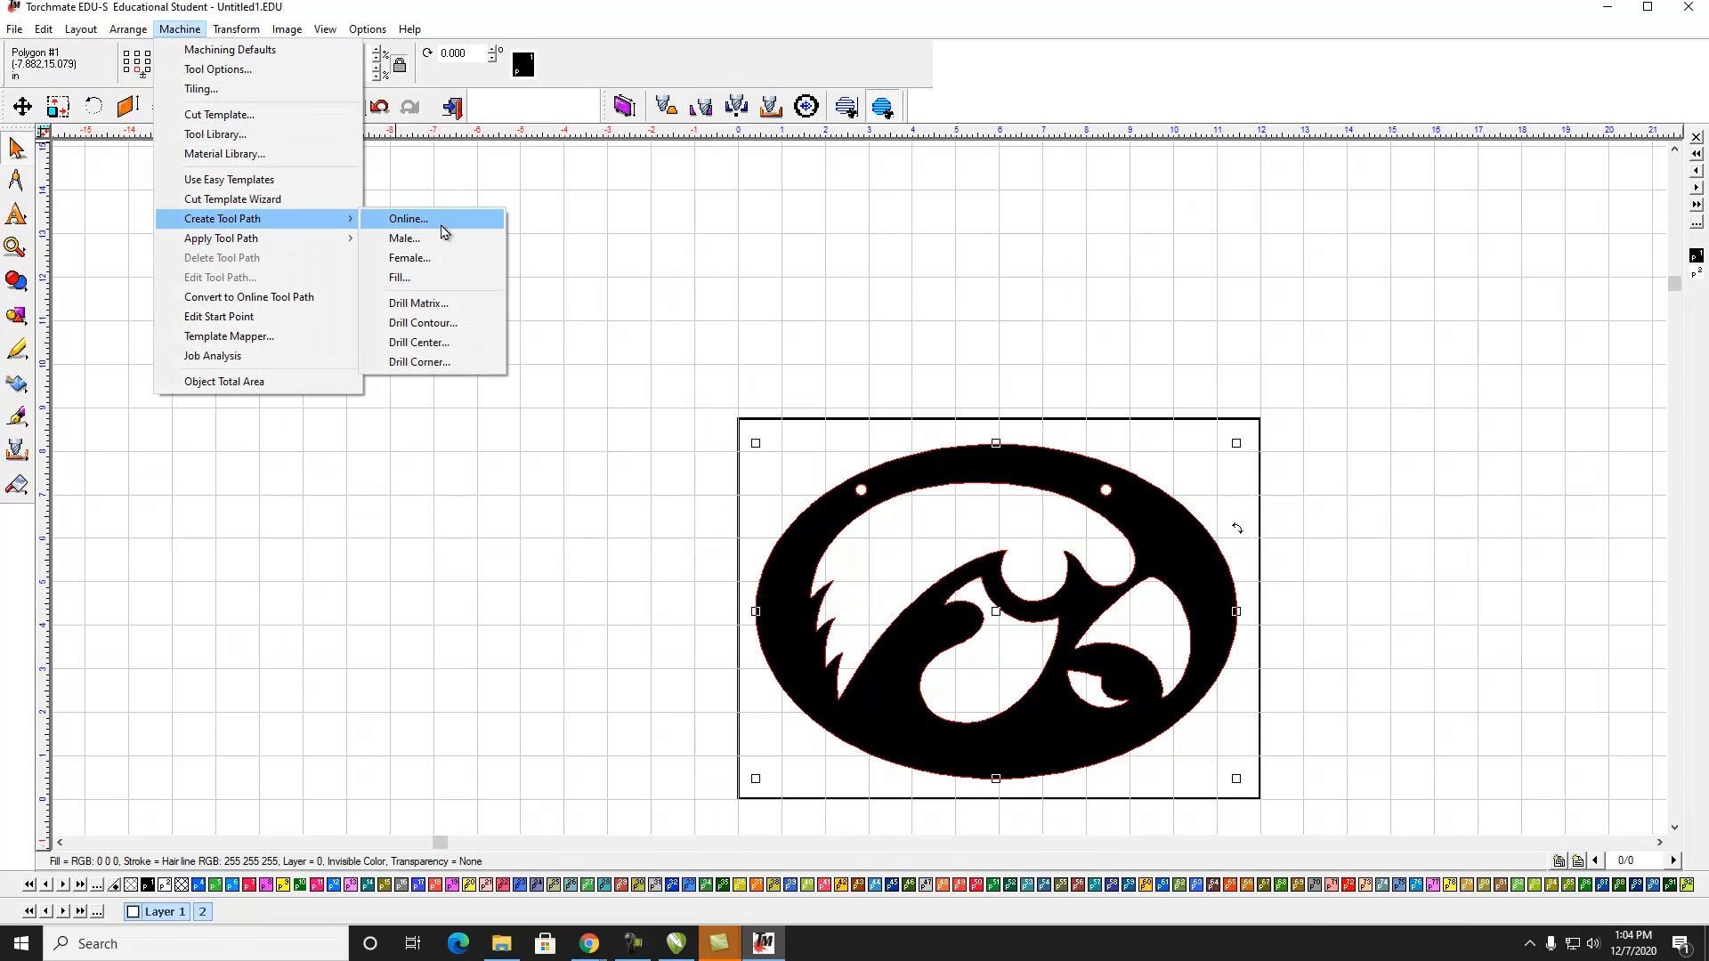
{"action": "left_click", "coordinate": [443, 242]}
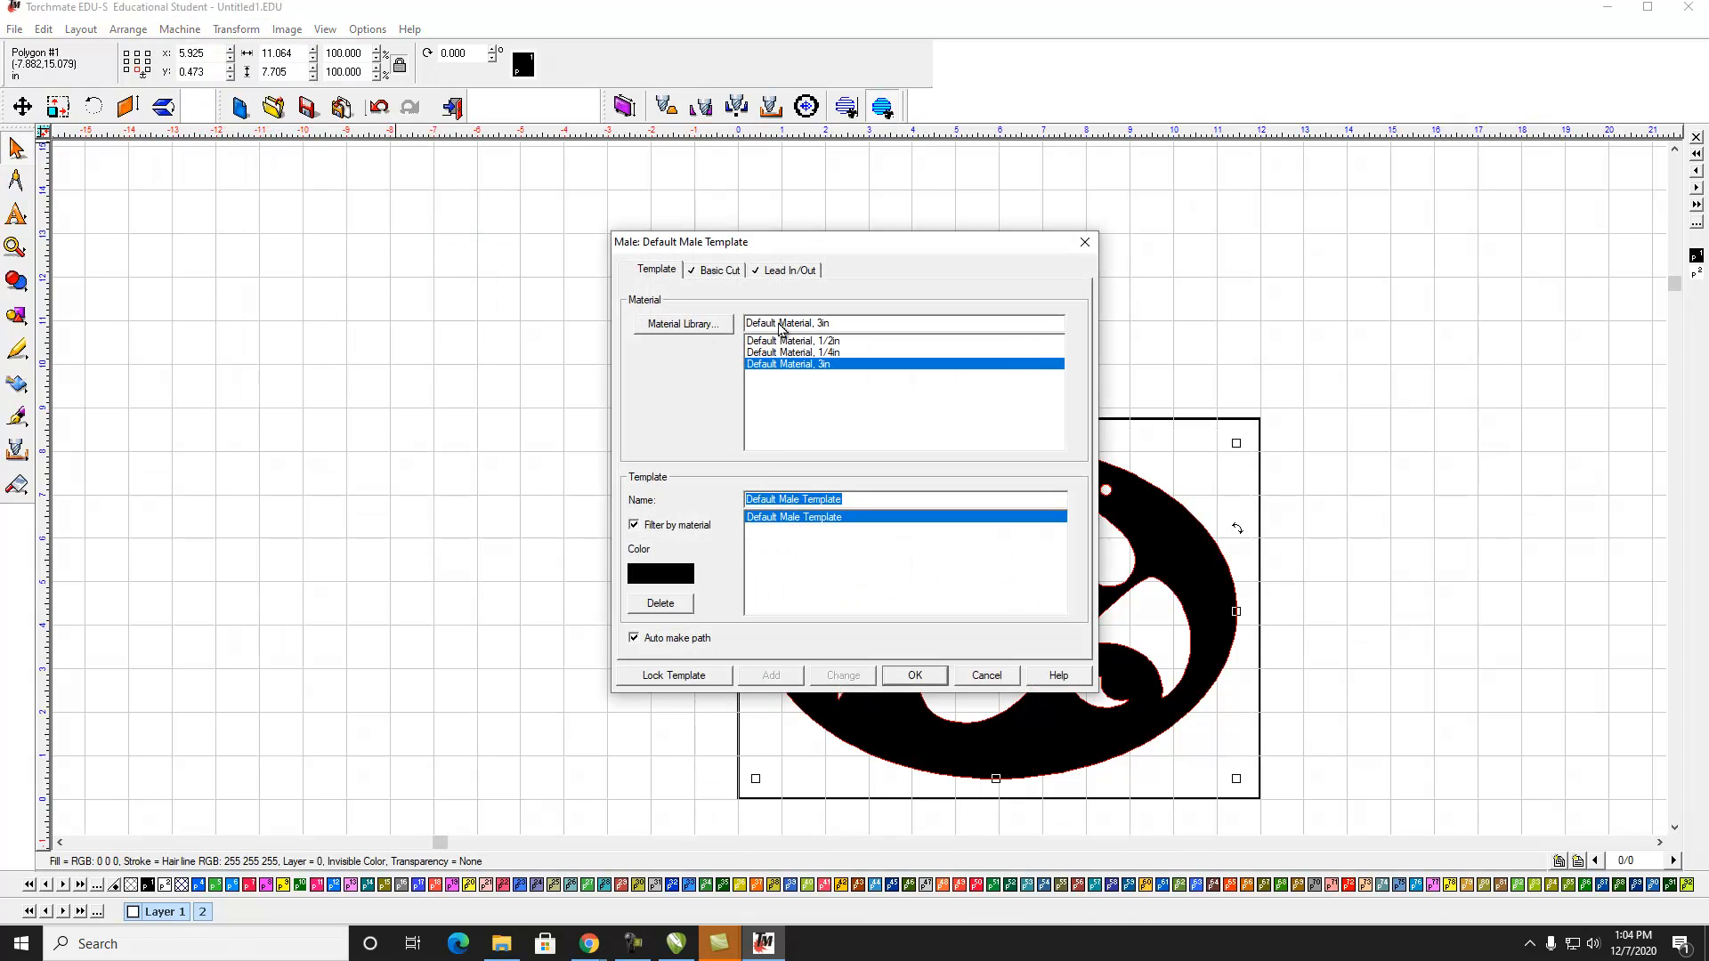
{"action": "left_click", "coordinate": [709, 278]}
{"action": "double_click", "coordinate": [794, 616]}
{"action": "type", "text": "150"}
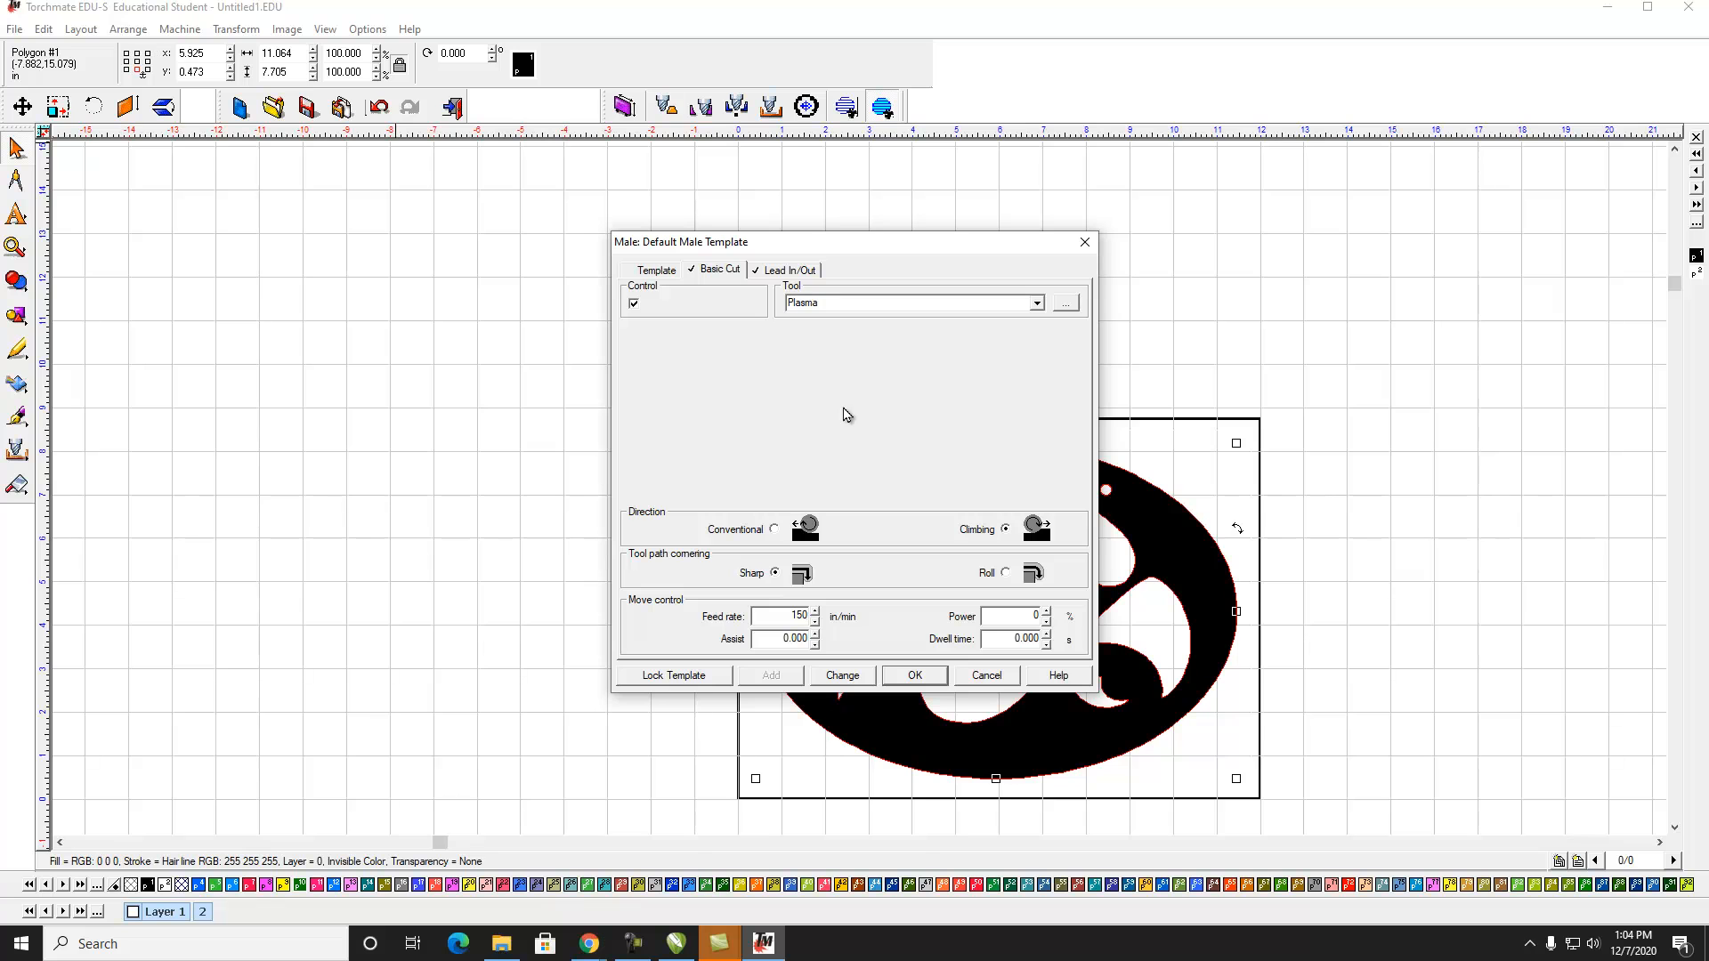
{"action": "left_click", "coordinate": [798, 272]}
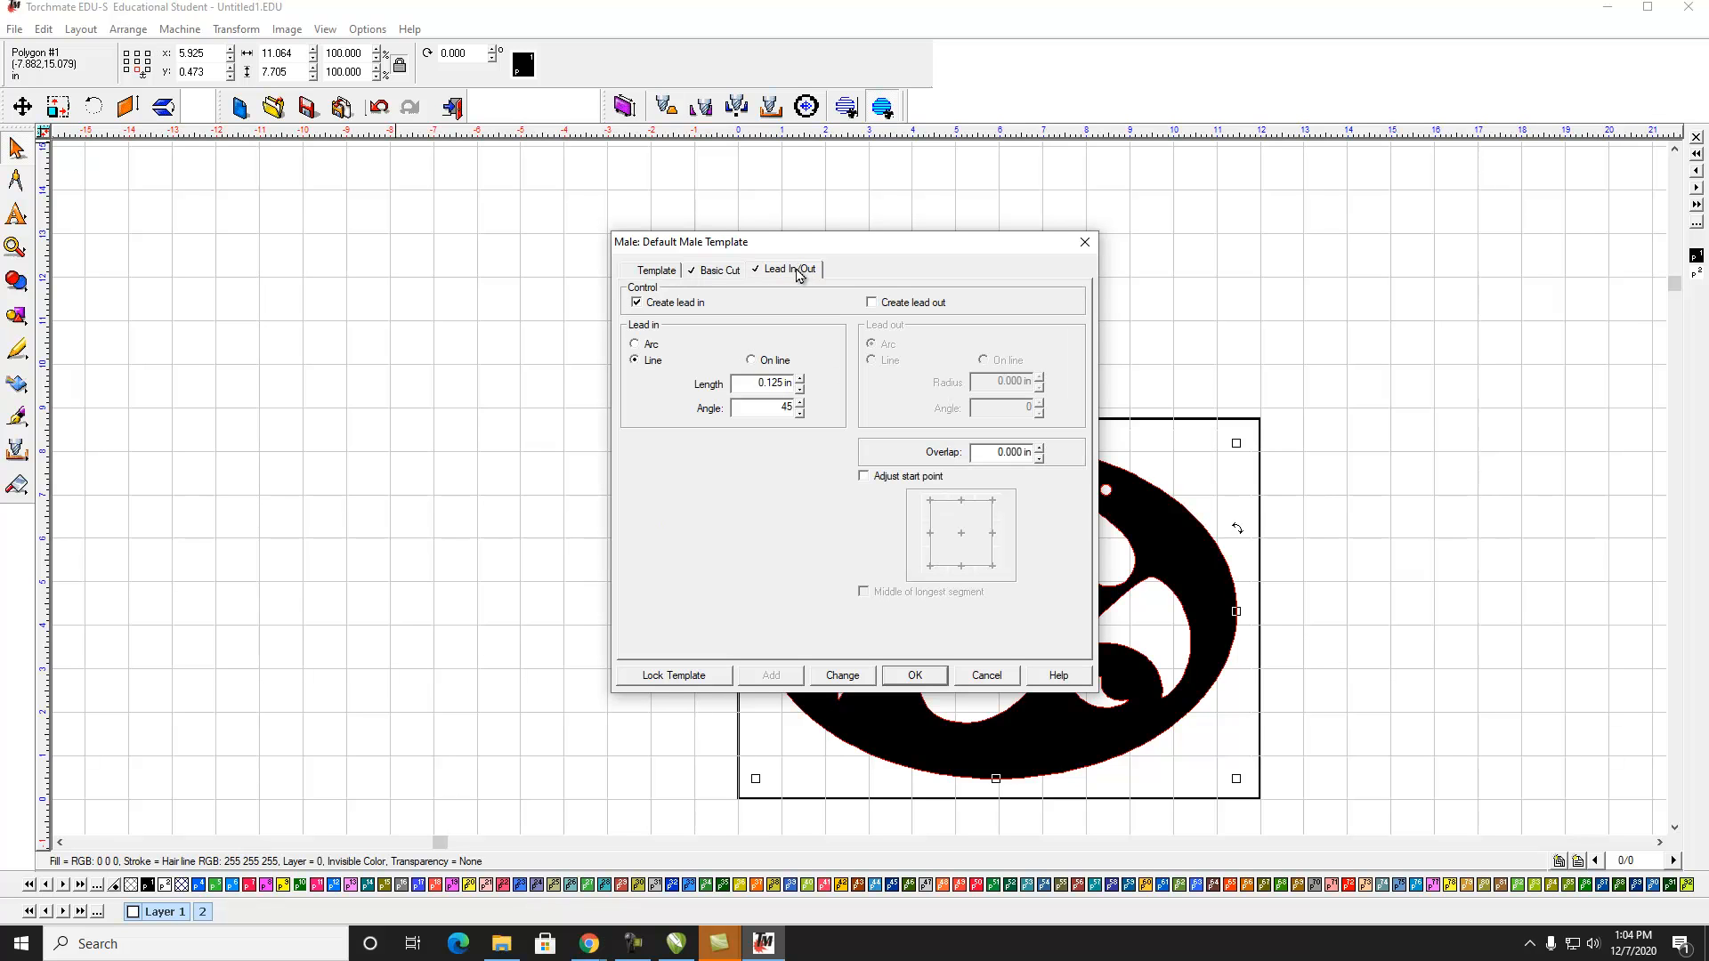
{"action": "left_click", "coordinate": [637, 304]}
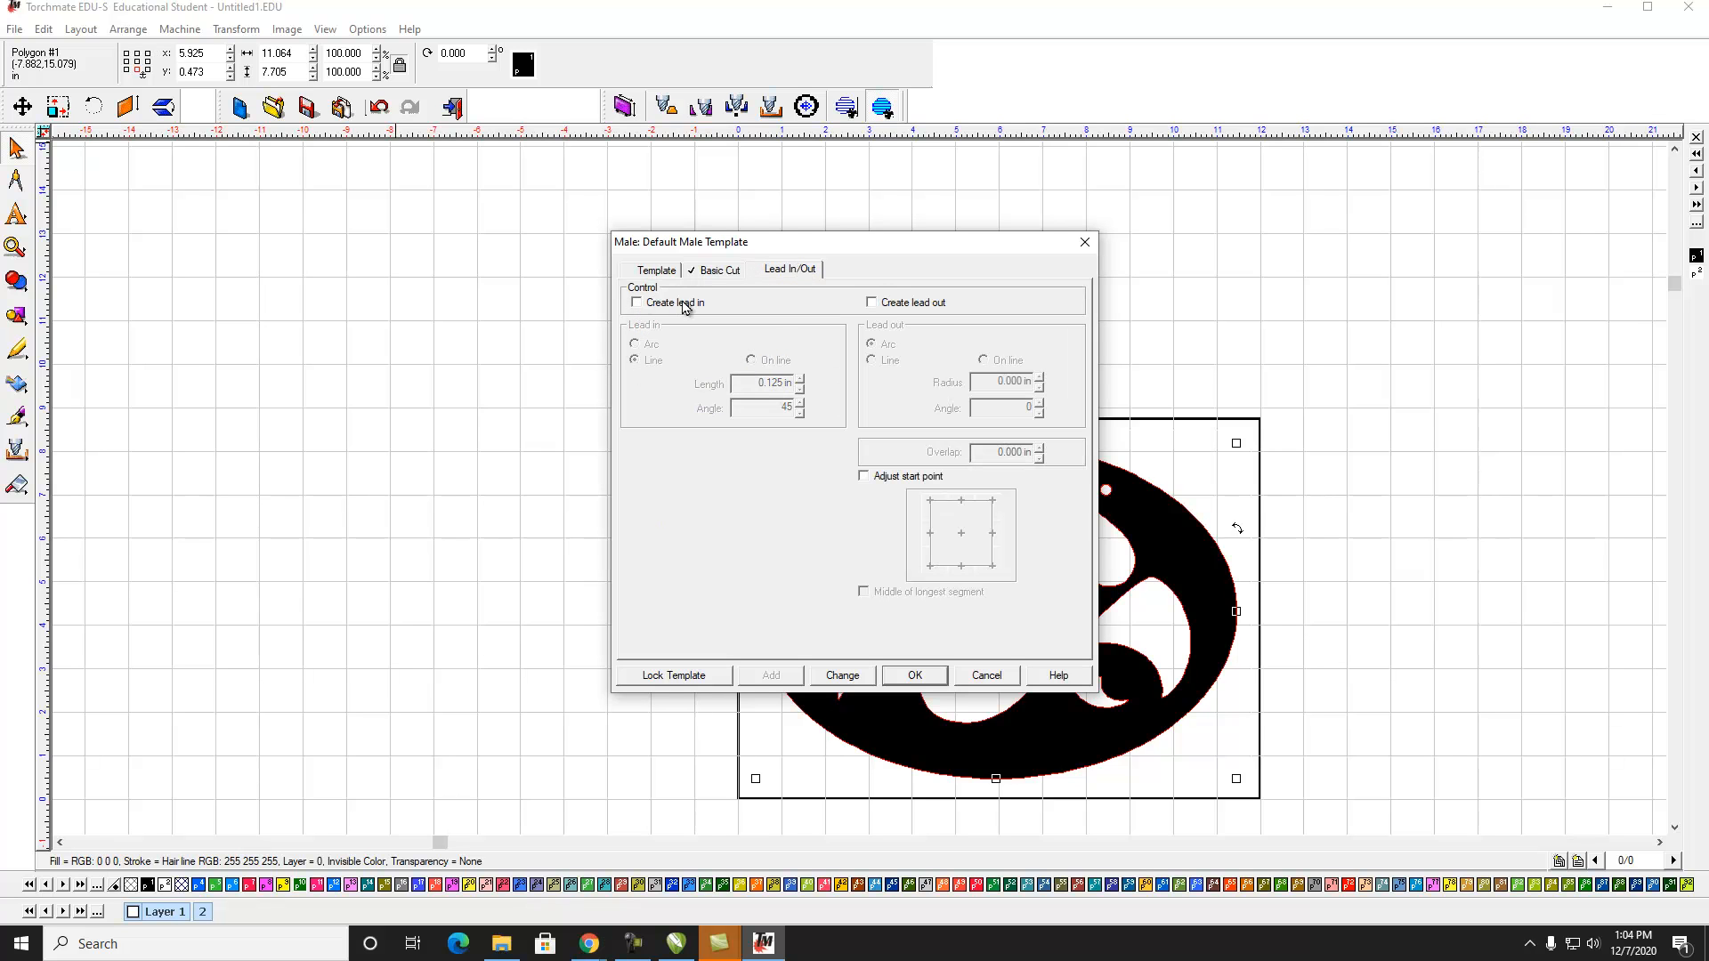
{"action": "left_click", "coordinate": [915, 676]}
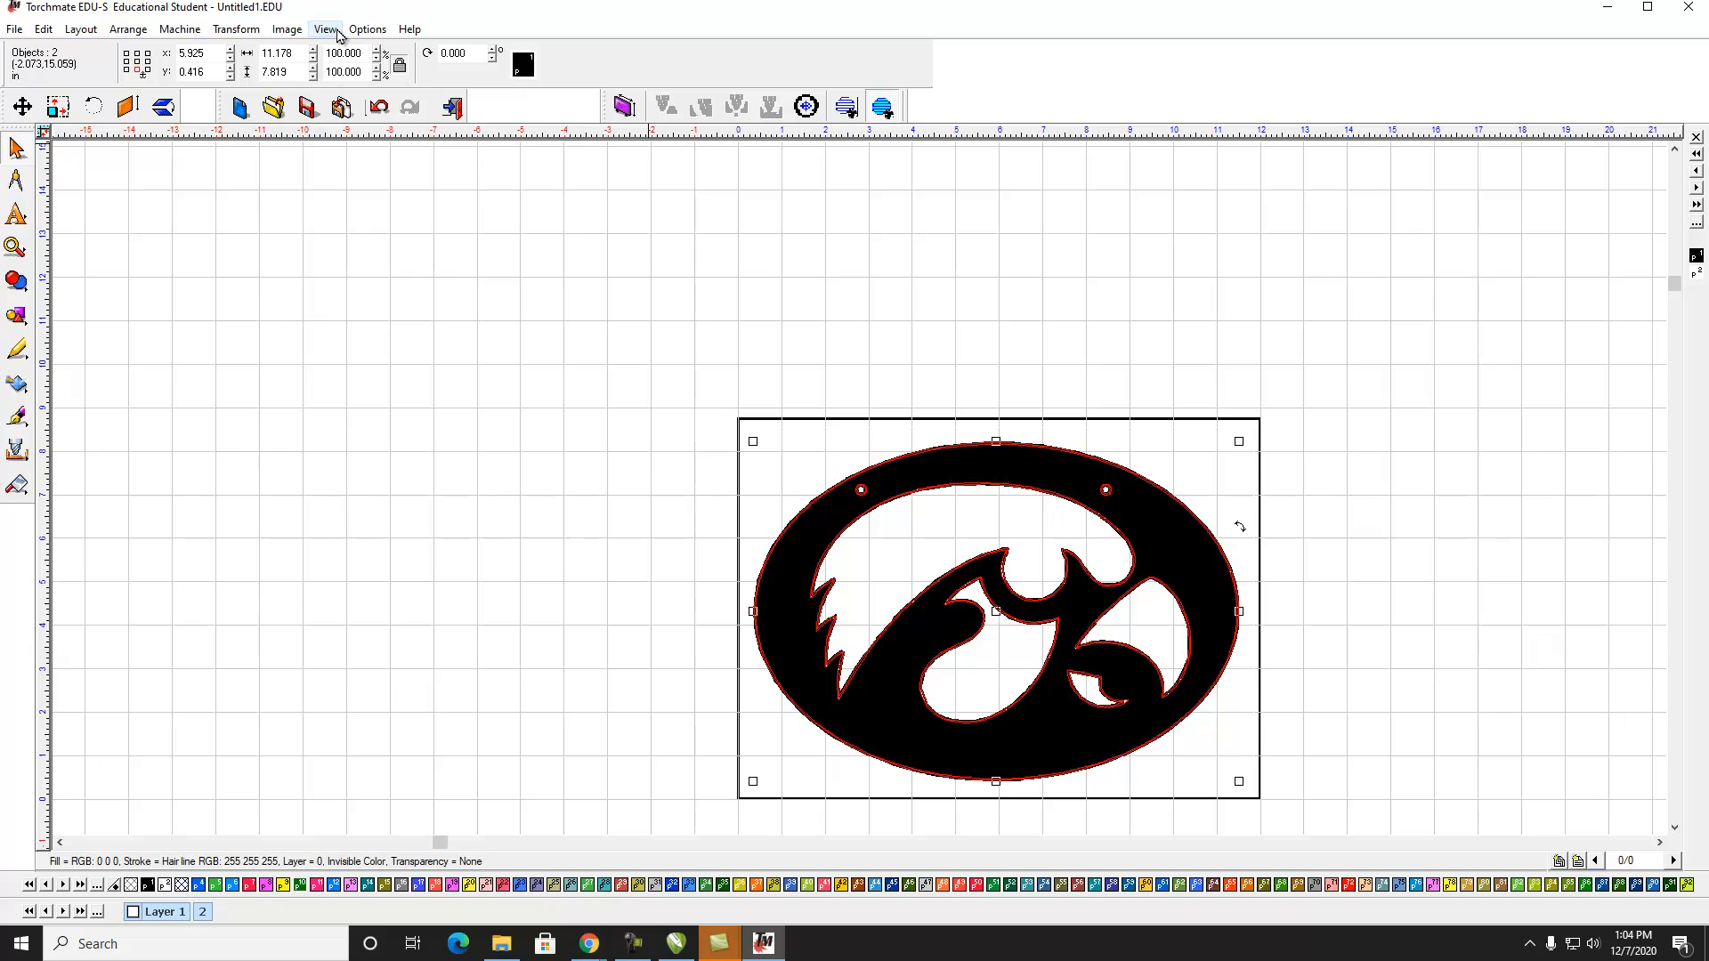
Inspect the cut outlines with only the tool paths shown, and restore the display of artwork together with tool paths
{"action": "left_click", "coordinate": [333, 32]}
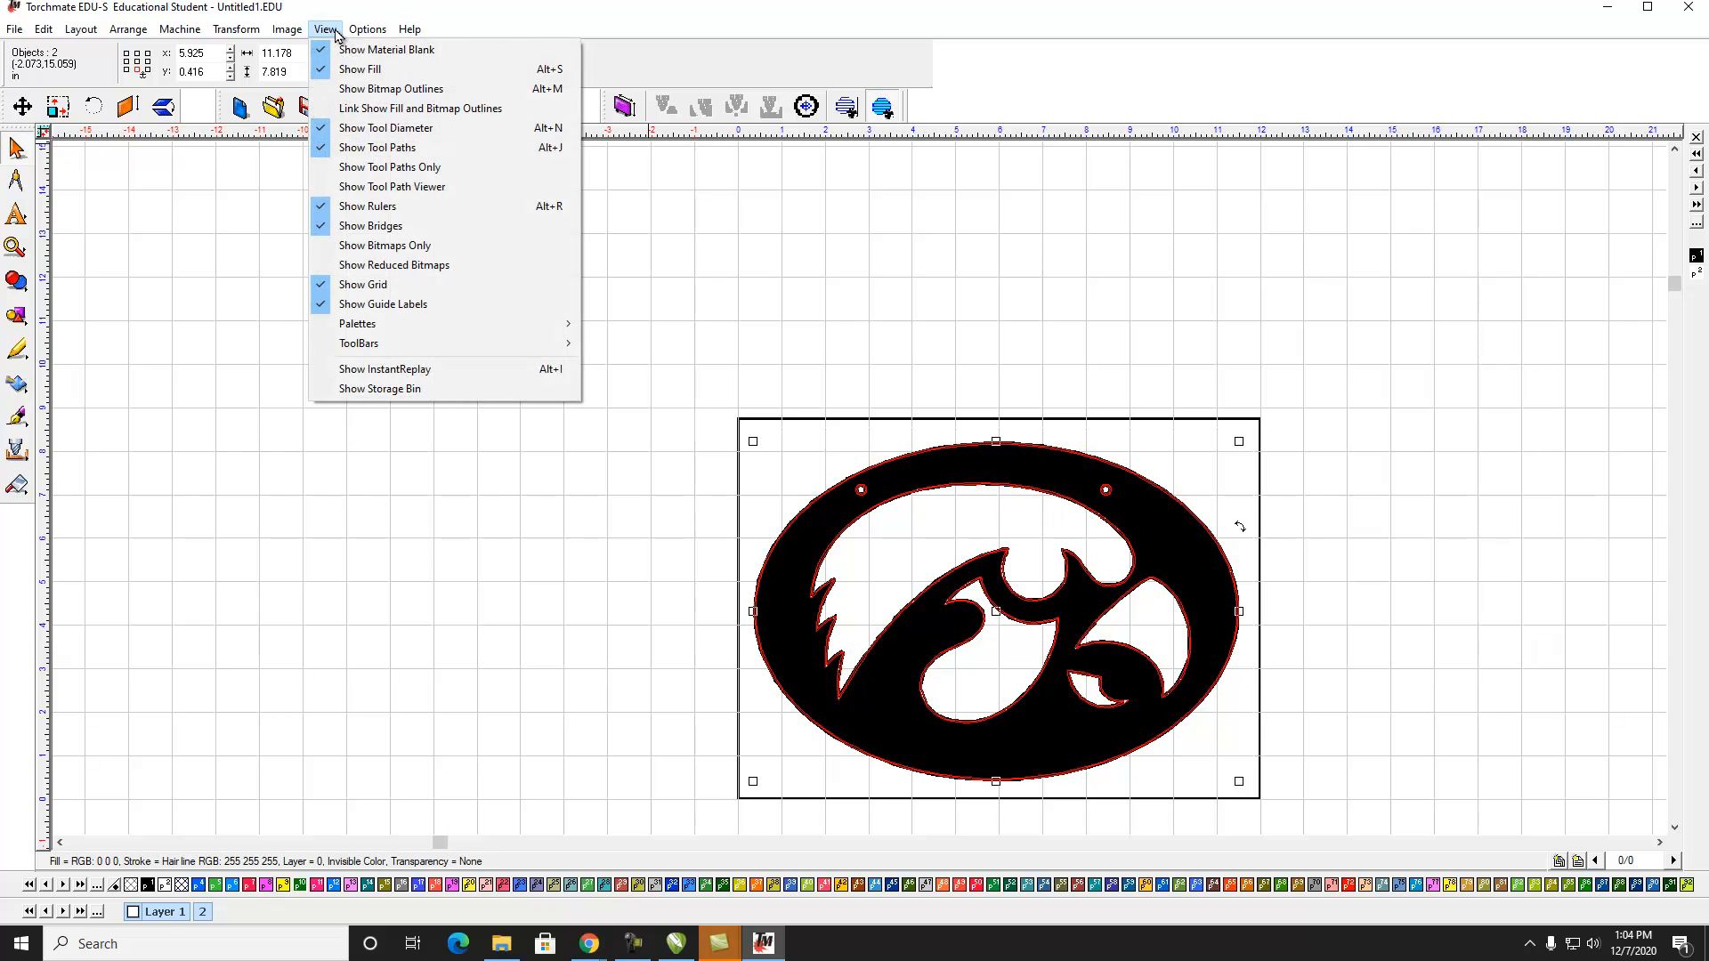
{"action": "left_click", "coordinate": [363, 168]}
{"action": "scroll", "coordinate": [1028, 596], "scroll_direction": "up", "scroll_amount": 1}
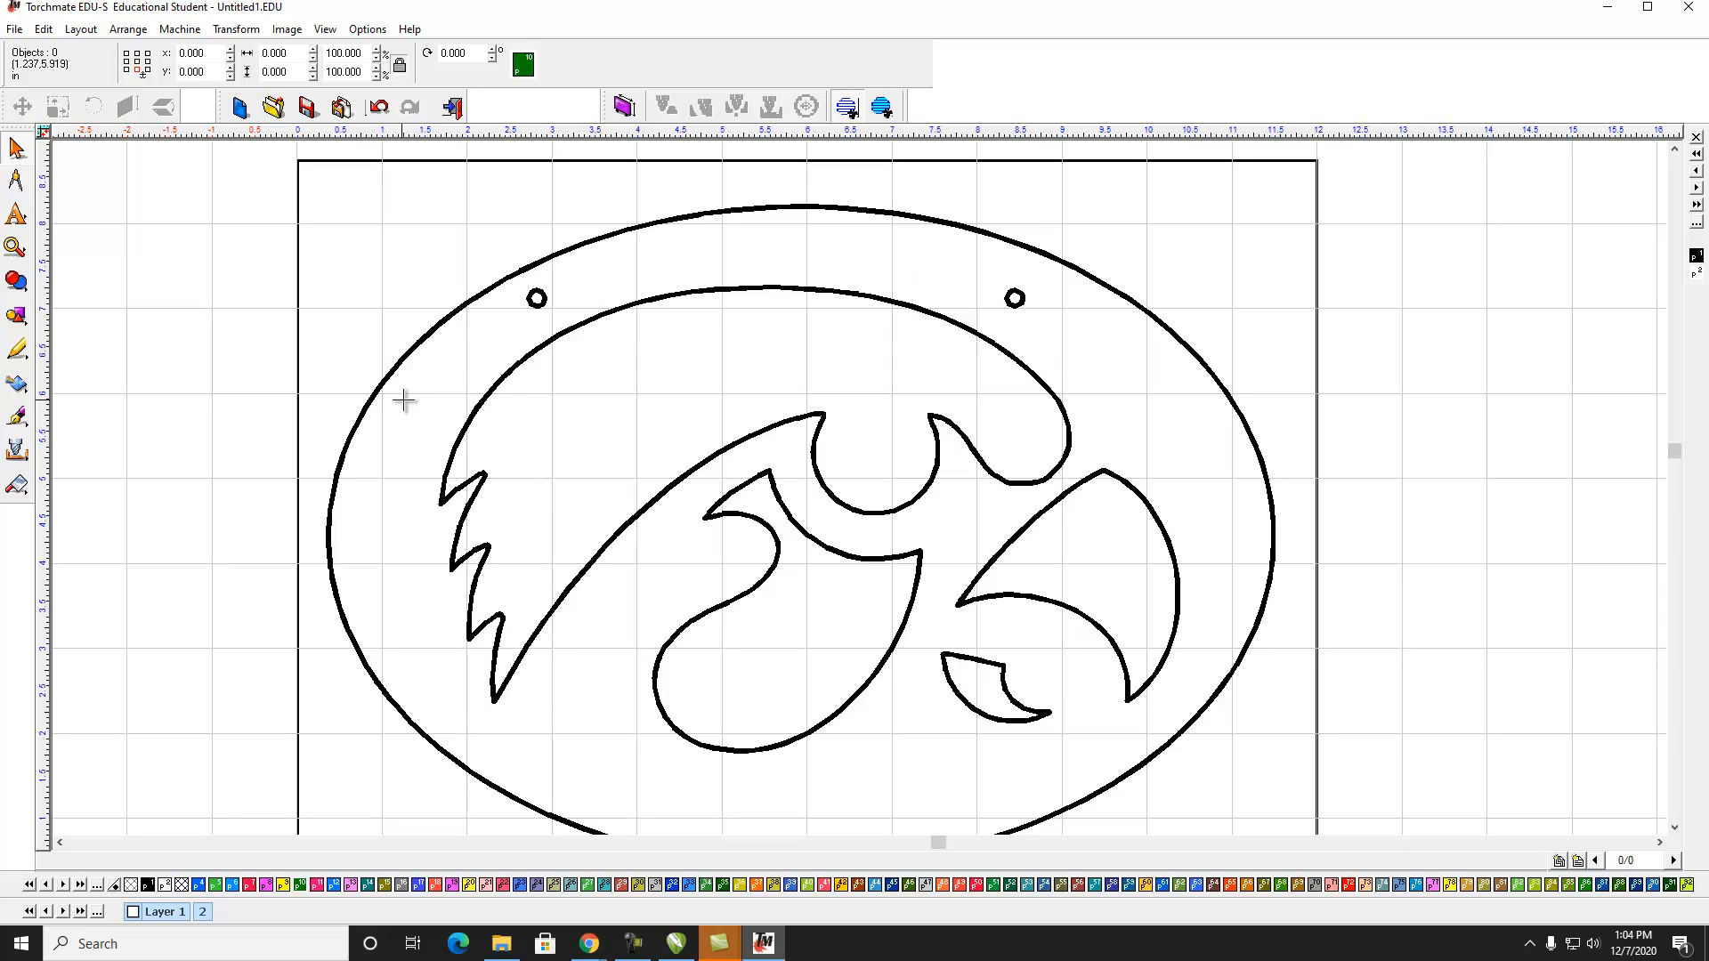
{"action": "scroll", "coordinate": [1076, 600], "scroll_direction": "down", "scroll_amount": 2}
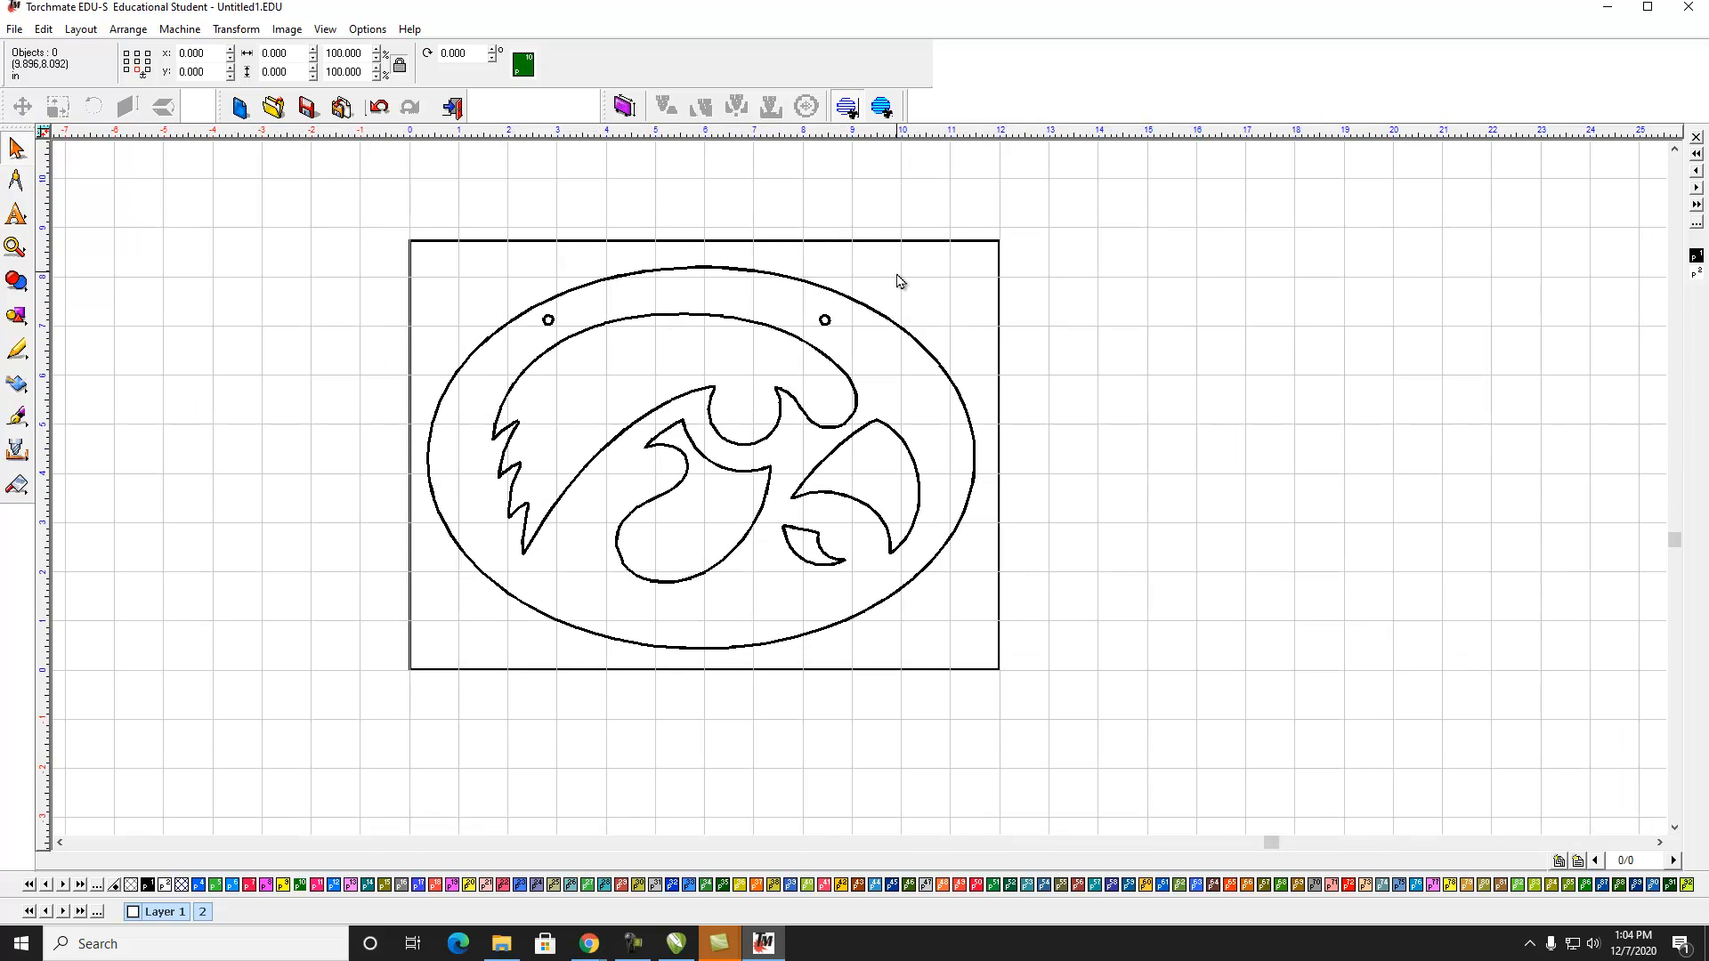
{"action": "left_click_drag", "start_coordinate": [1237, 415], "coordinate": [1308, 420]}
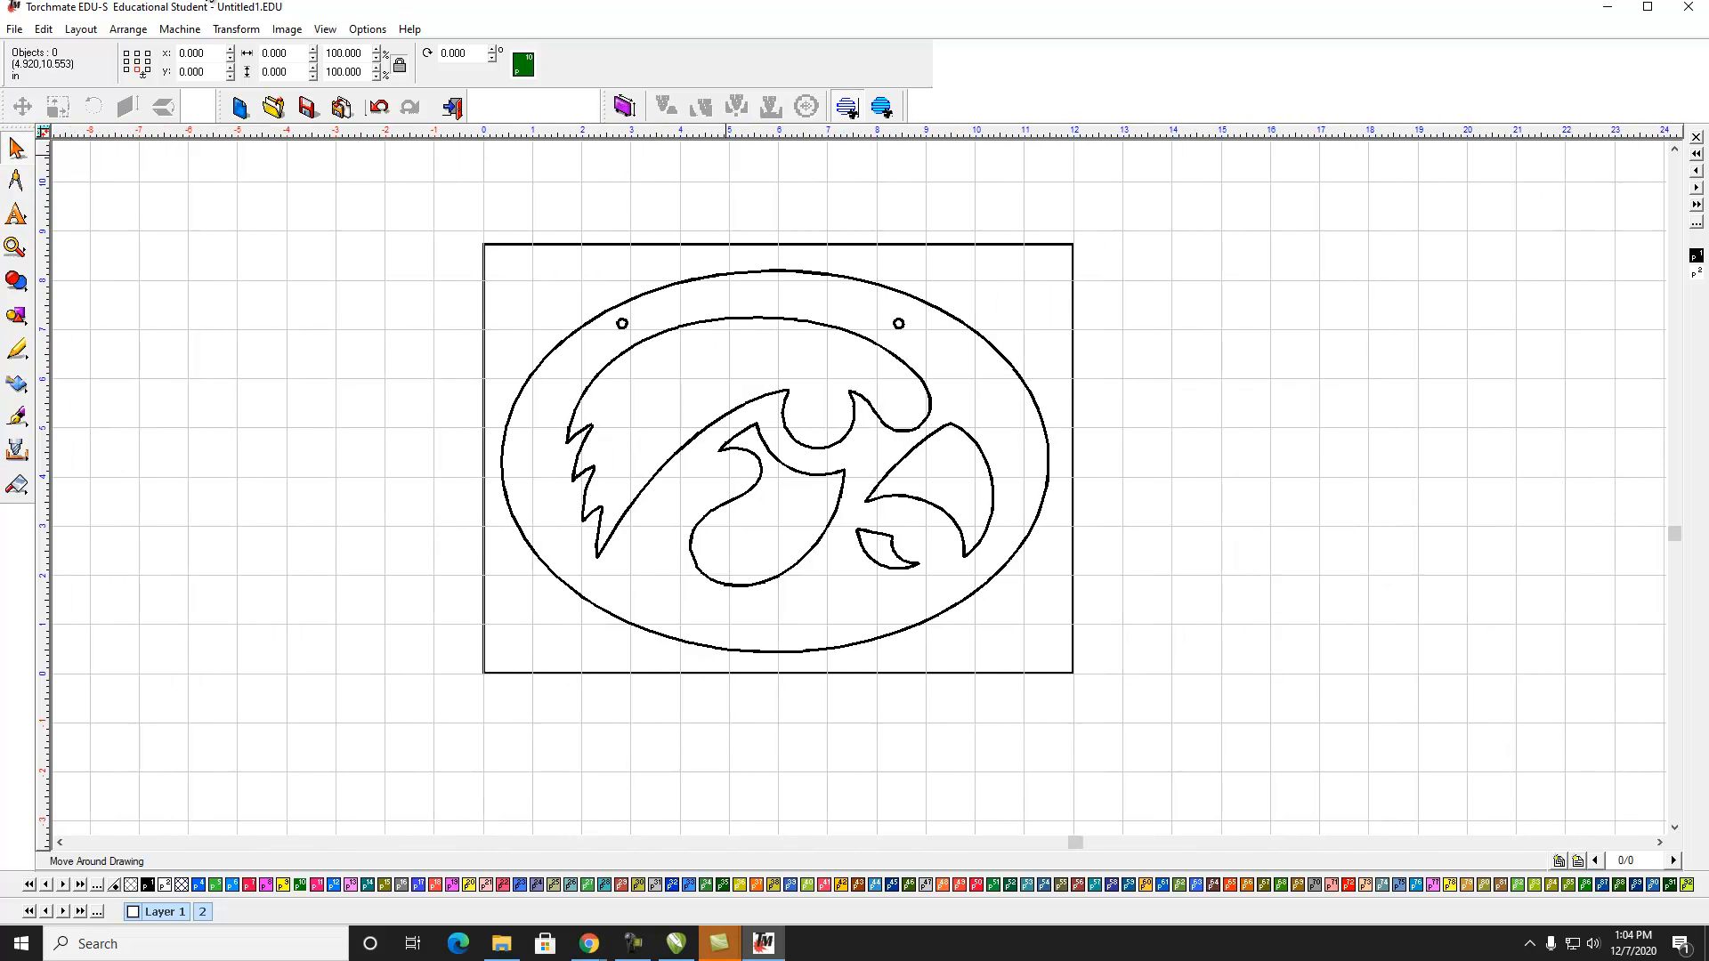
{"action": "left_click", "coordinate": [325, 29]}
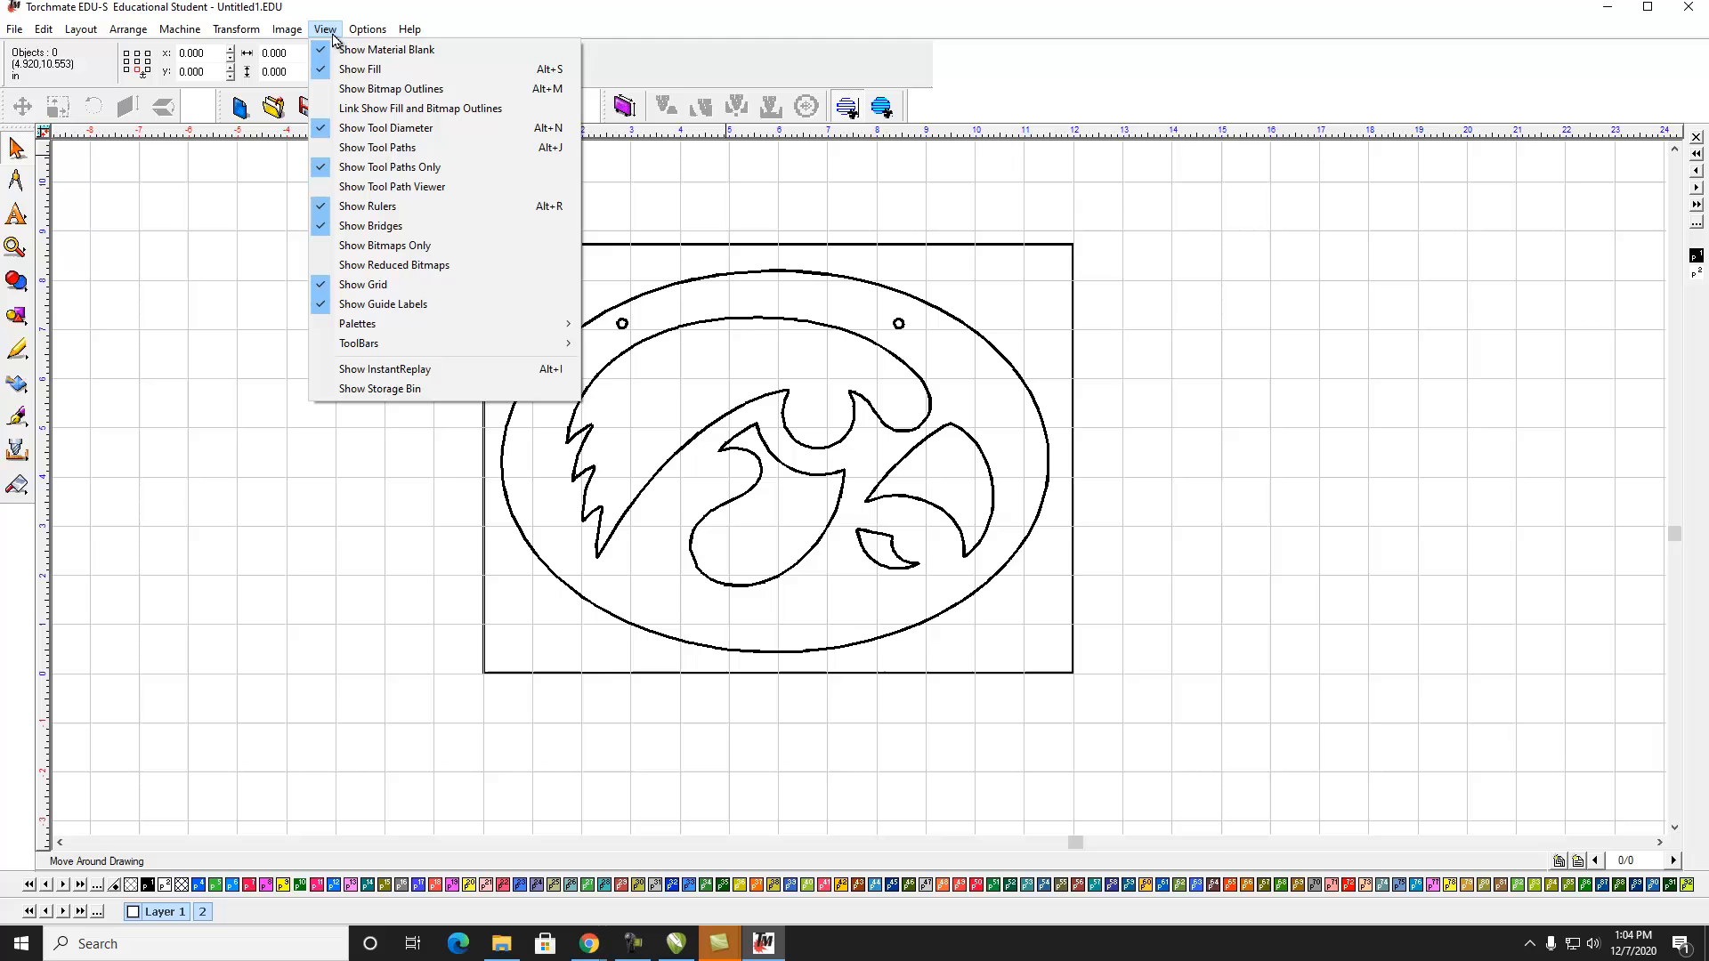
{"action": "left_click", "coordinate": [369, 150]}
Move the logo together with its tool path into the lower-left corner of the material, with its bottom edge at Y 0
{"action": "scroll", "coordinate": [471, 255], "scroll_direction": "down", "scroll_amount": 1}
{"action": "left_click_drag", "start_coordinate": [763, 413], "coordinate": [1393, 833]}
{"action": "left_click", "coordinate": [1027, 624]}
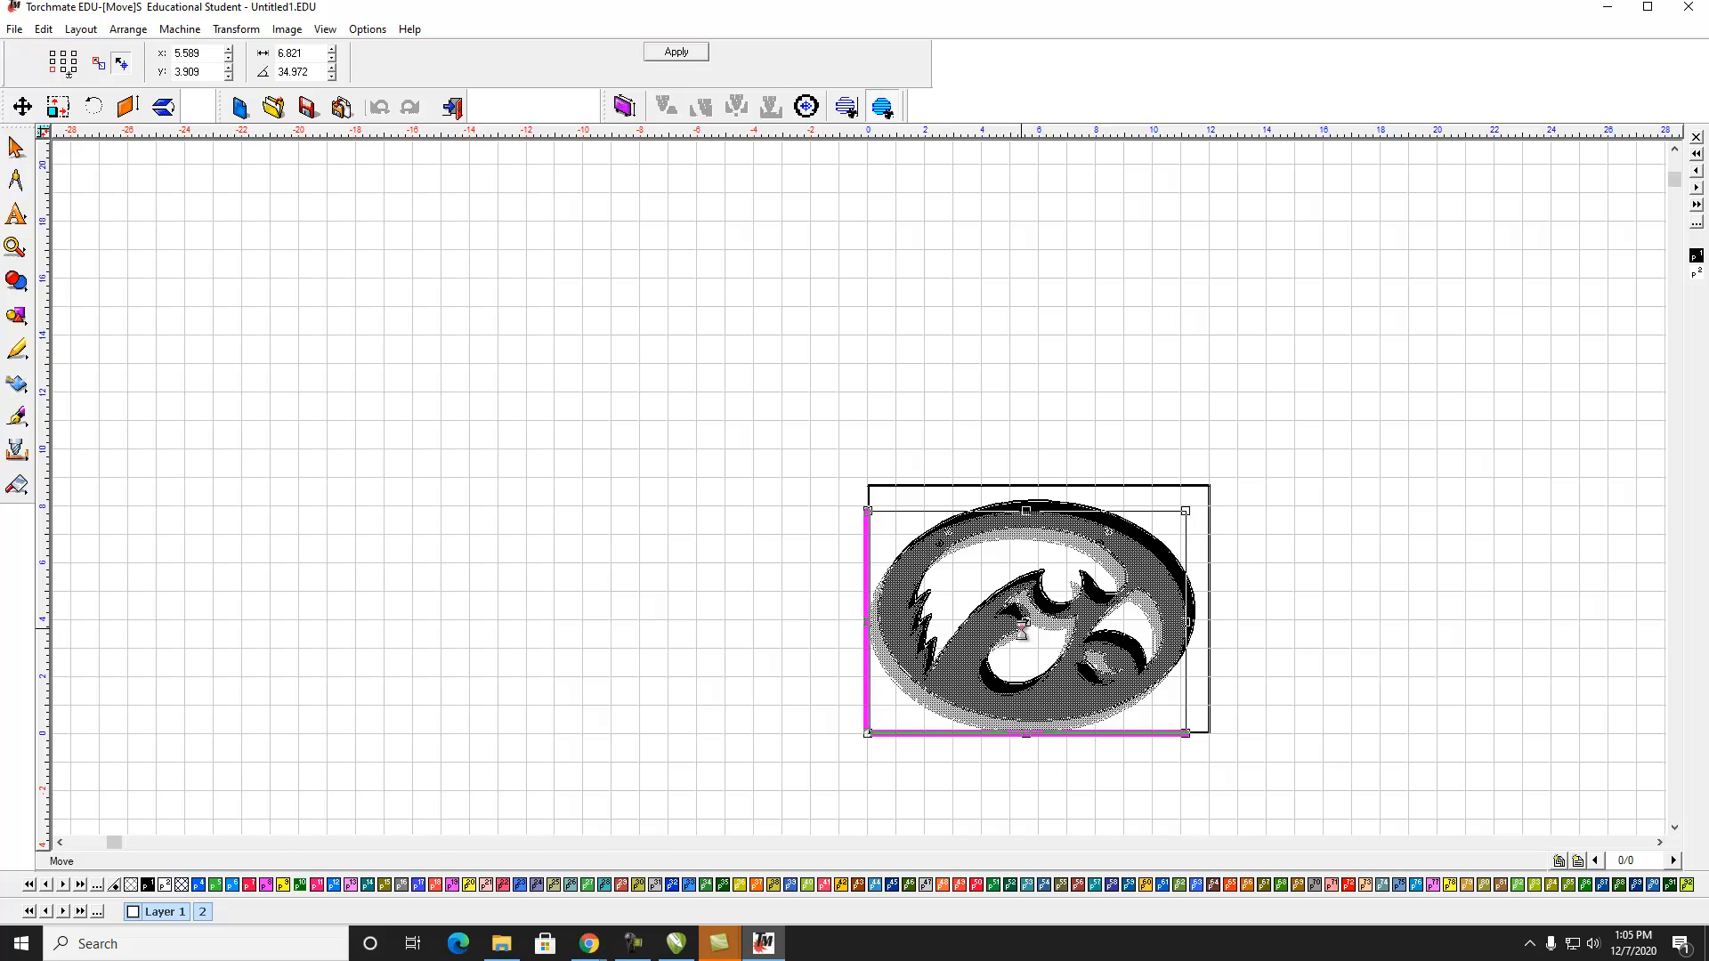
{"action": "left_click", "coordinate": [1024, 636]}
Save the drawing as BB Hawkeye in the Torchmate folder, replacing the existing file
{"action": "left_click", "coordinate": [29, 32]}
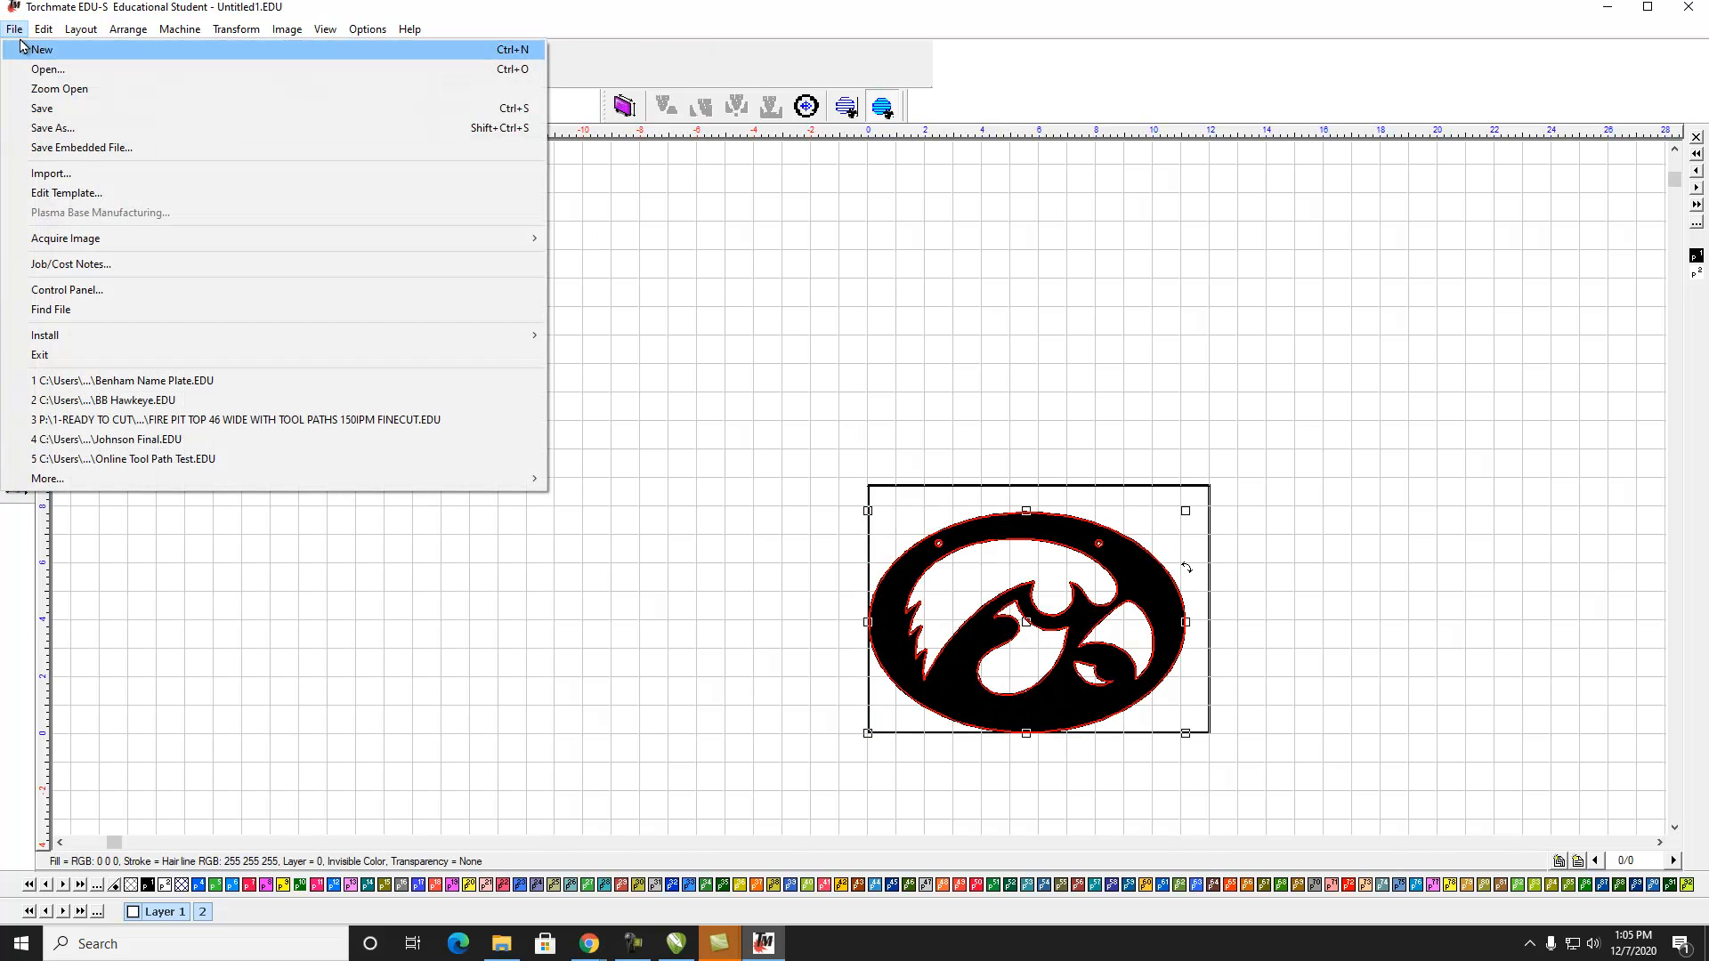
{"action": "left_click", "coordinate": [69, 130]}
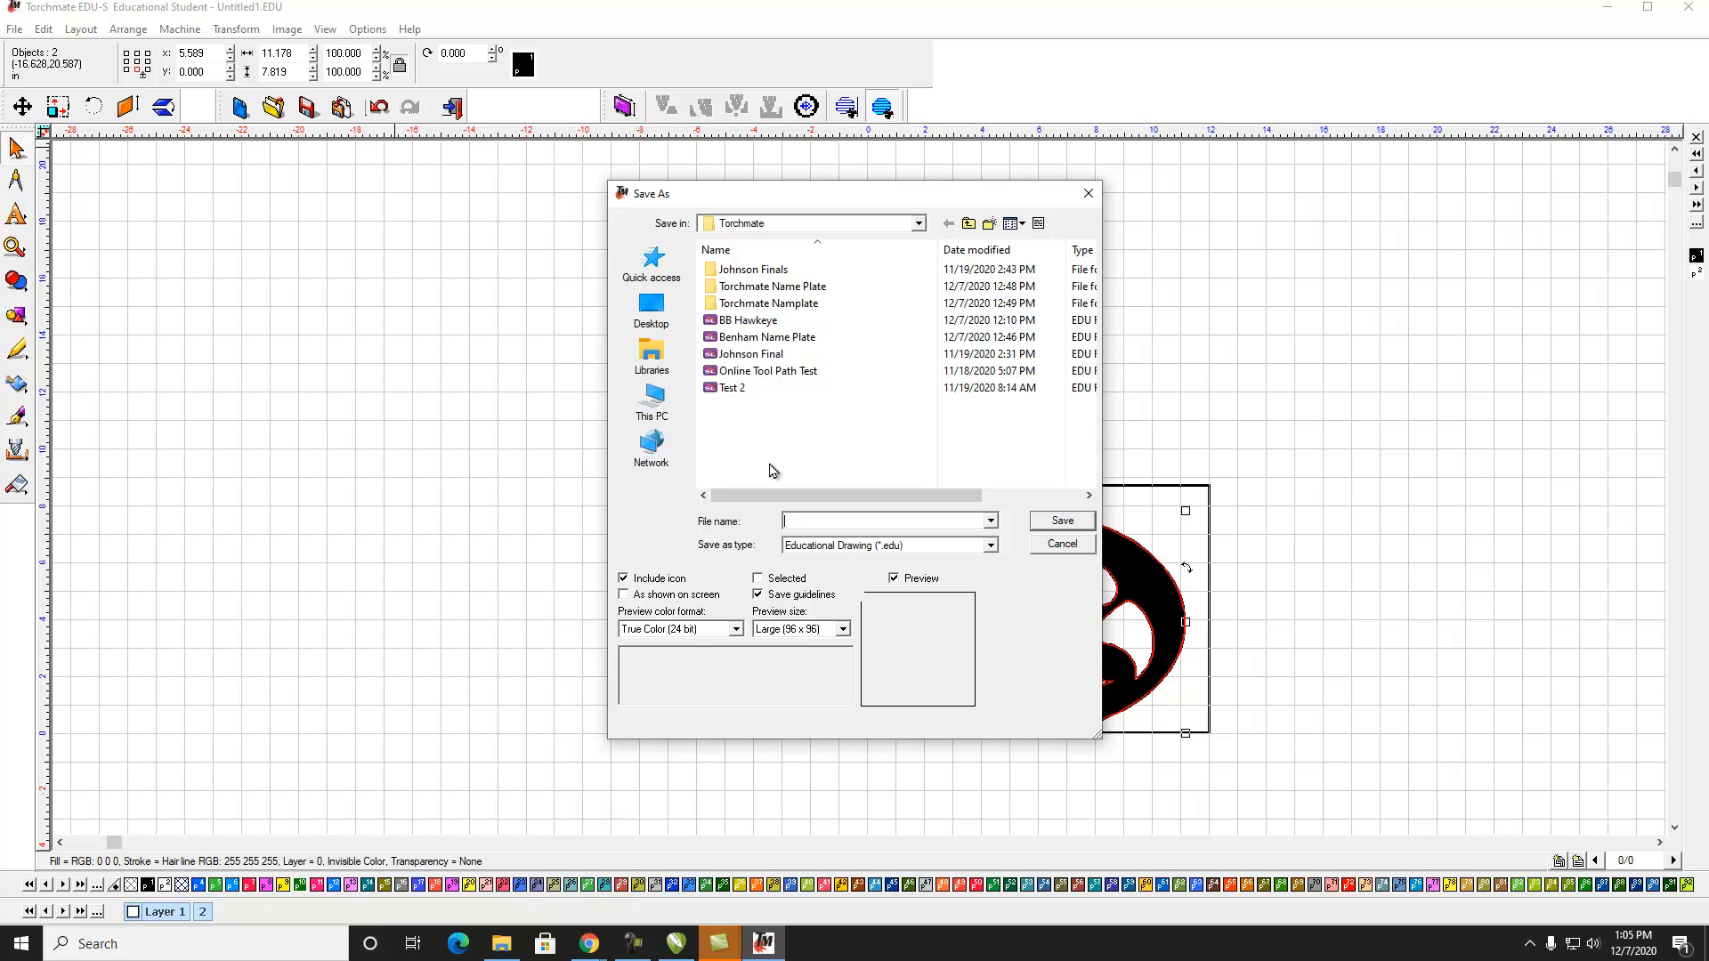
{"action": "left_click", "coordinate": [748, 322]}
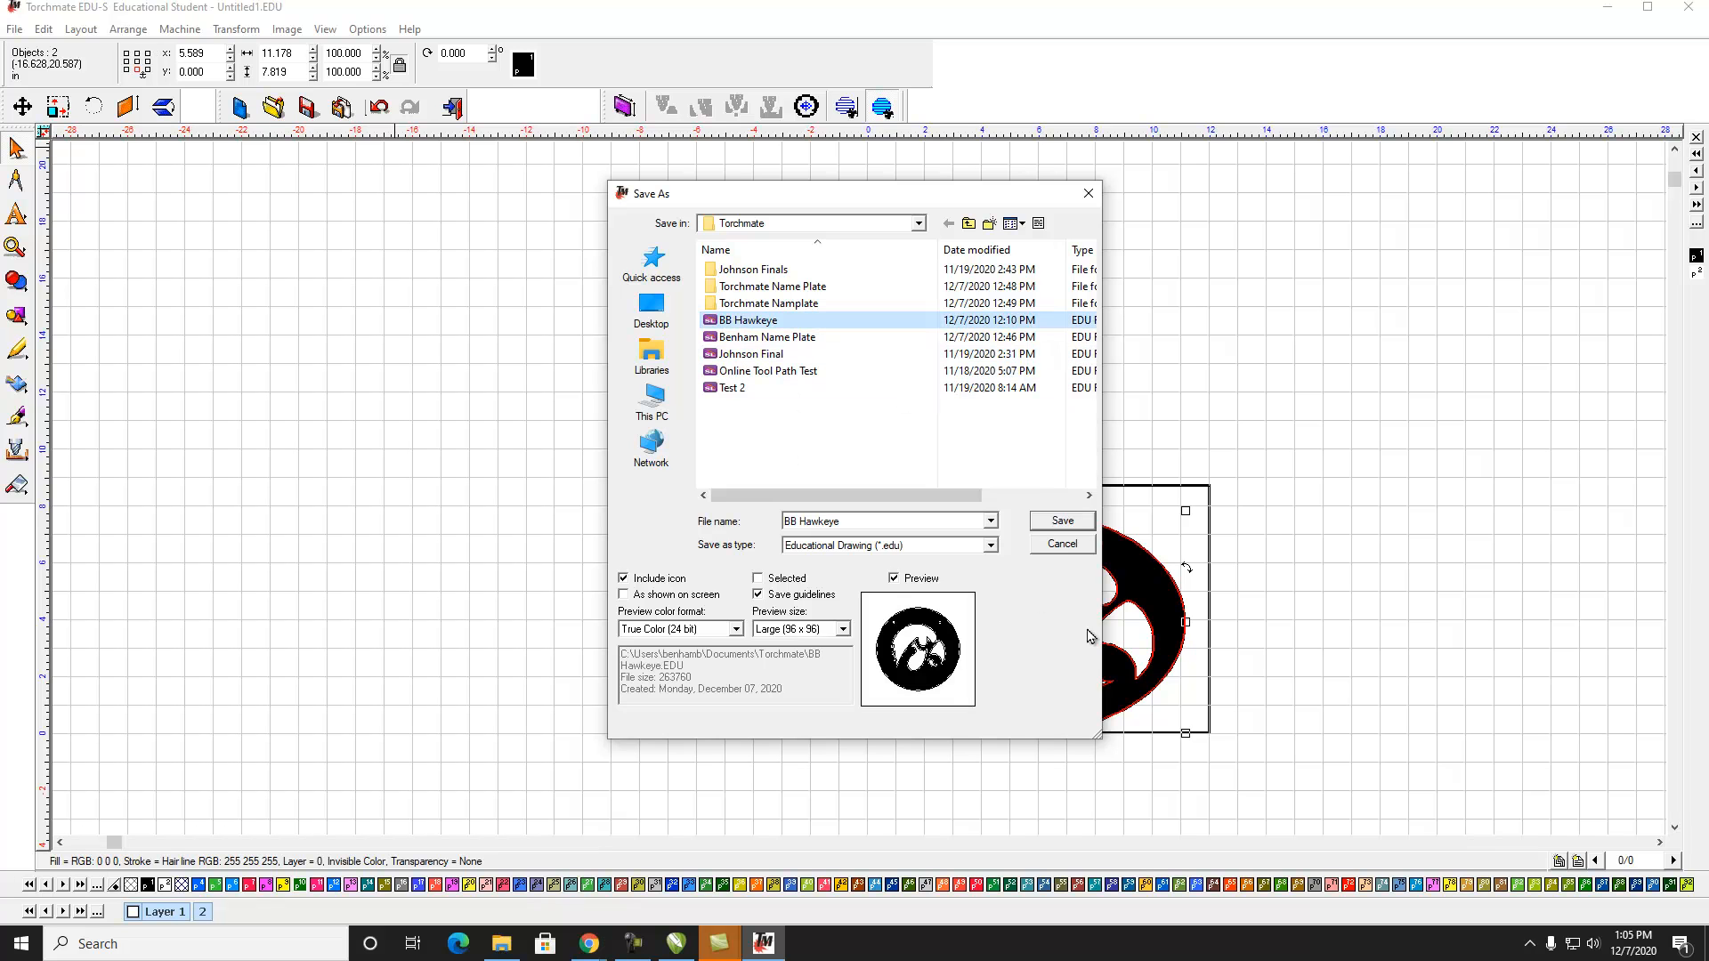
{"action": "left_click", "coordinate": [1073, 524]}
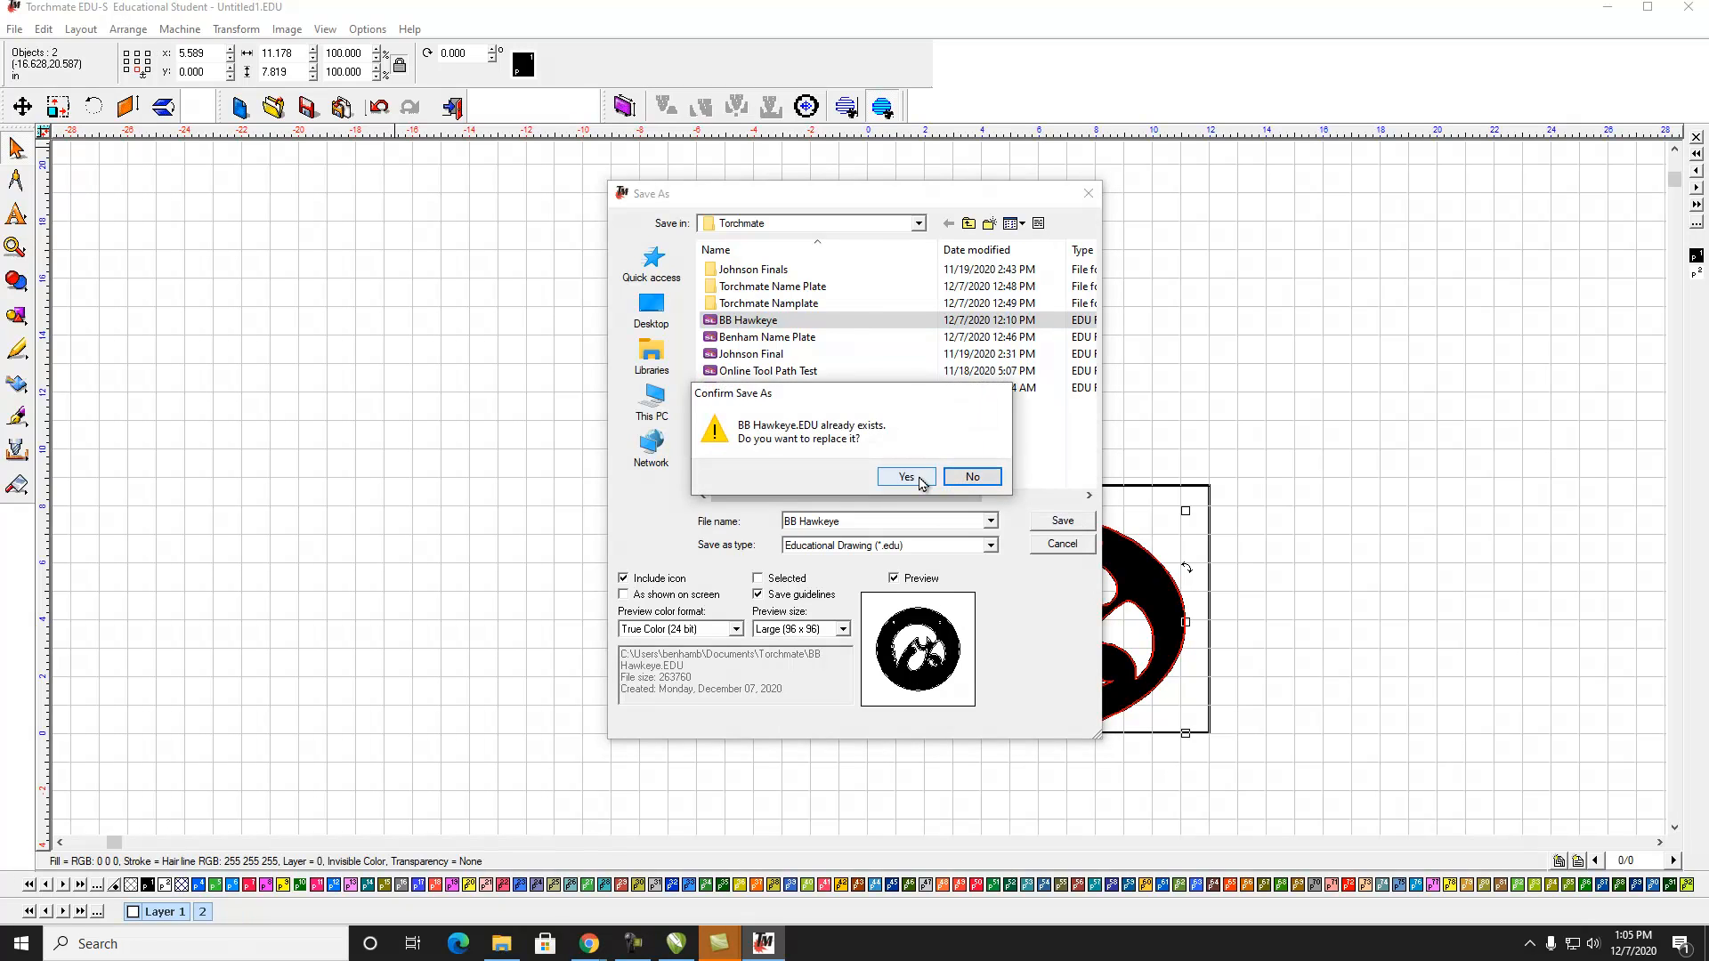
{"action": "left_click", "coordinate": [920, 483]}
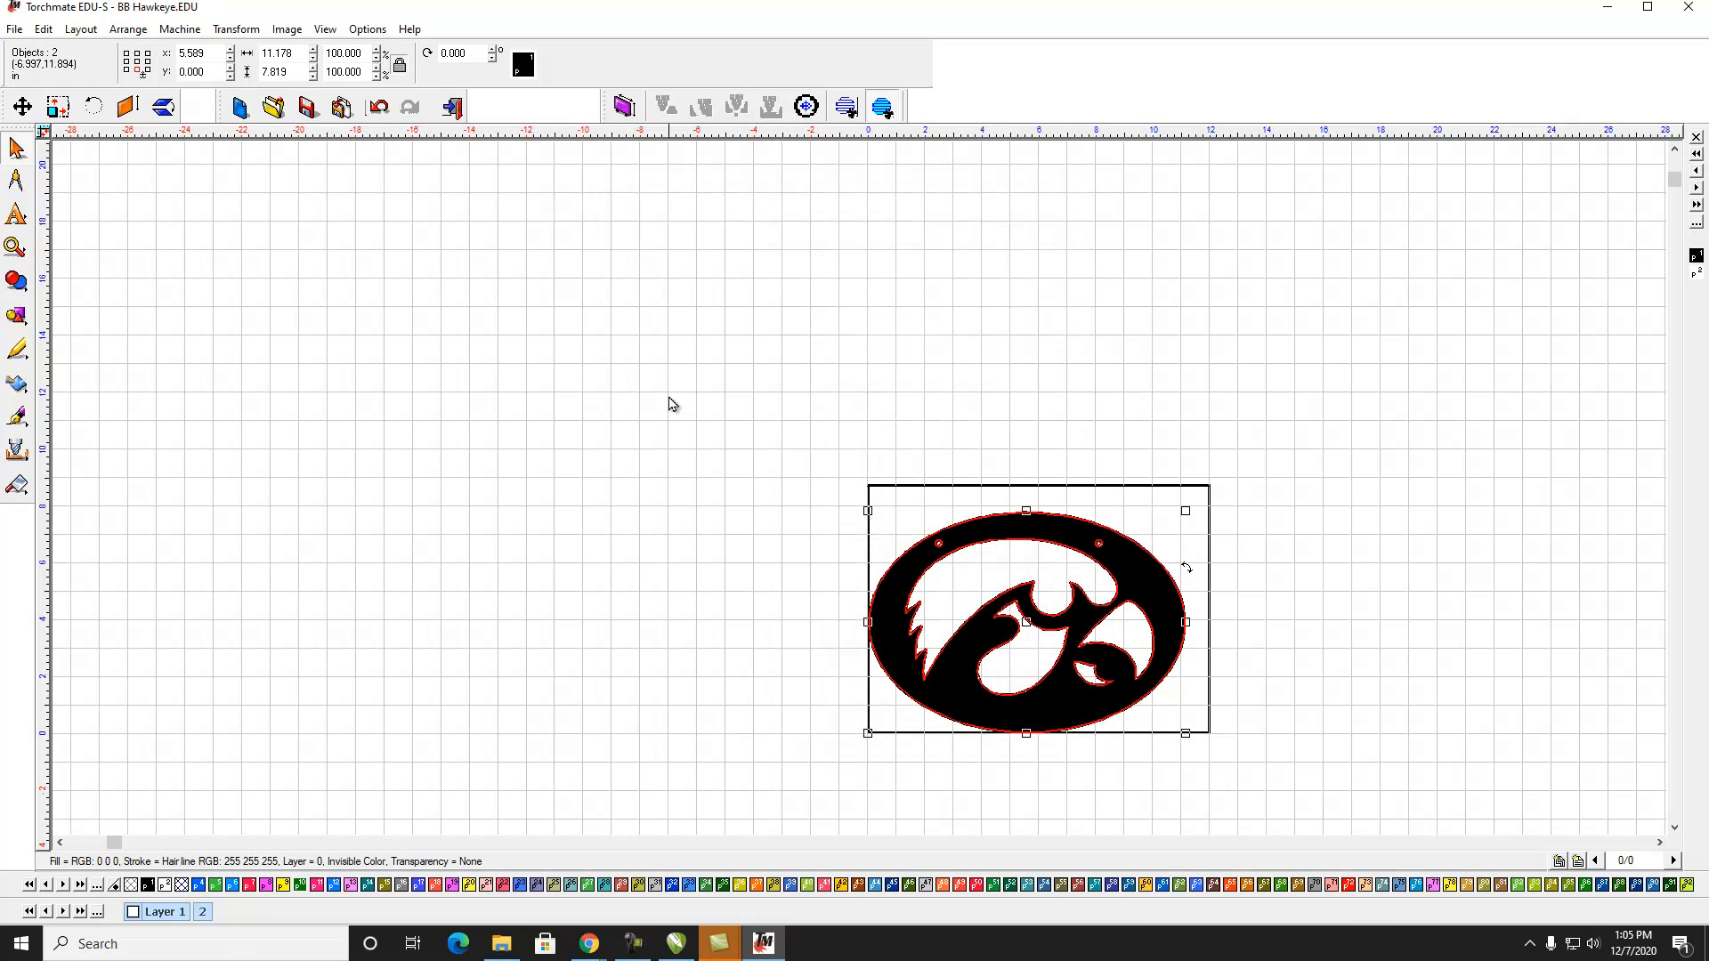